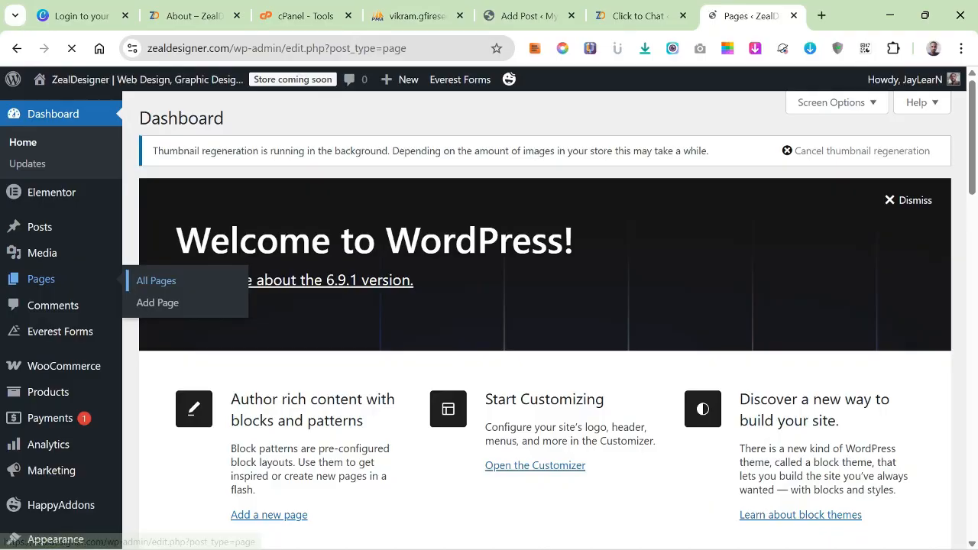
Look through the full list of the site's pages to find the Home page and its editing options.
scroll(543, 318, "down", 7)
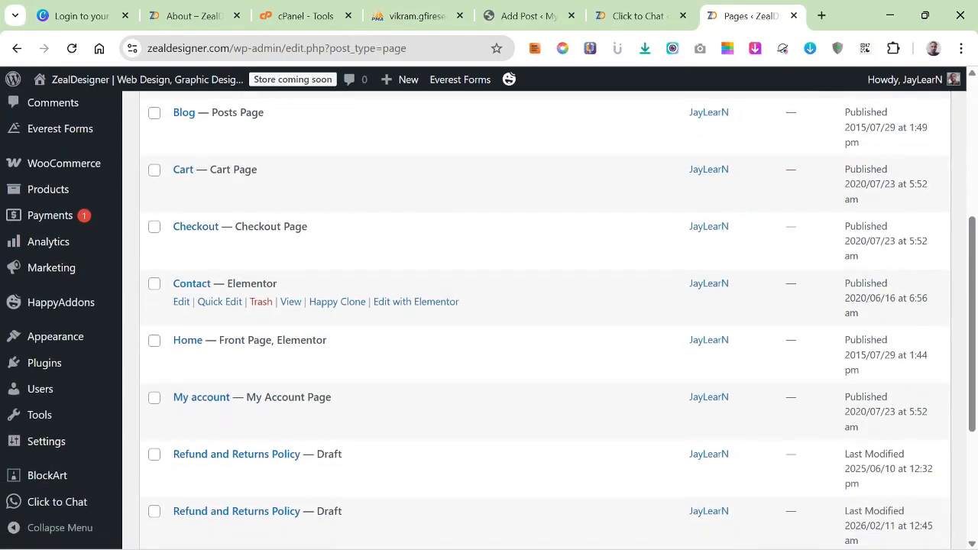
scroll(416, 321, "up", 6)
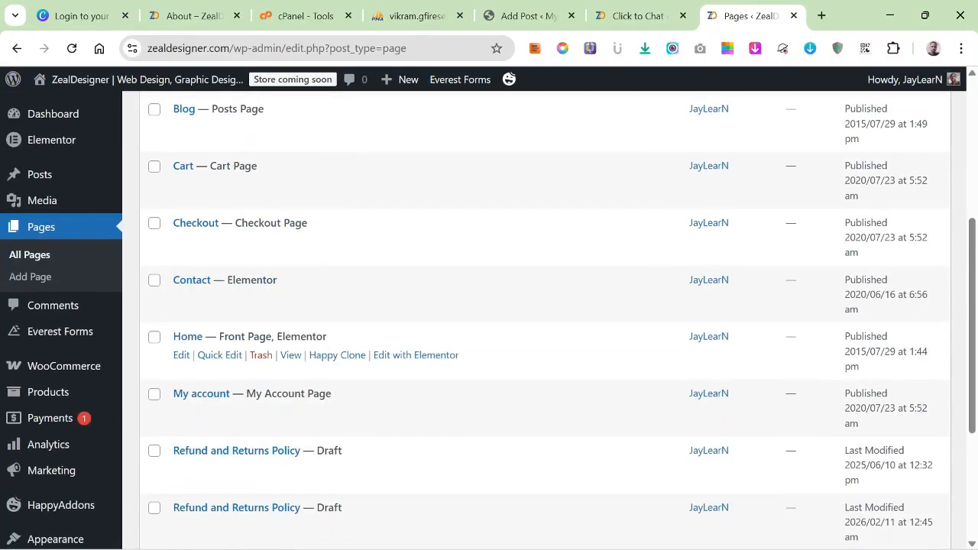
scroll(415, 305, "down", 4)
scroll(416, 296, "down", 3)
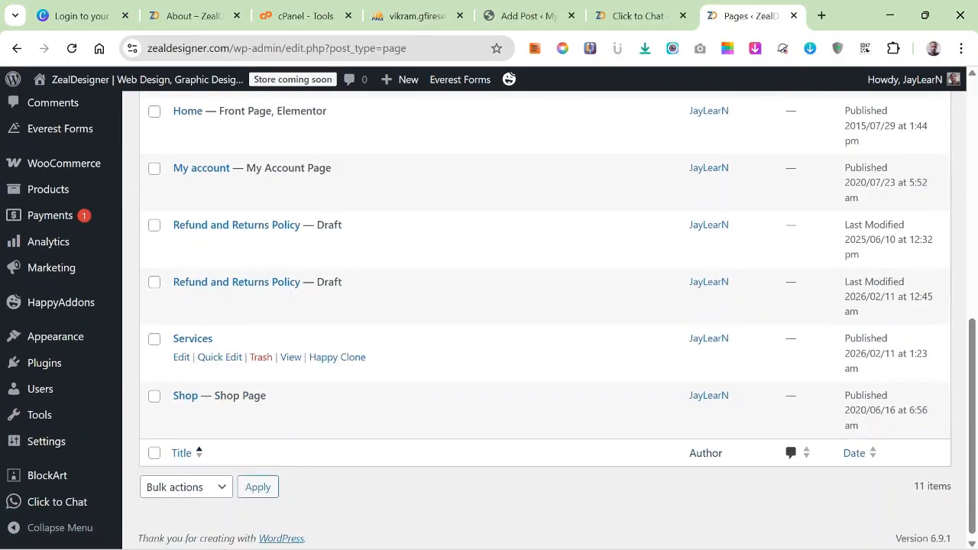
scroll(337, 299, "up", 1)
scroll(350, 328, "up", 5)
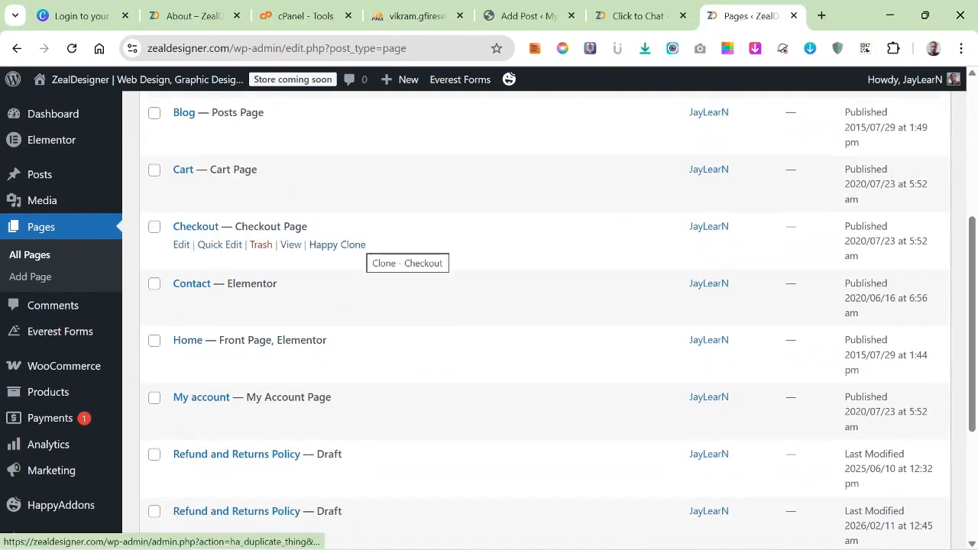
scroll(337, 244, "up", 1)
scroll(294, 256, "up", 2)
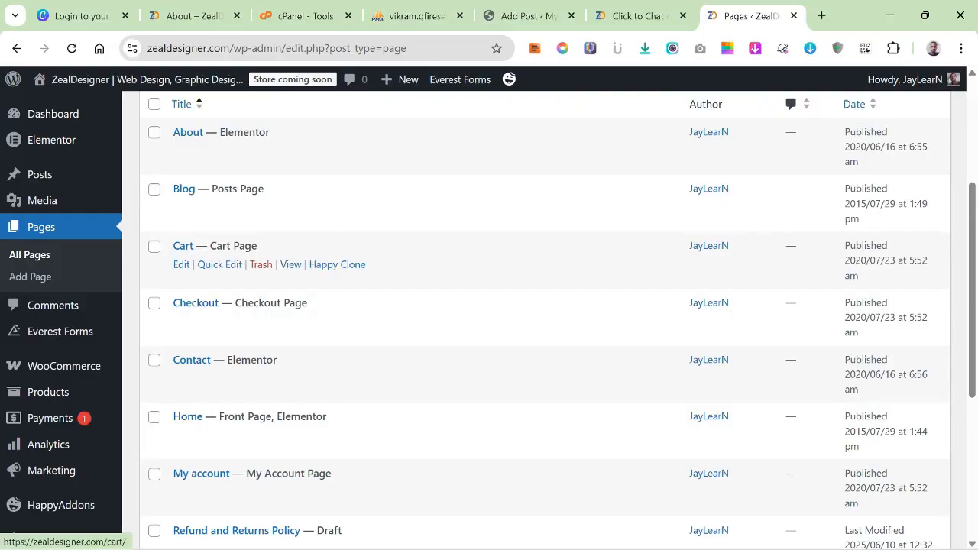
scroll(294, 260, "up", 2)
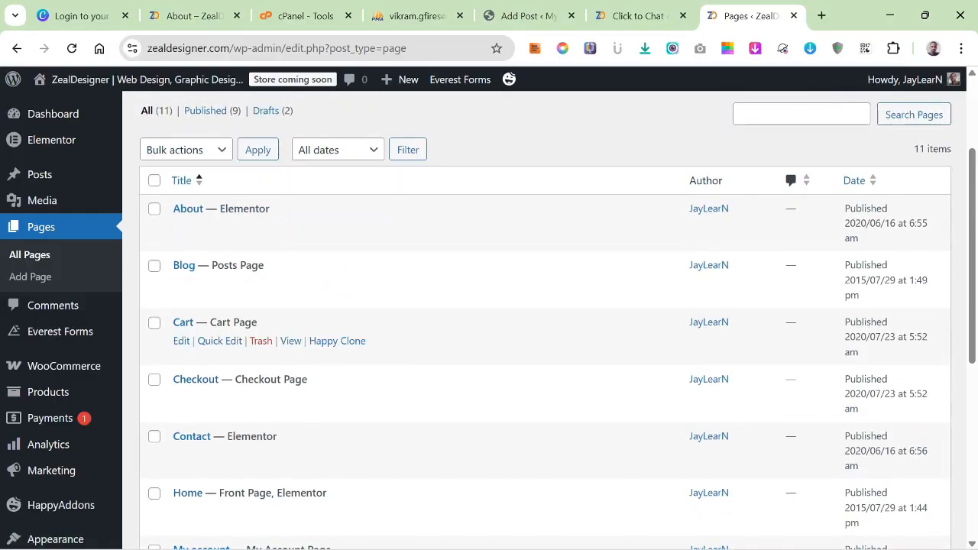
scroll(294, 298, "down", 8)
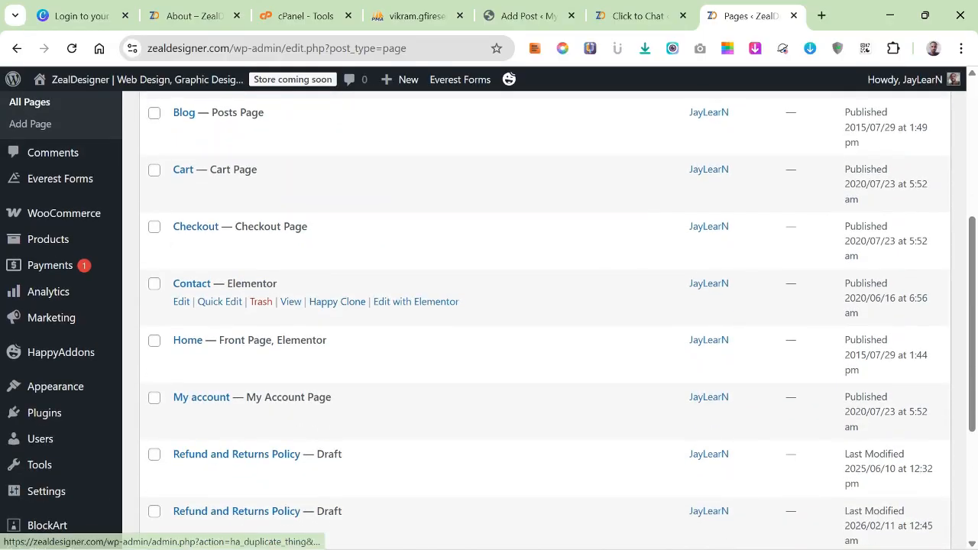
scroll(294, 305, "down", 2)
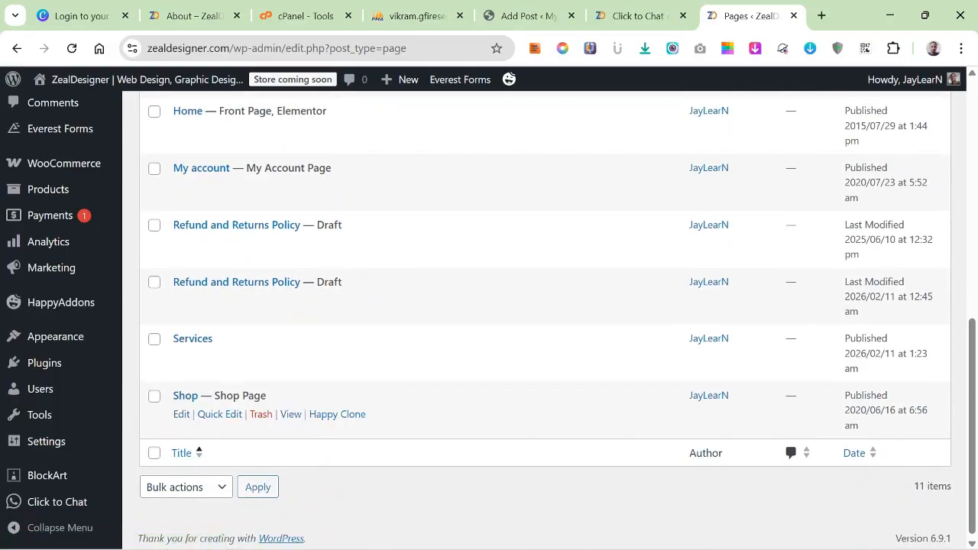
scroll(294, 359, "up", 8)
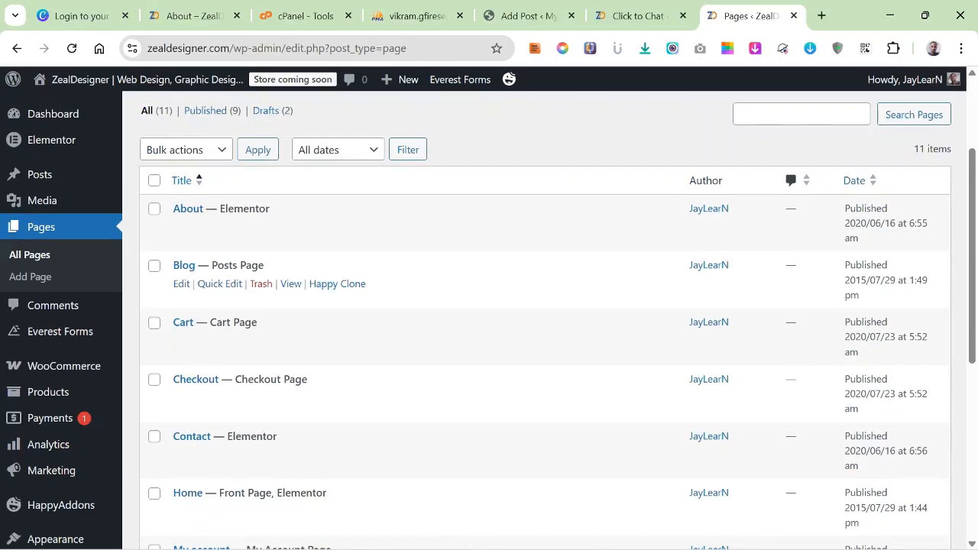
Open the Home page for editing with Elementor and skip the AI notification.
scroll(337, 289, "down", 2)
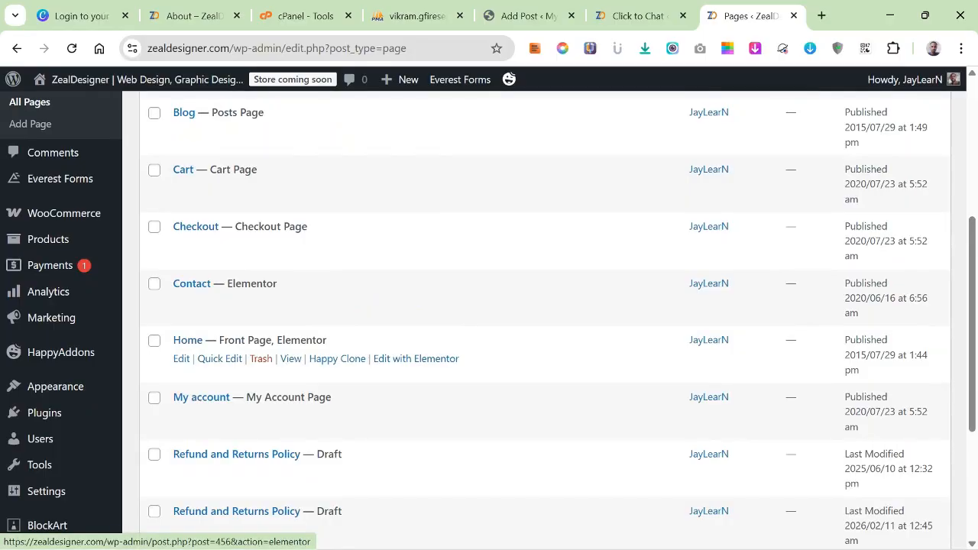
left_click(416, 359)
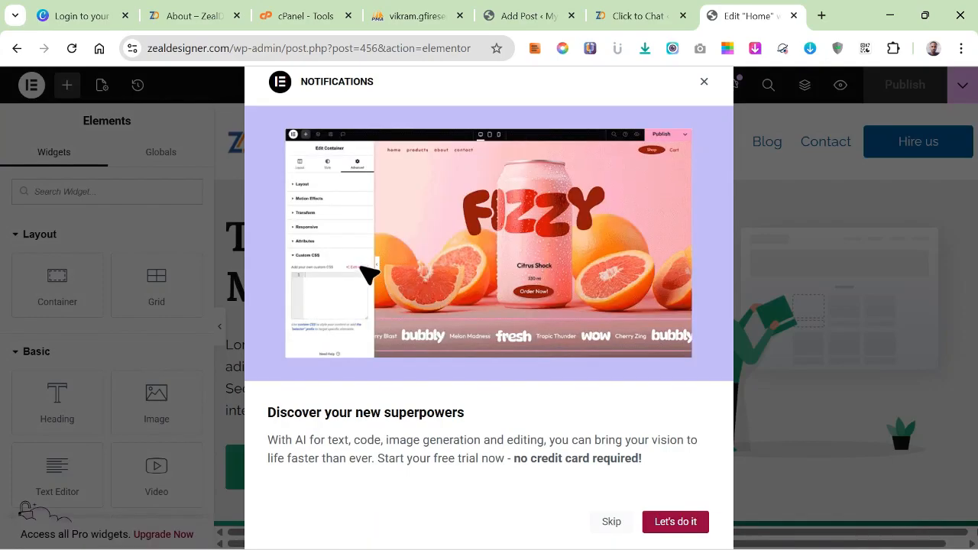
left_click(612, 522)
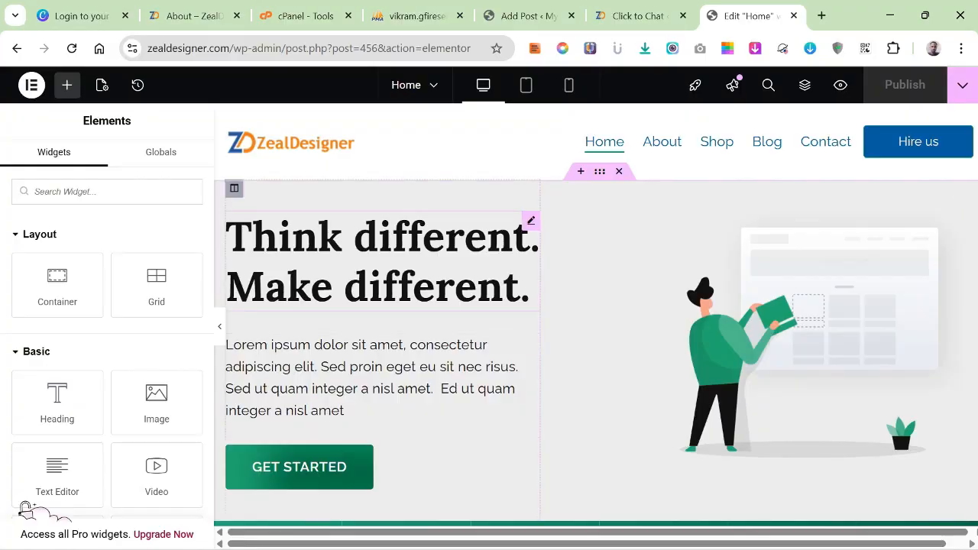
Examine the Home page's existing sections, from the hero banner down to Plan & Pricing.
scroll(596, 313, "down", 8)
scroll(596, 313, "up", 8)
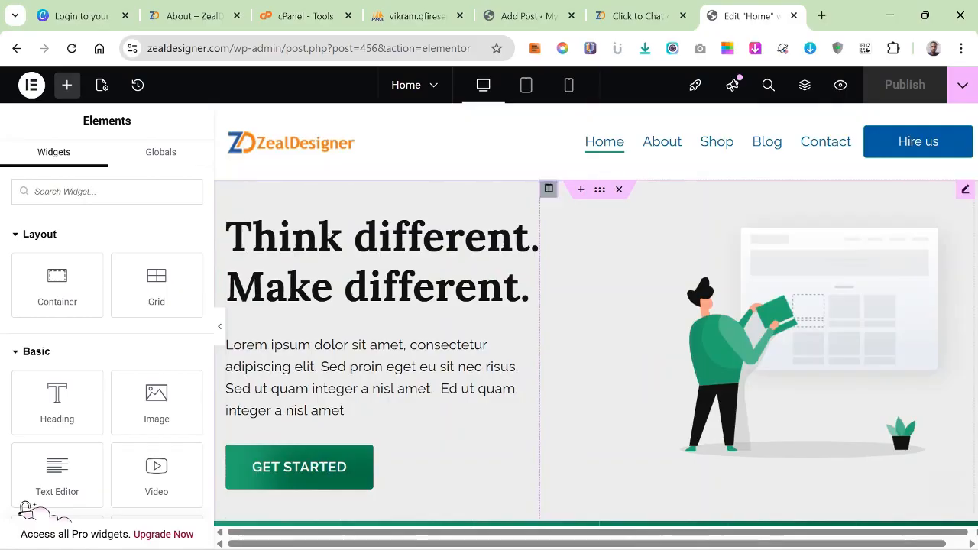
scroll(597, 314, "down", 10)
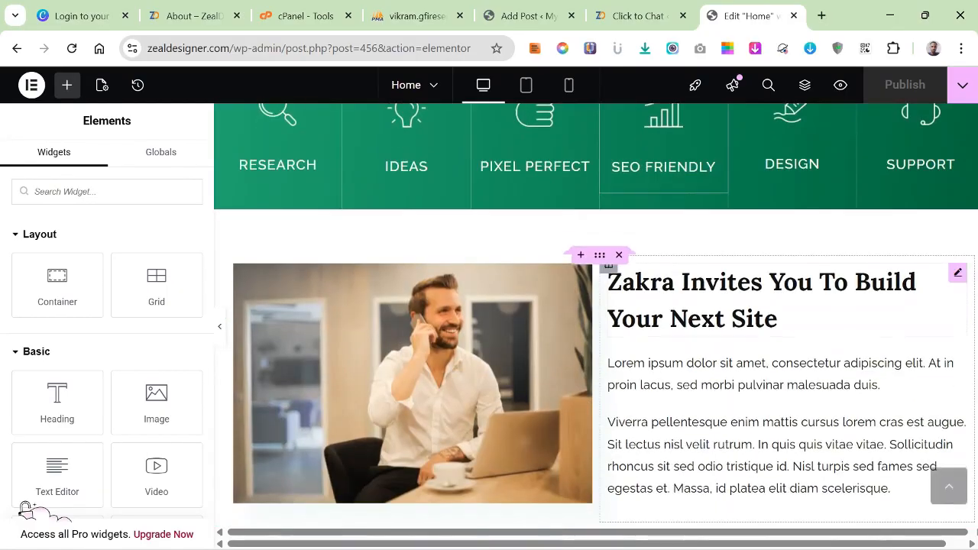
scroll(243, 405, "down", 8)
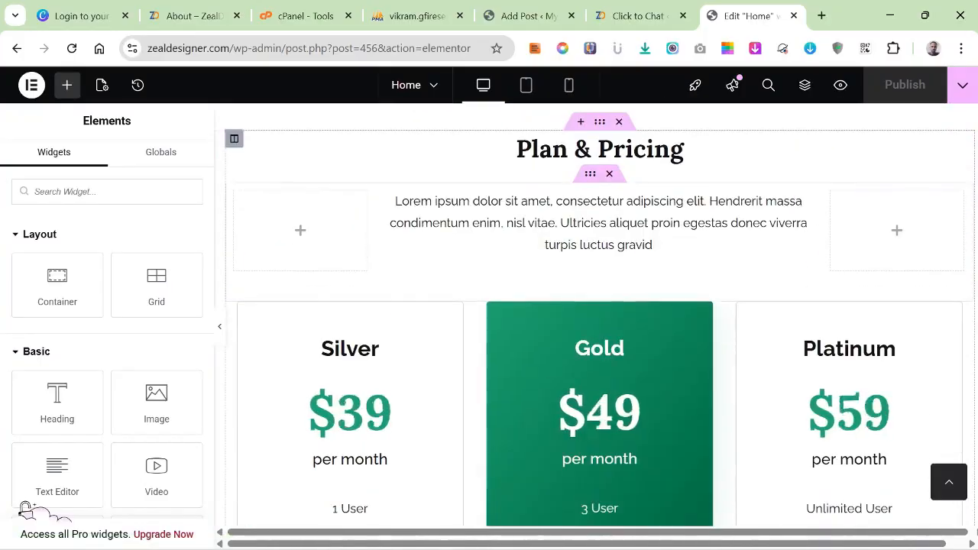
scroll(243, 405, "down", 2)
scroll(243, 405, "up", 10)
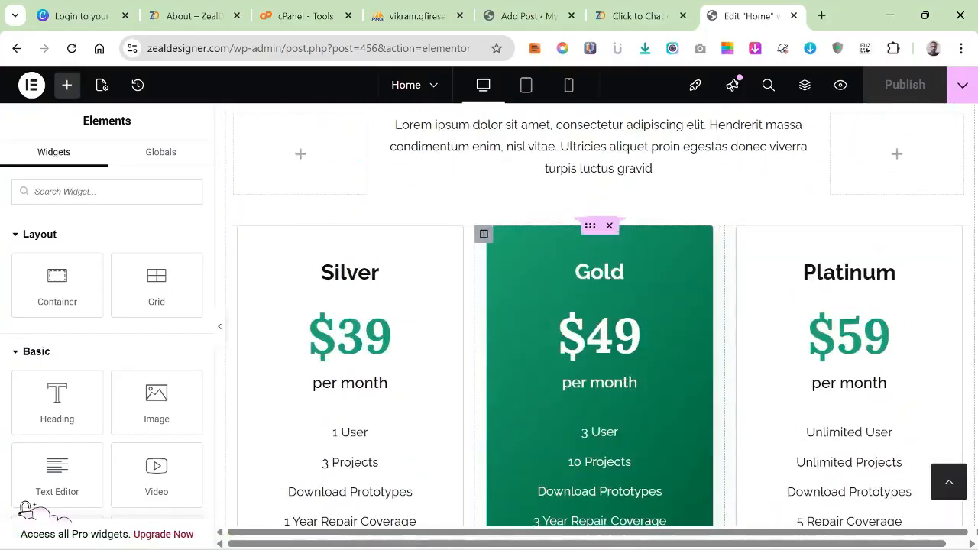
scroll(243, 405, "up", 8)
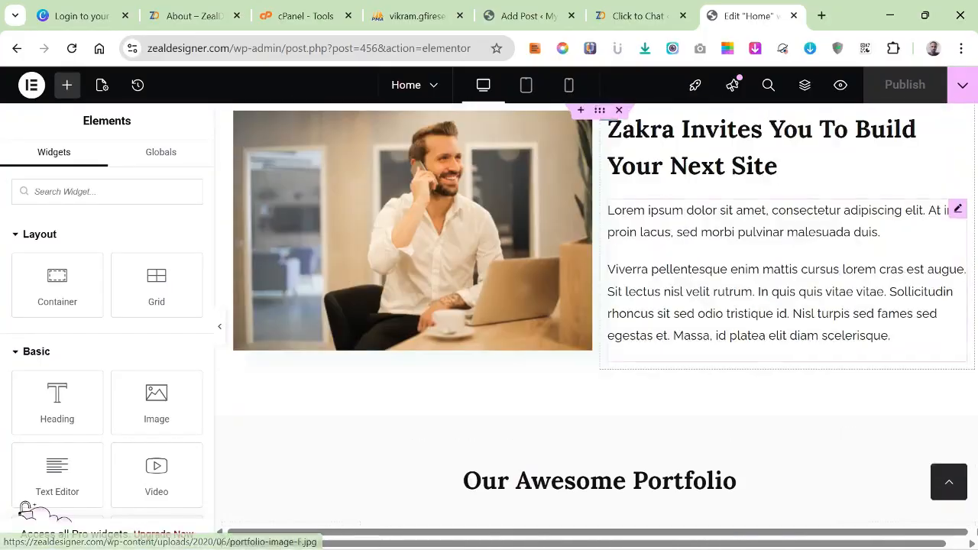
scroll(657, 230, "up", 3)
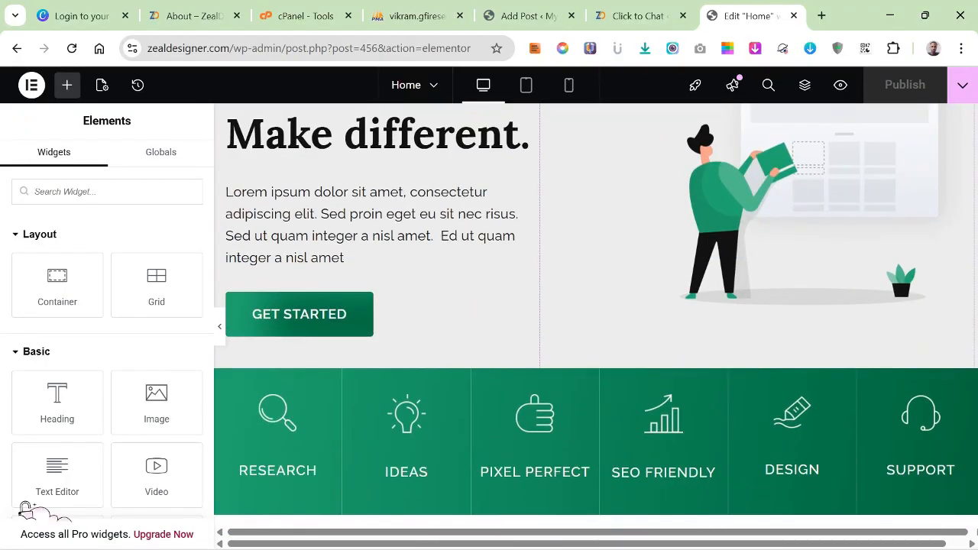
Delete the "Think different. Make different." hero section and the green services icon section from the Home page.
scroll(619, 191, "up", 2)
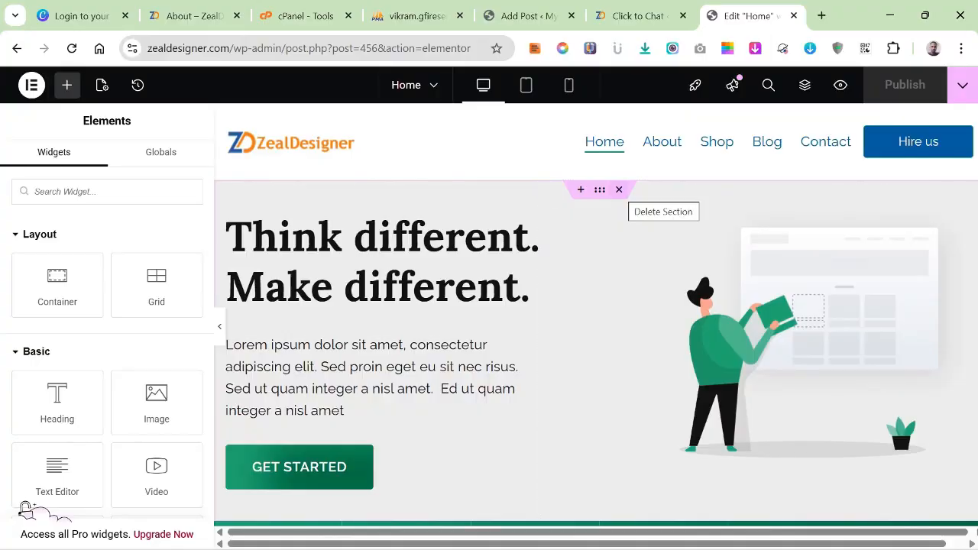
left_click(619, 190)
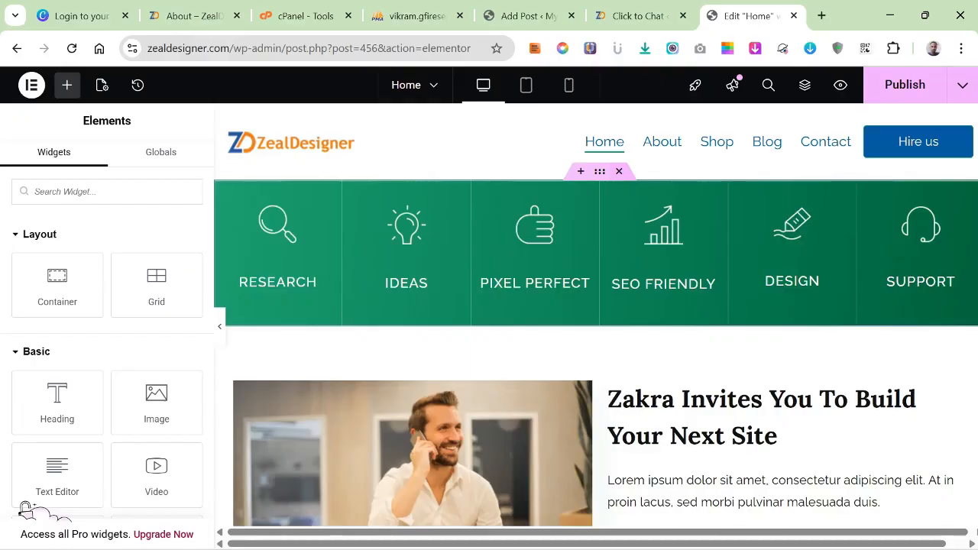
left_click(619, 171)
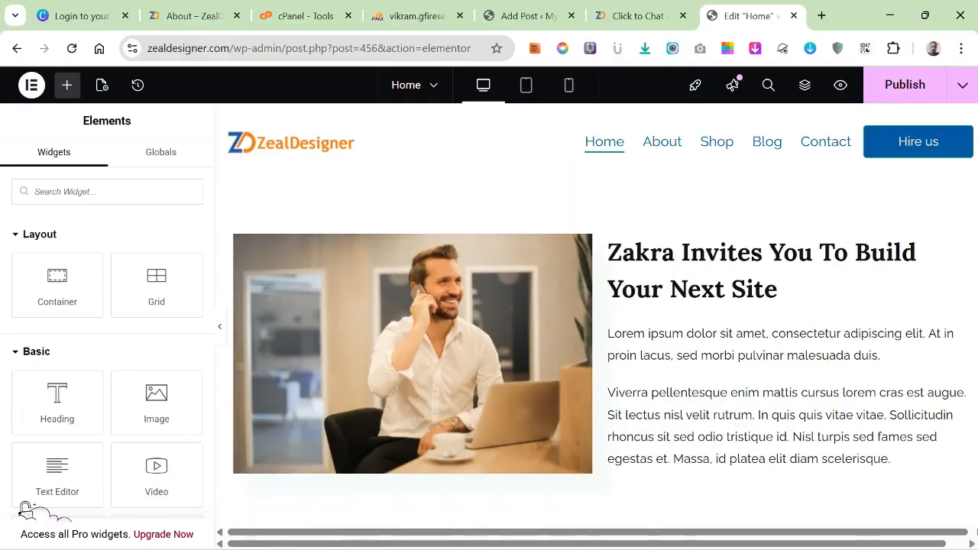
Add an empty section area above "Zakra Invites You To Build Your Next Site" and open the HappyAddons template library.
left_click(580, 217)
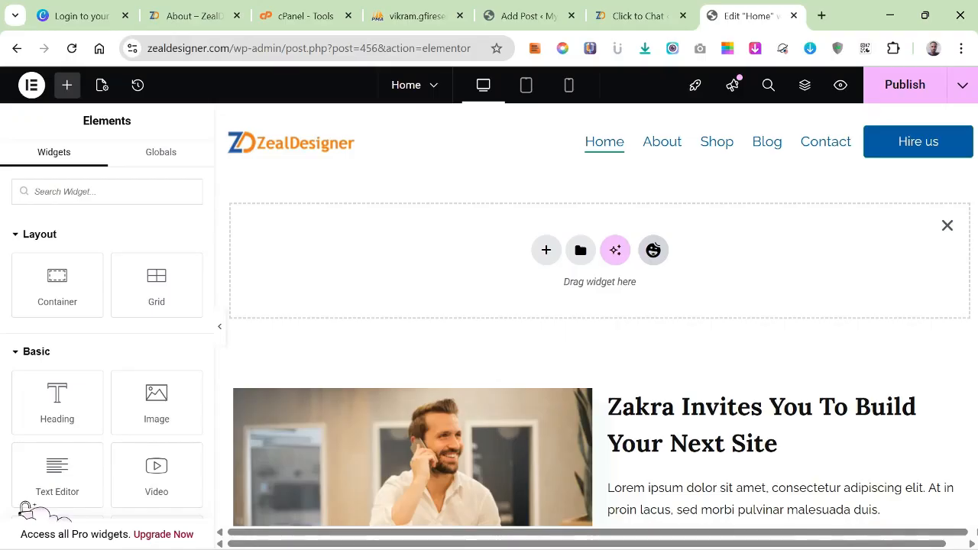
left_click(581, 251)
left_click(654, 250)
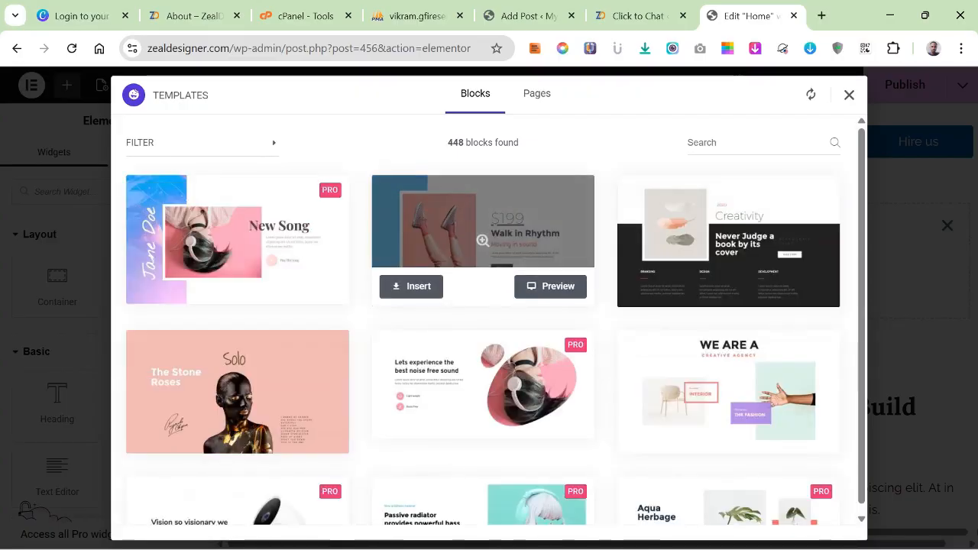
Browse the HappyAddons block templates for a suitable replacement hero banner.
scroll(482, 241, "down", 7)
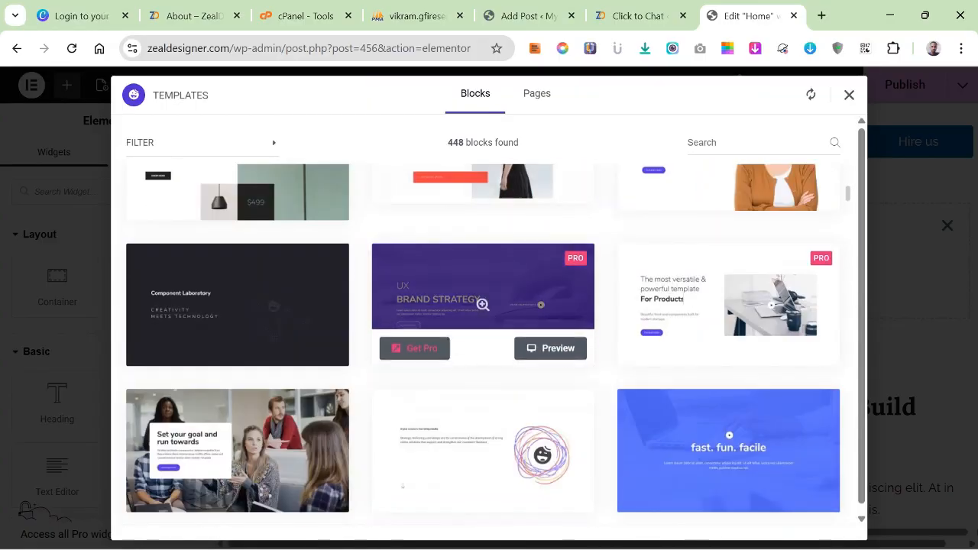
scroll(482, 304, "down", 8)
scroll(482, 431, "up", 2)
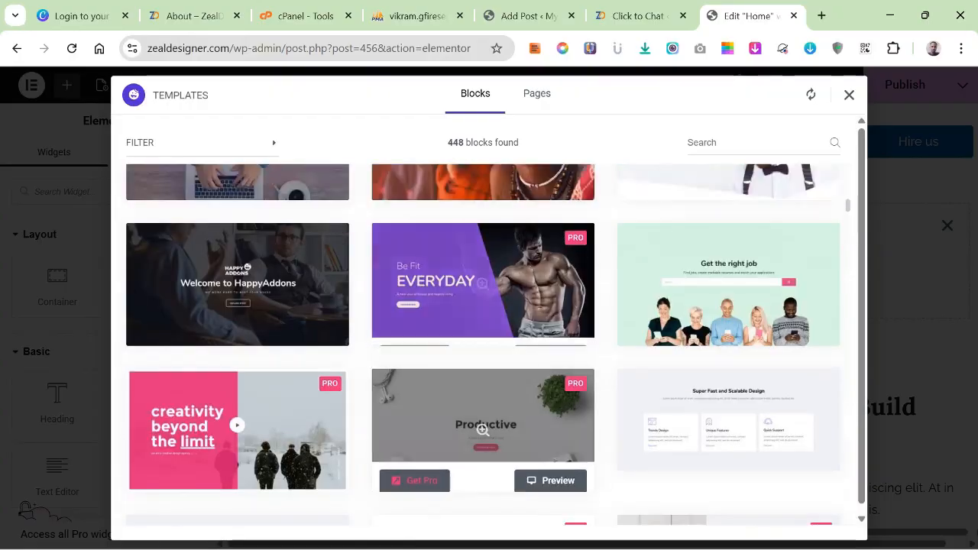
scroll(482, 430, "up", 1)
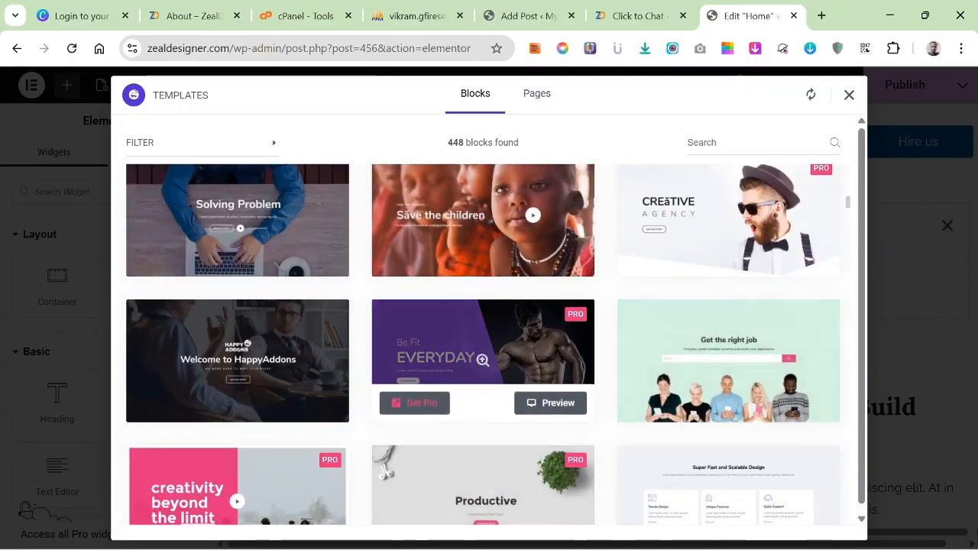
scroll(483, 359, "down", 4)
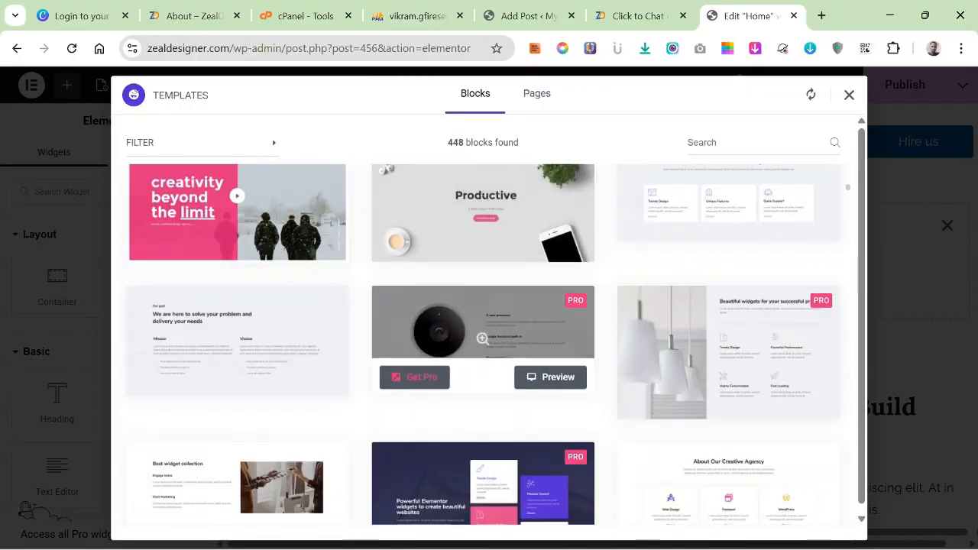
scroll(482, 359, "down", 4)
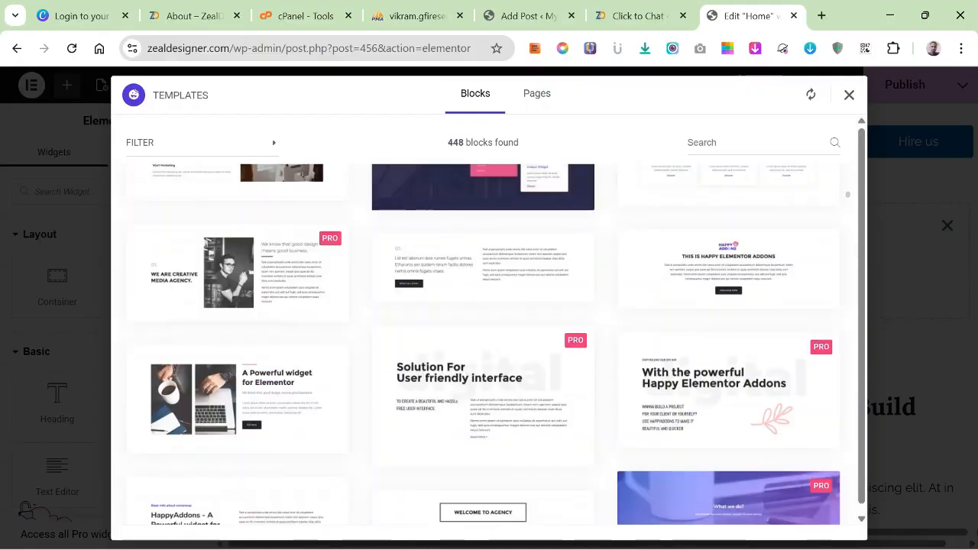
scroll(482, 292, "up", 2)
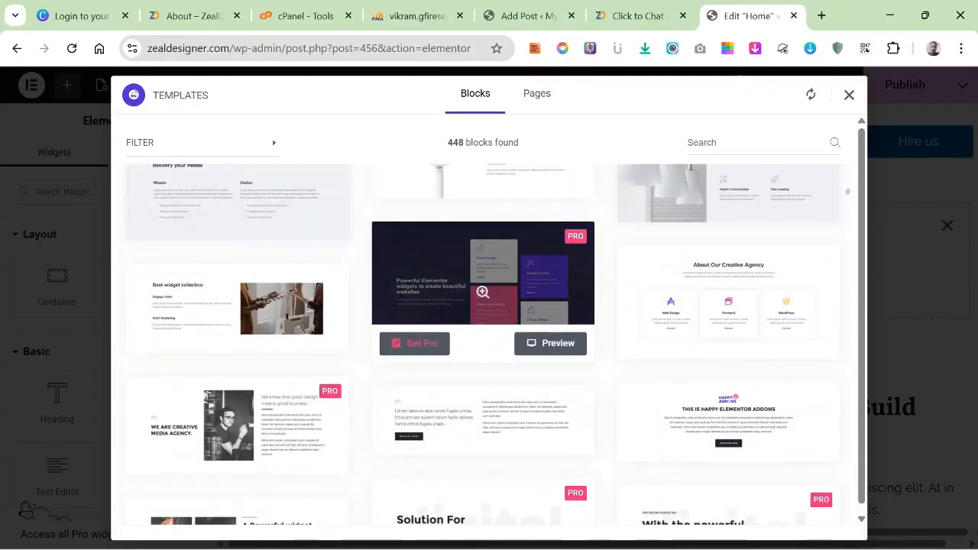
scroll(483, 292, "down", 7)
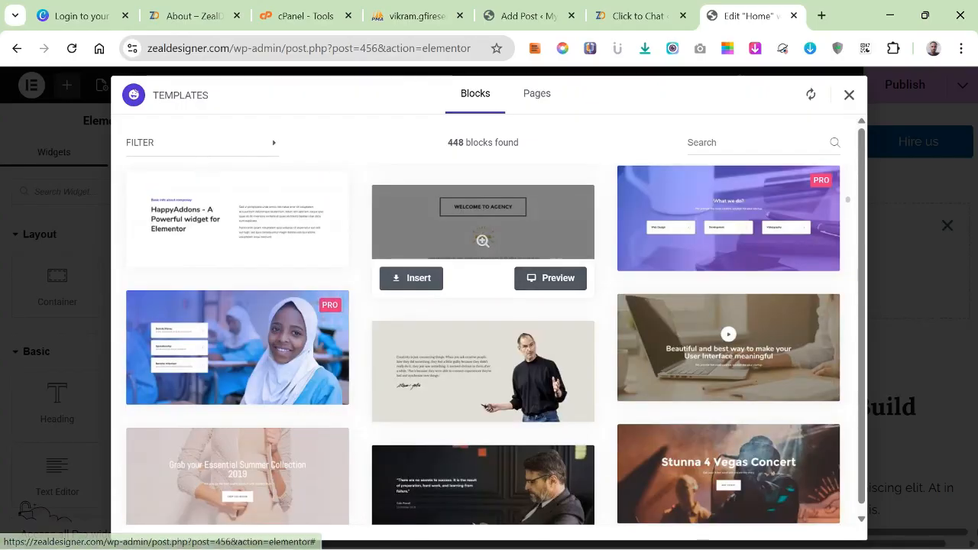
scroll(727, 337, "down", 2)
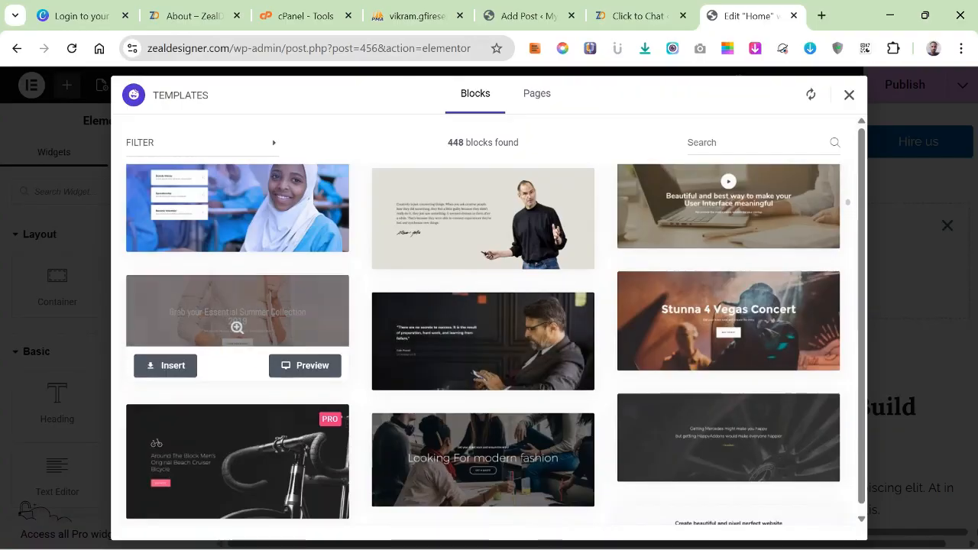
scroll(482, 230, "up", 10)
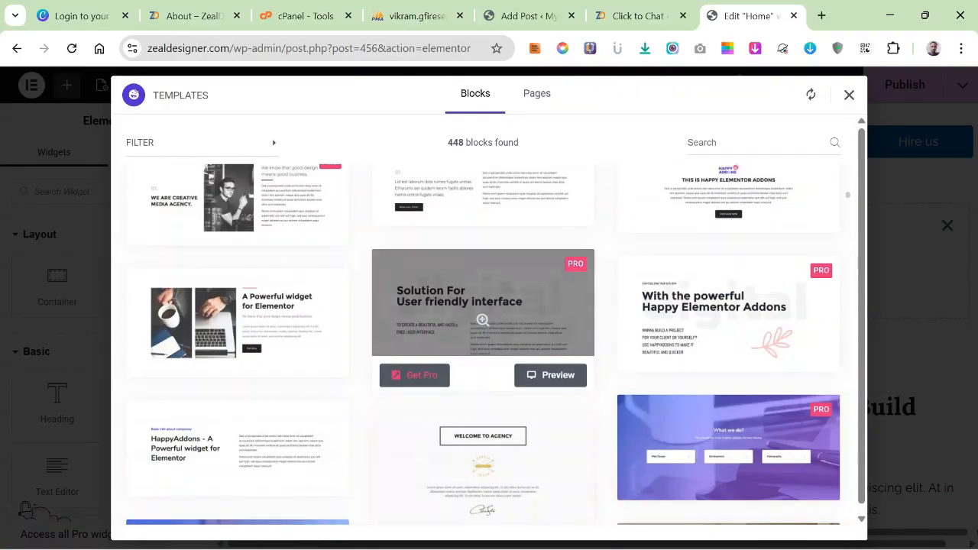
Preview the "Grab your Essential Summer Collection 2019" block template and insert it into the Home page.
scroll(482, 267, "down", 8)
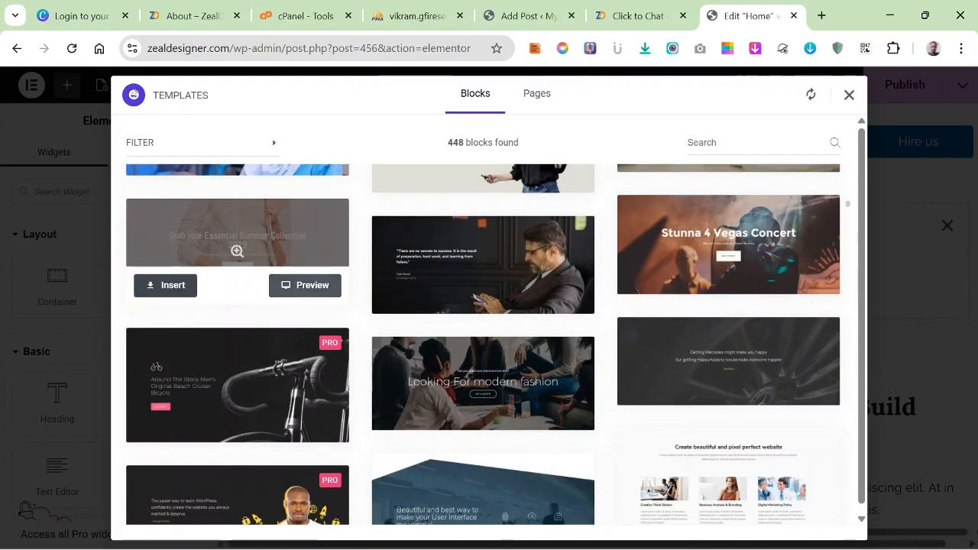
left_click(305, 285)
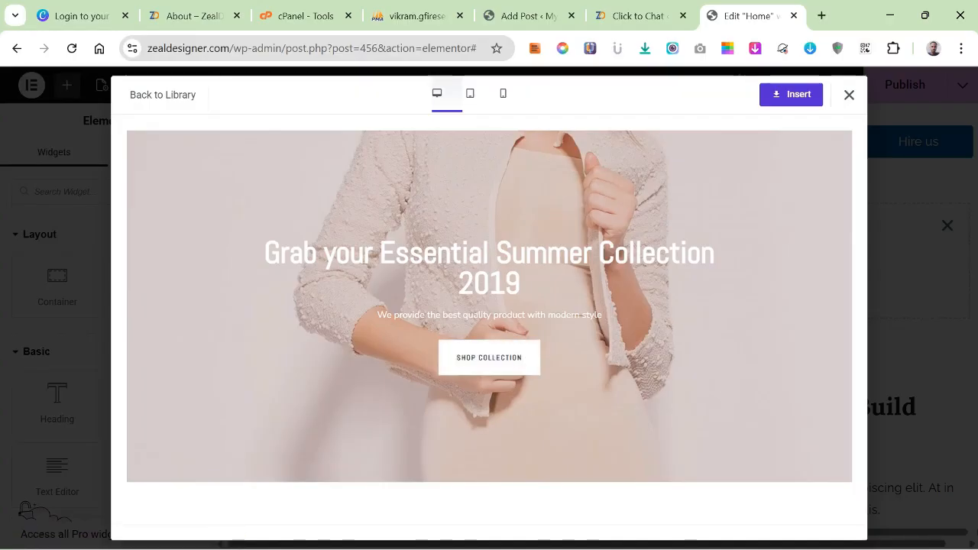
left_click(791, 94)
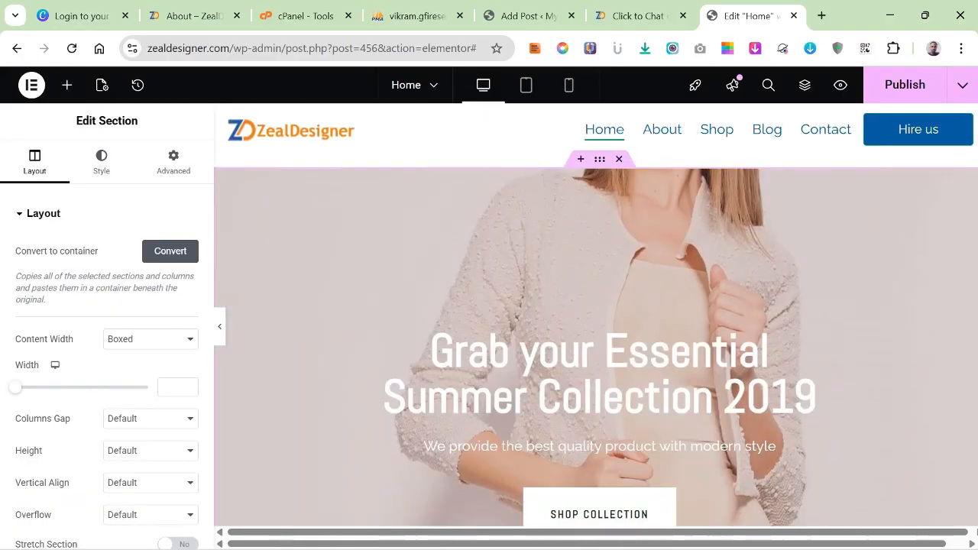
Look over the inserted summer collection hero section on the Home page.
scroll(600, 298, "down", 8)
scroll(600, 298, "up", 8)
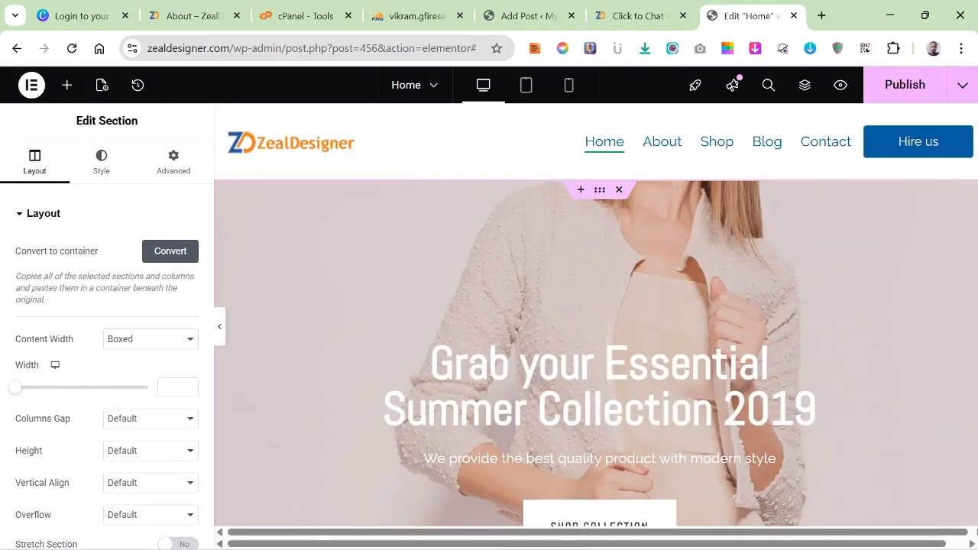
scroll(600, 314, "down", 5)
scroll(600, 314, "up", 3)
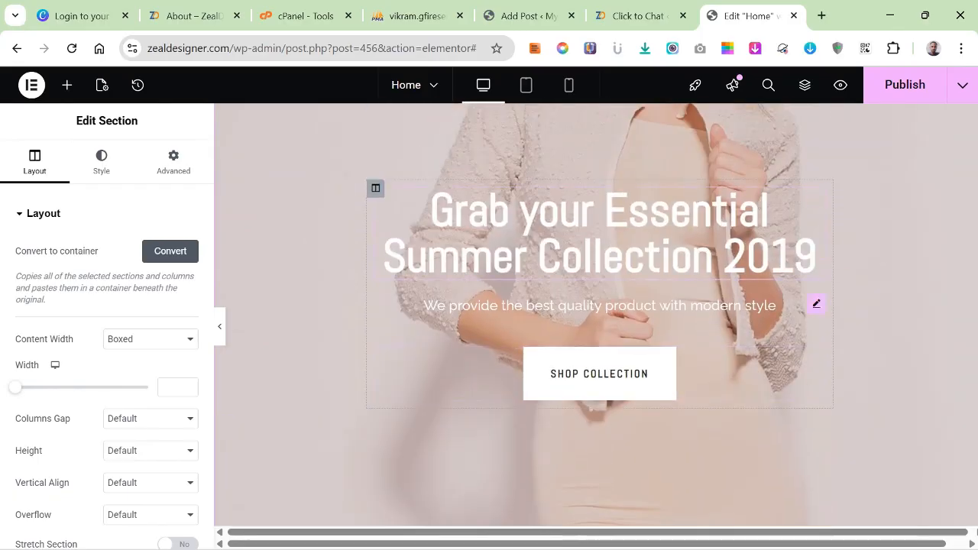
scroll(597, 313, "up", 3)
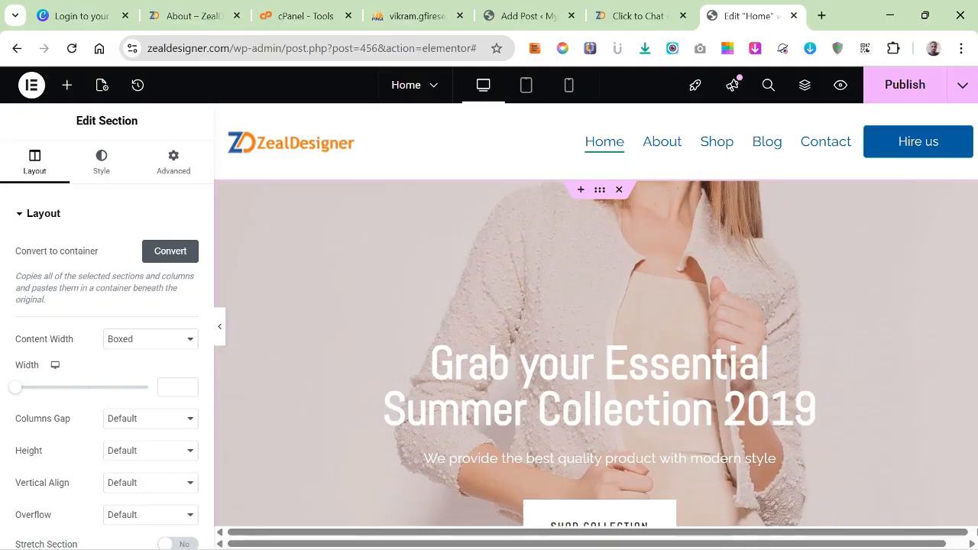
scroll(596, 314, "down", 2)
scroll(596, 314, "up", 2)
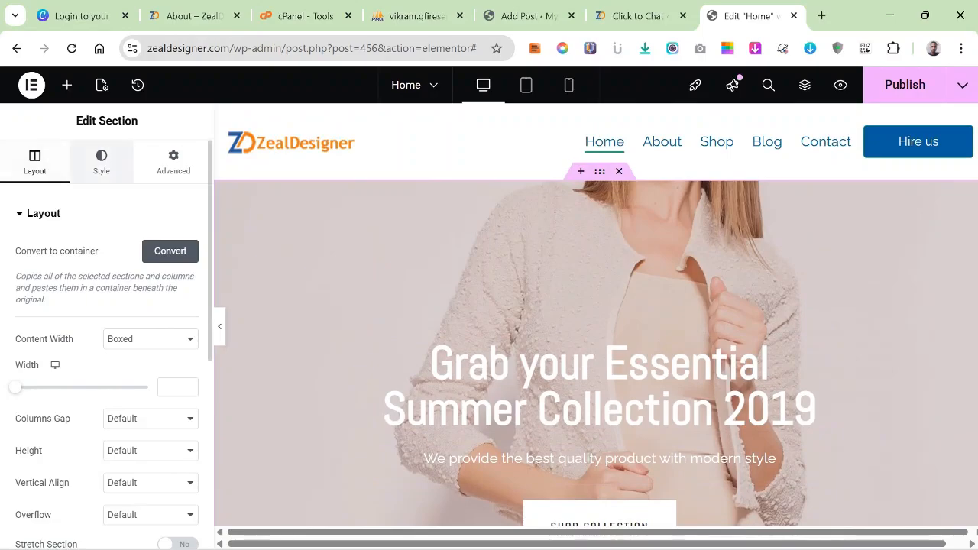
Open the hero section's background image for replacement and look through the existing media library images.
left_click(101, 162)
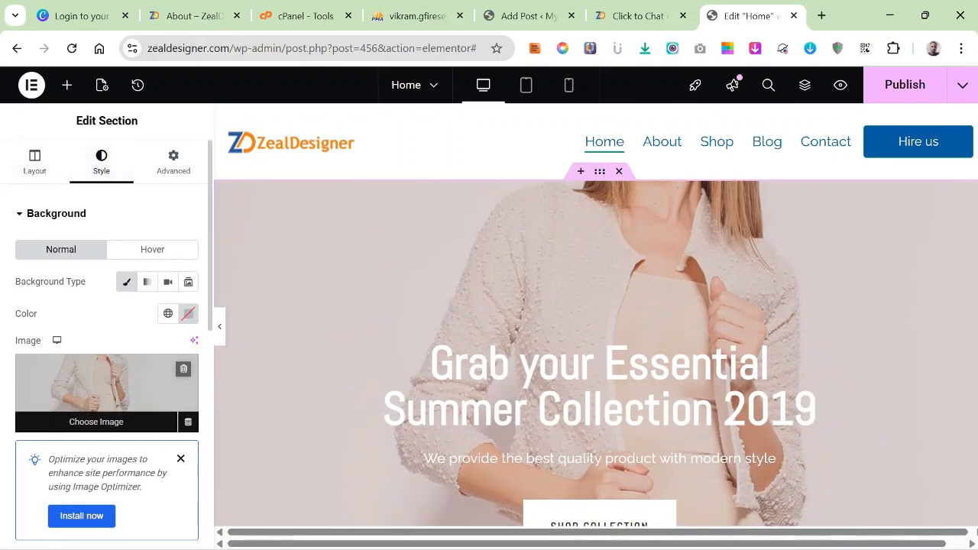
left_click(92, 420)
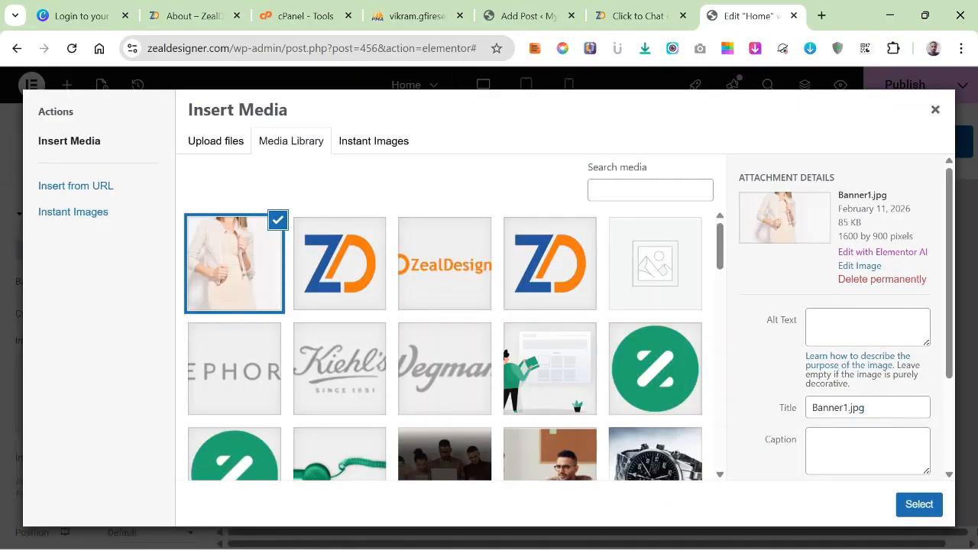
scroll(444, 346, "down", 5)
scroll(445, 345, "up", 4)
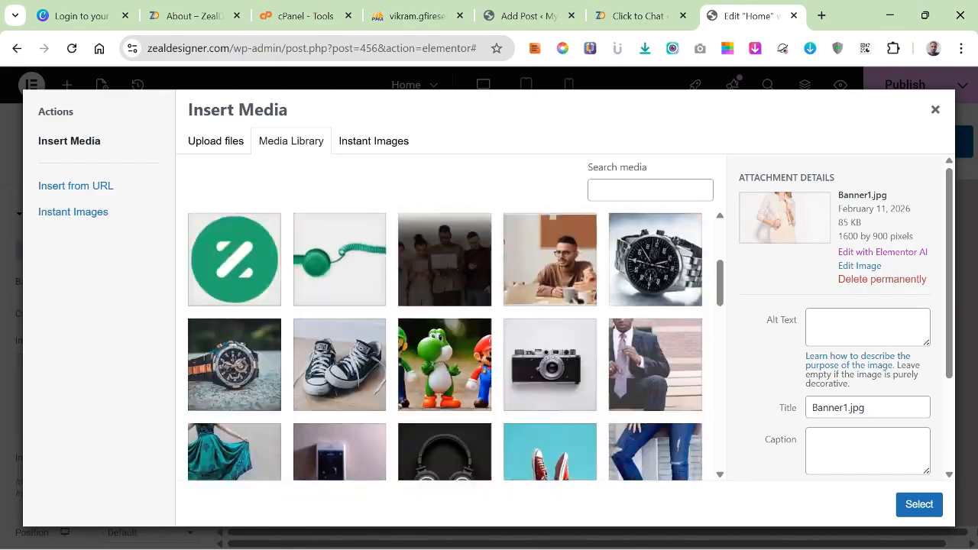
scroll(445, 346, "up", 1)
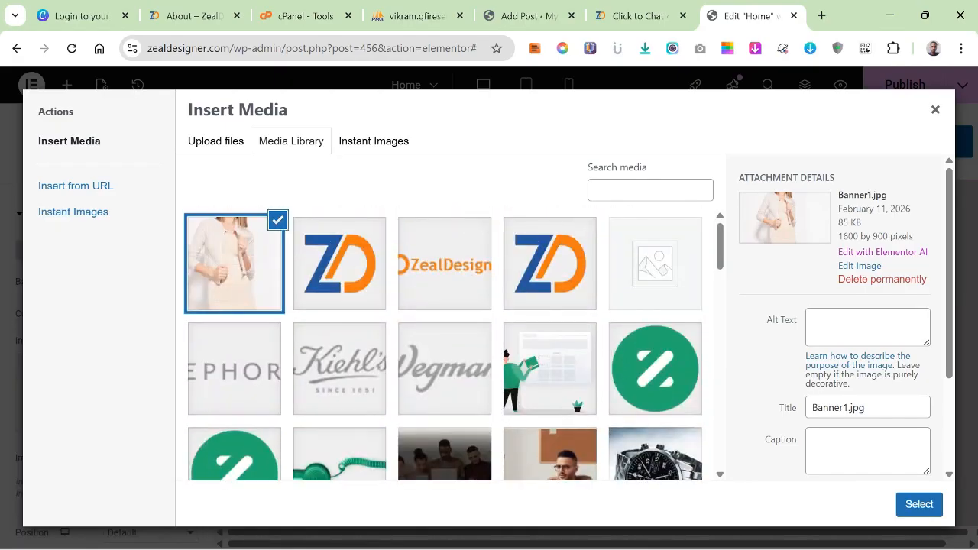
Search the Unsplash photos in Instant Images for "computer".
left_click(373, 141)
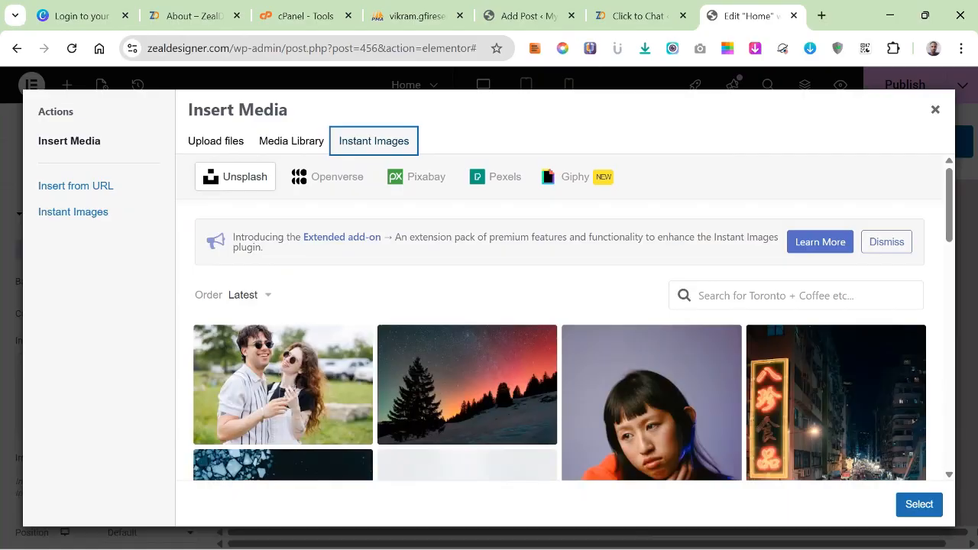
left_click(780, 295)
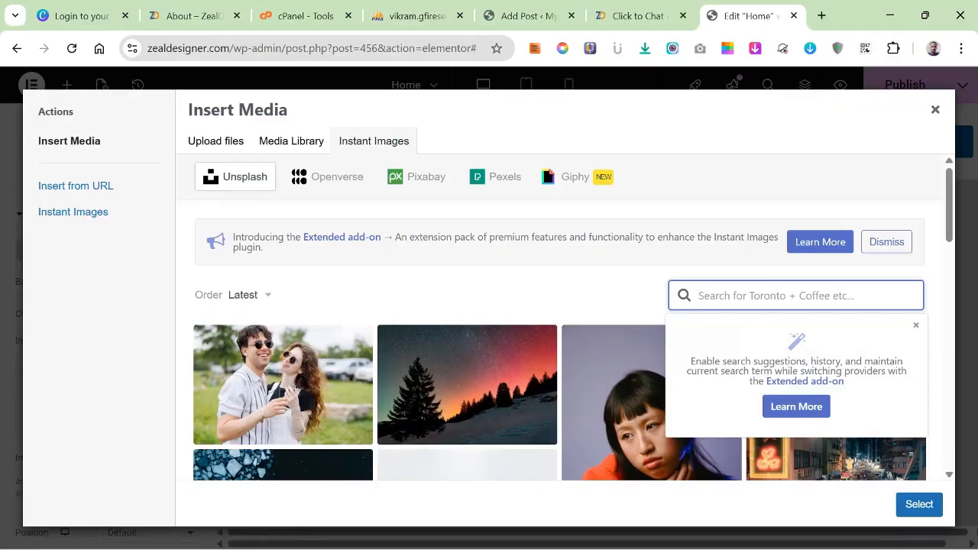
type("i")
key("BackSpace")
type("v")
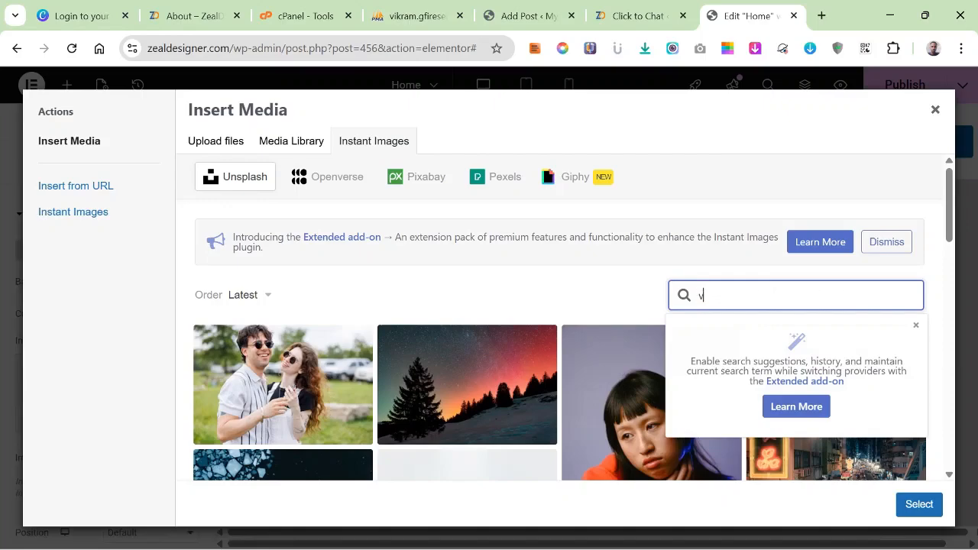
key("BackSpace")
type("computer")
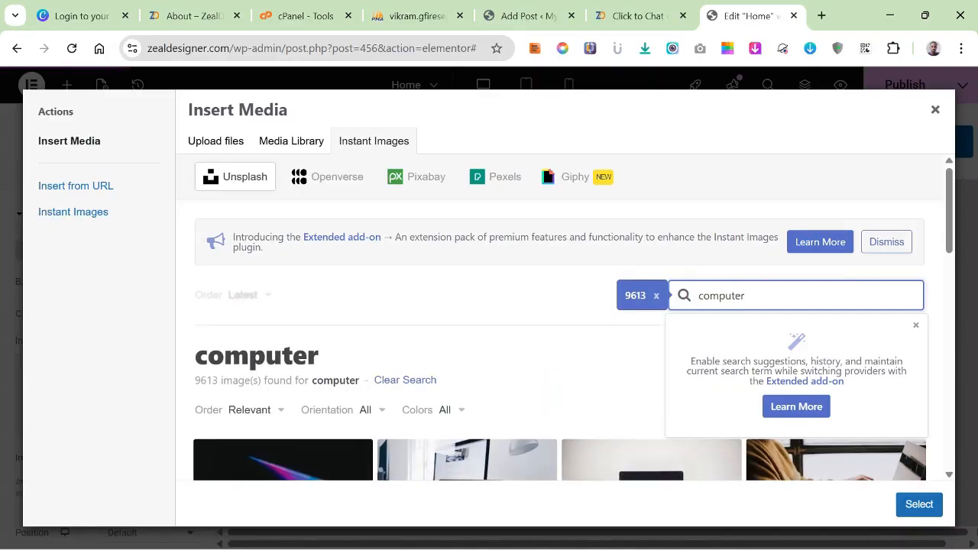
Browse the computer photos and import the one of a hand pointing at a laptop screen into the media library.
scroll(649, 329, "down", 2)
scroll(650, 328, "down", 2)
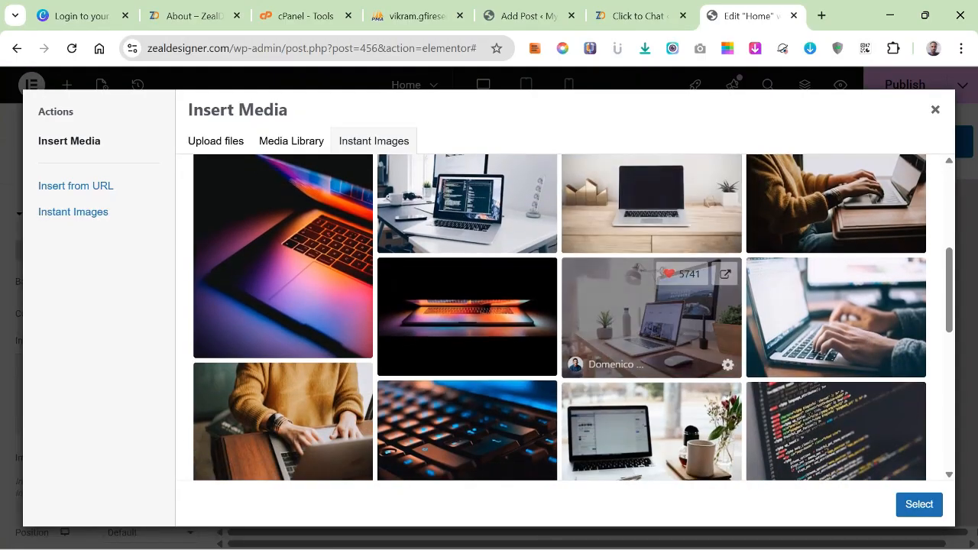
scroll(650, 329, "down", 3)
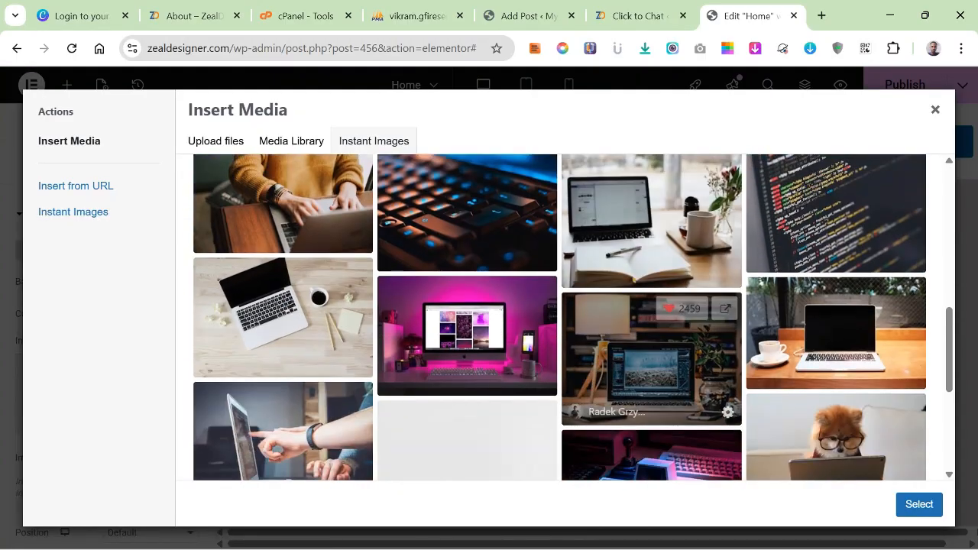
scroll(650, 329, "down", 1)
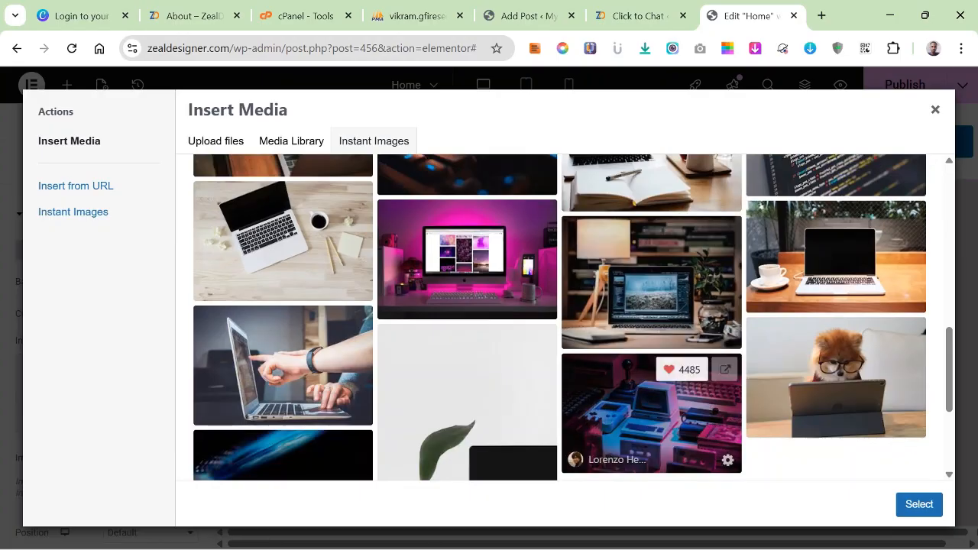
scroll(649, 413, "down", 2)
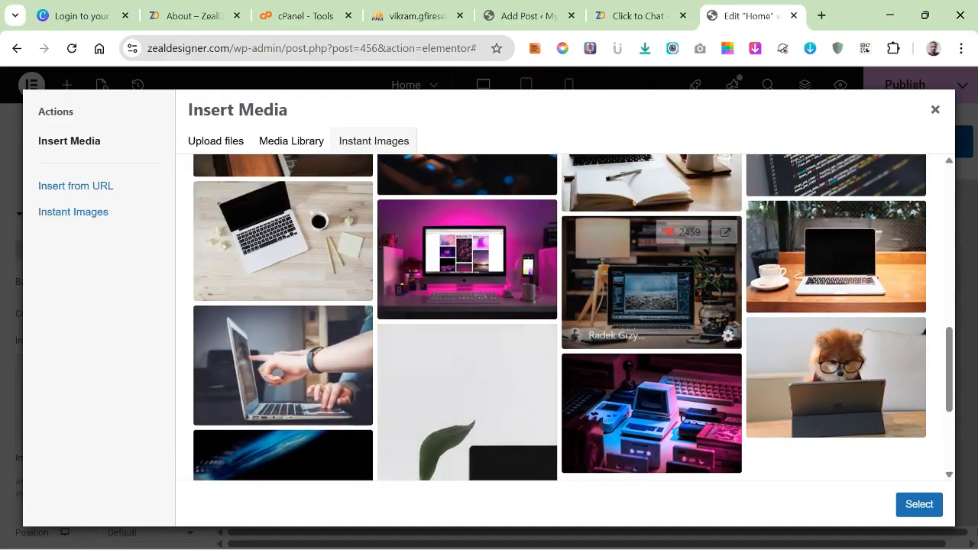
scroll(651, 321, "up", 4)
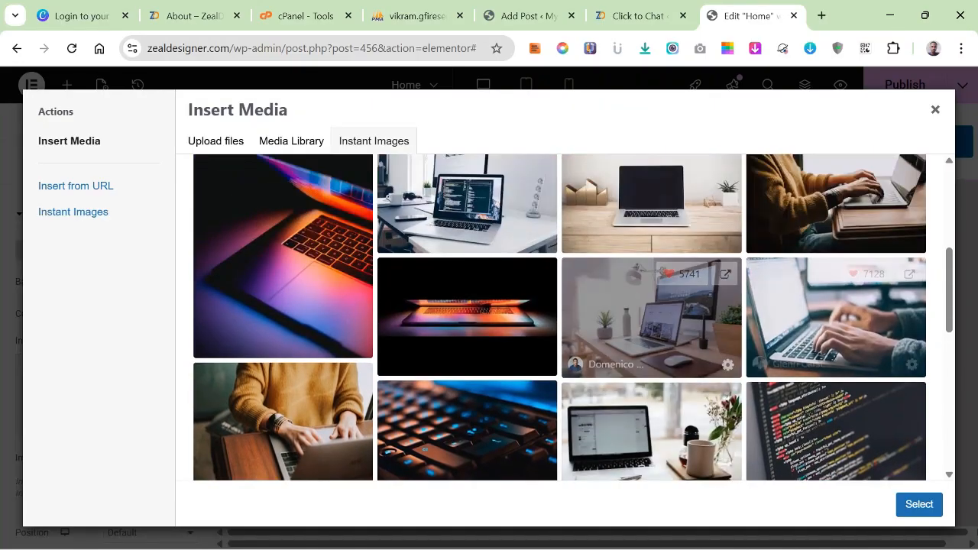
scroll(467, 321, "down", 3)
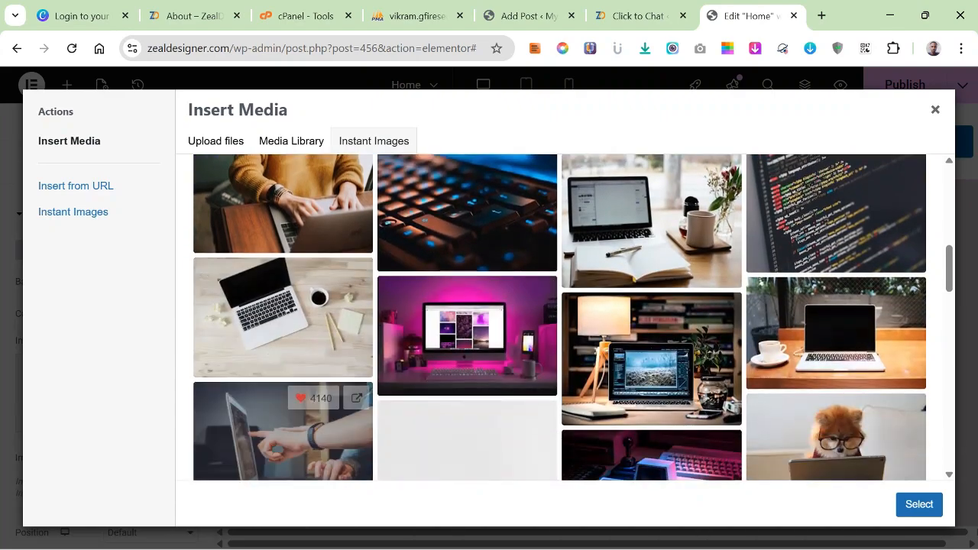
left_click(283, 432)
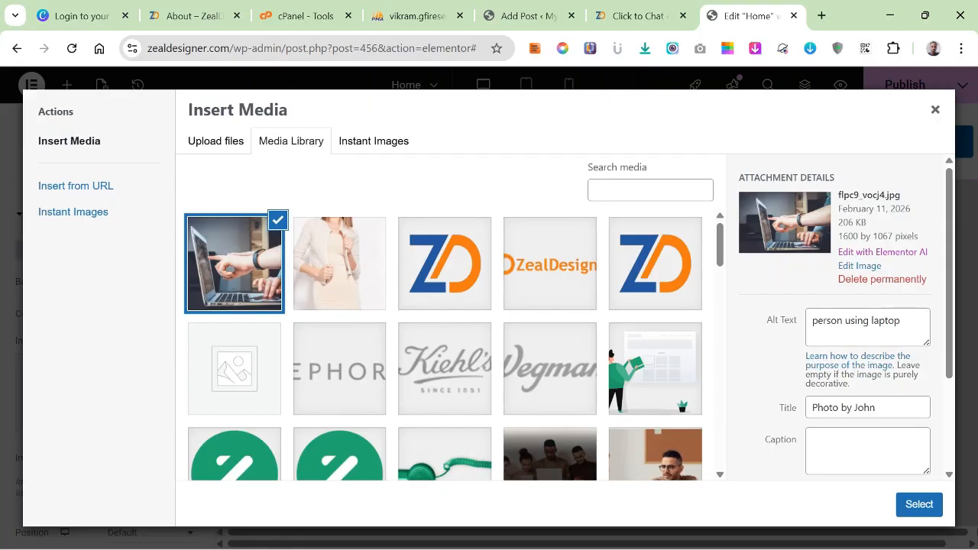
Apply the imported laptop photo as the hero section's background image and check it on the page.
scroll(840, 321, "down", 2)
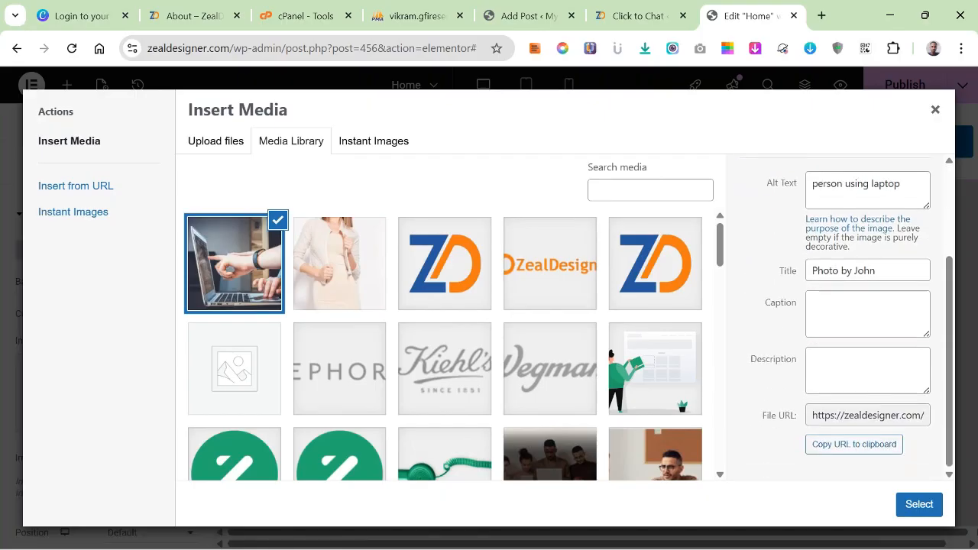
scroll(841, 313, "up", 1)
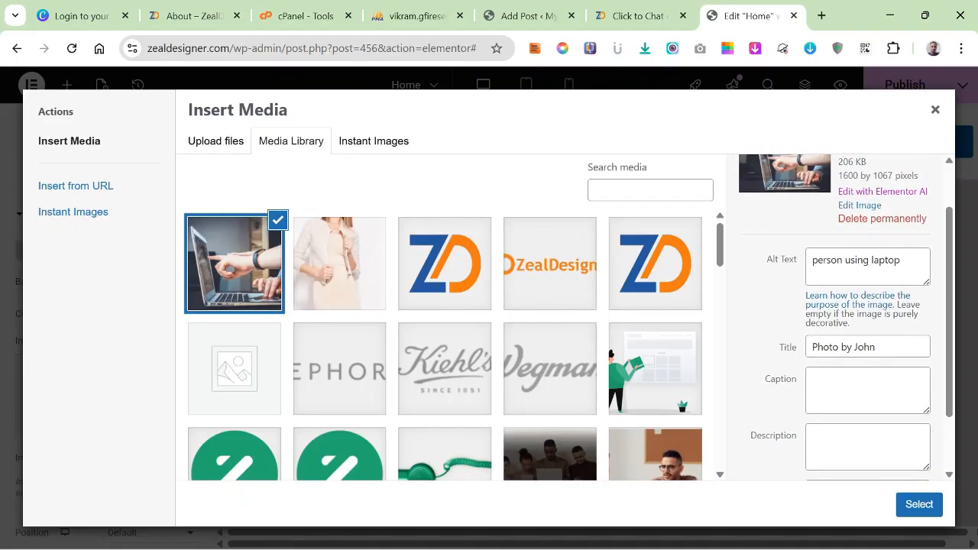
left_click(919, 504)
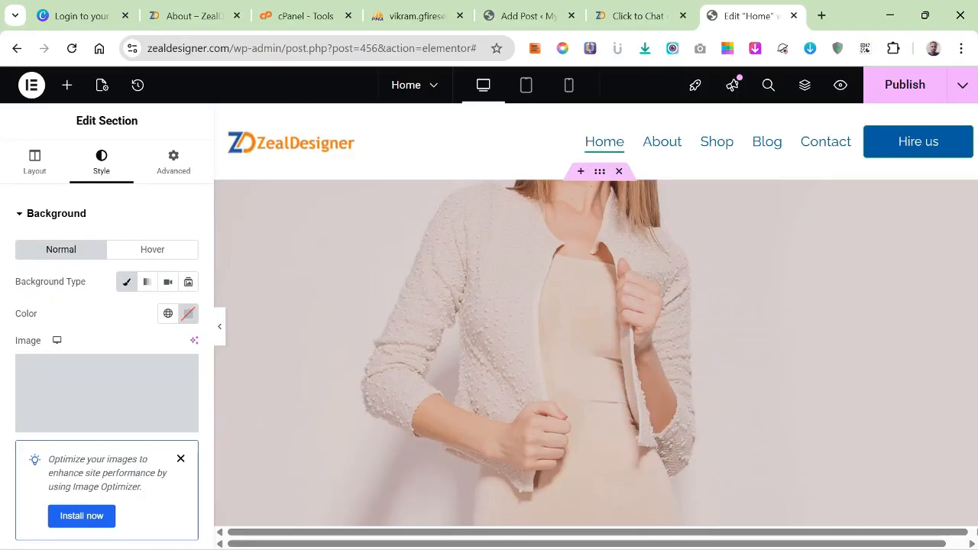
scroll(596, 313, "down", 4)
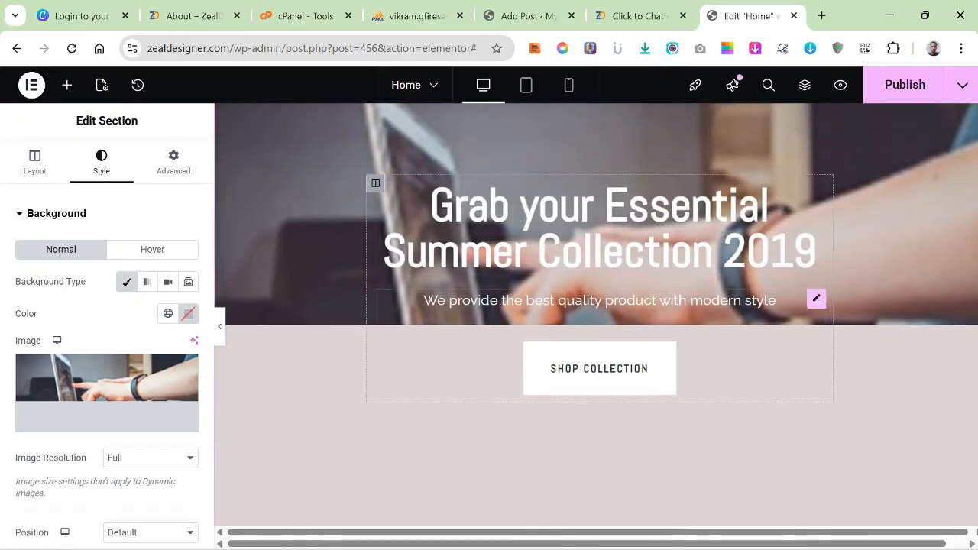
scroll(597, 314, "up", 2)
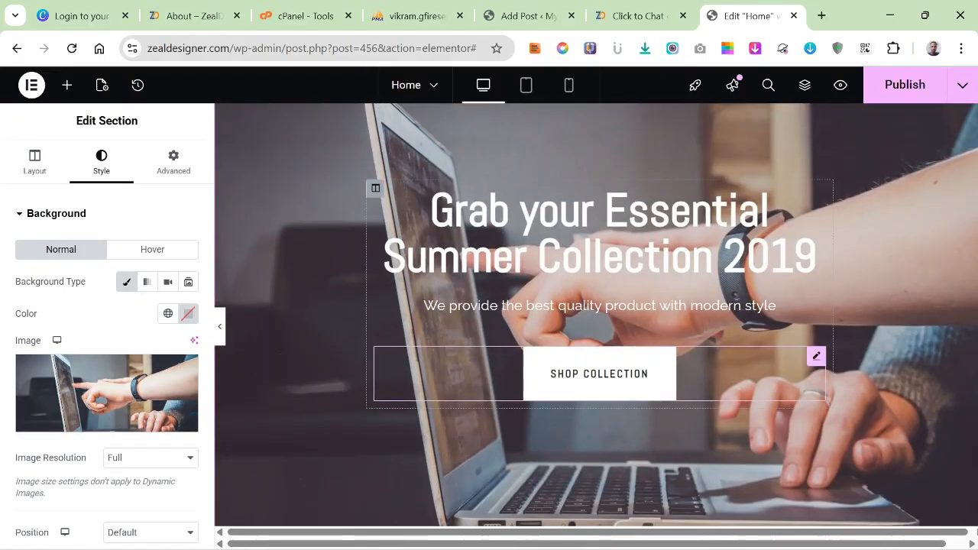
scroll(597, 314, "up", 2)
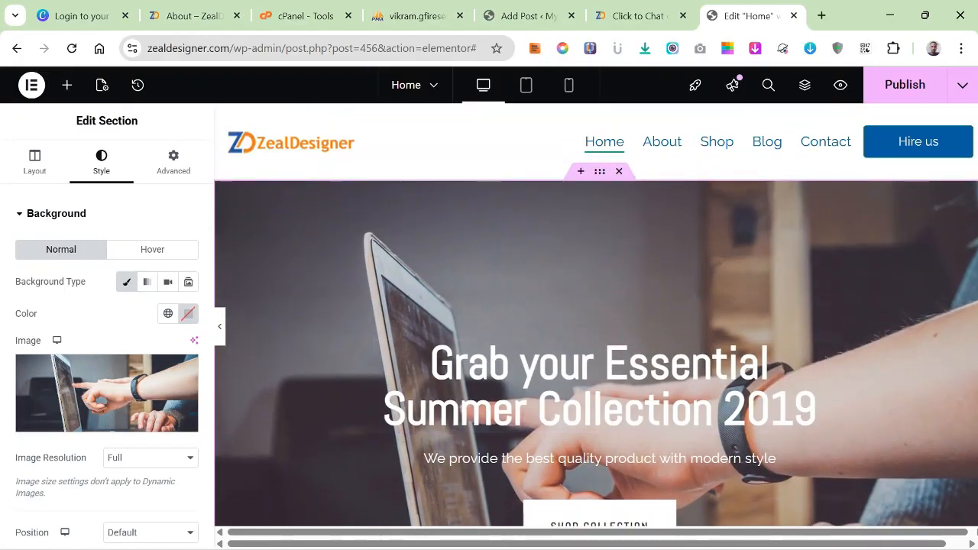
Set the hero section's background overlay color to #000000.
scroll(107, 382, "down", 3)
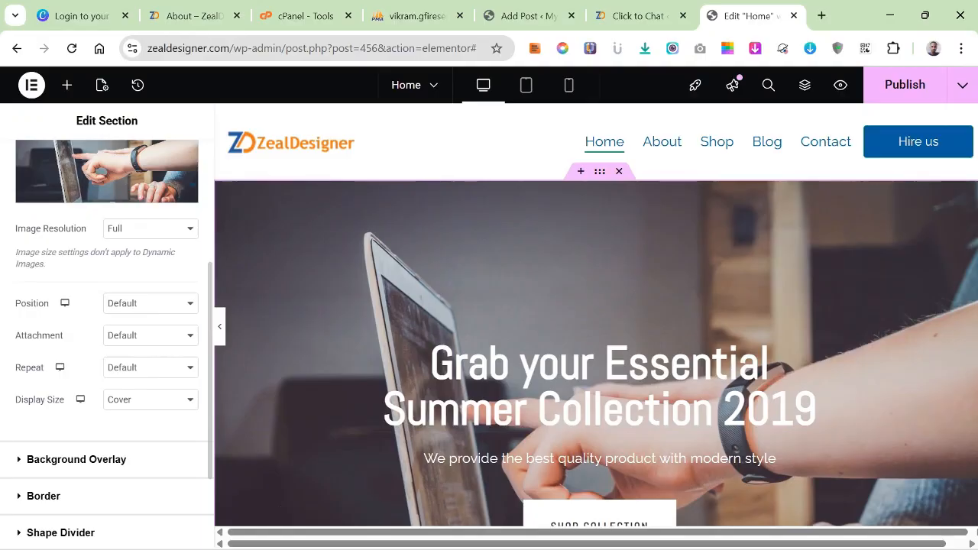
left_click(77, 460)
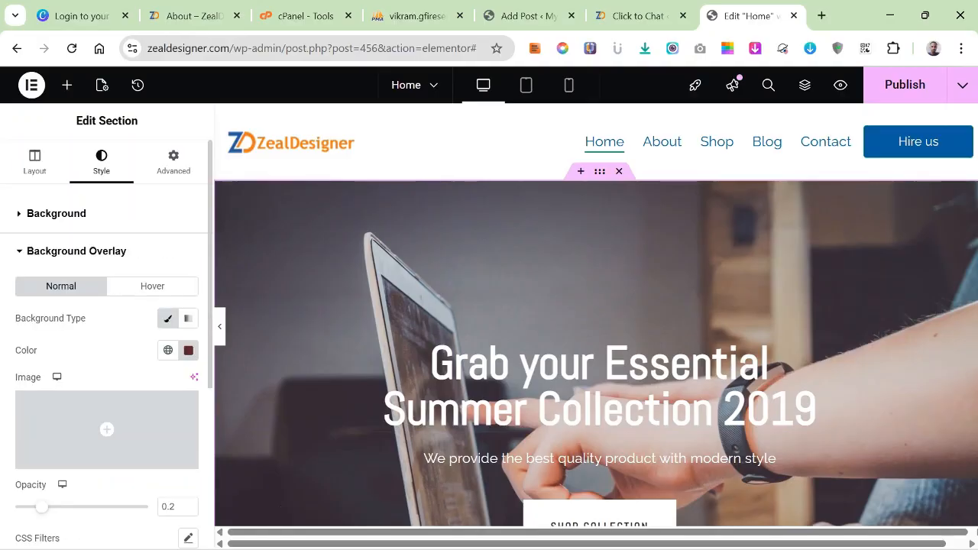
left_click(188, 350)
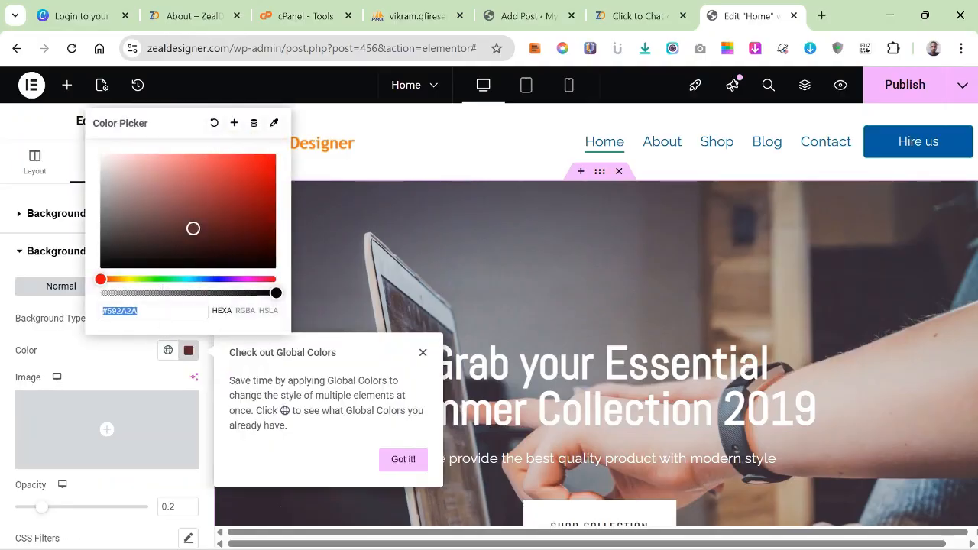
type("#000000")
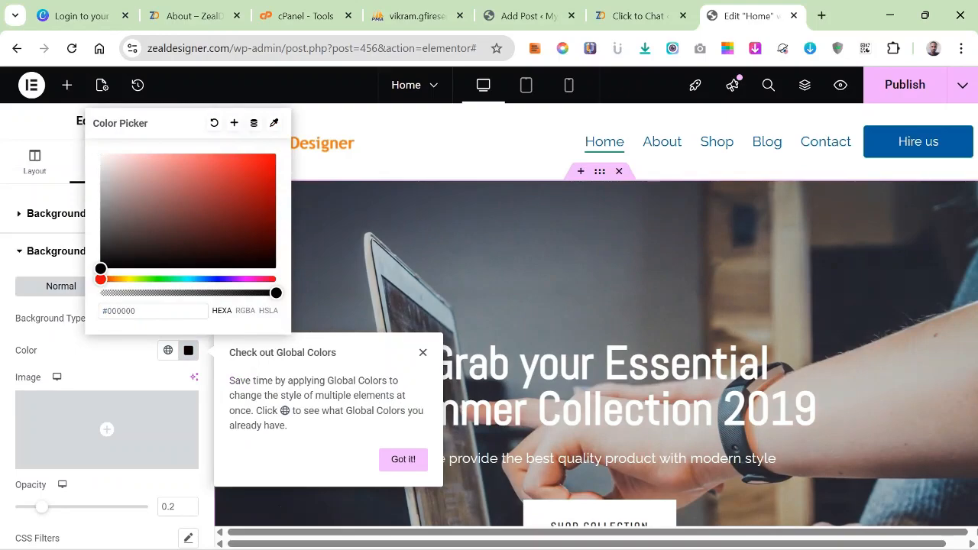
key("Return")
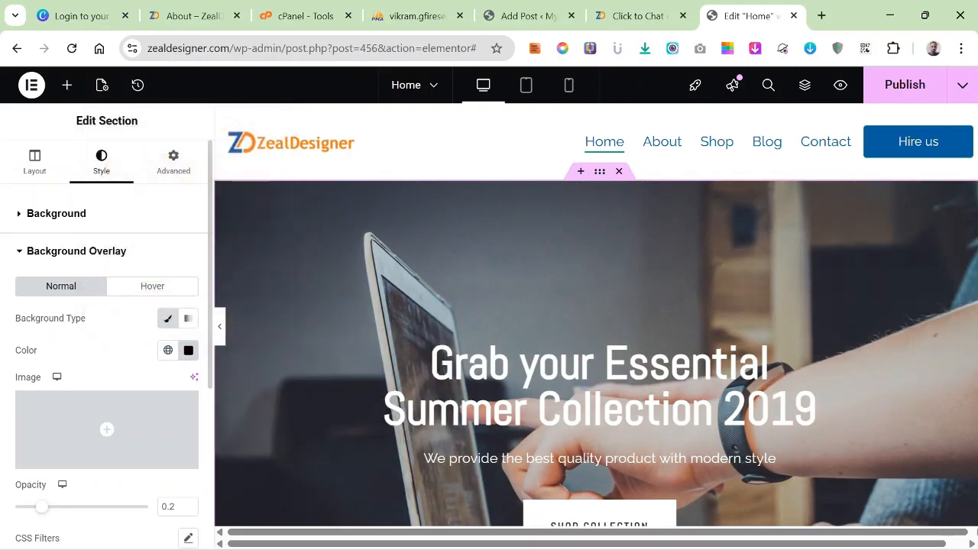
Set the hero section's background overlay opacity to 0.47 and review the darkened banner on the page.
scroll(107, 436, "down", 1)
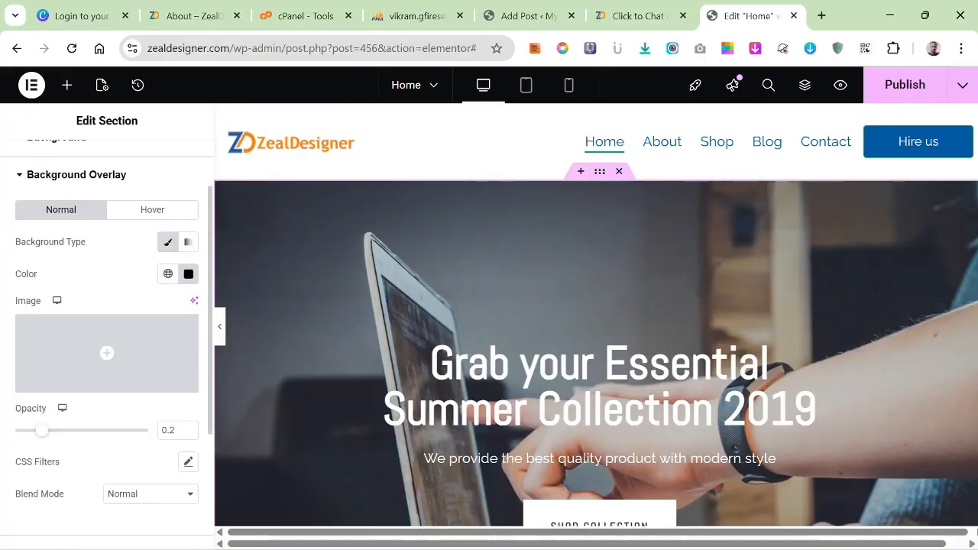
left_click_drag(42, 430, 77, 430)
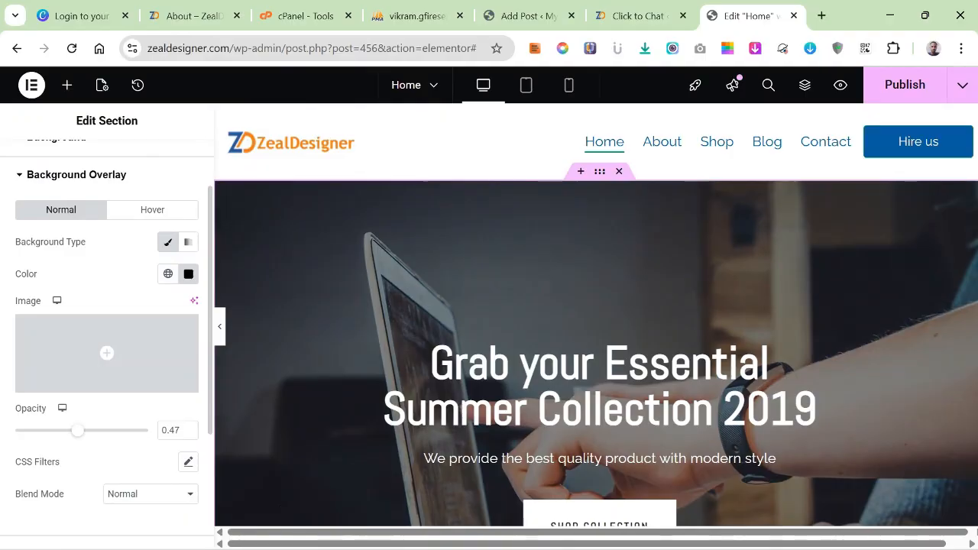
scroll(596, 351, "down", 2)
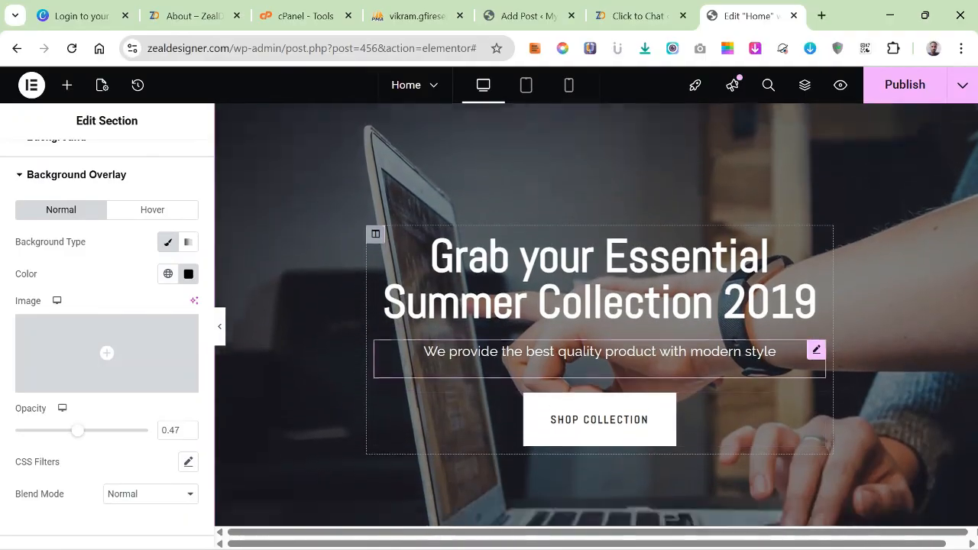
scroll(596, 351, "down", 3)
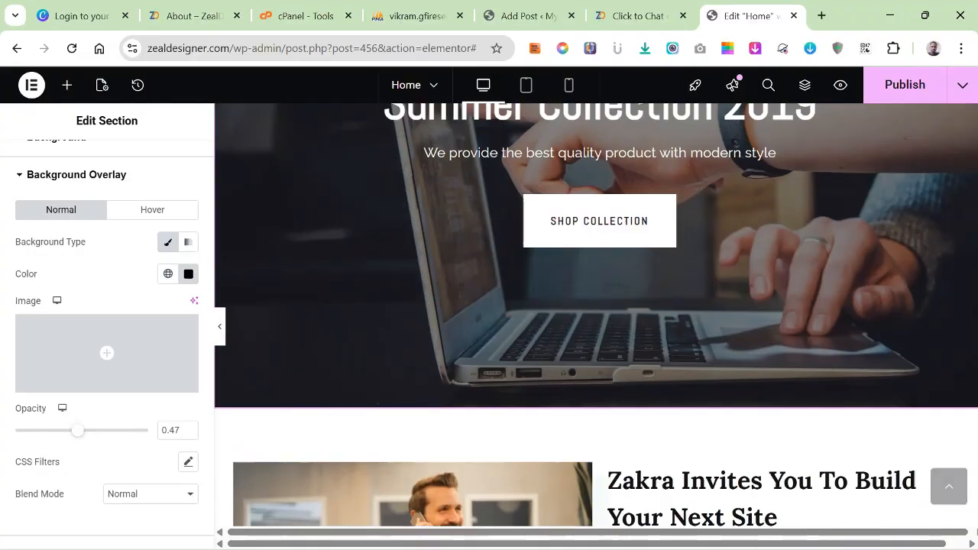
scroll(596, 351, "down", 4)
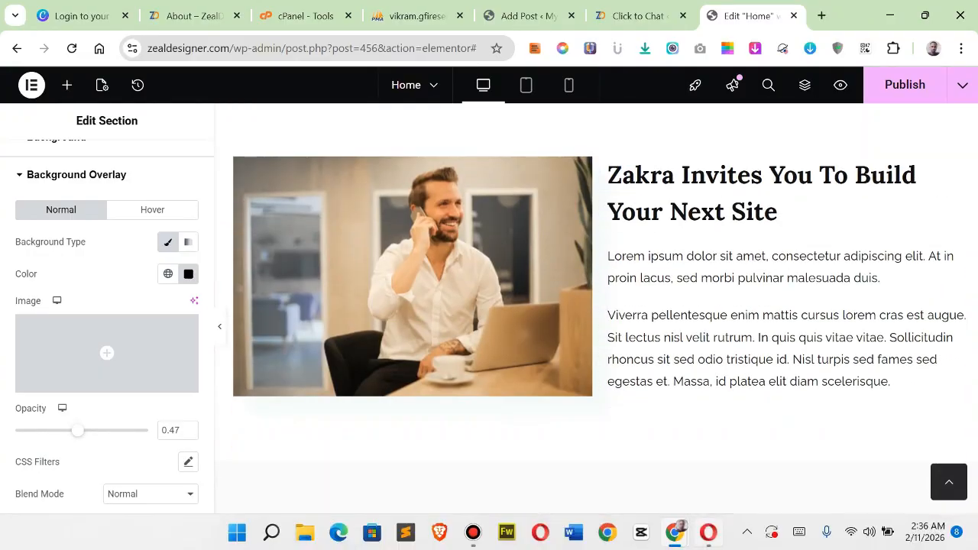
Switch to ChatGPT in Opera, copy the Home page hero headline, and return to the Elementor editor in Chrome.
mouse_move(708, 533)
left_click(708, 450)
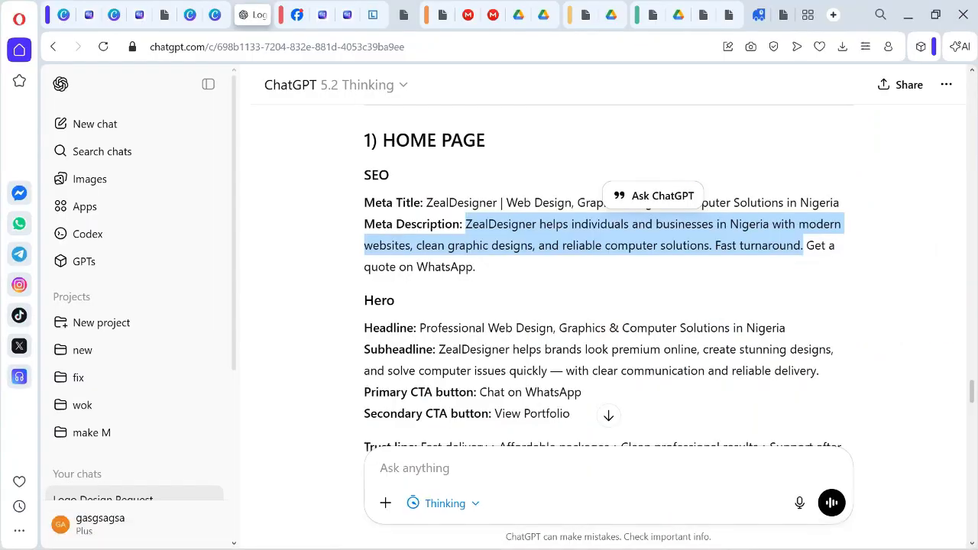
left_click_drag(420, 328, 786, 328)
right_click(540, 325)
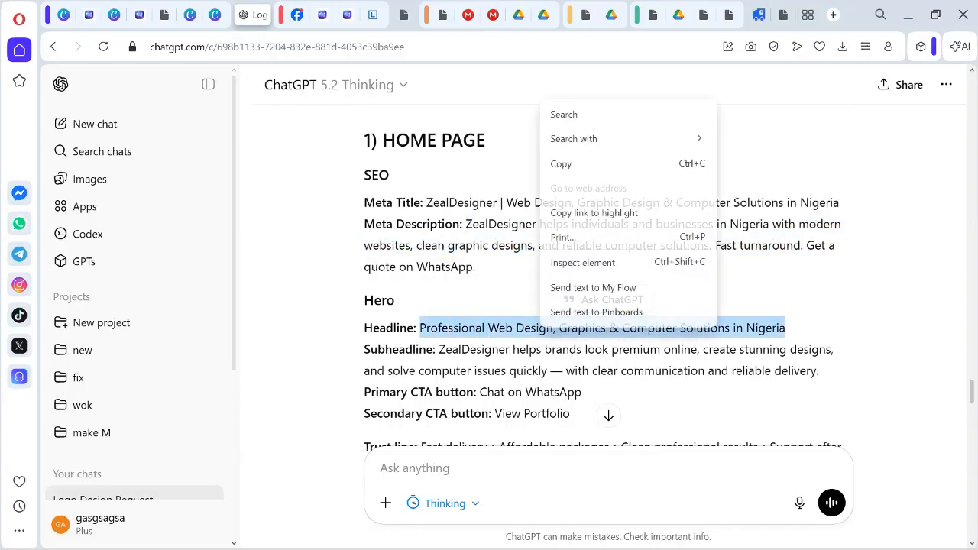
left_click(581, 162)
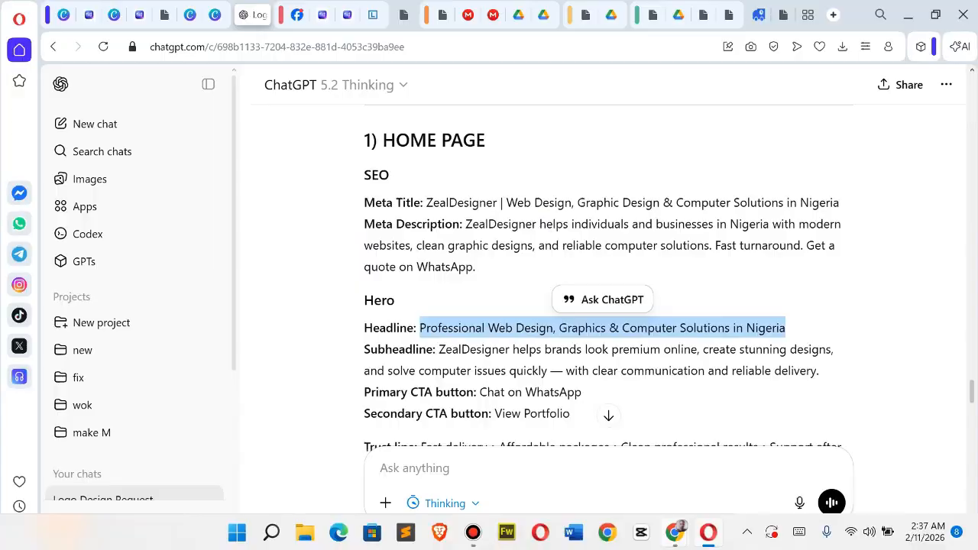
mouse_move(692, 532)
left_click(650, 444)
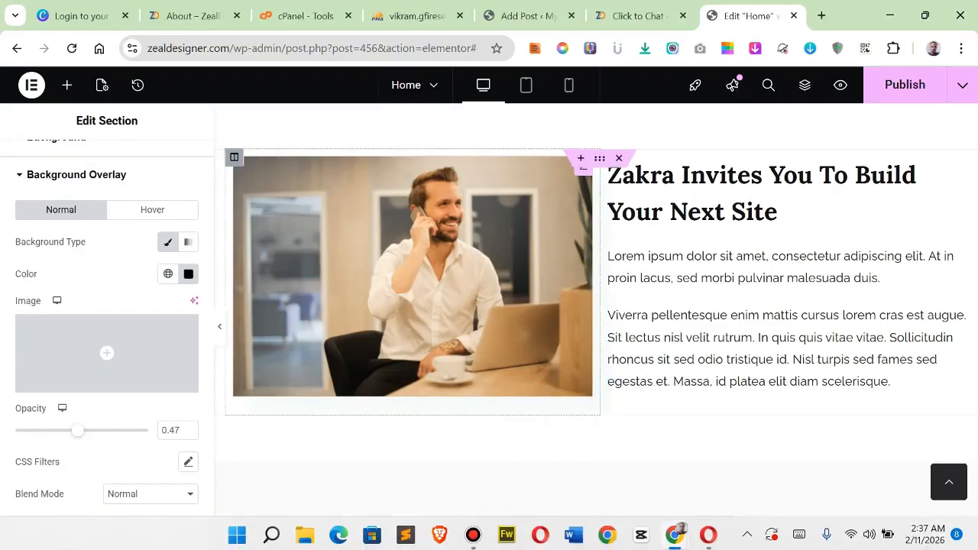
Replace the hero heading's title with "Professional Web Design, Graphics & Computer Solutions in Nigeria".
scroll(596, 230, "up", 5)
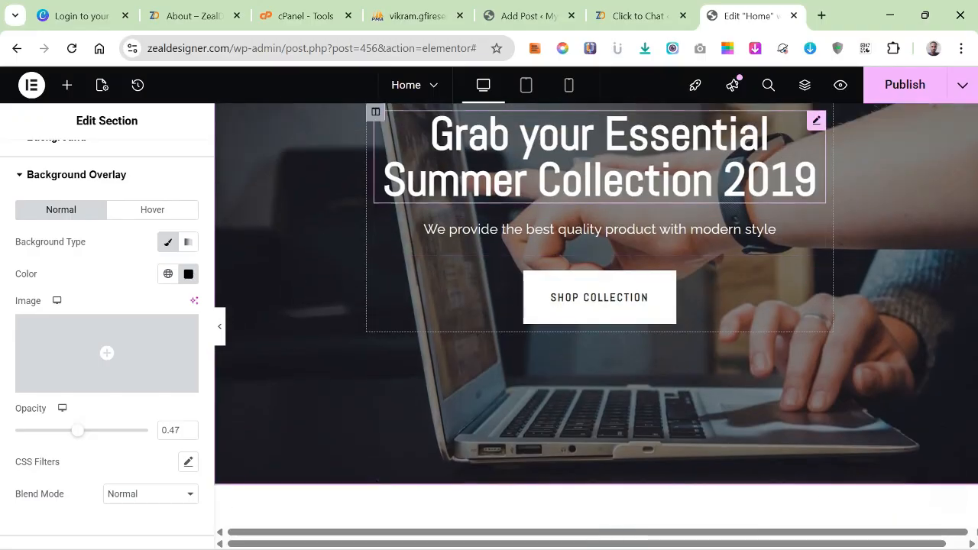
left_click(600, 157)
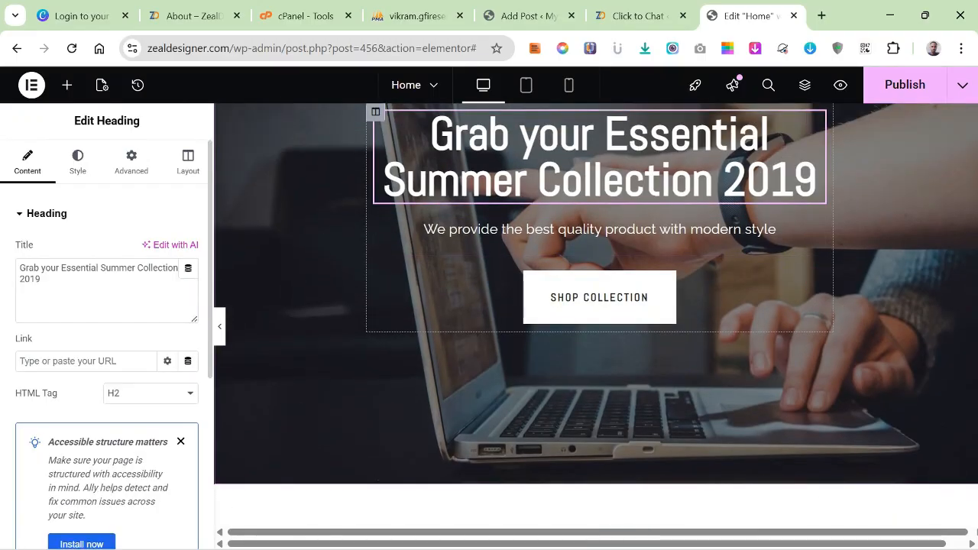
left_click(46, 280)
key("ctrl+a")
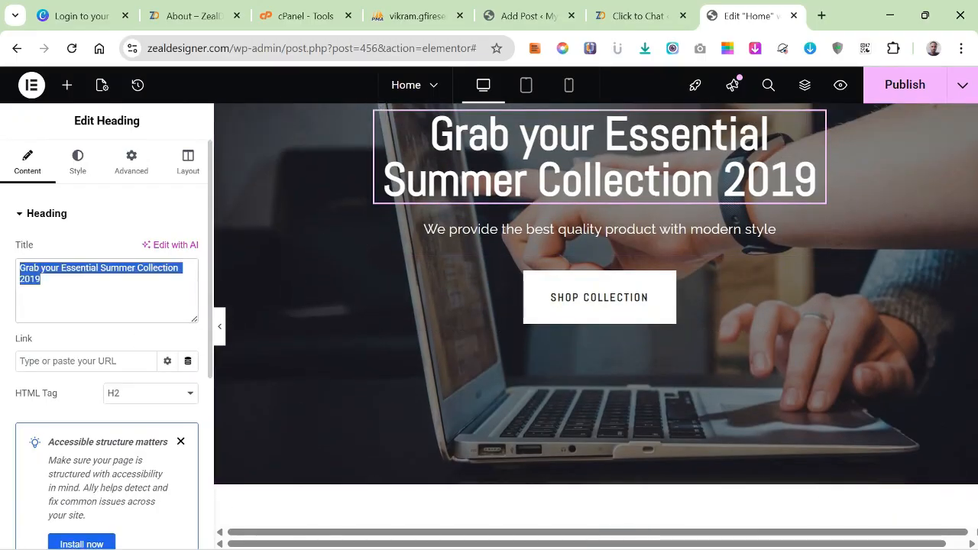
right_click(33, 277)
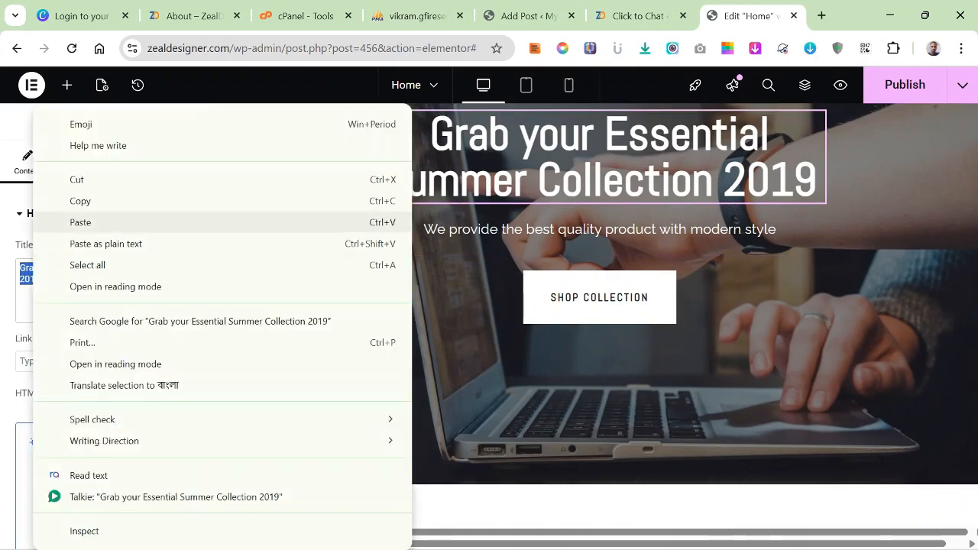
left_click(80, 221)
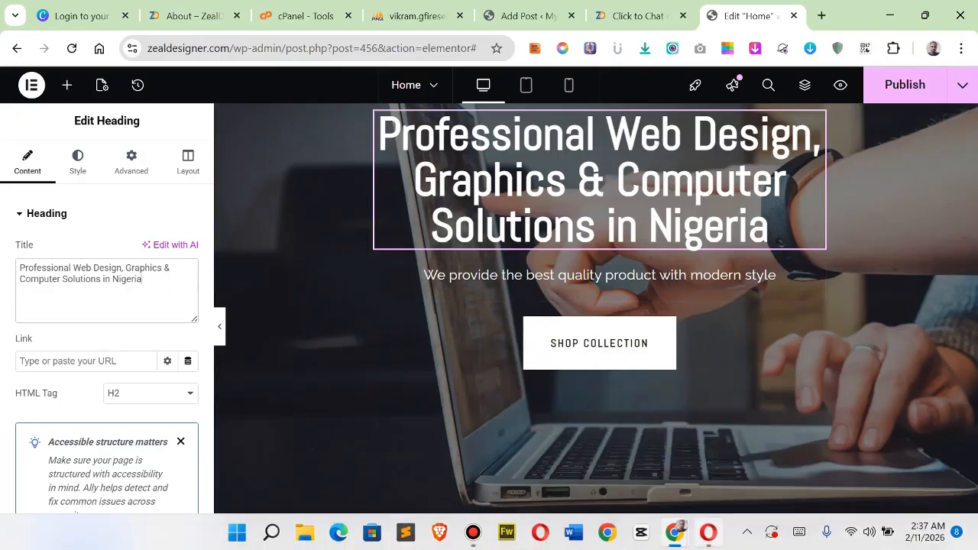
Copy the hero subheadline about ZealDesigner from the ChatGPT page in Opera and return to the Elementor editor.
left_click(709, 532)
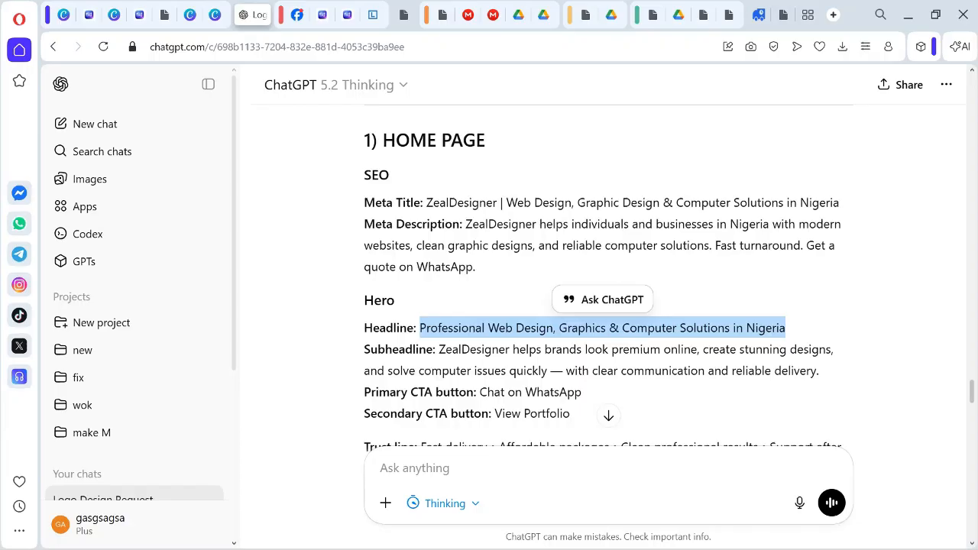
left_click_drag(439, 349, 819, 371)
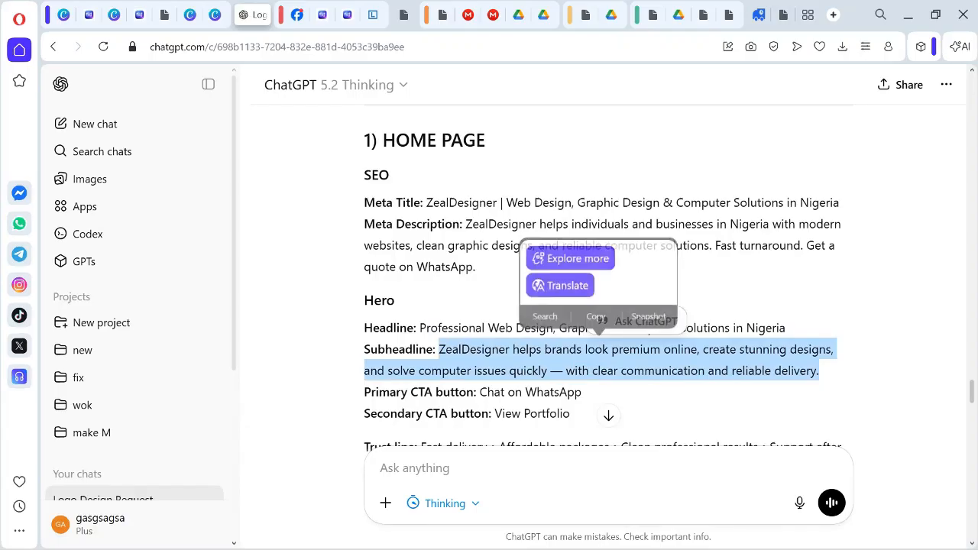
right_click(551, 361)
left_click(581, 200)
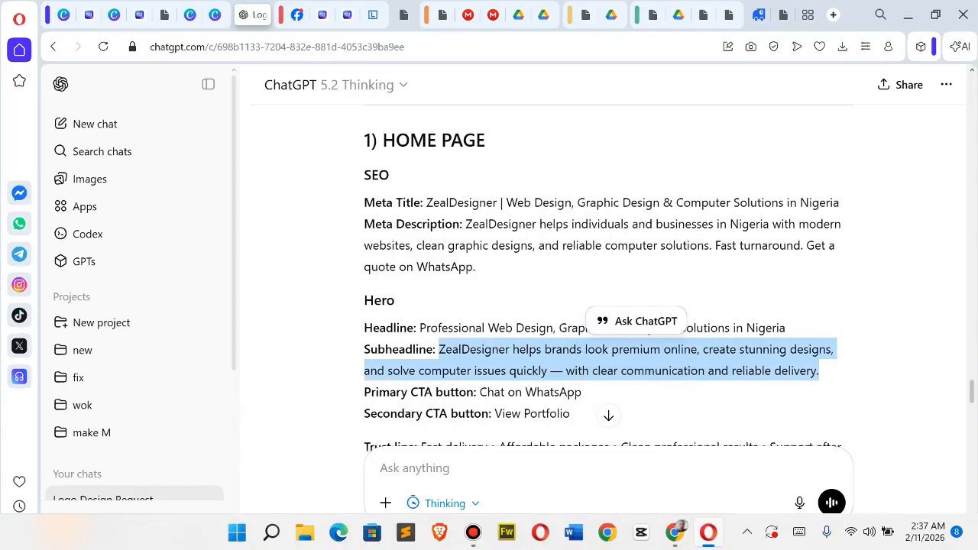
mouse_move(709, 533)
mouse_move(675, 533)
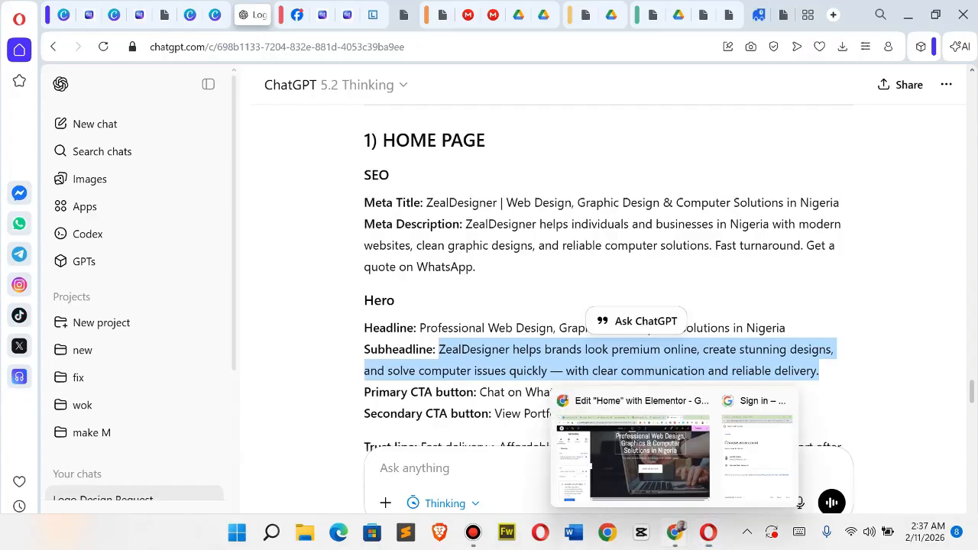
left_click(604, 447)
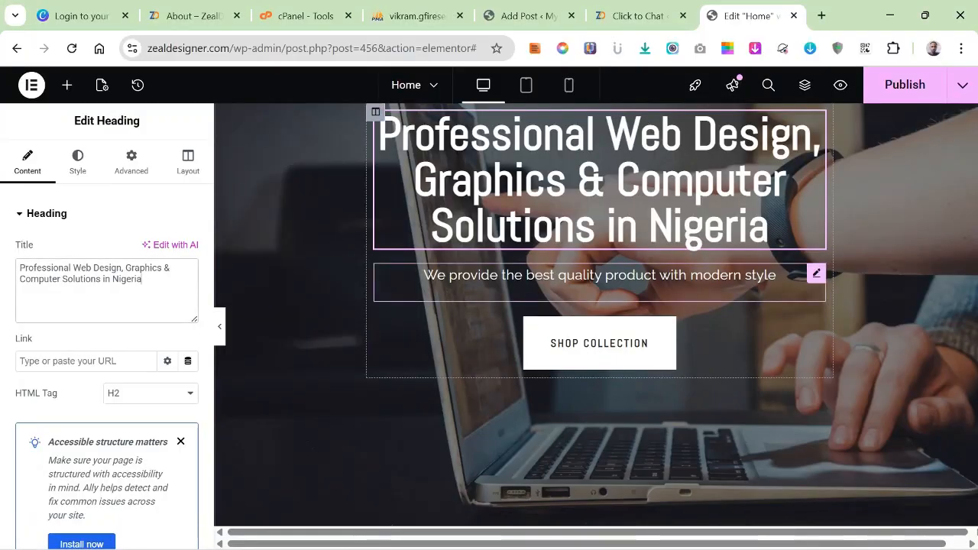
Replace the paragraph under the hero heading with the copied subheadline, "ZealDesigner helps brands look premium online, create stunning designs, and solve computer issues quickly…".
left_click(600, 276)
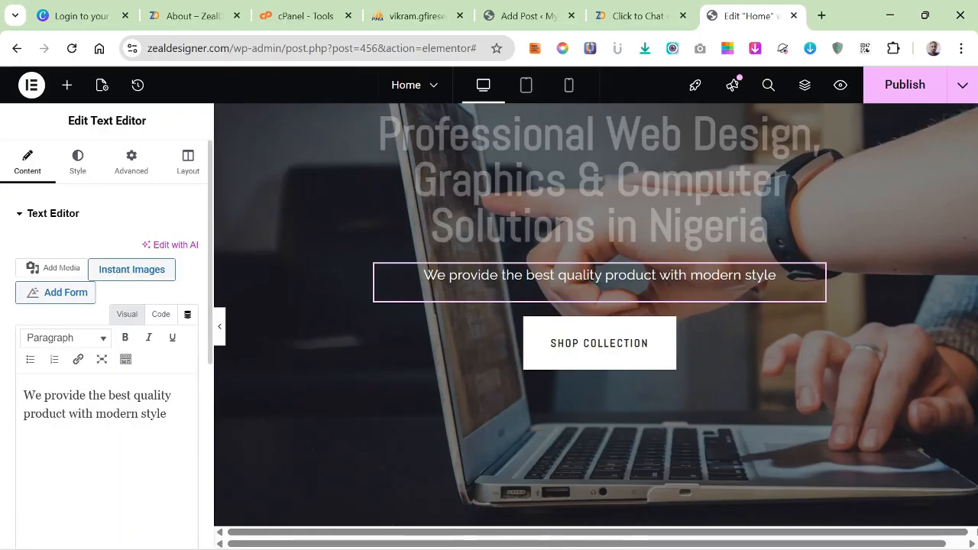
left_click_drag(167, 413, 24, 395)
right_click(44, 398)
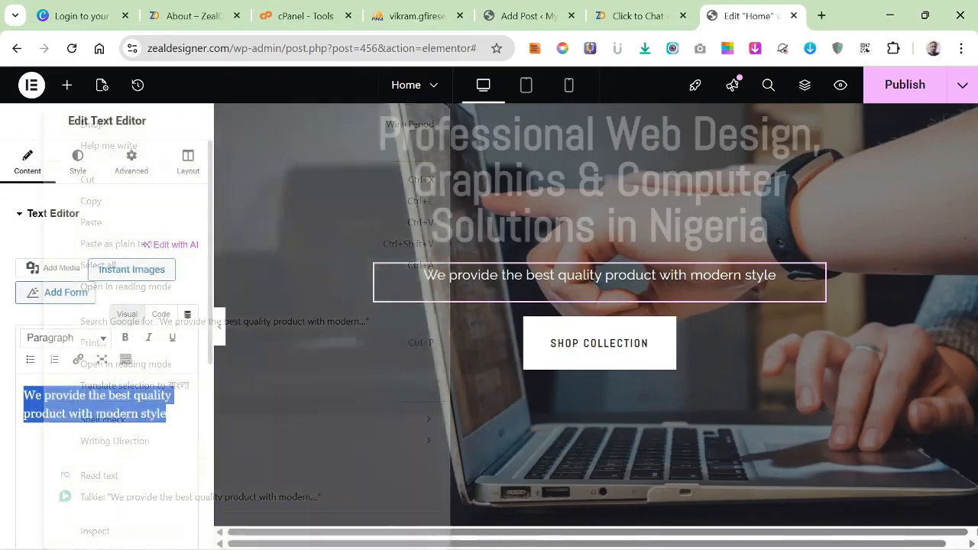
left_click(90, 222)
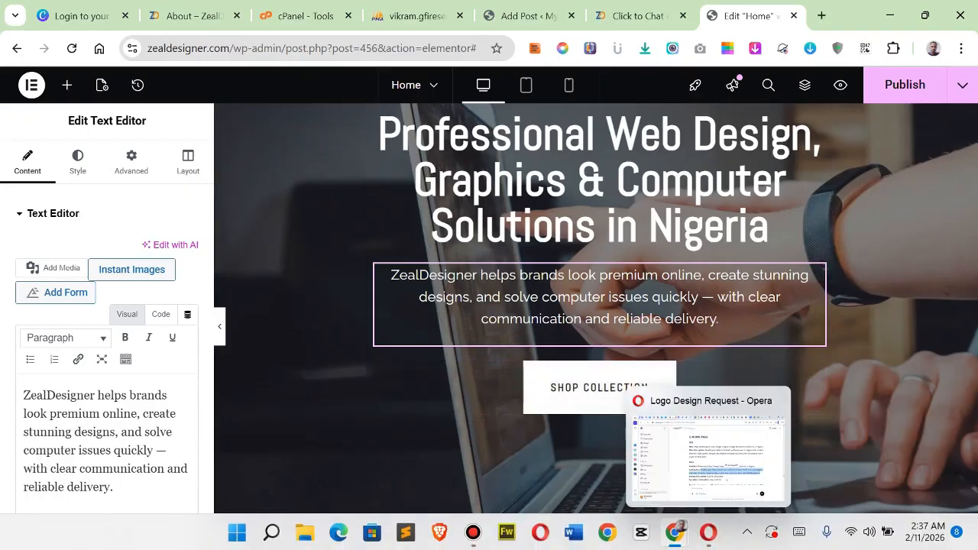
Check the suggested hero call-to-action labels and trust line in ChatGPT, and return to the Elementor editor.
left_click(709, 533)
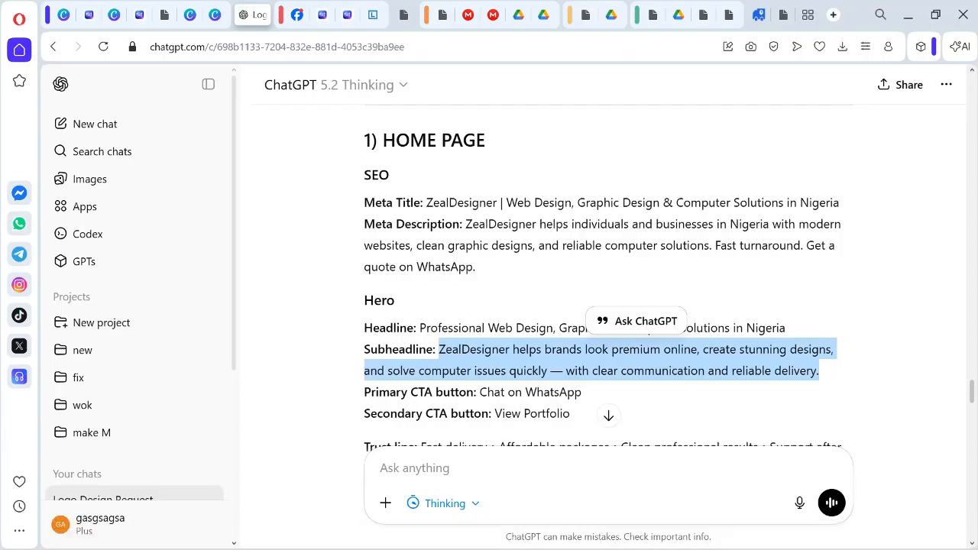
scroll(608, 275, "down", 1)
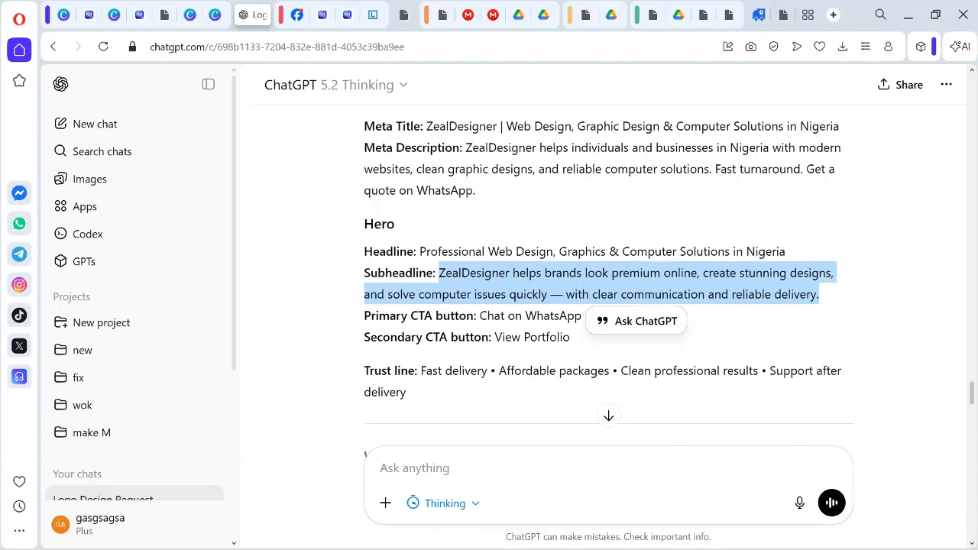
left_click(480, 315)
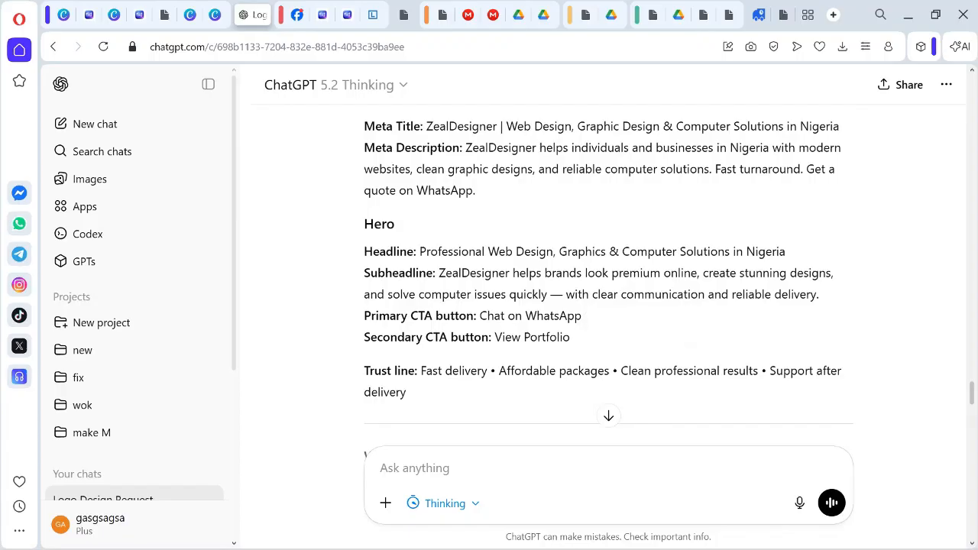
left_click(675, 532)
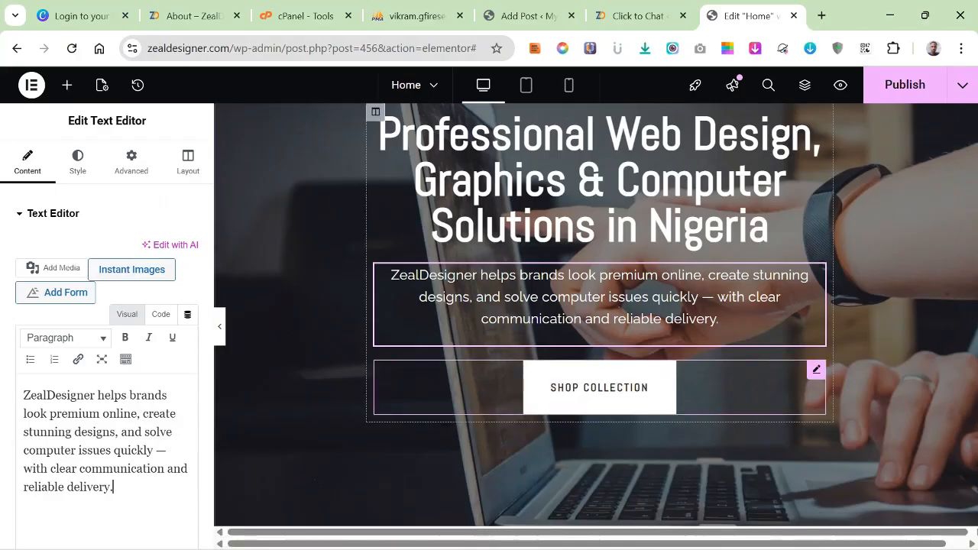
Set the hero button's text to "View Our Services" with "#" as its link, and review the banner.
left_click(600, 388)
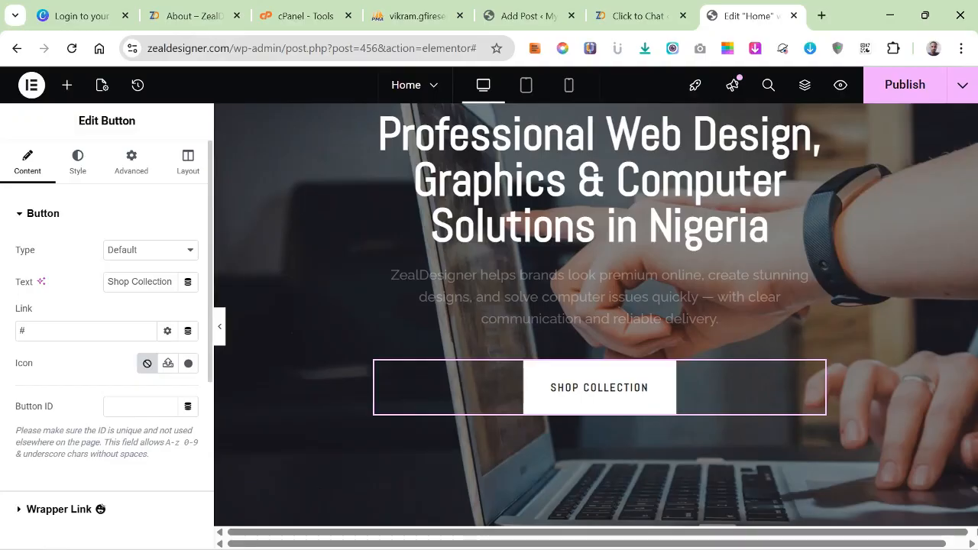
left_click(61, 331)
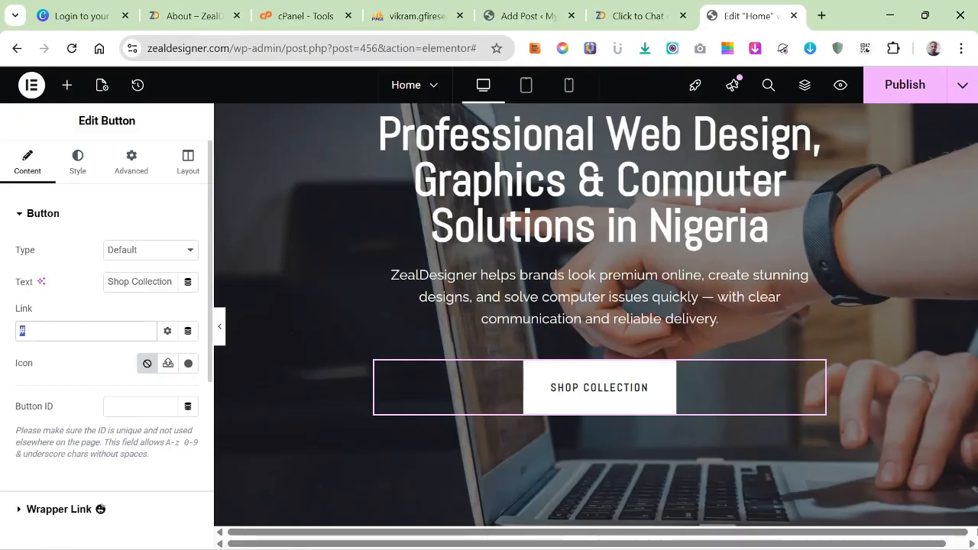
type("#")
left_click(109, 282)
key("ctrl+a")
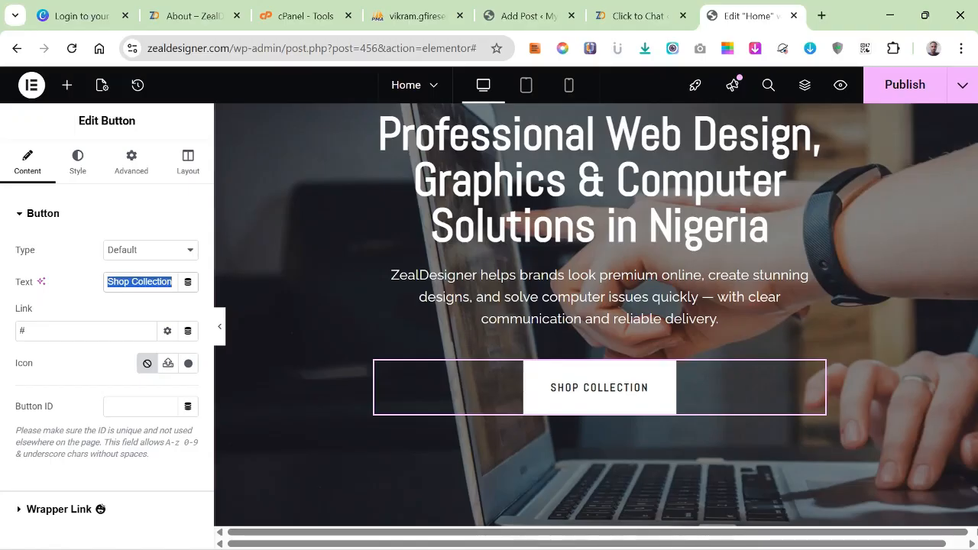
type("View")
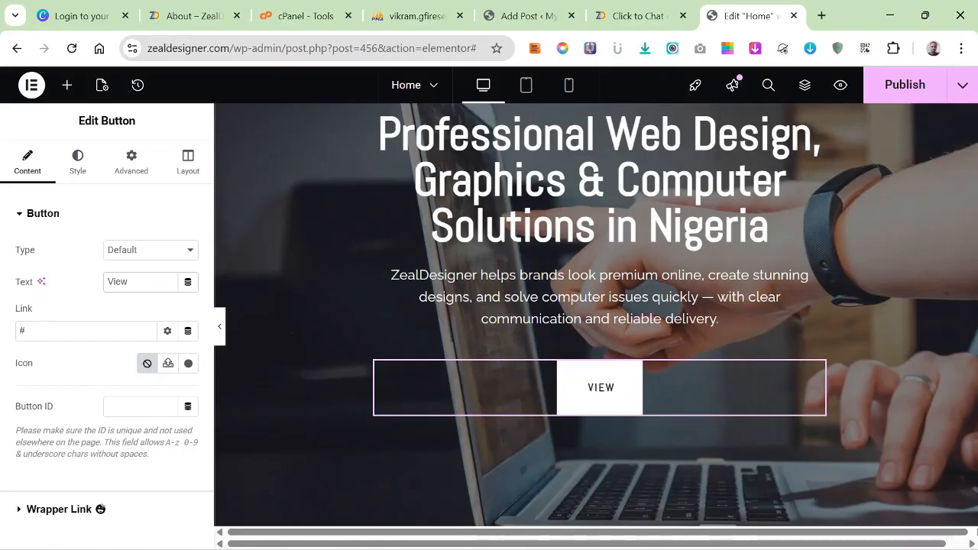
type(" Ou")
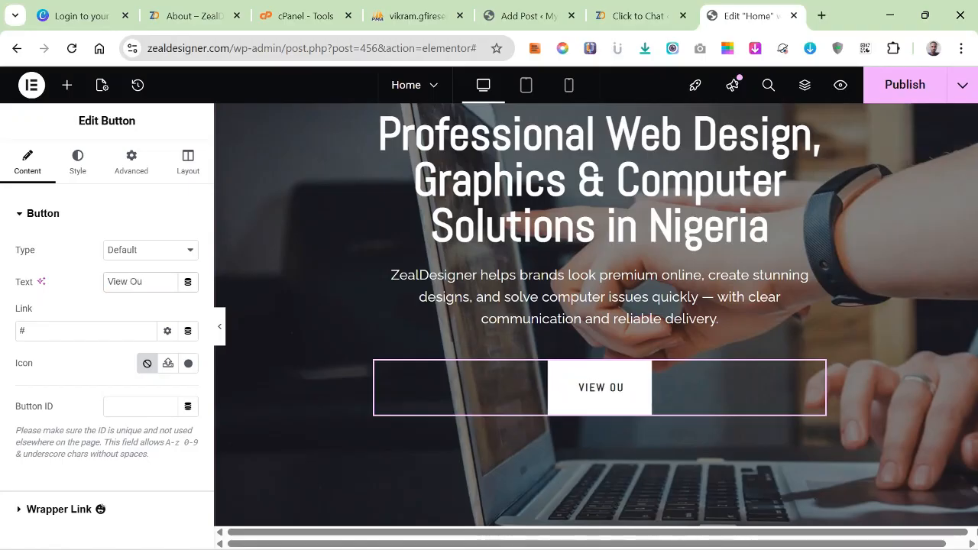
type("r Services")
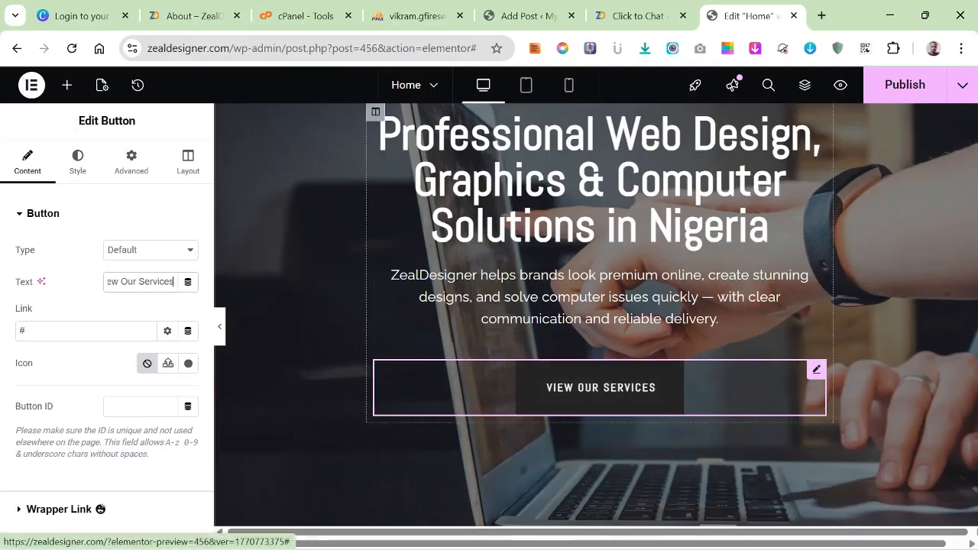
scroll(672, 359, "up", 1)
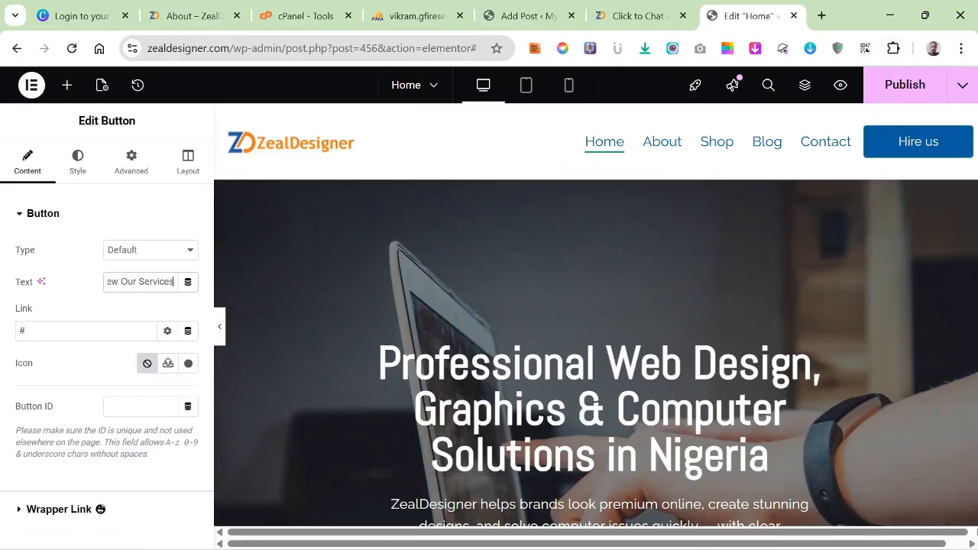
scroll(600, 382, "down", 4)
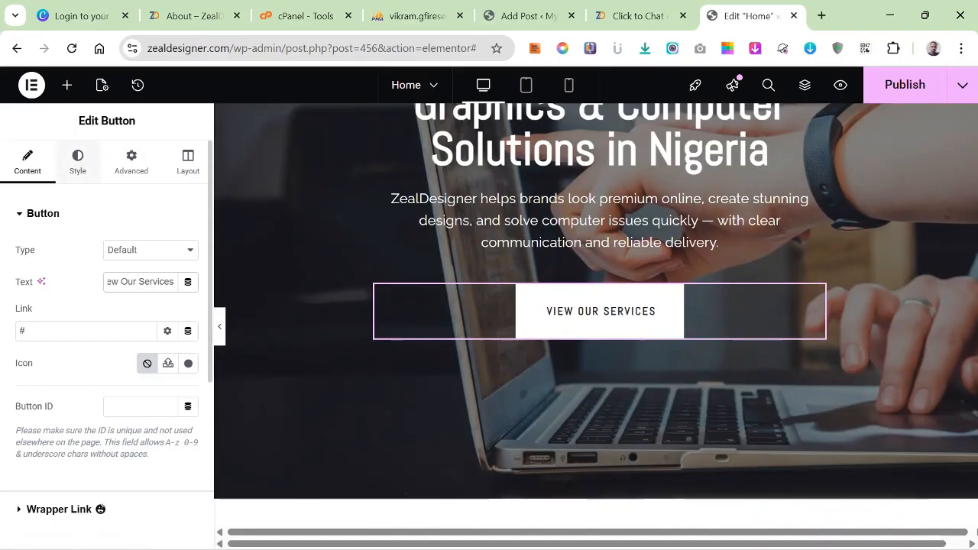
Set the hero button's normal text color to orange #D88714.
left_click(78, 162)
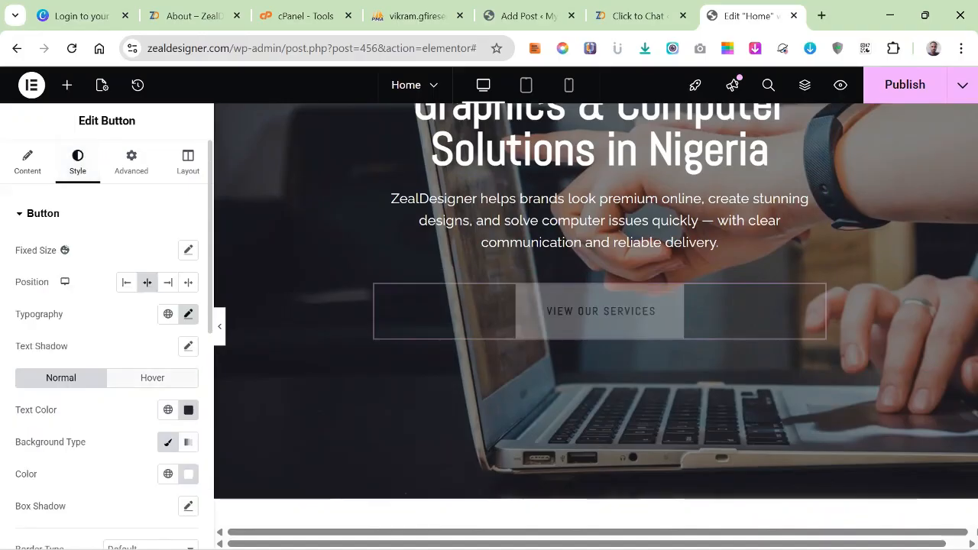
left_click(188, 410)
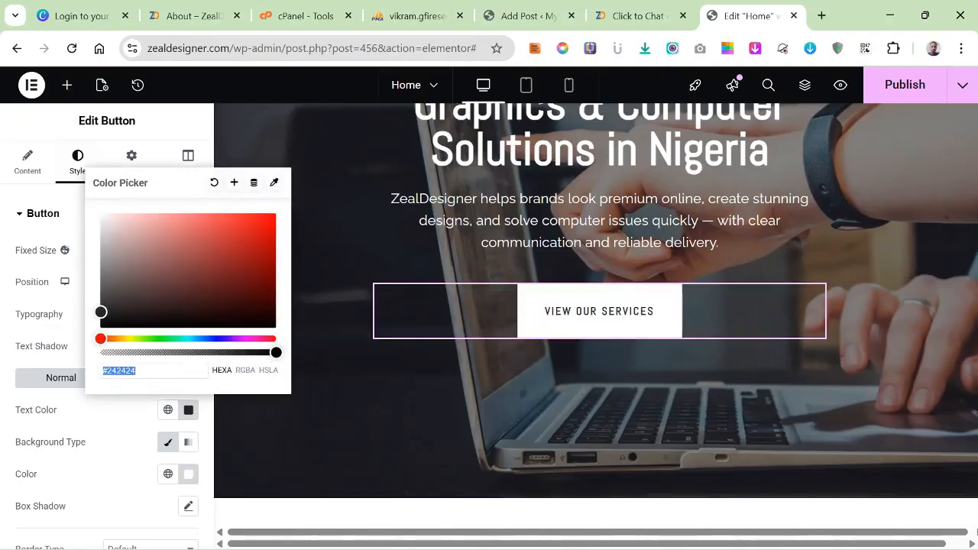
left_click_drag(100, 339, 252, 244)
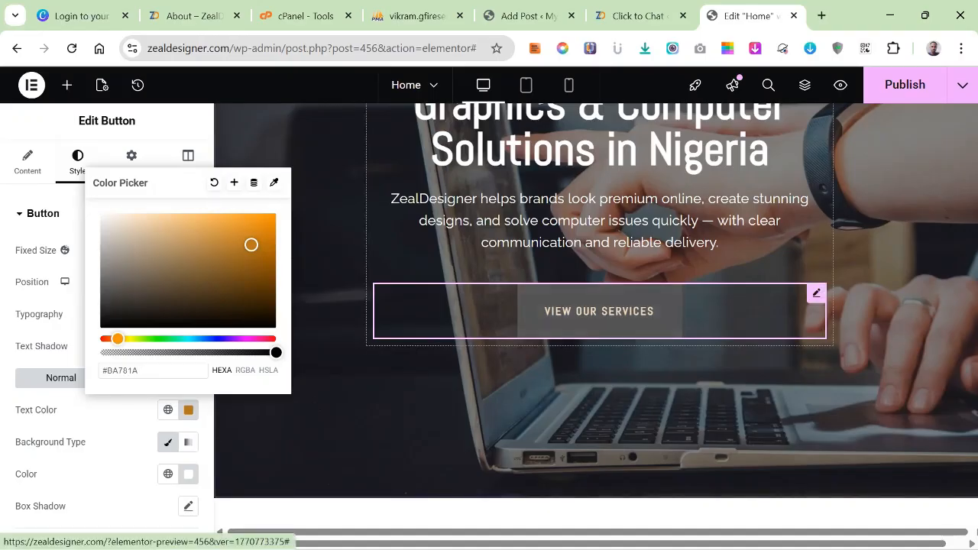
left_click_drag(251, 245, 260, 231)
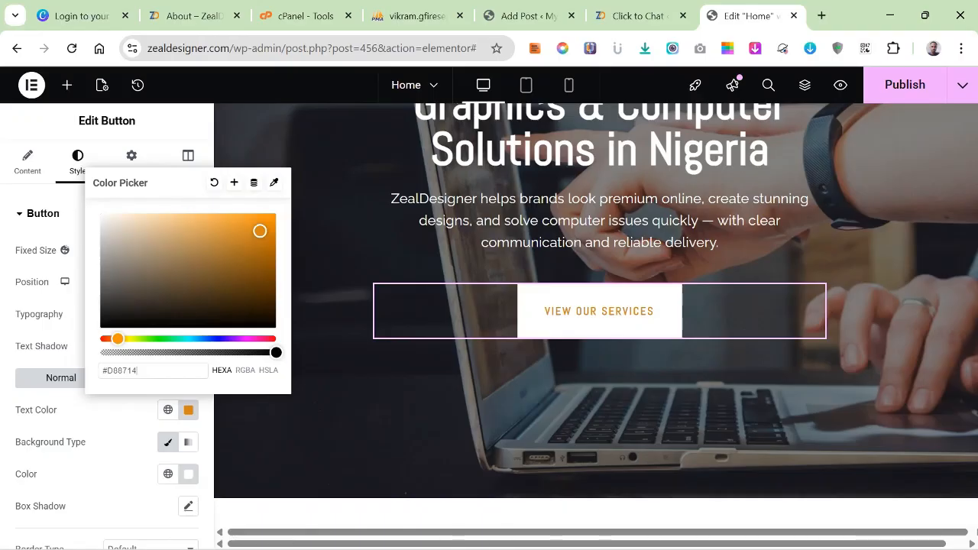
Save the button's orange text color as a new global color with a custom name.
left_click(234, 182)
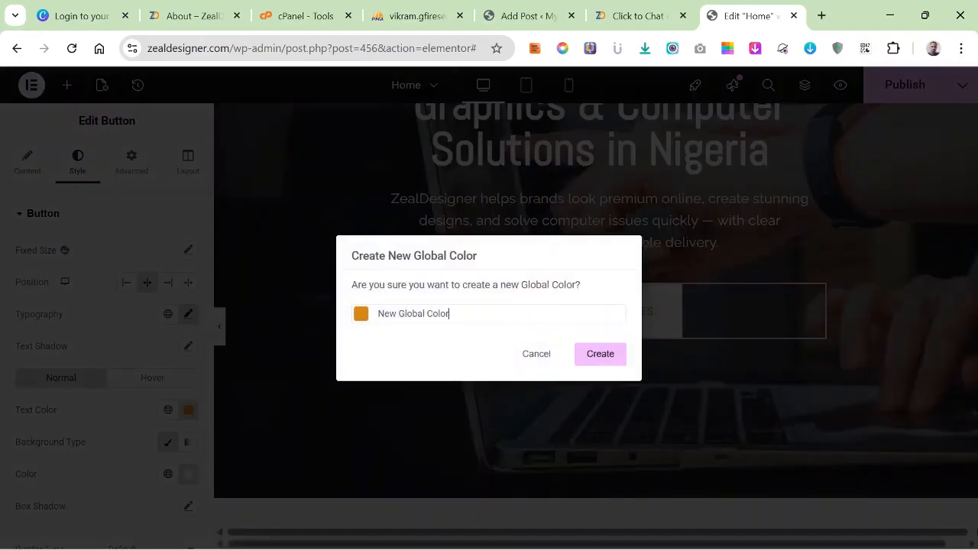
type("\\\\\\\\\\\\\\\\\\\\\\\\\\\\\\")
key("BackSpace")
key("BackSpace")
key("BackSpace")
key("BackSpace")
key("BackSpace")
key("BackSpace")
key("BackSpace")
key("BackSpace")
key("BackSpace")
key("BackSpace")
key("BackSpace")
key("BackSpace")
key("BackSpace")
key("BackSpace")
key("BackSpace")
key("BackSpace")
key("BackSpace")
key("BackSpace")
key("BackSpace")
key("BackSpace")
type("o")
key("Return")
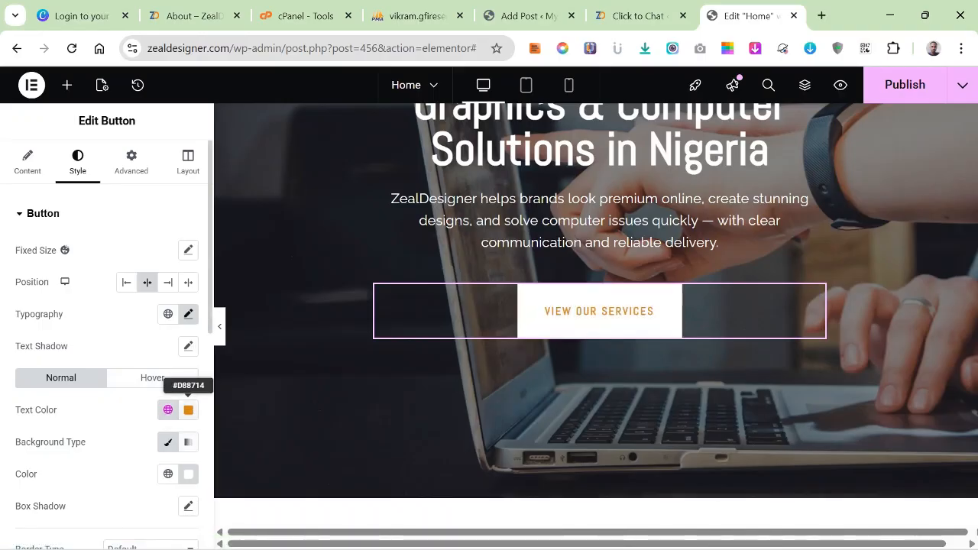
Copy the hex code of the hero button's normal text color.
left_click(188, 410)
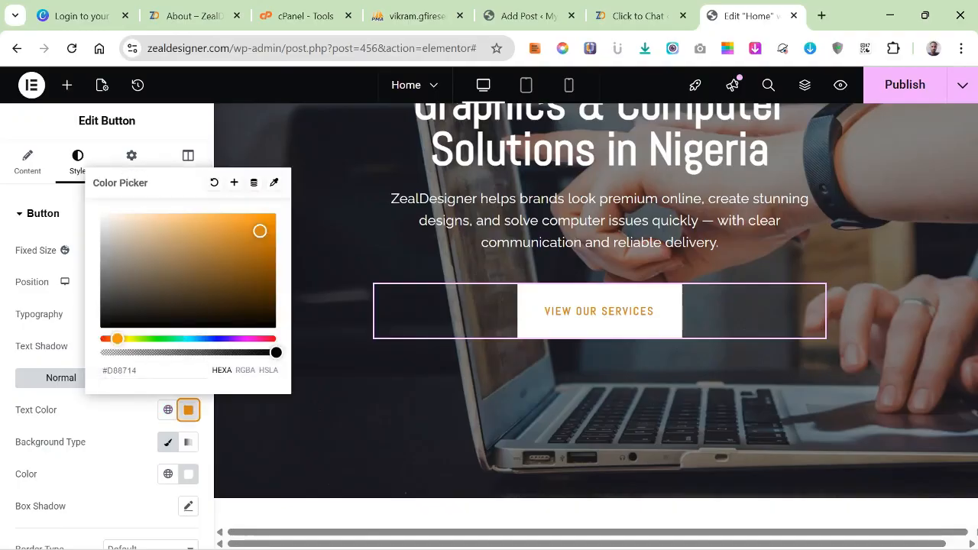
right_click(129, 371)
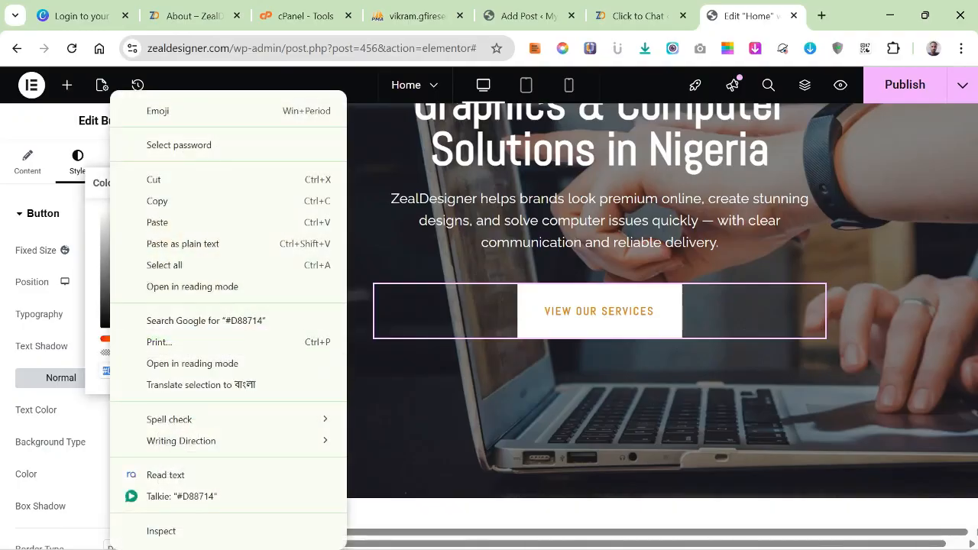
left_click(152, 199)
left_click(122, 413)
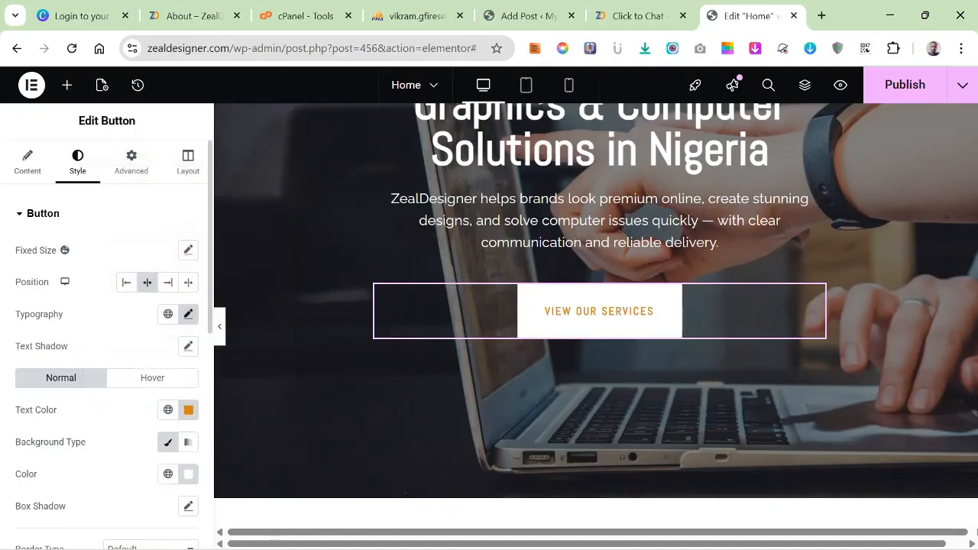
Set the hero button's hover text color to white #FFFFFF and its hover background color to orange #D88714.
left_click(152, 379)
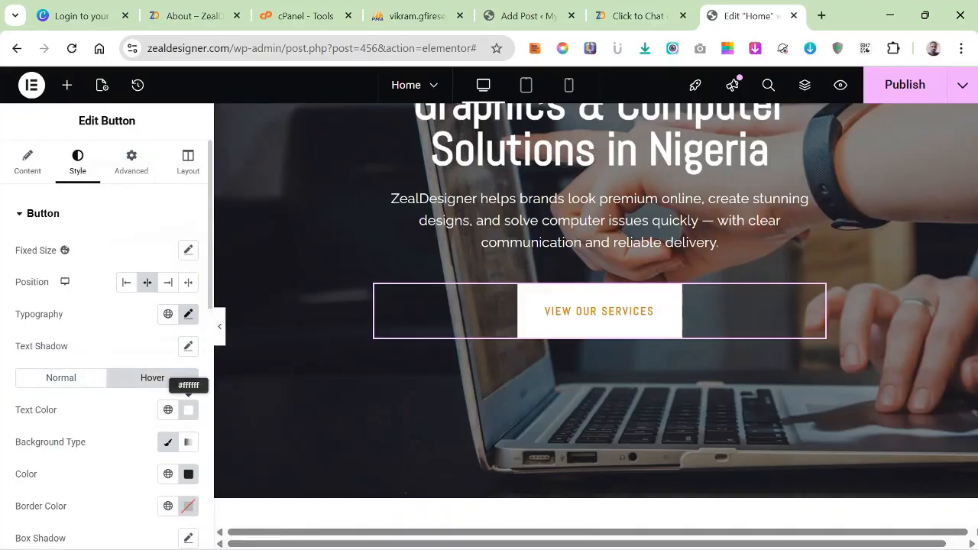
left_click(188, 410)
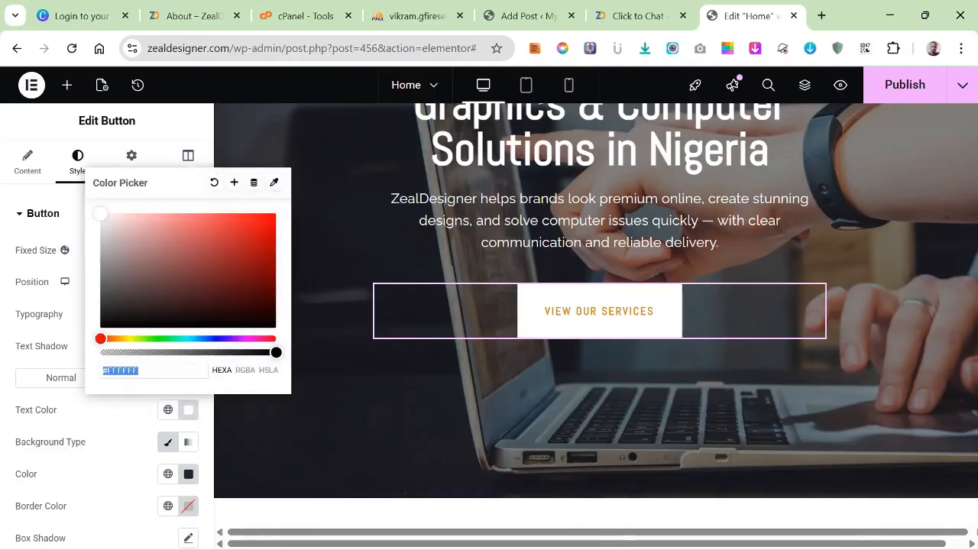
left_click_drag(145, 261, 100, 214)
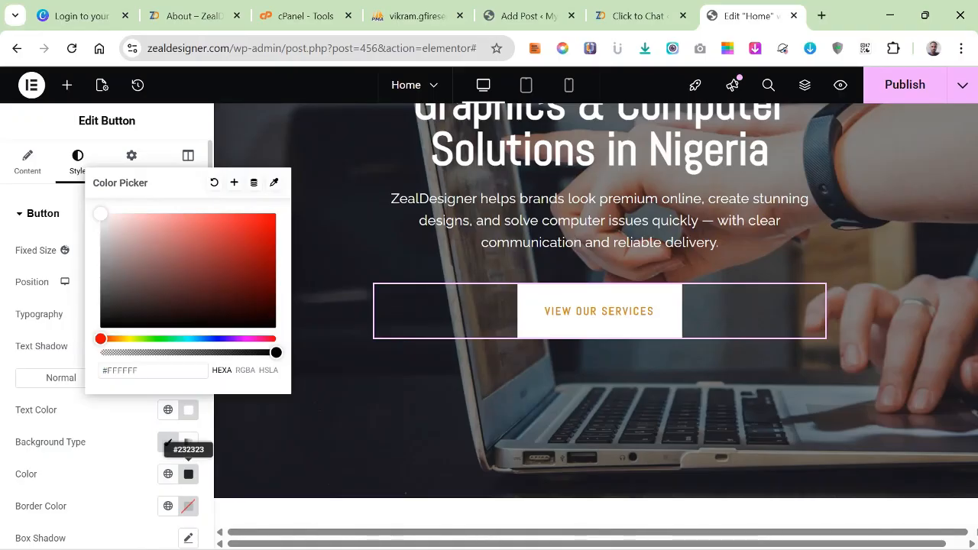
left_click(188, 474)
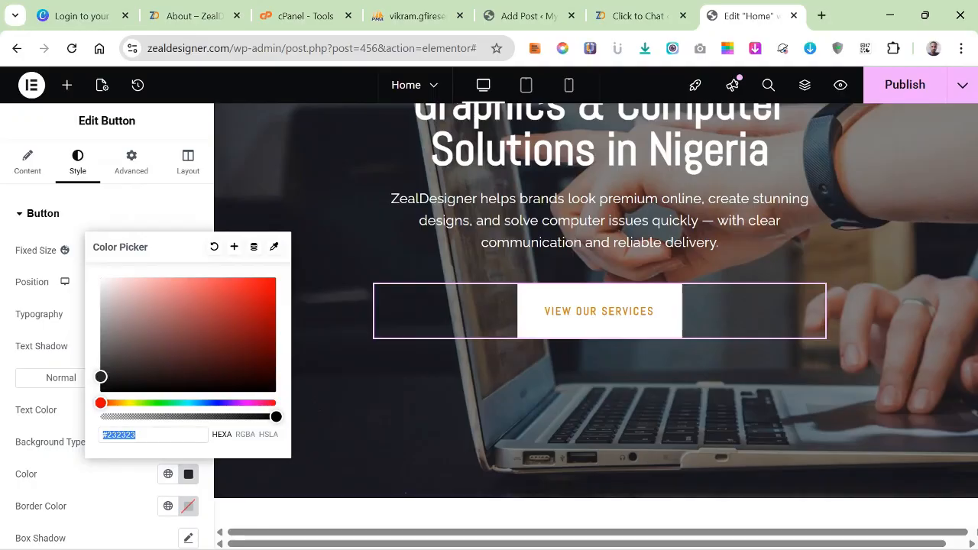
right_click(124, 434)
left_click(165, 221)
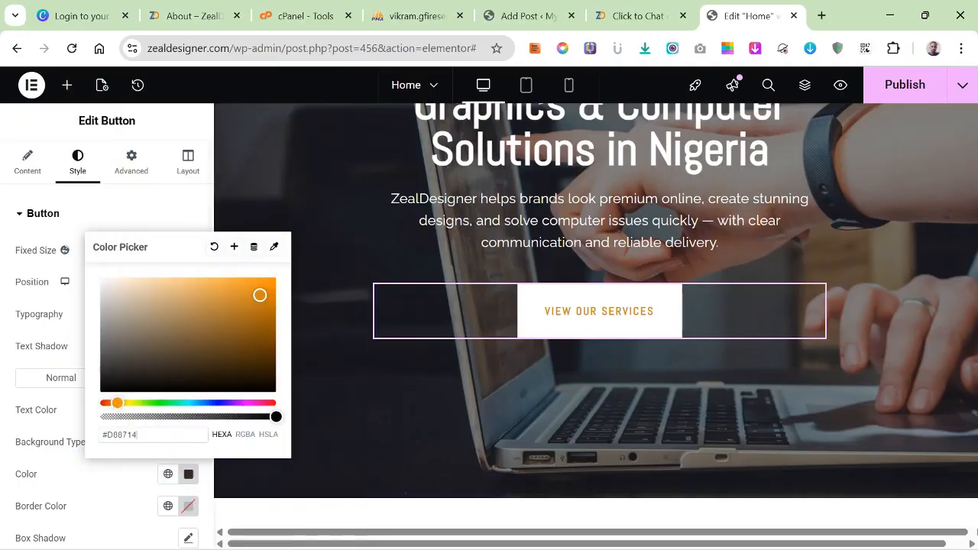
scroll(107, 344, "down", 2)
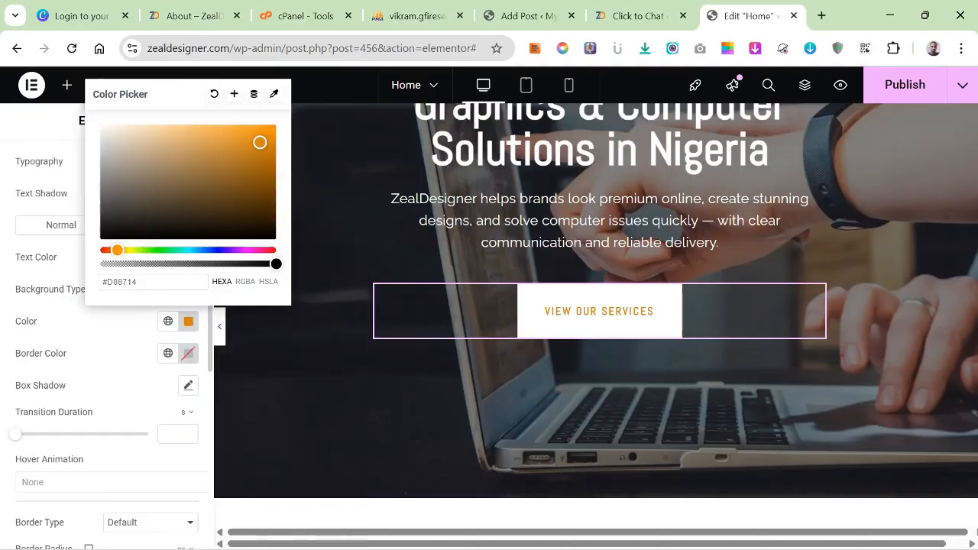
scroll(107, 344, "down", 1)
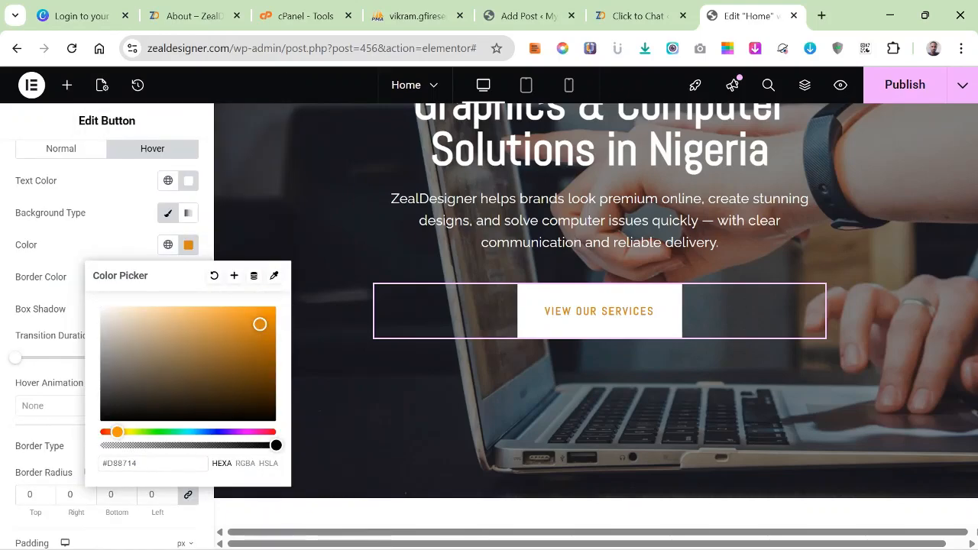
key("Escape")
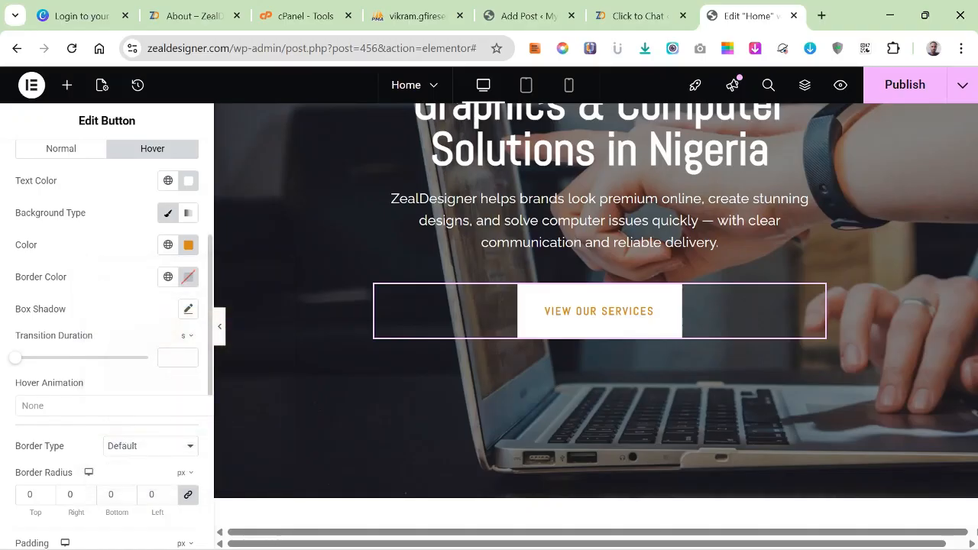
Set the hero button's border radius to 4 px on all four corners.
scroll(188, 418, "down", 1)
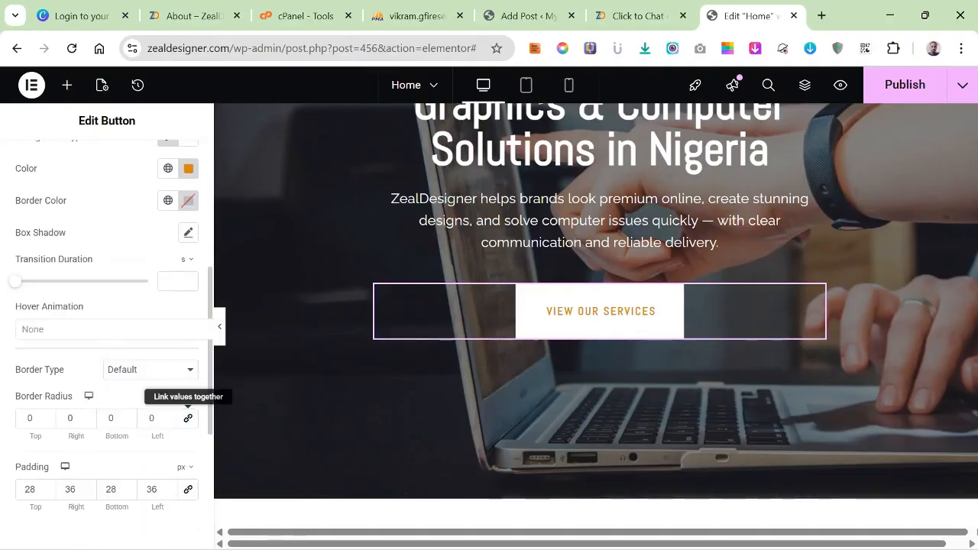
left_click(188, 418)
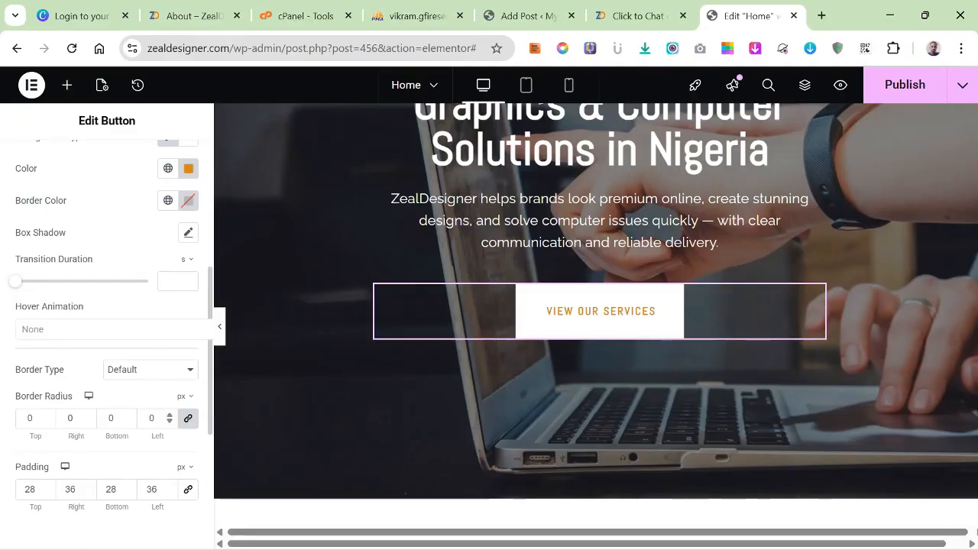
left_click(170, 415)
key("Up")
key("Up")
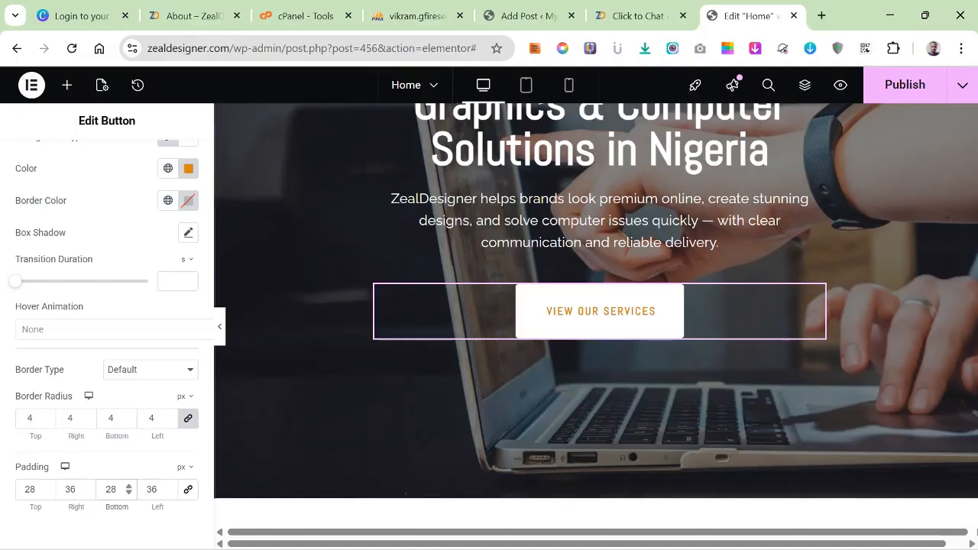
Set the hero button's top and bottom padding to 20 px and check the button in the banner.
key("BackSpace")
key("BackSpace")
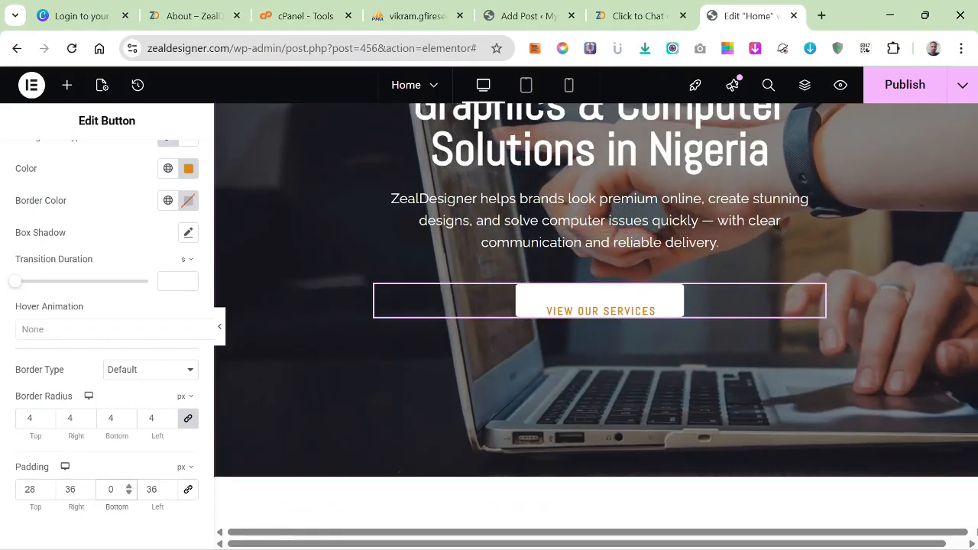
type("20")
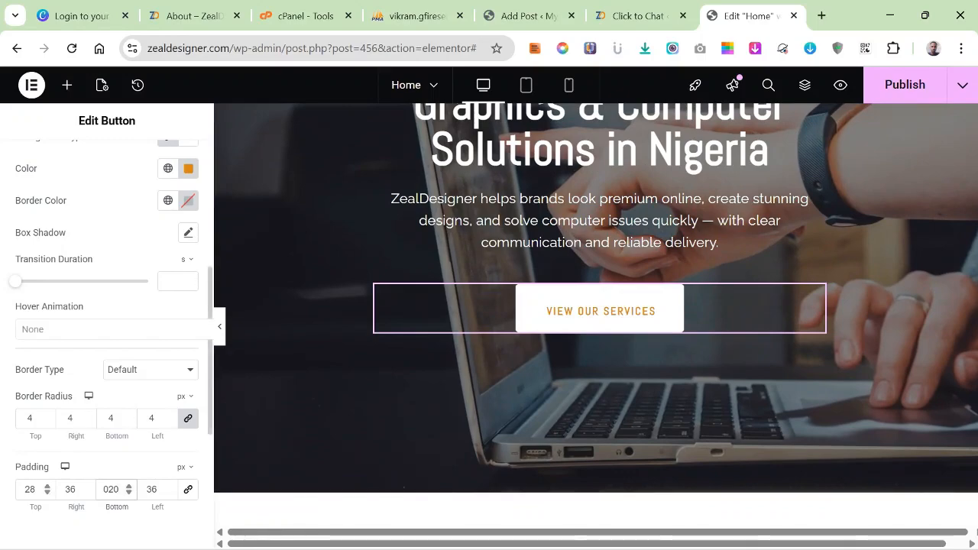
left_click(35, 490)
key("BackSpace")
key("BackSpace")
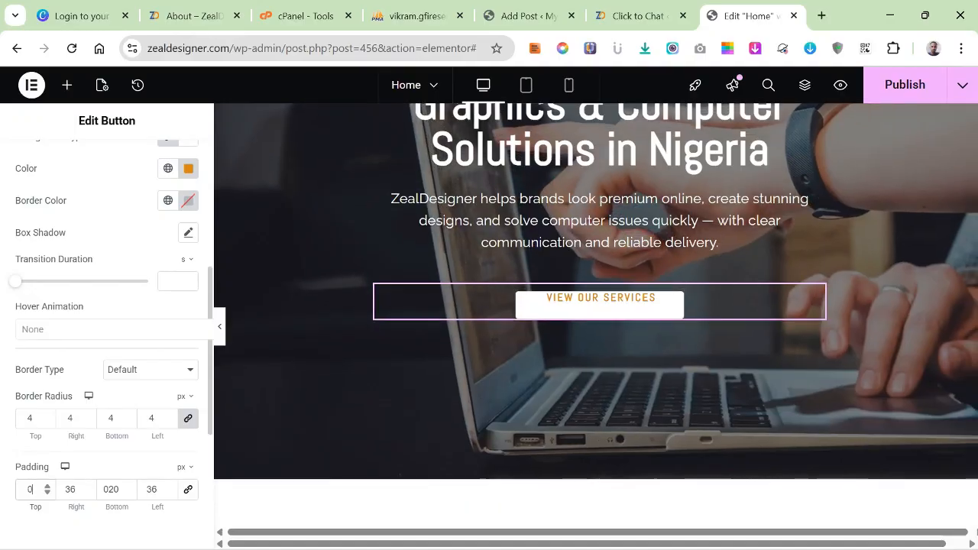
type("020")
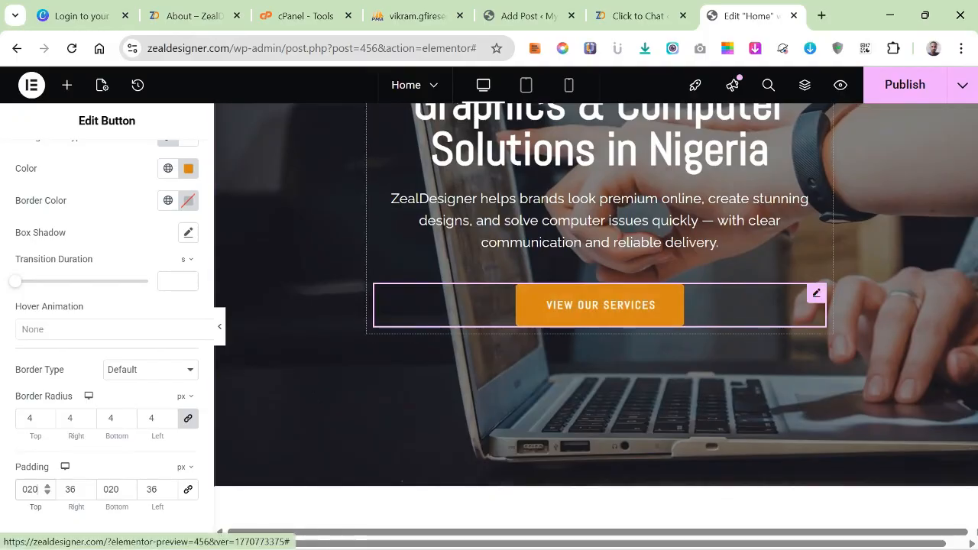
scroll(601, 305, "up", 3)
scroll(596, 313, "down", 5)
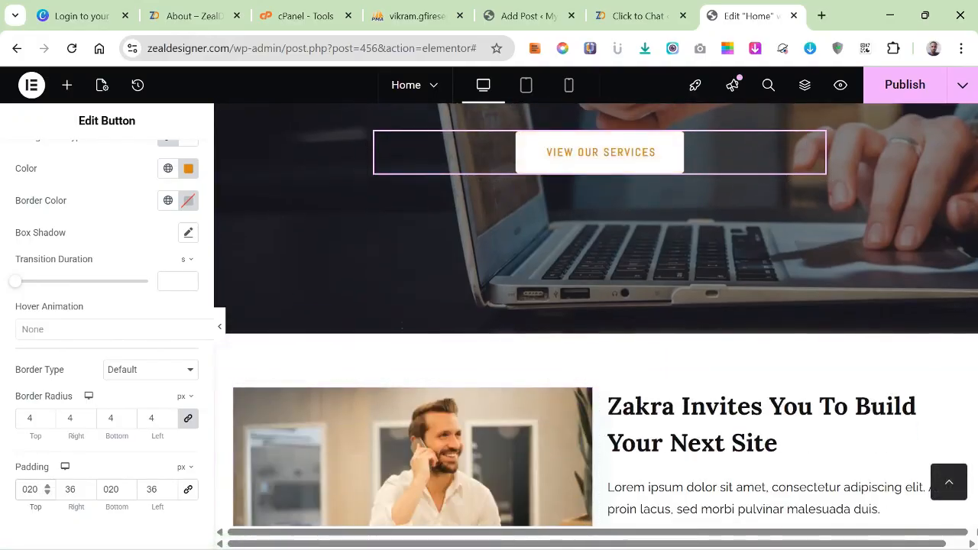
Set the hero section's background image position to Center Center, dismissing the Image Optimizer suggestion.
scroll(597, 321, "up", 5)
scroll(596, 321, "up", 1)
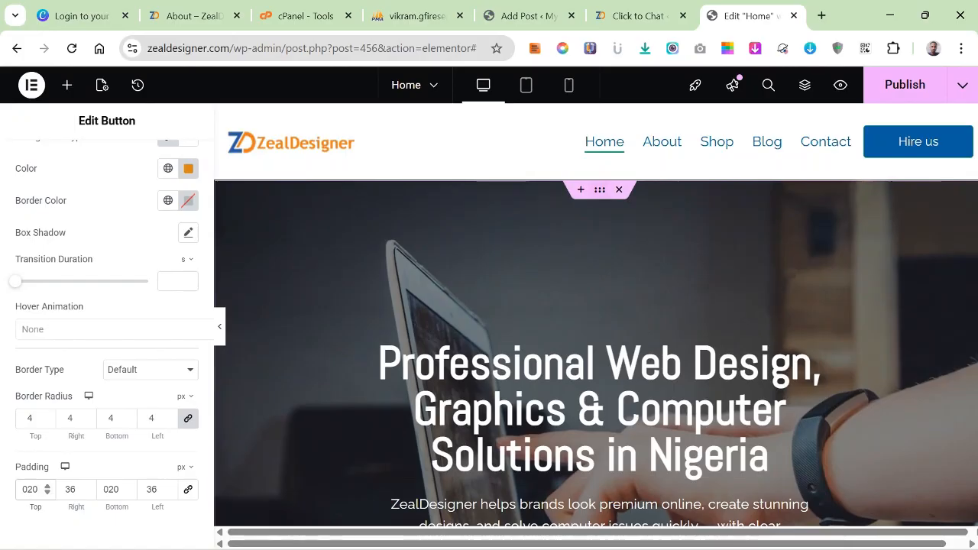
left_click(600, 189)
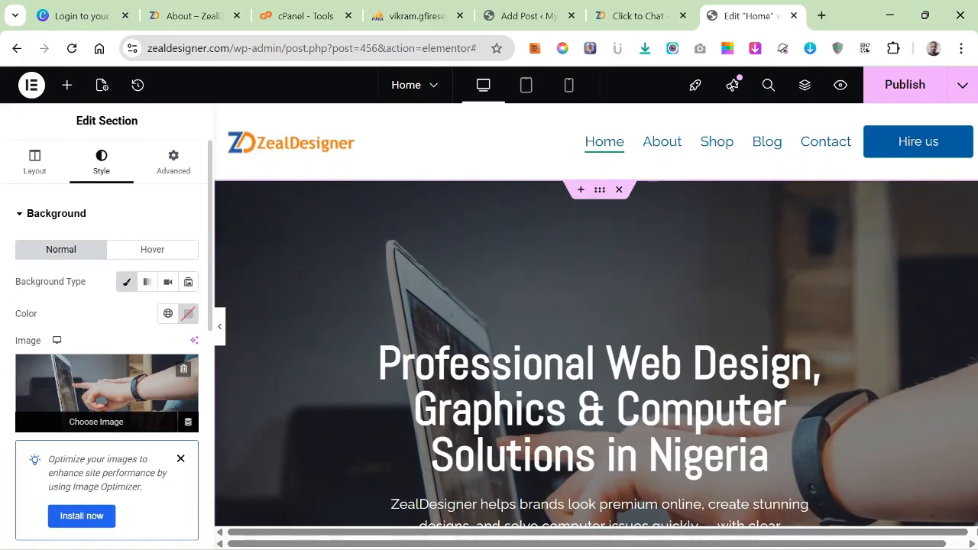
left_click(181, 459)
scroll(596, 313, "down", 3)
scroll(596, 313, "up", 2)
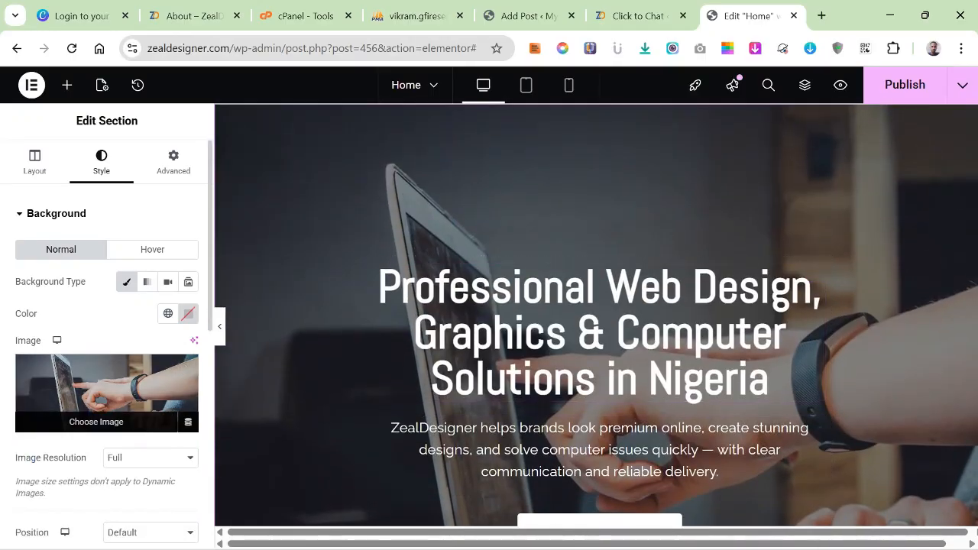
scroll(107, 397, "down", 2)
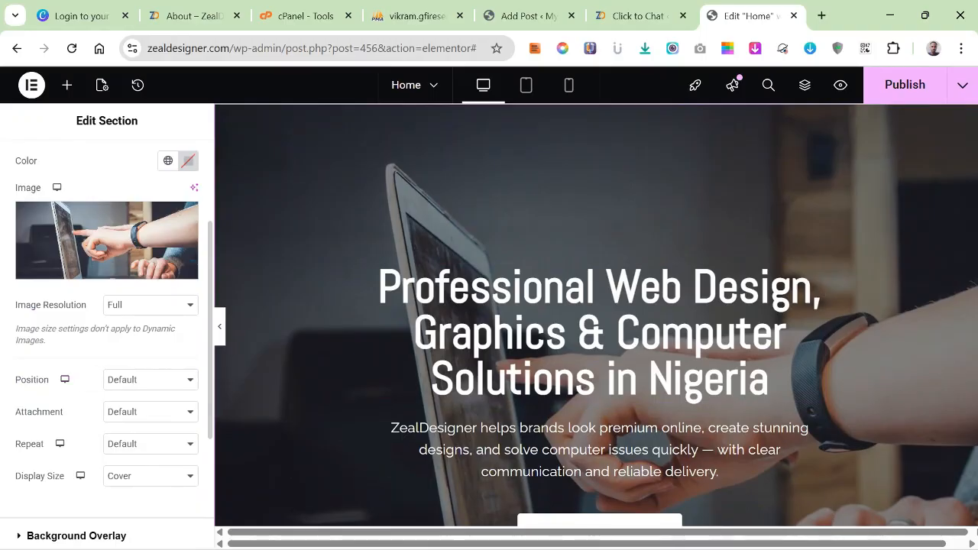
left_click(150, 380)
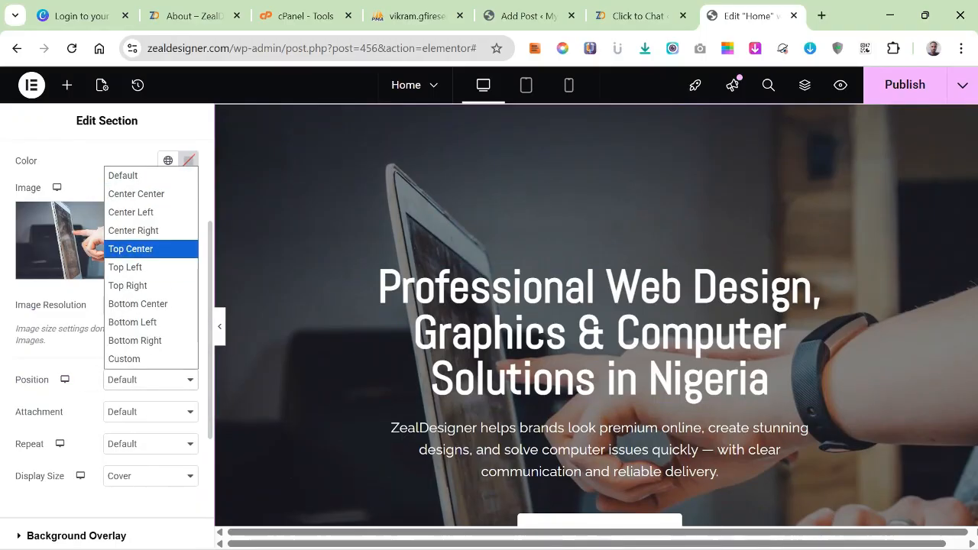
left_click(136, 193)
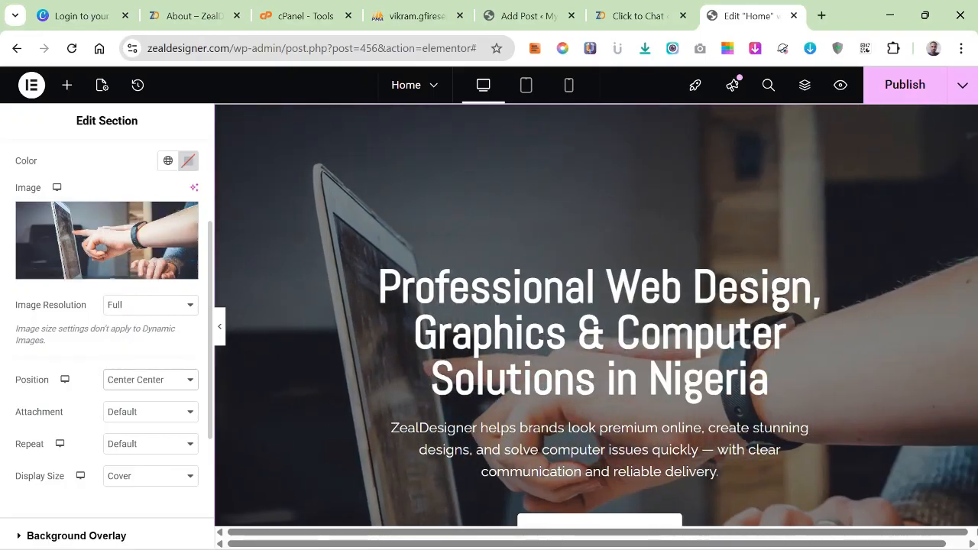
Set the hero background image's attachment to Fixed and check its scrolling effect on the page.
left_click(151, 412)
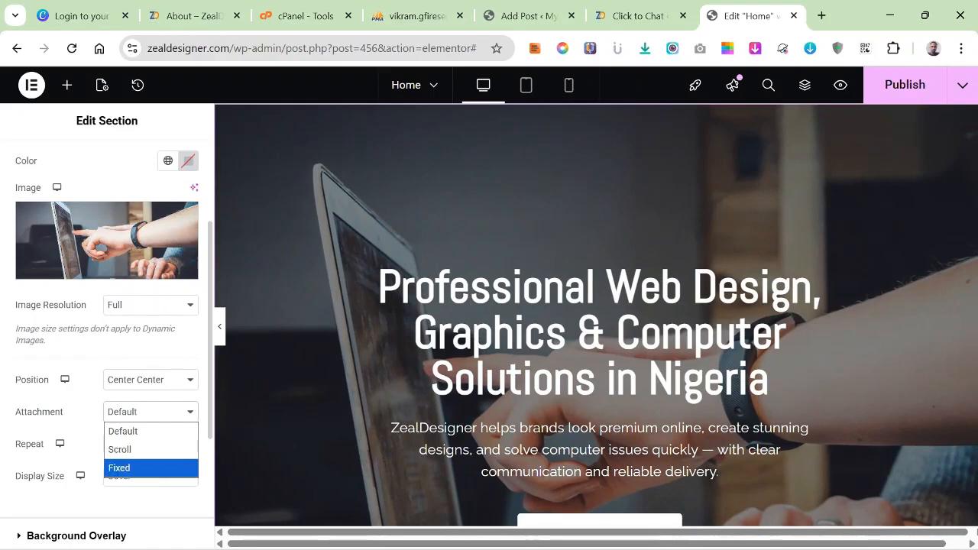
left_click(122, 467)
scroll(596, 314, "down", 10)
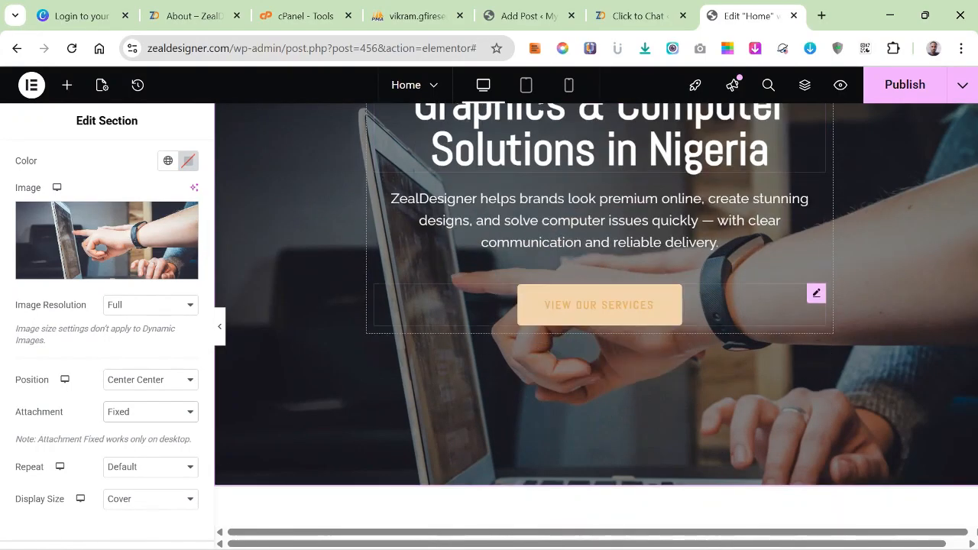
scroll(597, 313, "up", 9)
scroll(596, 351, "up", 2)
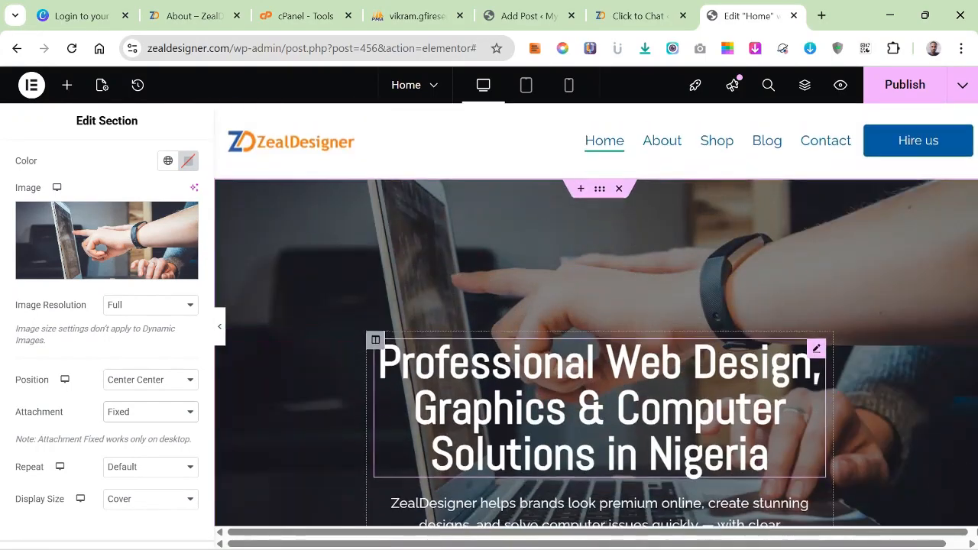
Choose Cover as the hero background image's display size and review the banner while moving through the page.
scroll(596, 351, "down", 3)
scroll(107, 344, "down", 1)
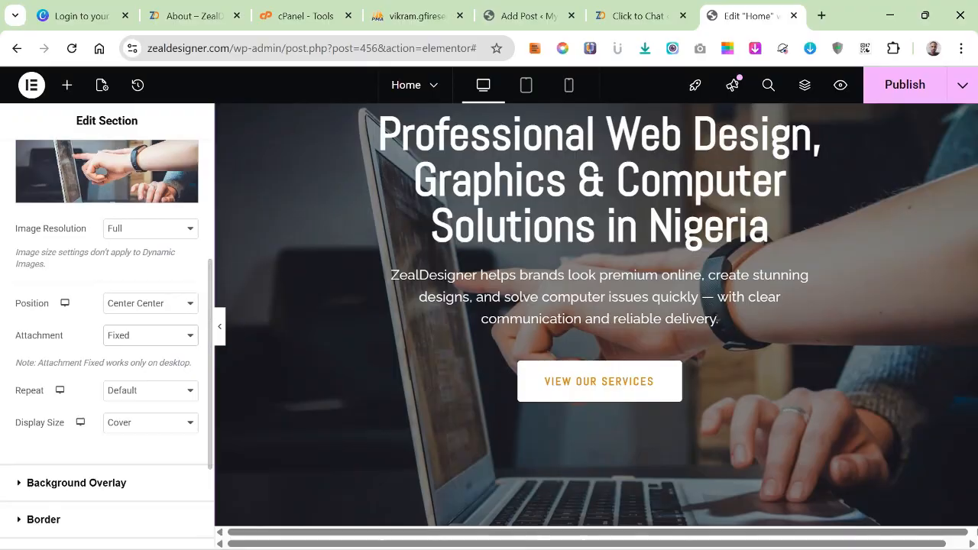
left_click(151, 422)
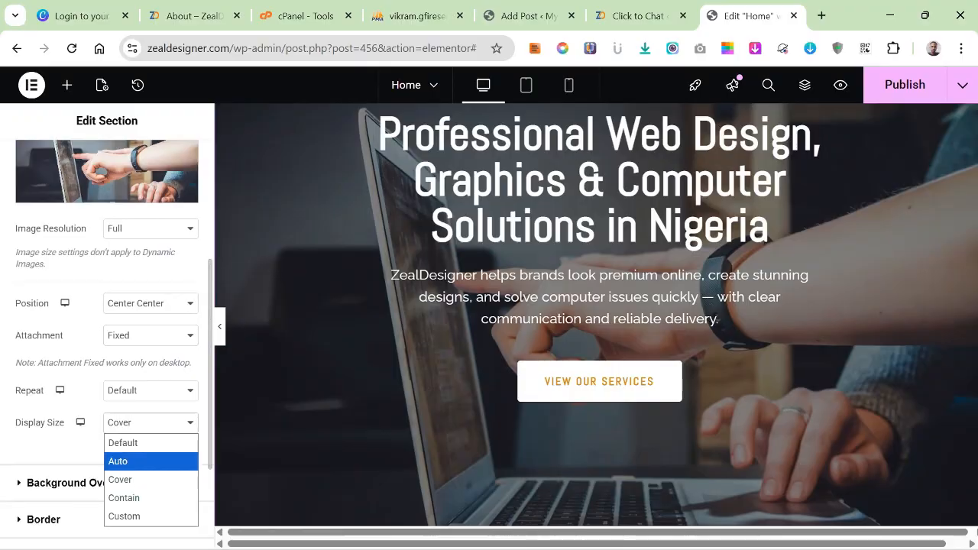
left_click(151, 480)
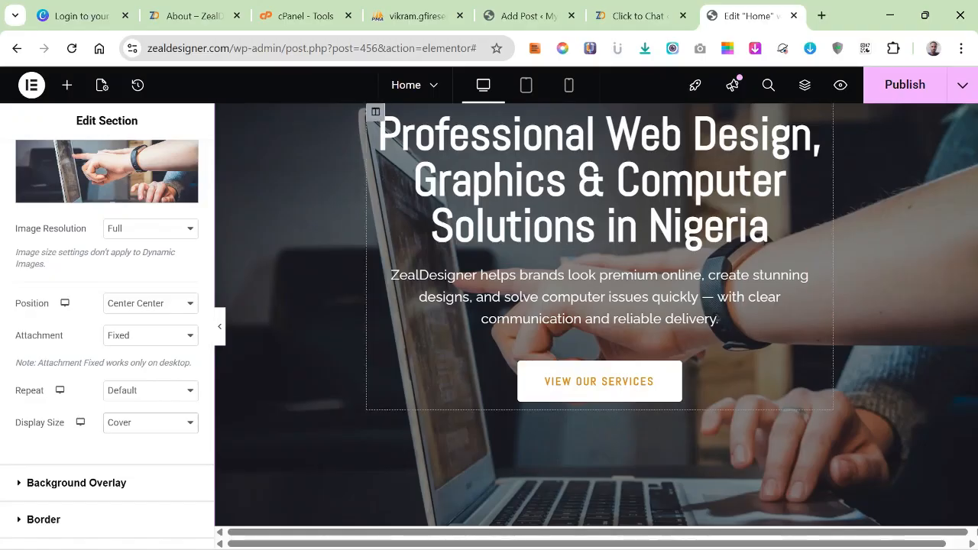
scroll(600, 324, "down", 2)
scroll(596, 313, "down", 4)
scroll(597, 313, "up", 9)
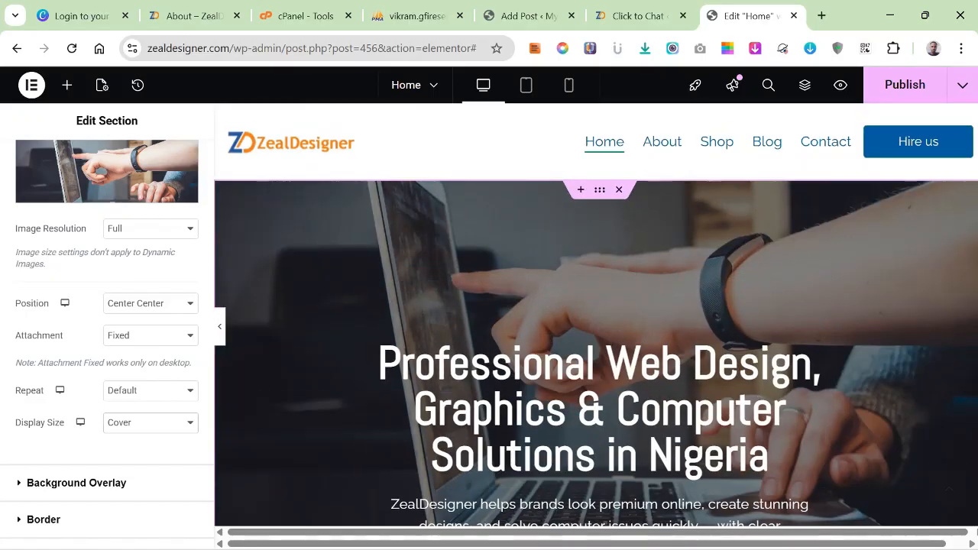
scroll(596, 329, "down", 3)
scroll(596, 329, "up", 2)
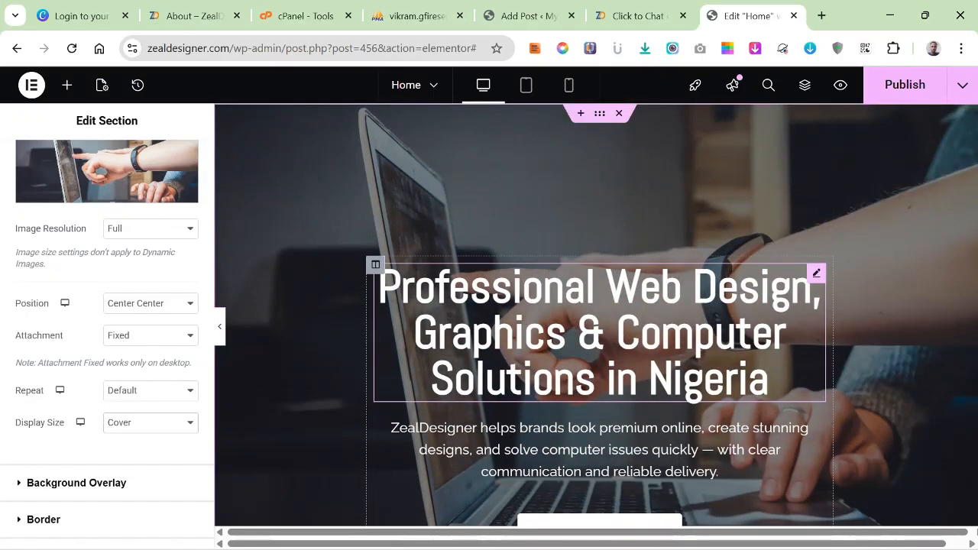
Reduce the hero heading's font size to about 42 px in its typography settings.
left_click(599, 332)
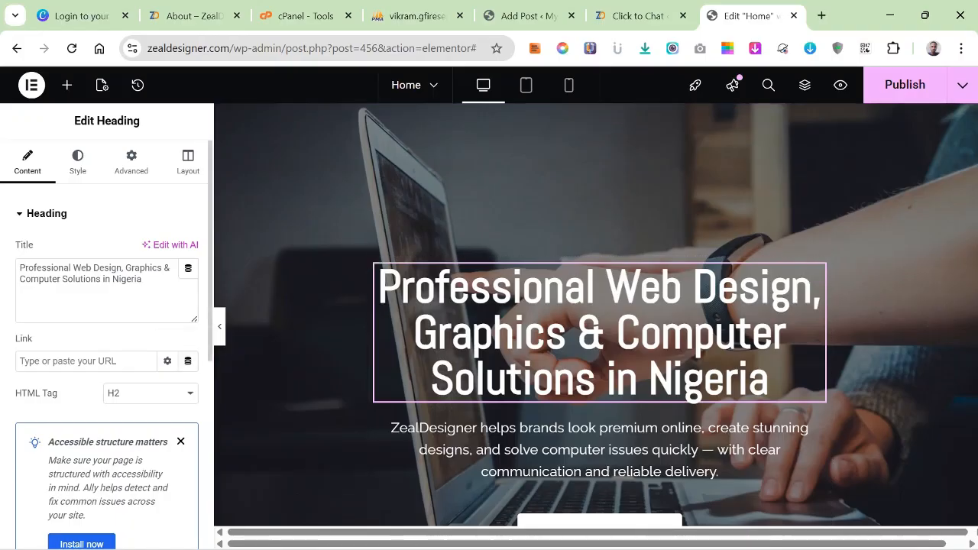
scroll(107, 329, "down", 2)
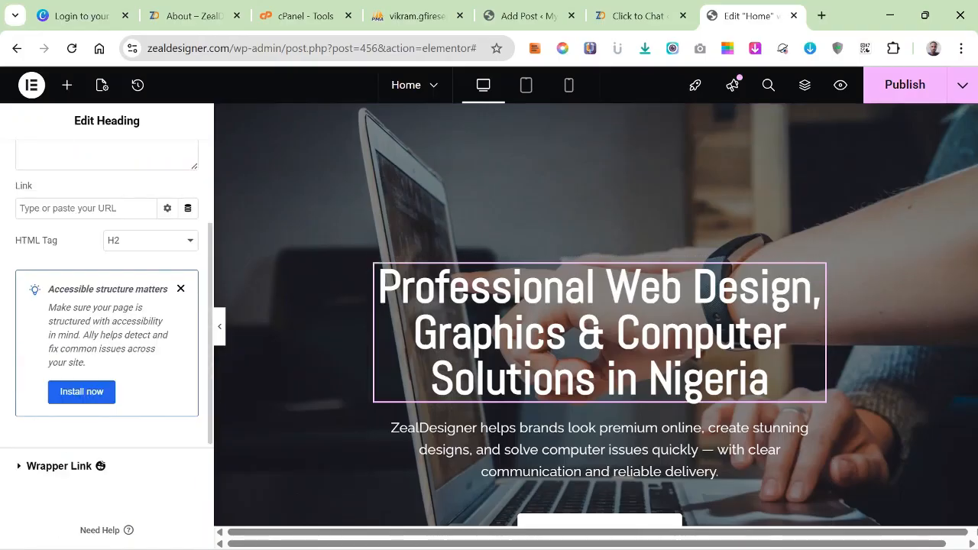
scroll(107, 329, "up", 2)
left_click(77, 162)
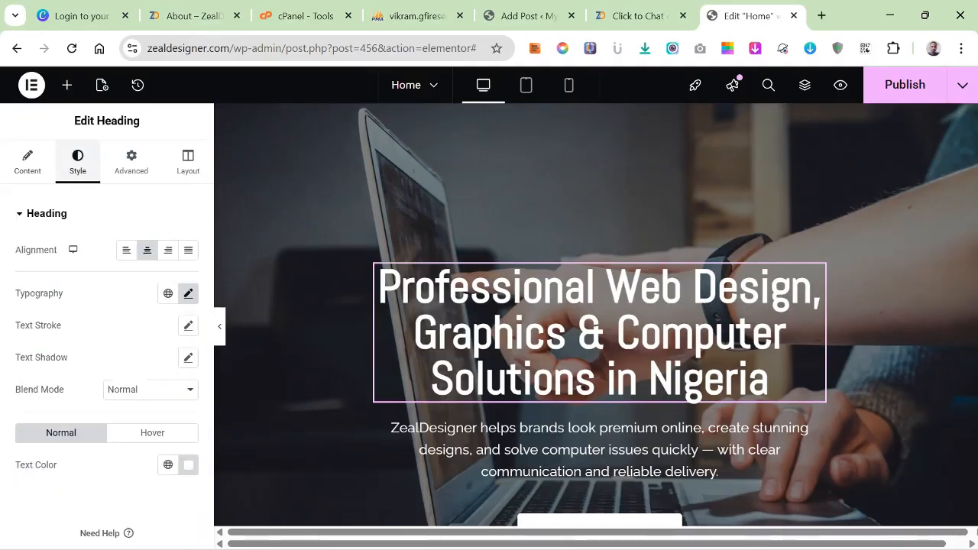
left_click(188, 293)
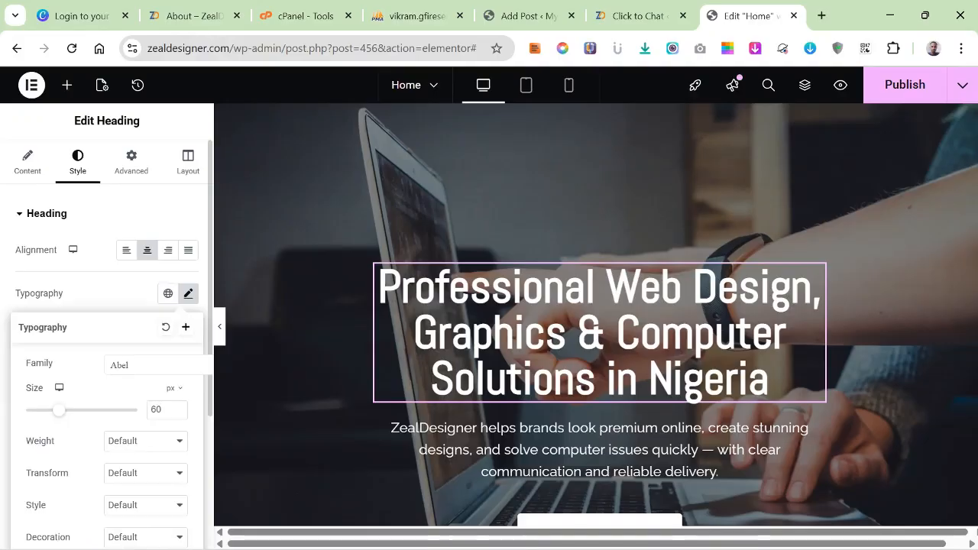
scroll(107, 344, "down", 1)
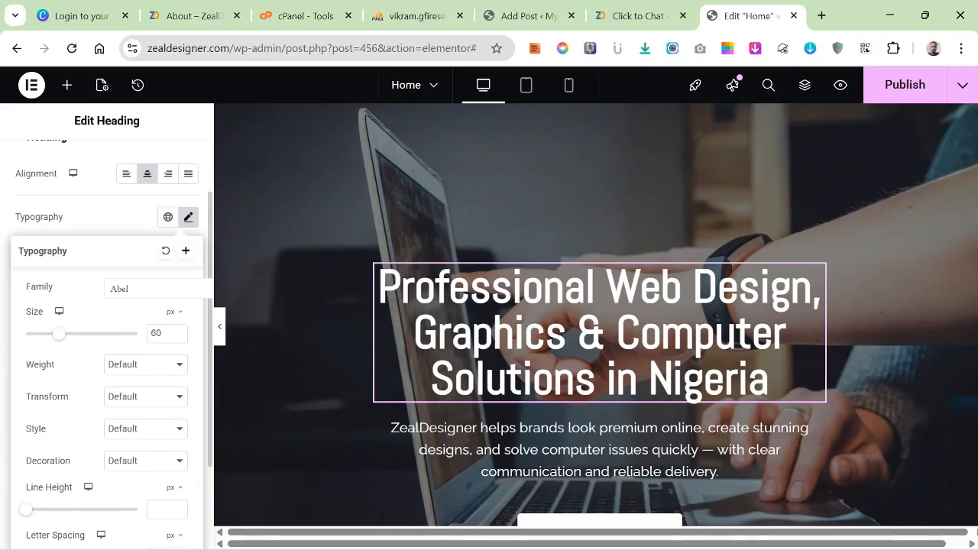
left_click_drag(59, 334, 49, 334)
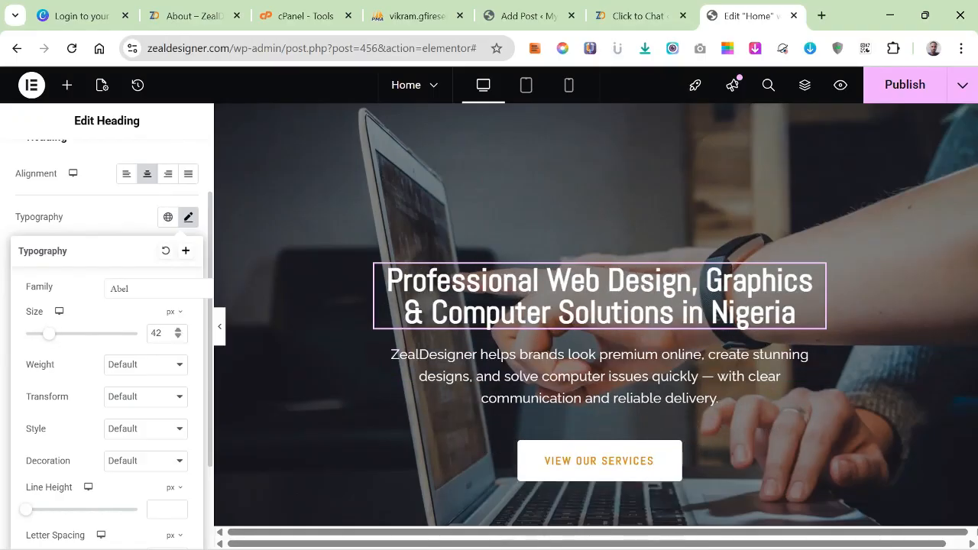
Fine-tune the hero heading's font size by trying values between 40 and 45 px, settling on 44 px.
key("Down")
key("Down")
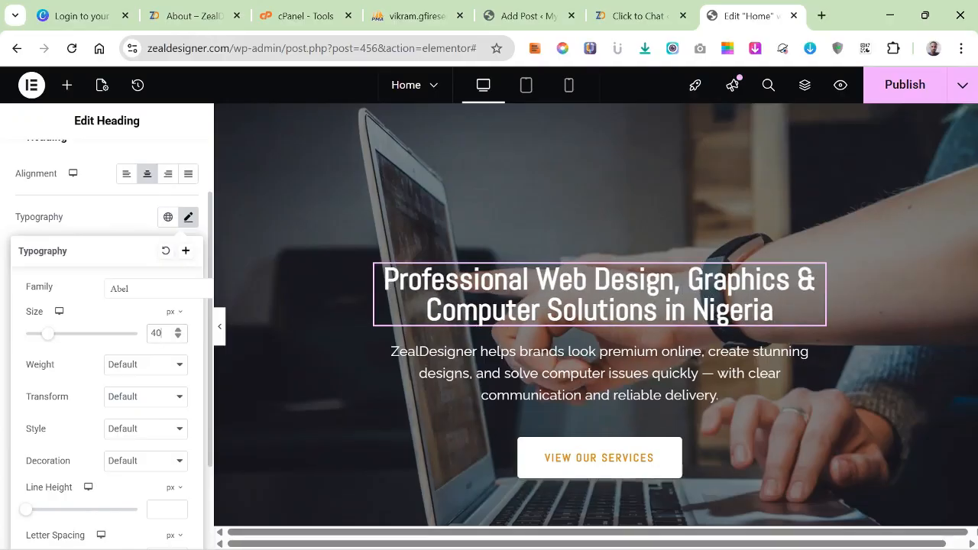
key("Up")
key("Up")
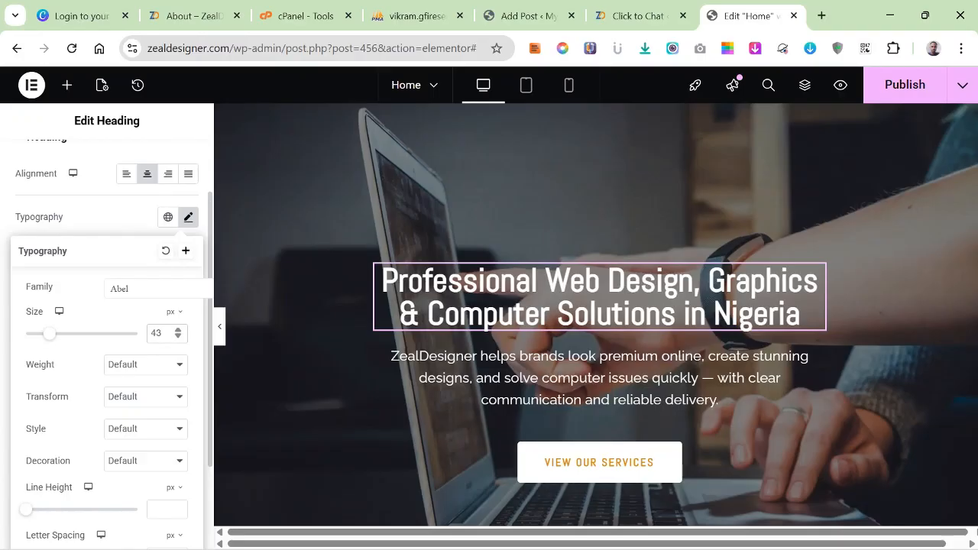
key("Up")
key("Up")
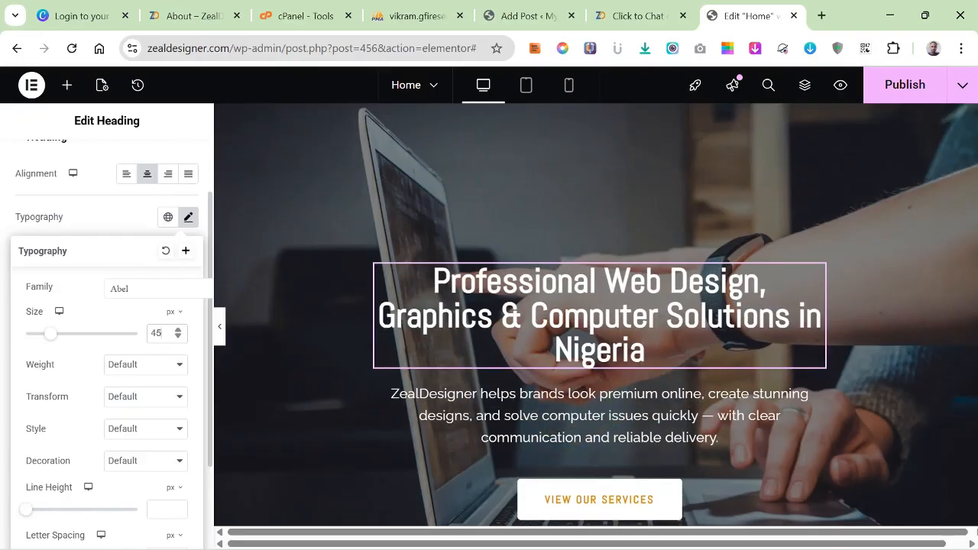
key("Down")
key("Down")
key("Down")
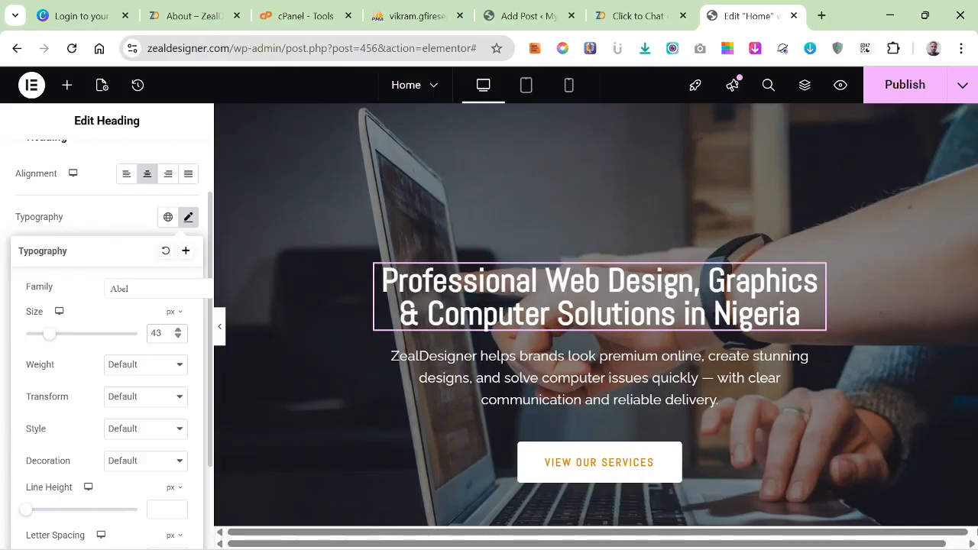
key("Up")
key("Up")
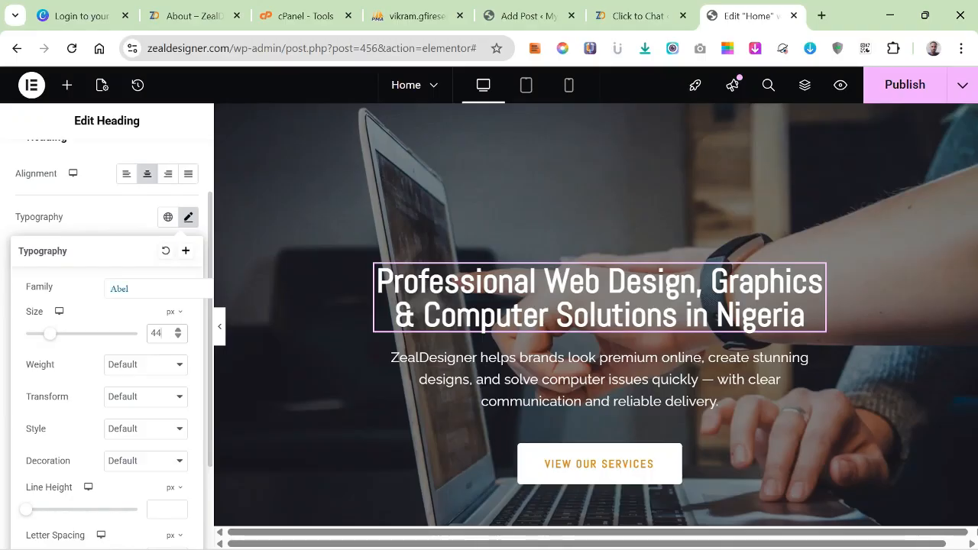
Change the hero heading's font family to Poppins.
left_click(156, 289)
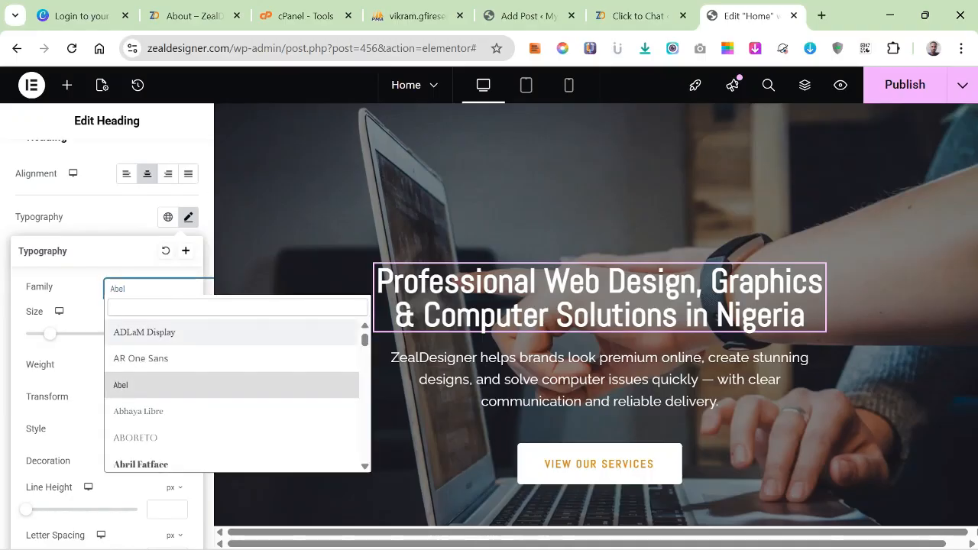
type("poop")
key("BackSpace")
key("BackSpace")
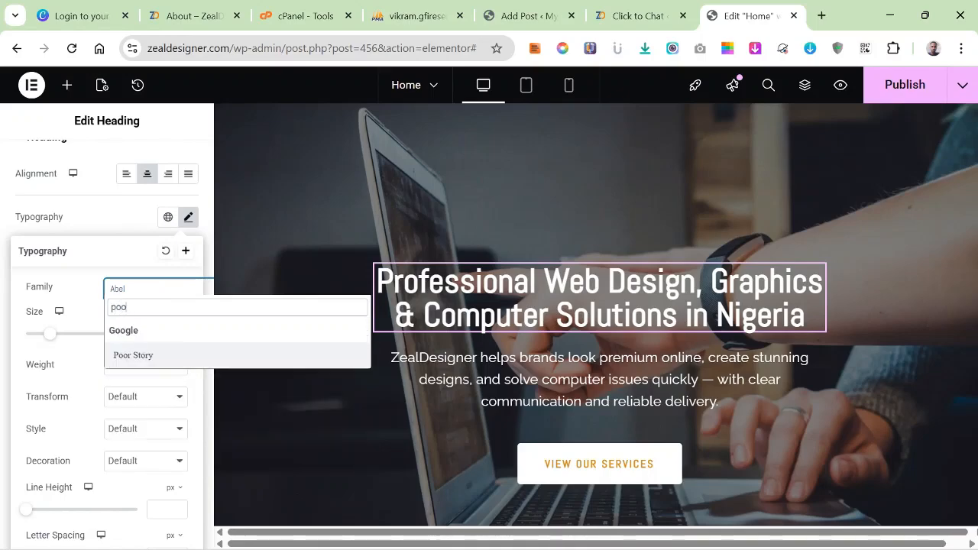
type("ppin")
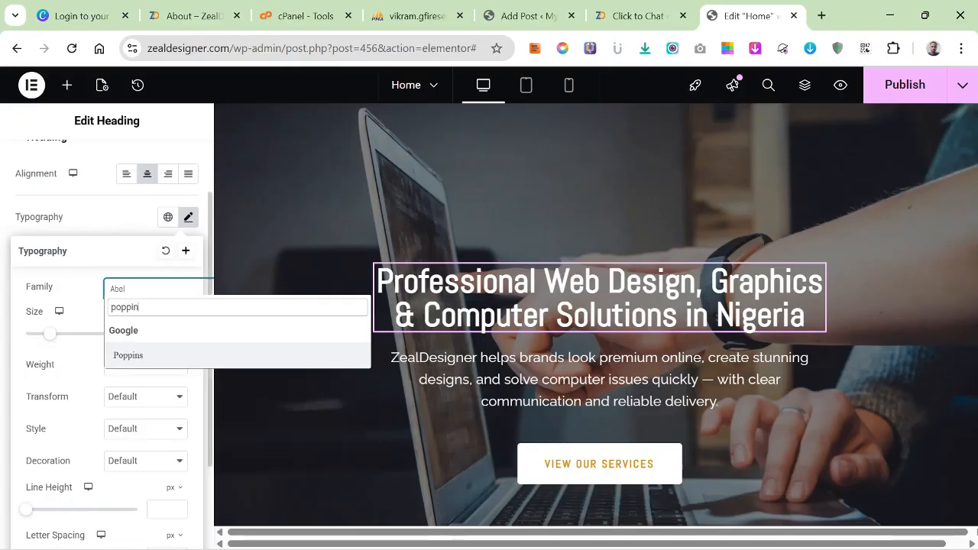
key("Return")
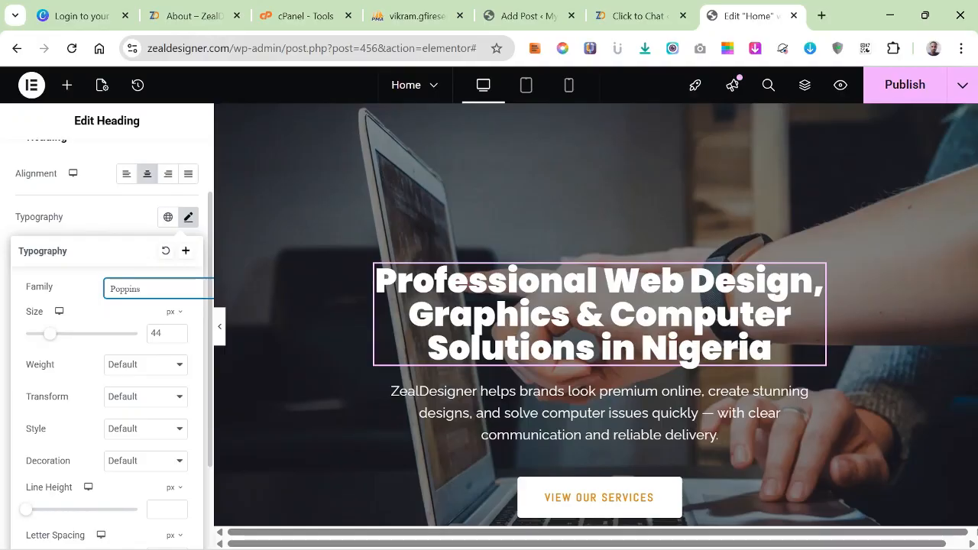
Try the 400 (Normal) and 500 (Medium) weights on the hero heading and settle on 600 (Semi Bold).
left_click(145, 365)
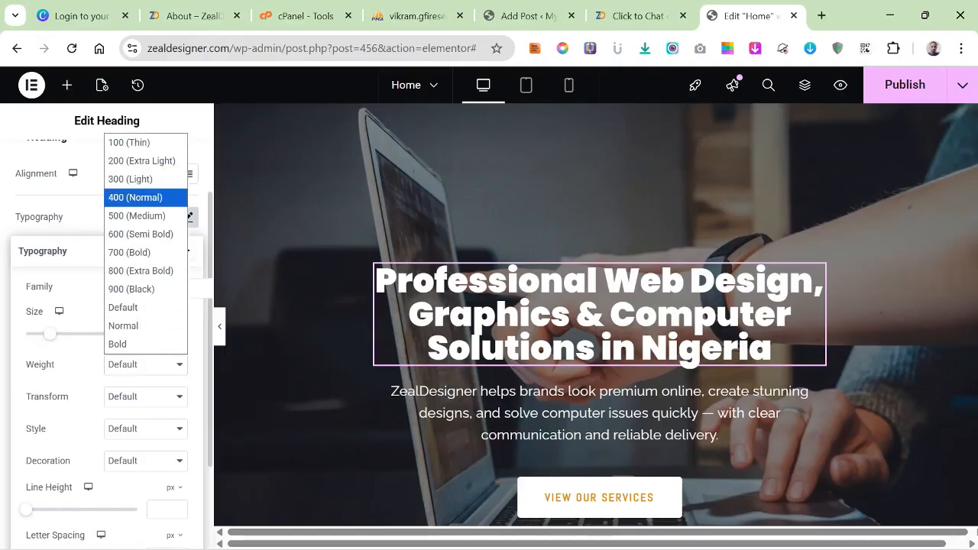
left_click(135, 197)
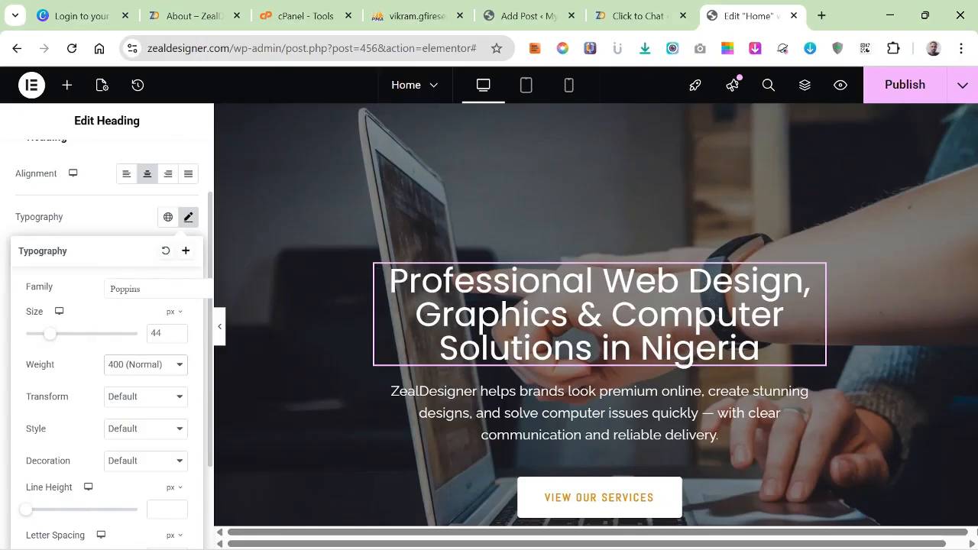
left_click(145, 365)
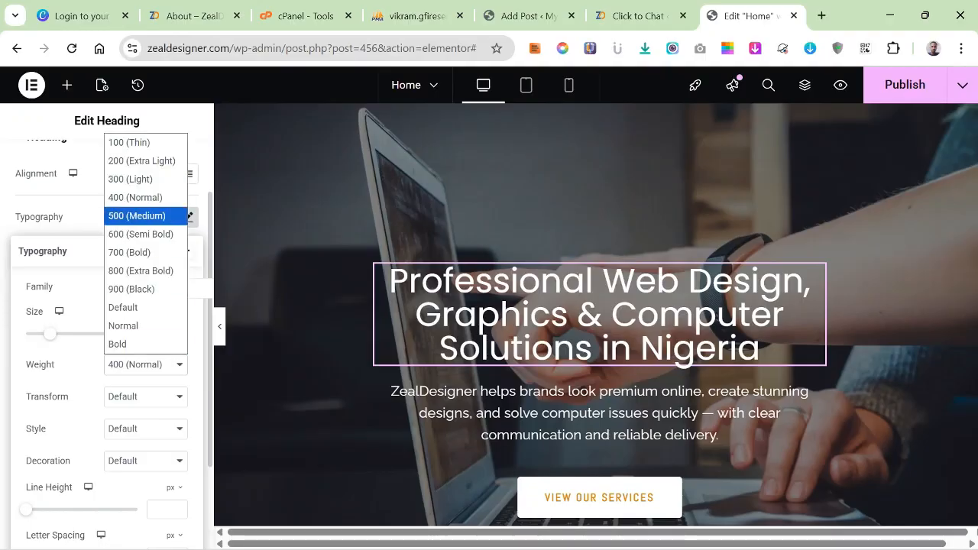
left_click(137, 215)
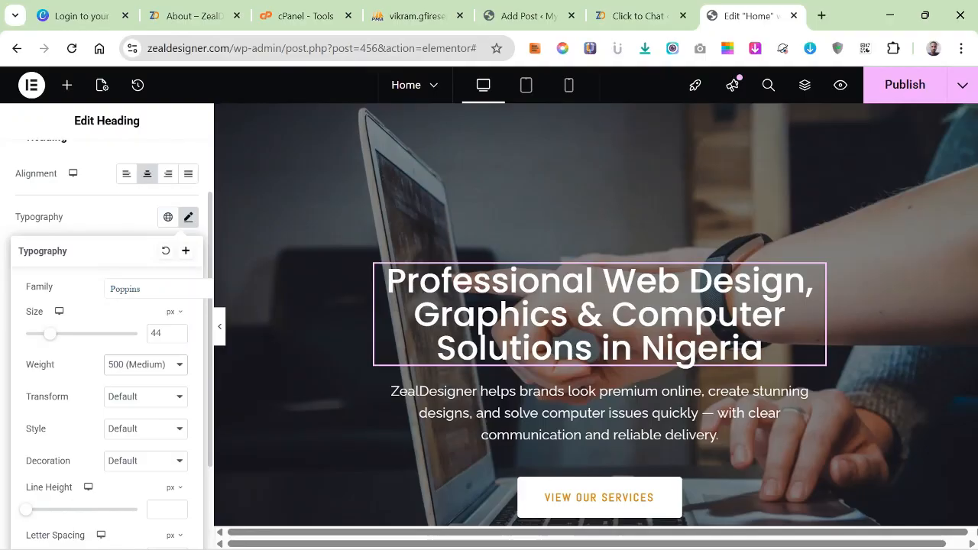
left_click(145, 365)
left_click(146, 235)
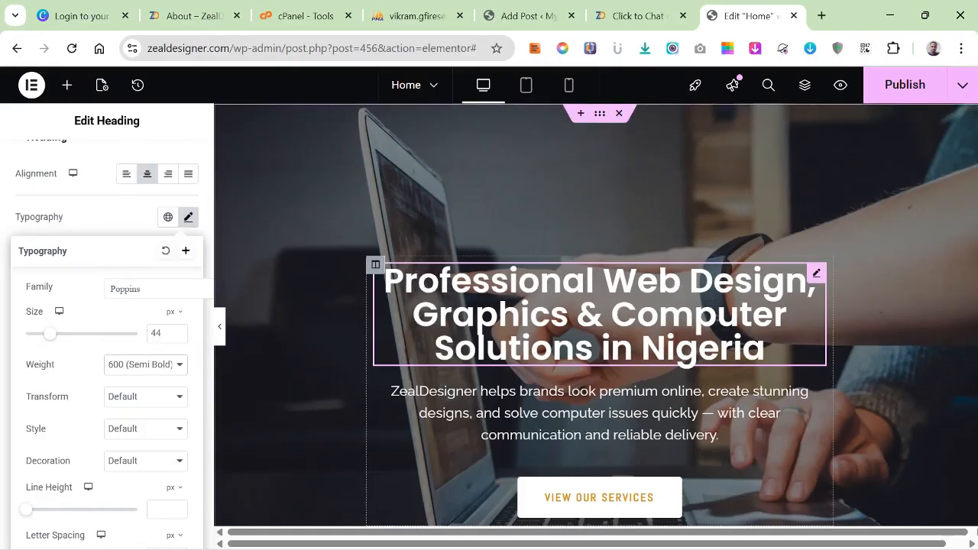
Set the font family of the paragraph below the hero heading to Poppins.
scroll(600, 321, "down", 1)
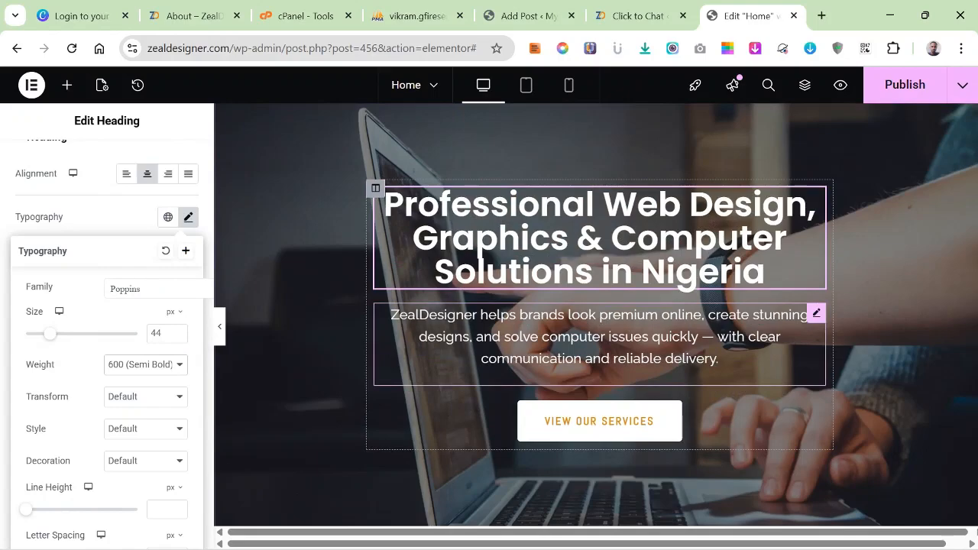
left_click(600, 337)
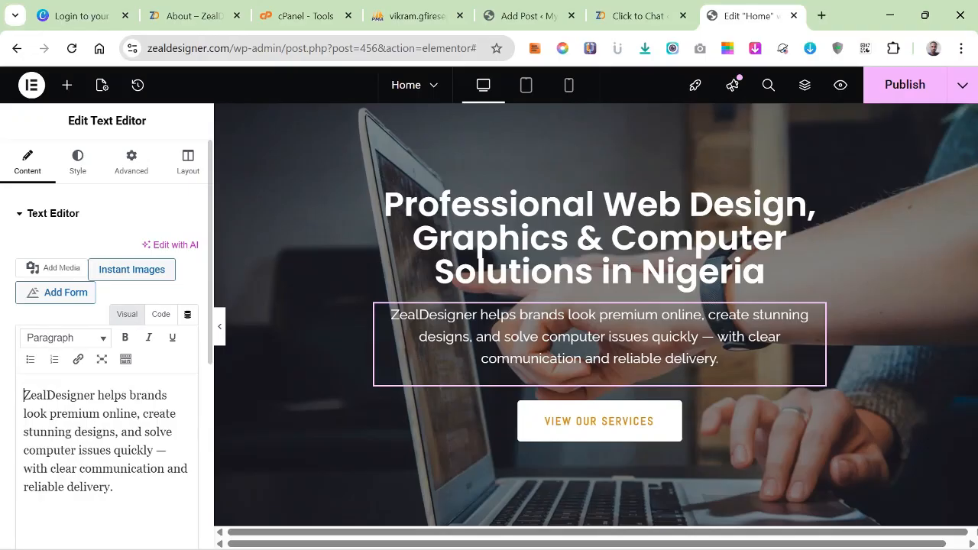
left_click(77, 162)
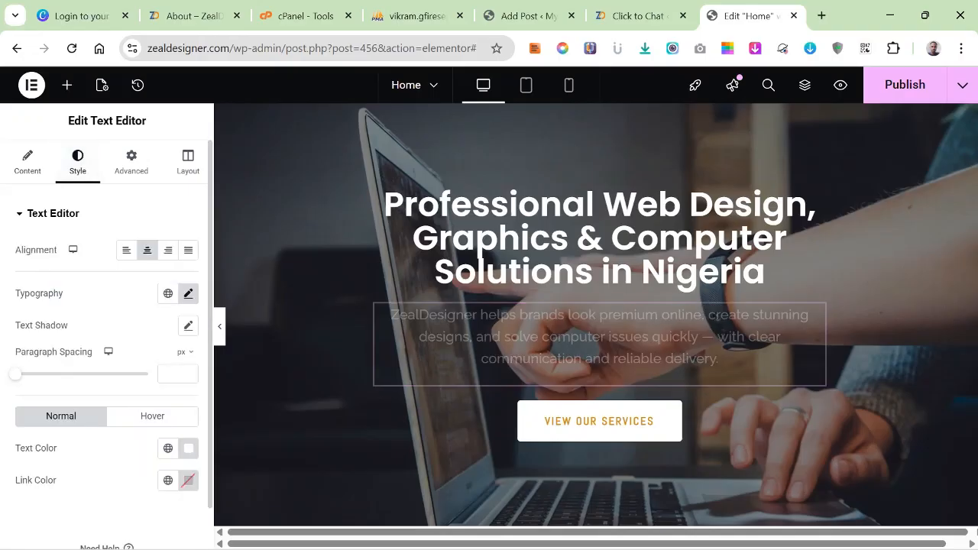
left_click(188, 293)
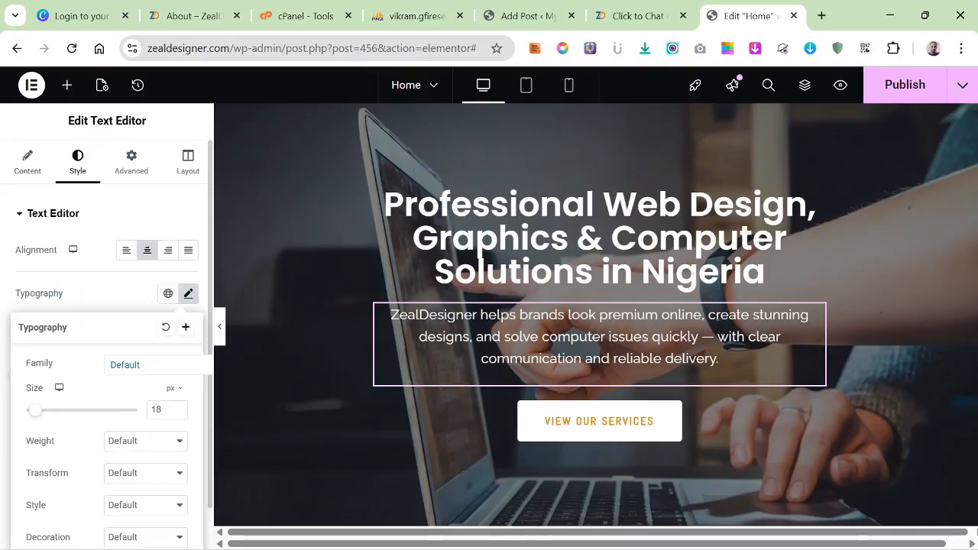
left_click(145, 364)
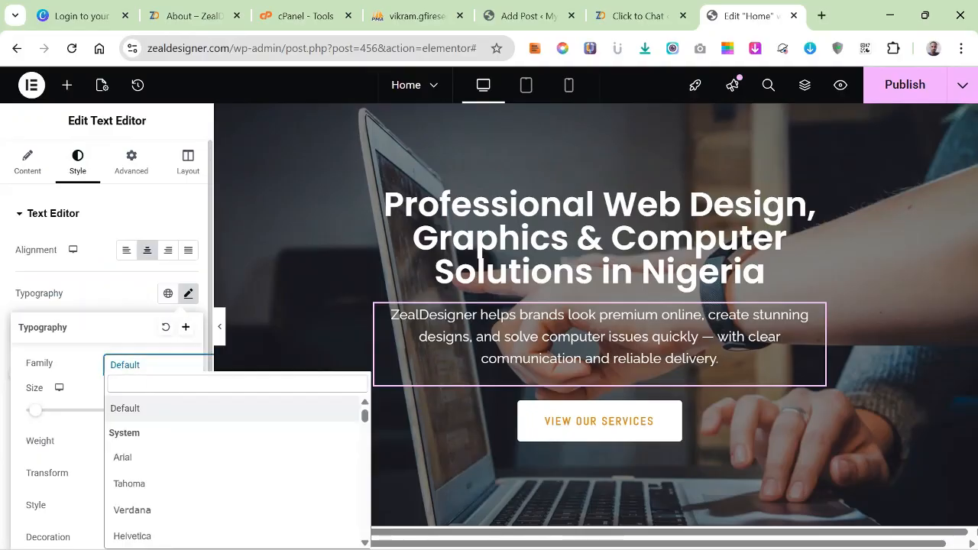
type("popp")
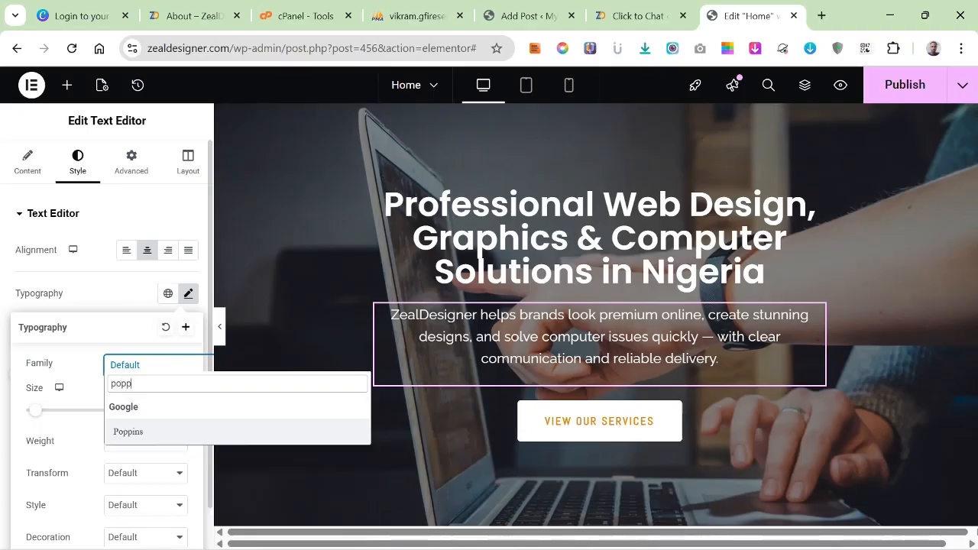
key("Return")
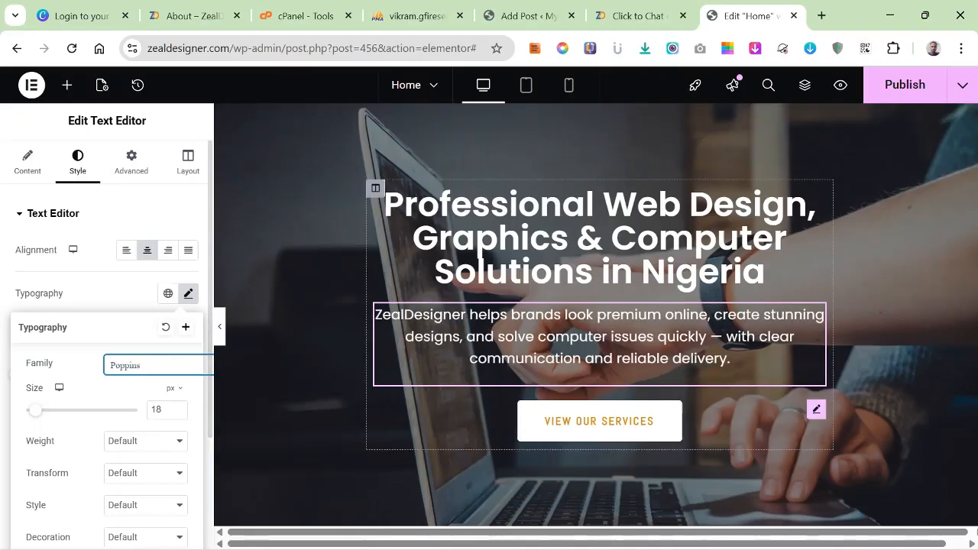
Change the font family of the View Our Services button to Poppins.
left_click(816, 410)
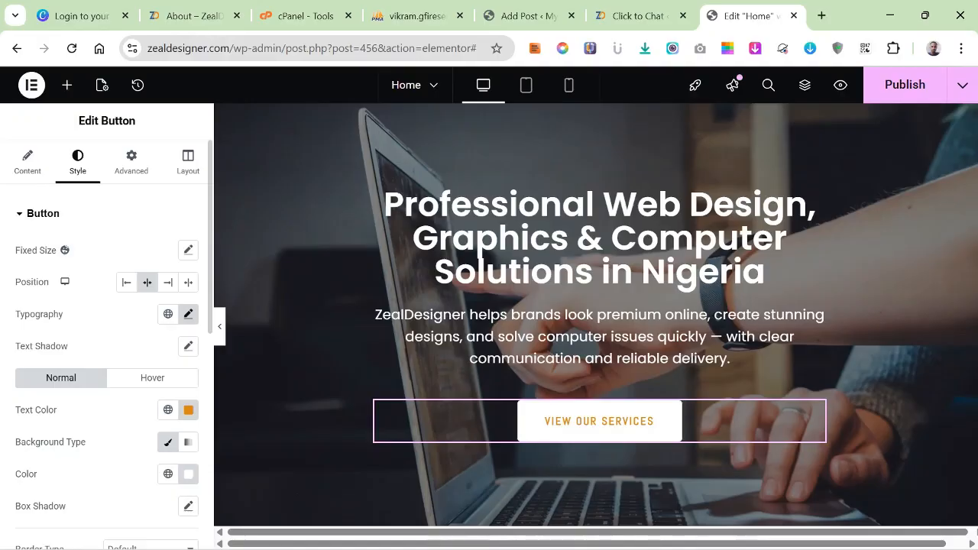
left_click(188, 314)
left_click(146, 385)
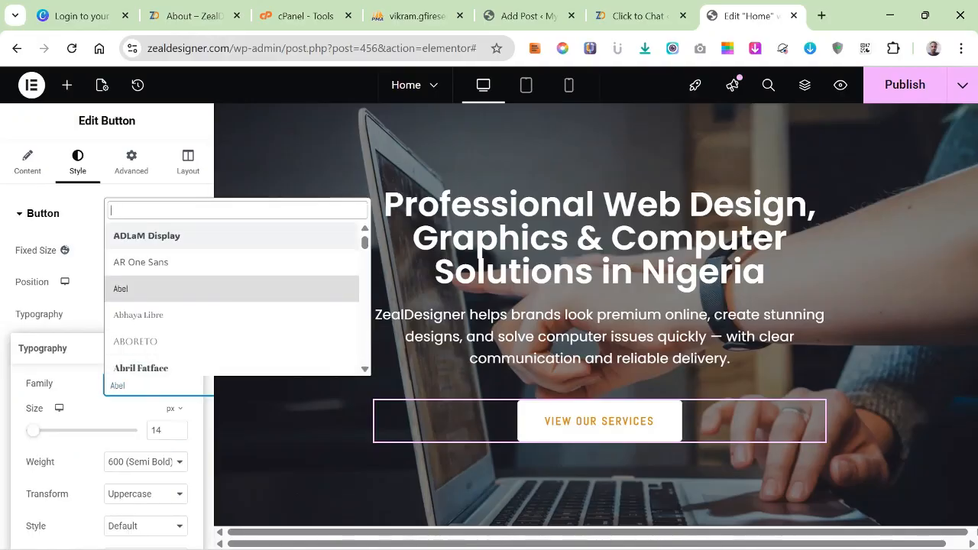
type("pp")
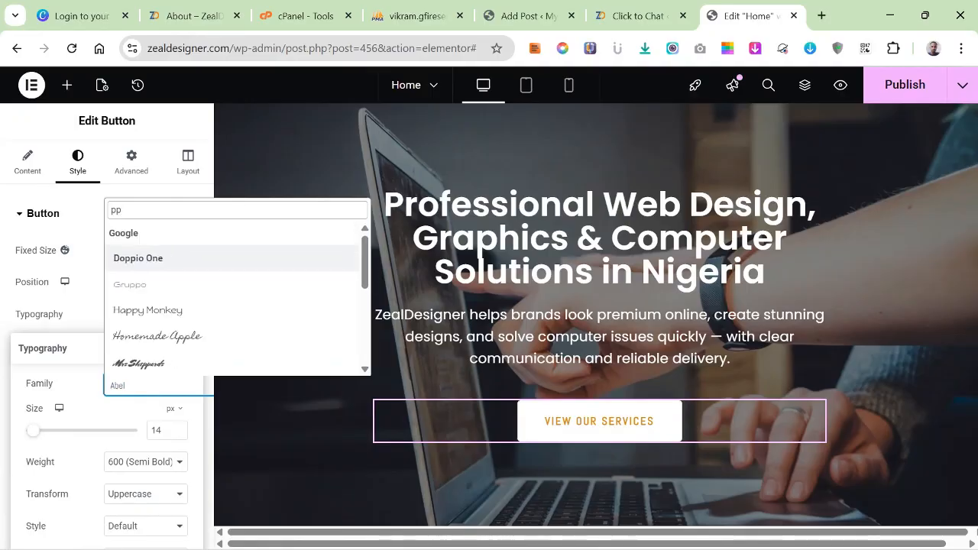
type("o")
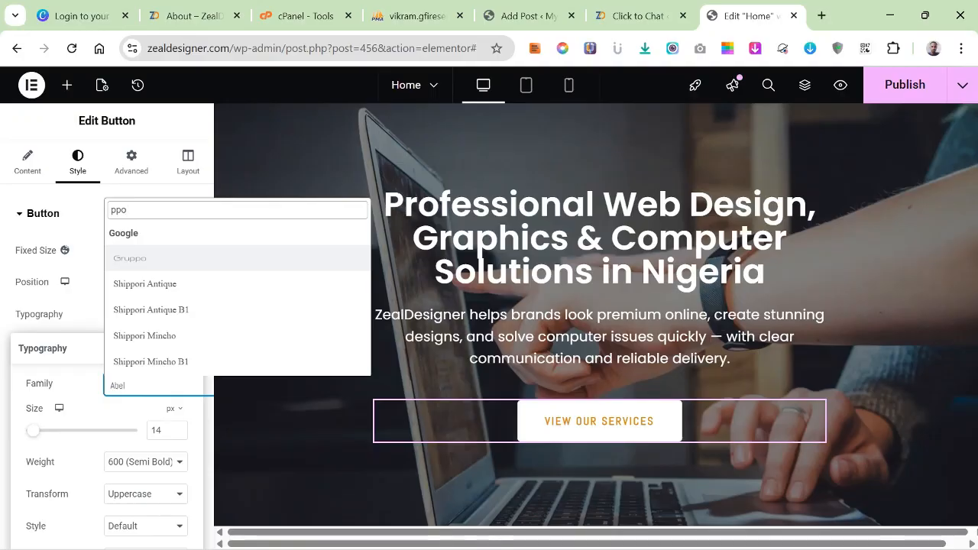
key("BackSpace")
key("BackSpace")
key("BackSpace")
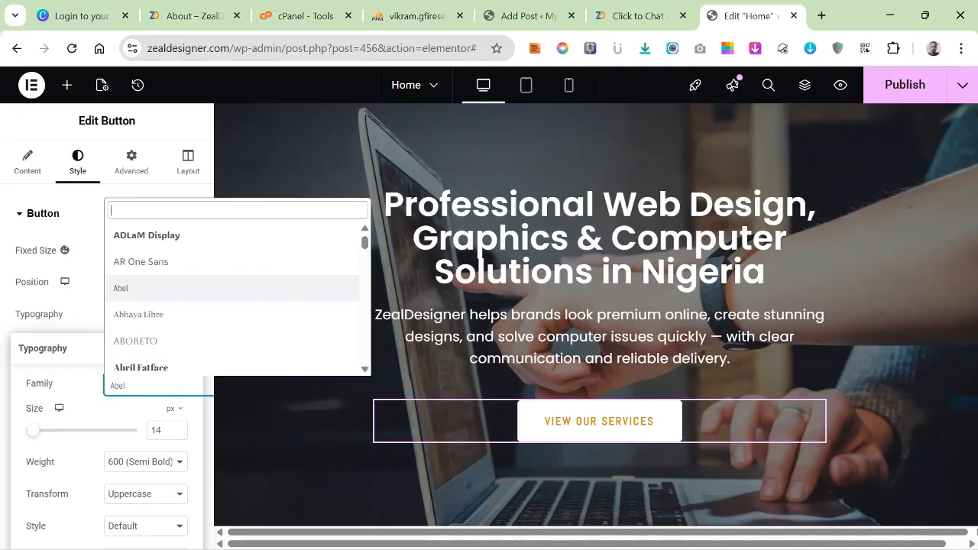
type("po")
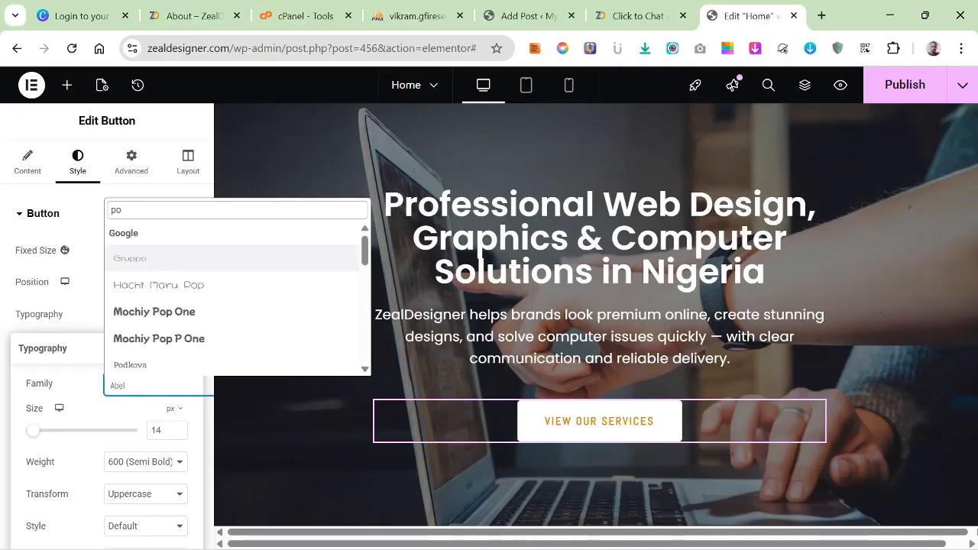
type("pp")
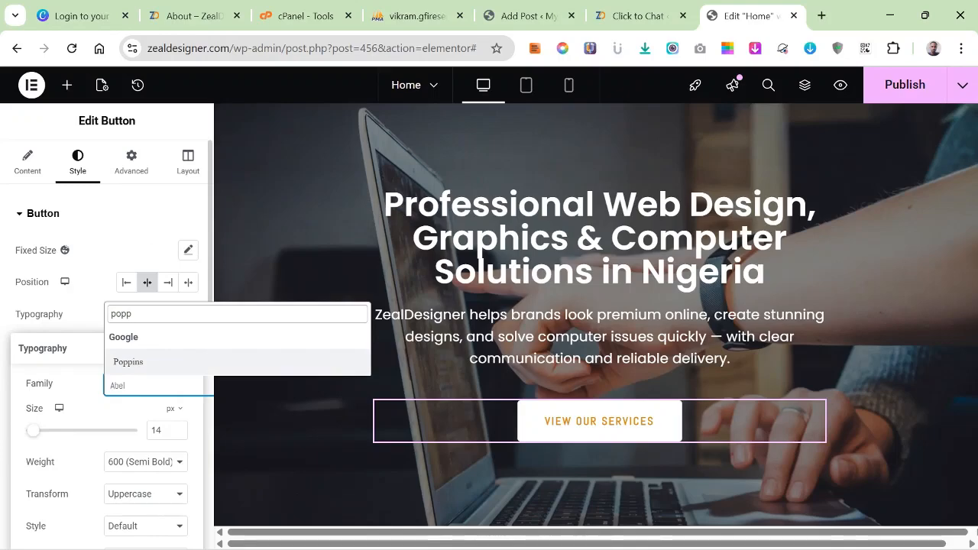
key("Return")
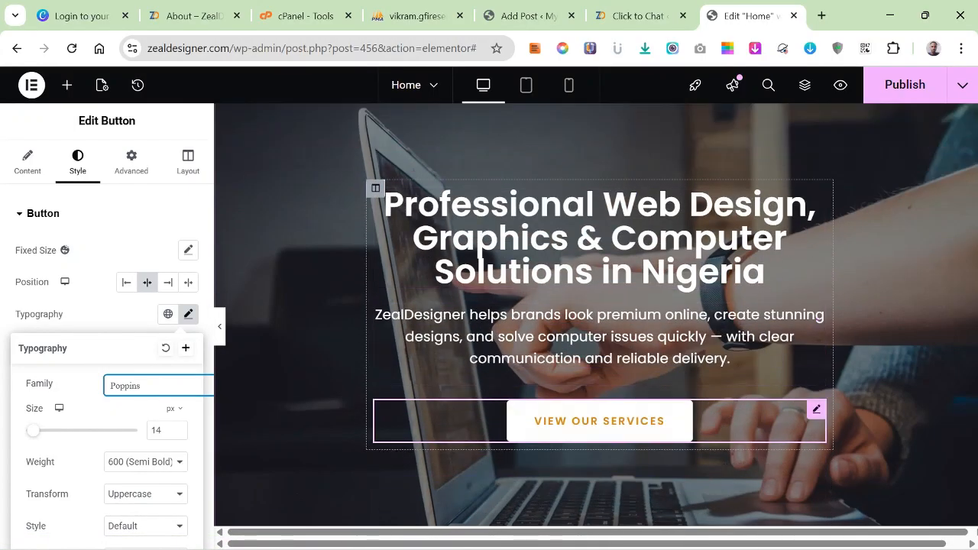
key("Escape")
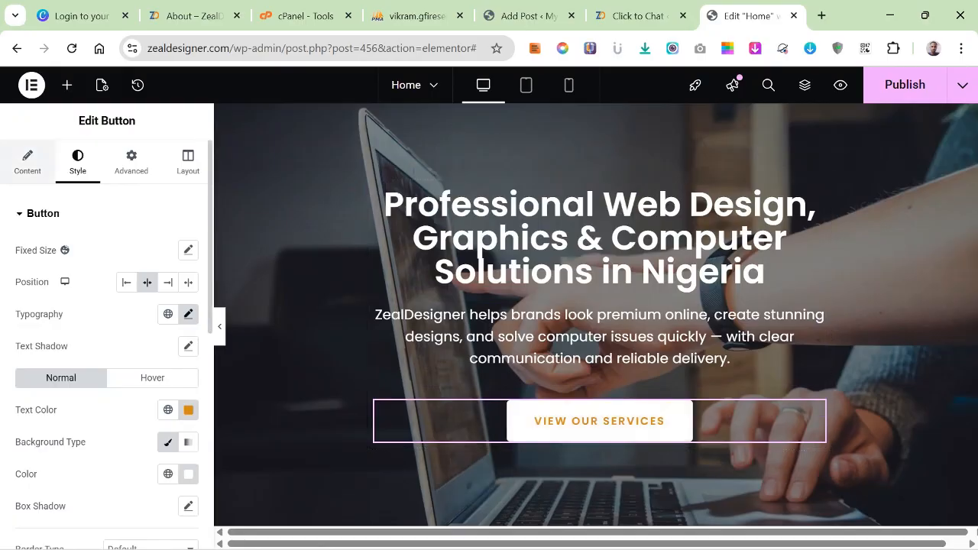
left_click(28, 163)
left_click(46, 331)
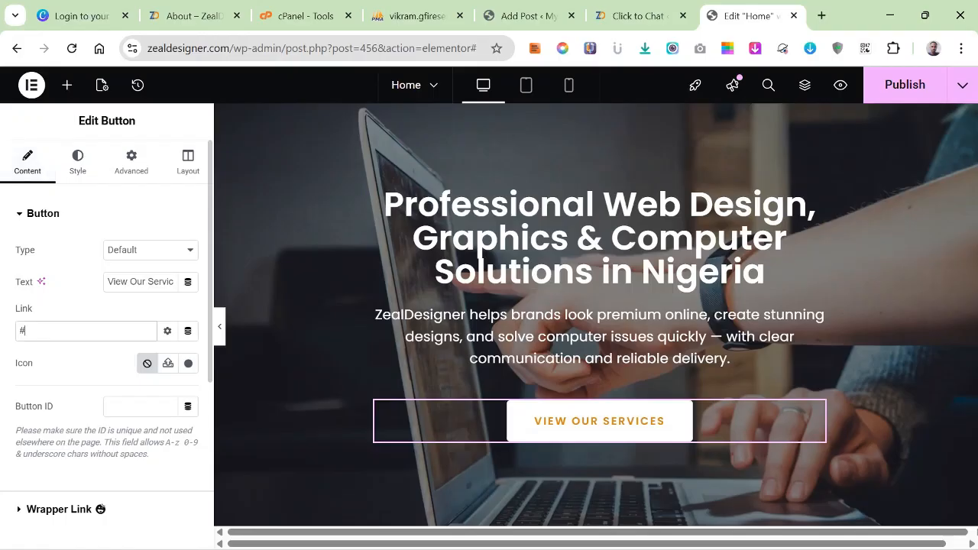
scroll(596, 321, "up", 2)
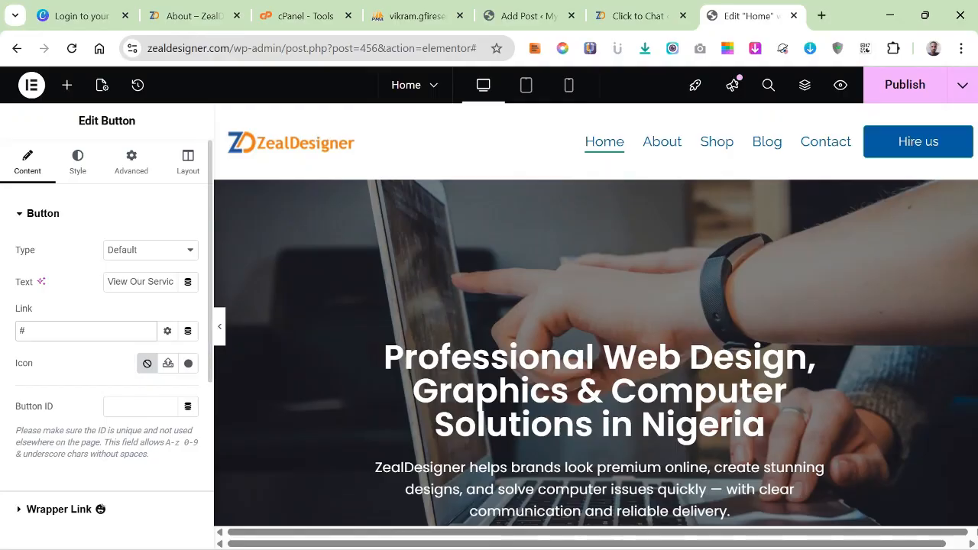
key("ctrl+a")
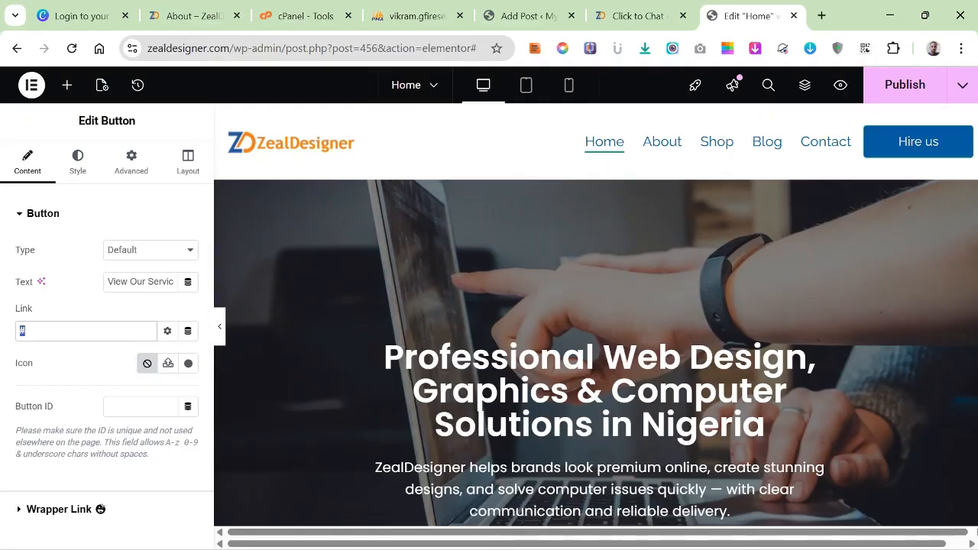
left_click_drag(148, 49, 230, 48)
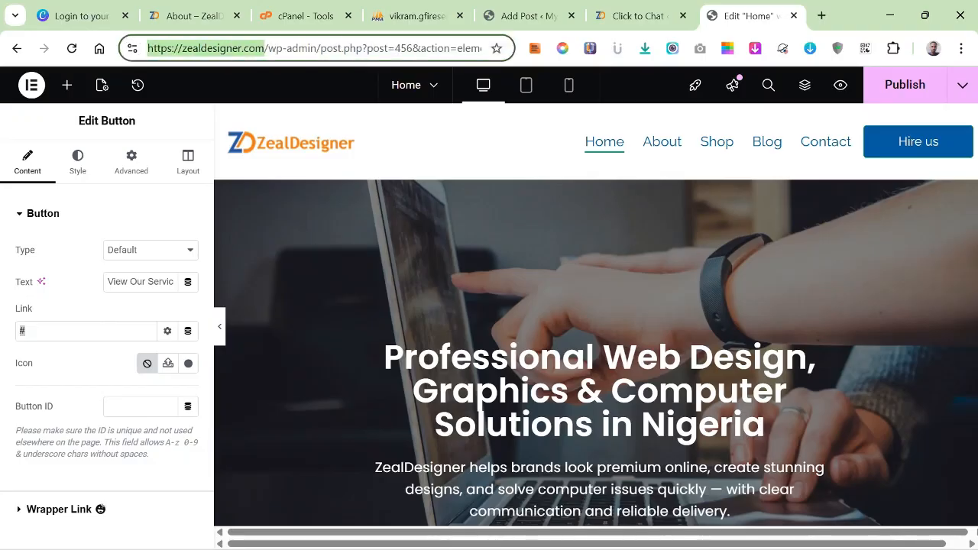
right_click(210, 52)
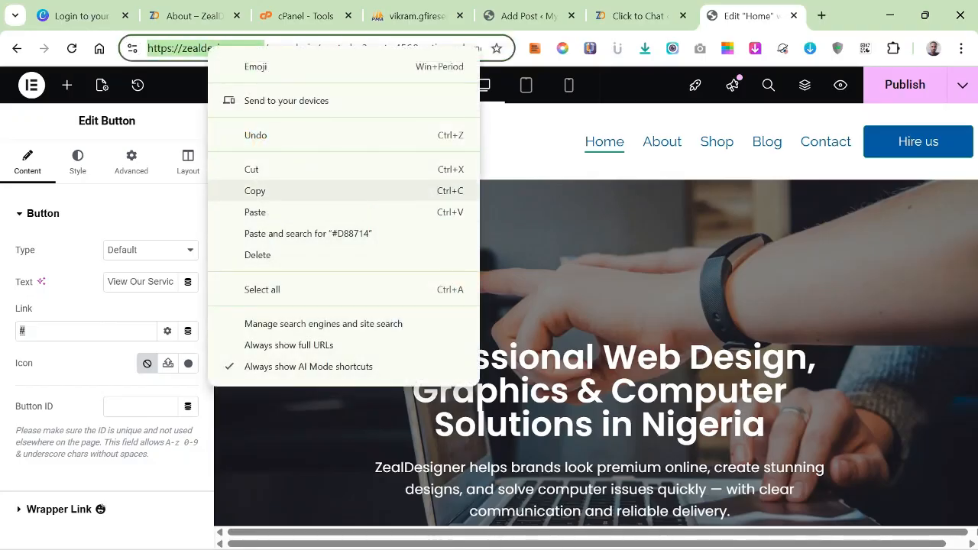
left_click(254, 191)
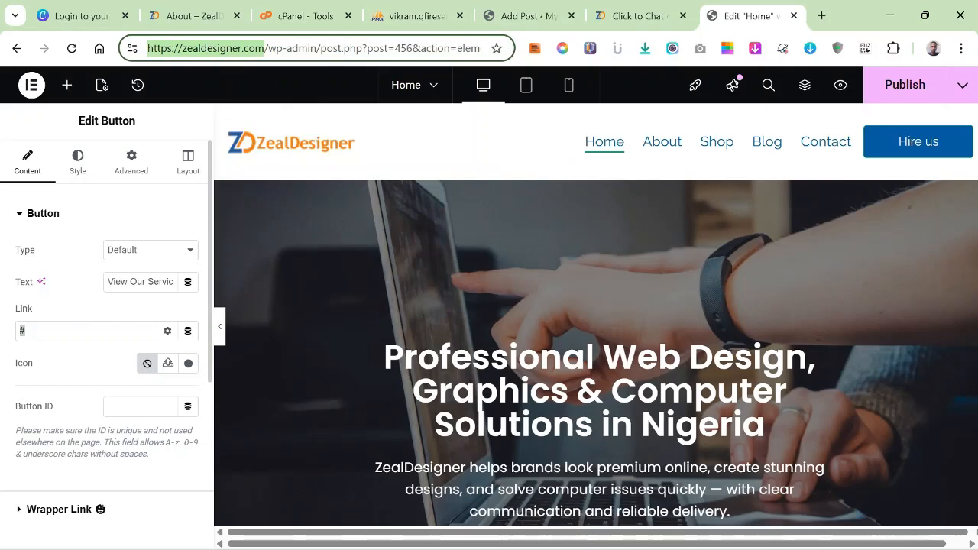
right_click(23, 331)
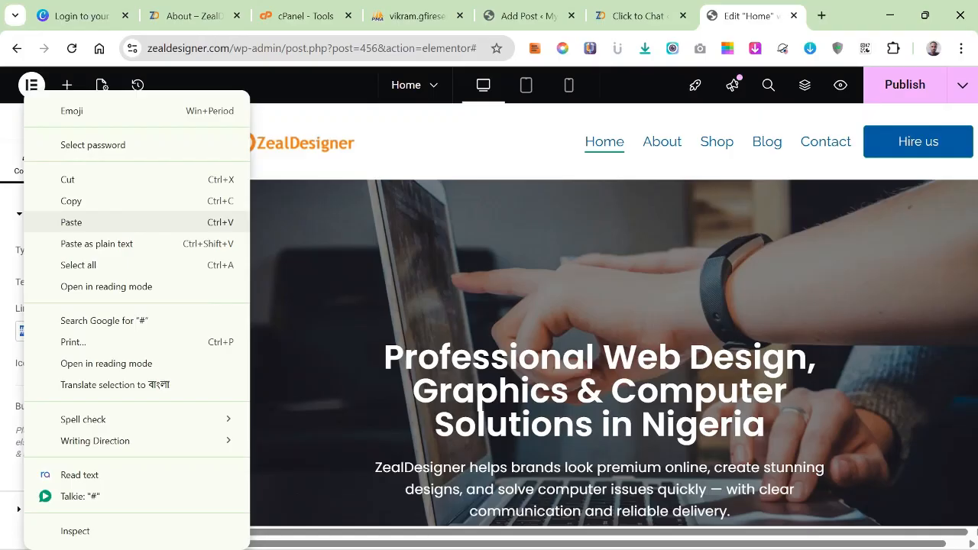
left_click(76, 223)
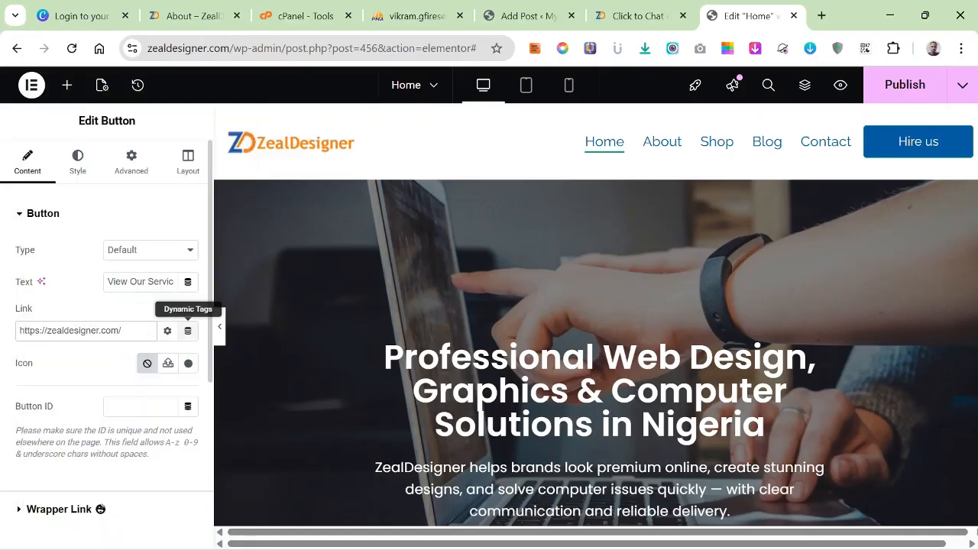
type("services")
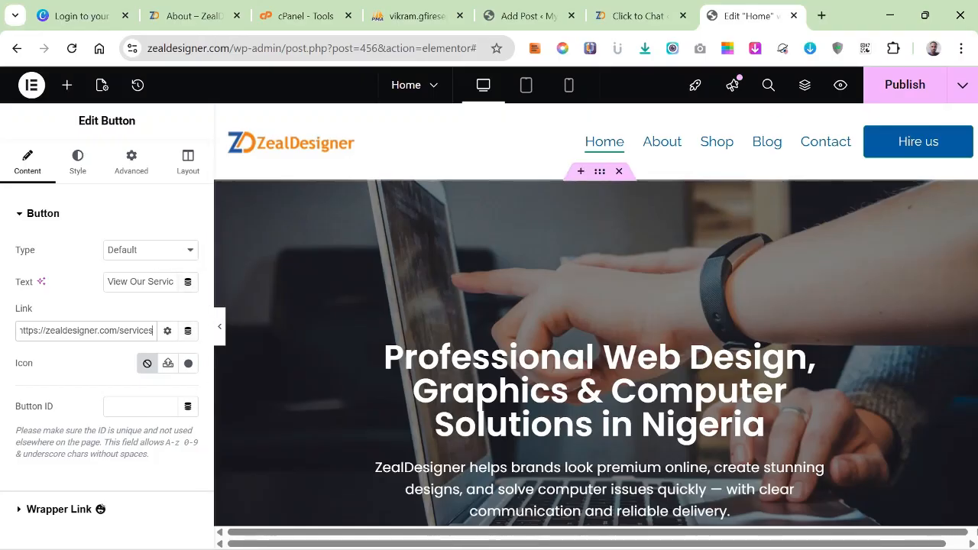
left_click(905, 85)
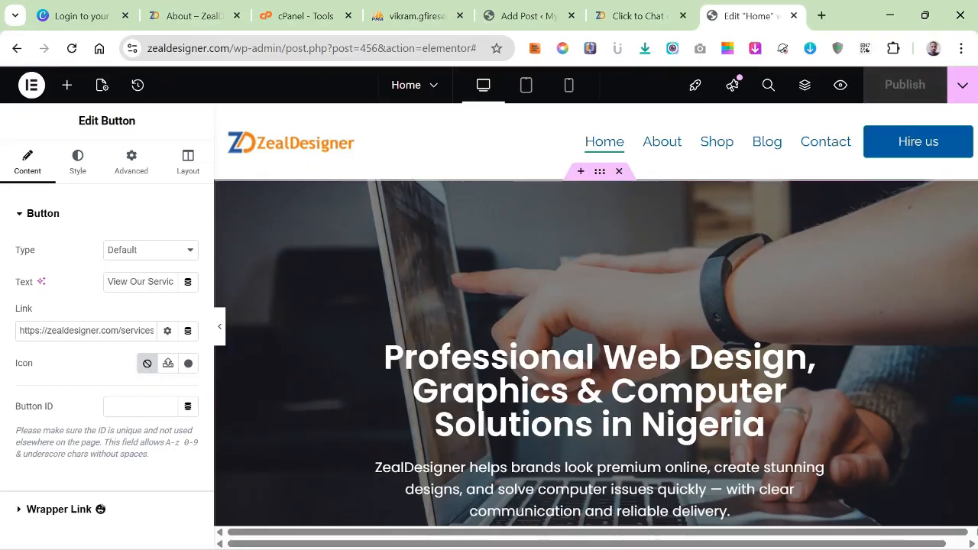
Switch to the ChatGPT conversation in Opera and review the website copy for text suited to the section below the hero.
scroll(596, 313, "down", 9)
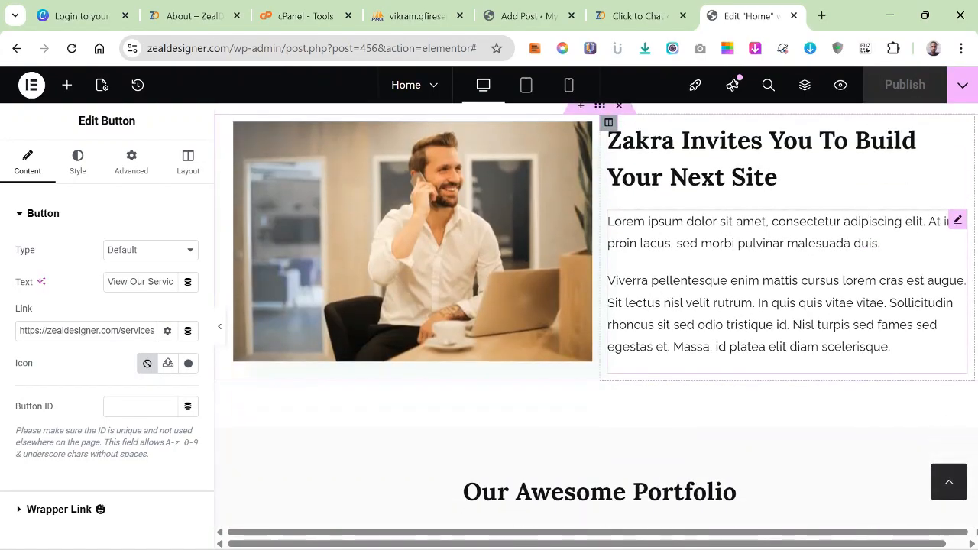
scroll(597, 313, "up", 2)
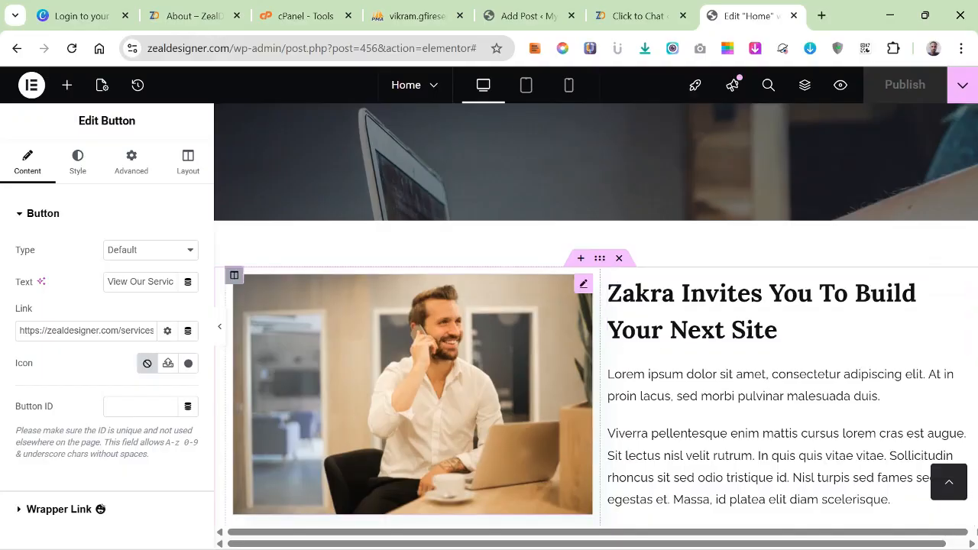
scroll(596, 341, "down", 1)
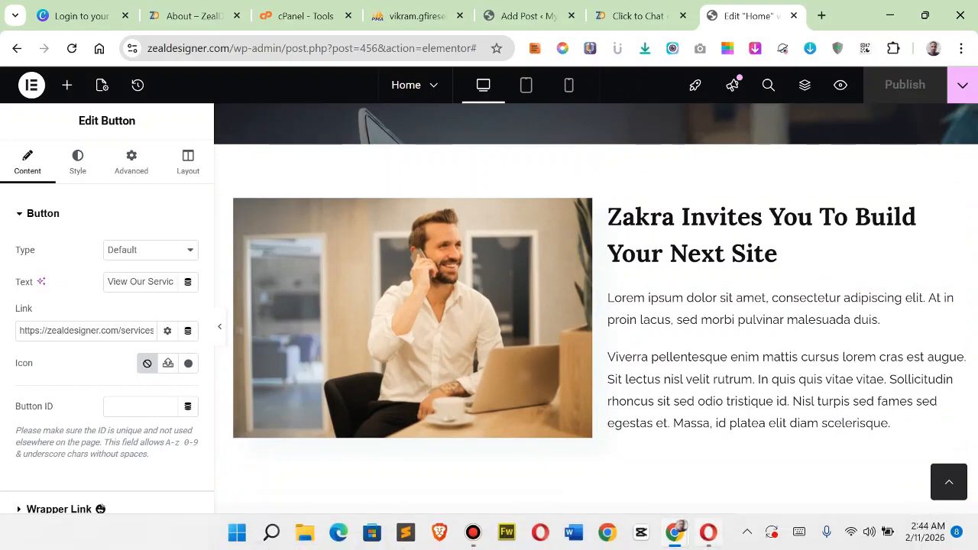
left_click(708, 455)
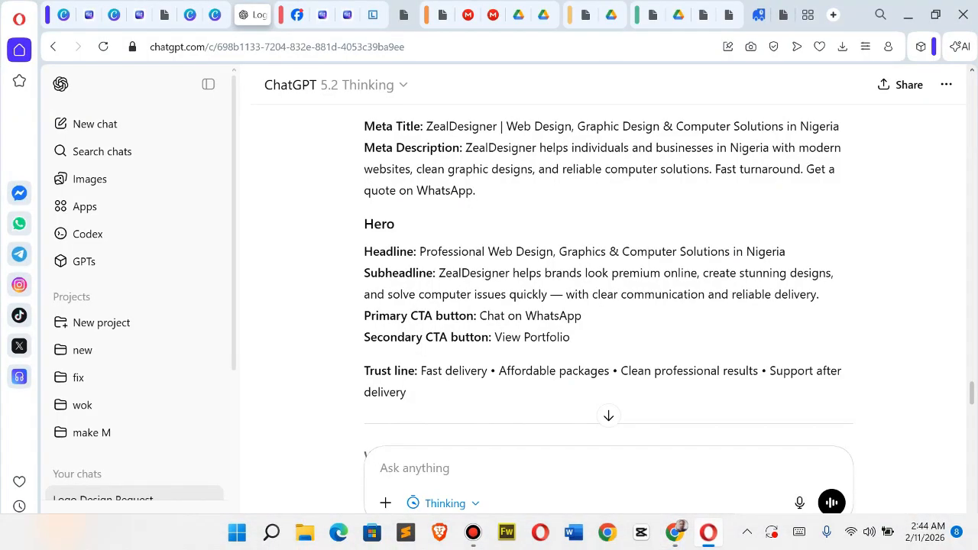
scroll(608, 275, "down", 3)
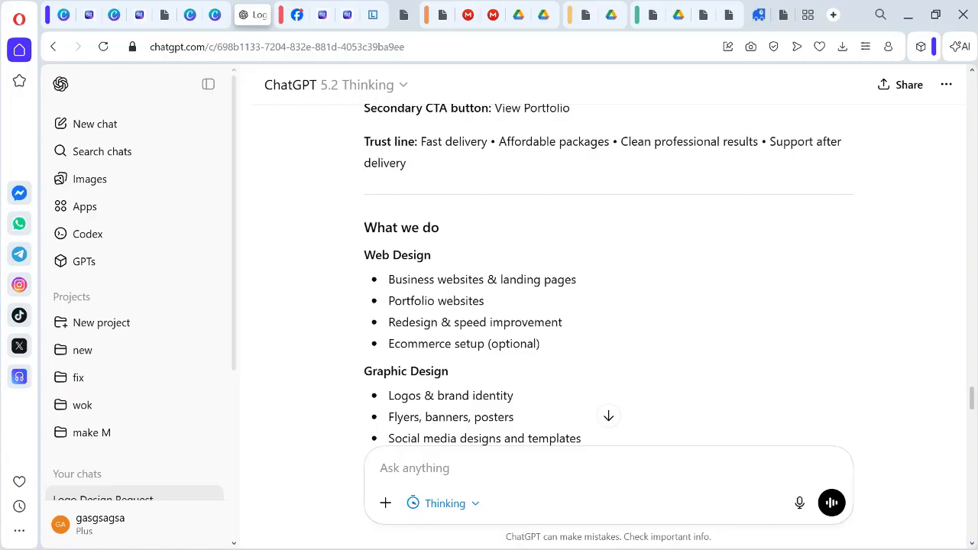
scroll(608, 275, "up", 1)
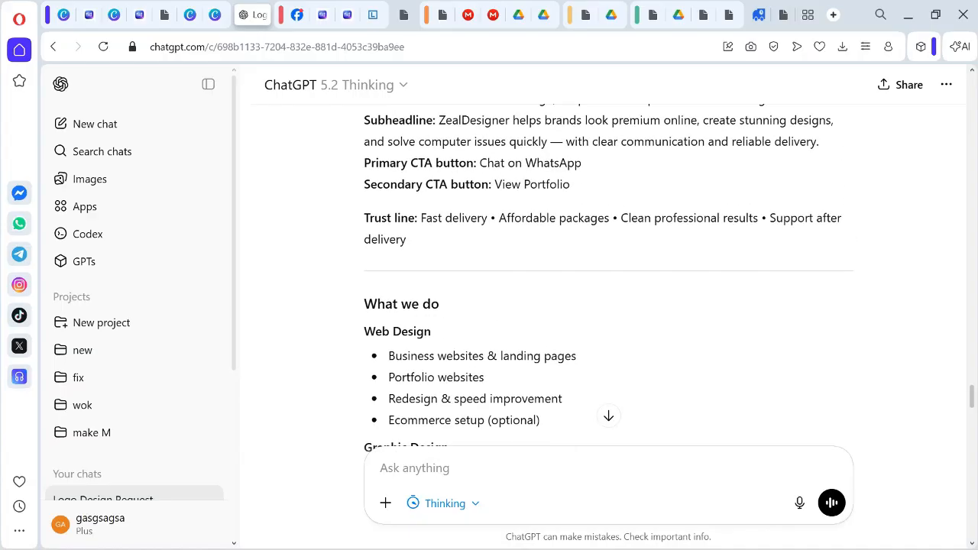
left_click_drag(427, 218, 408, 240)
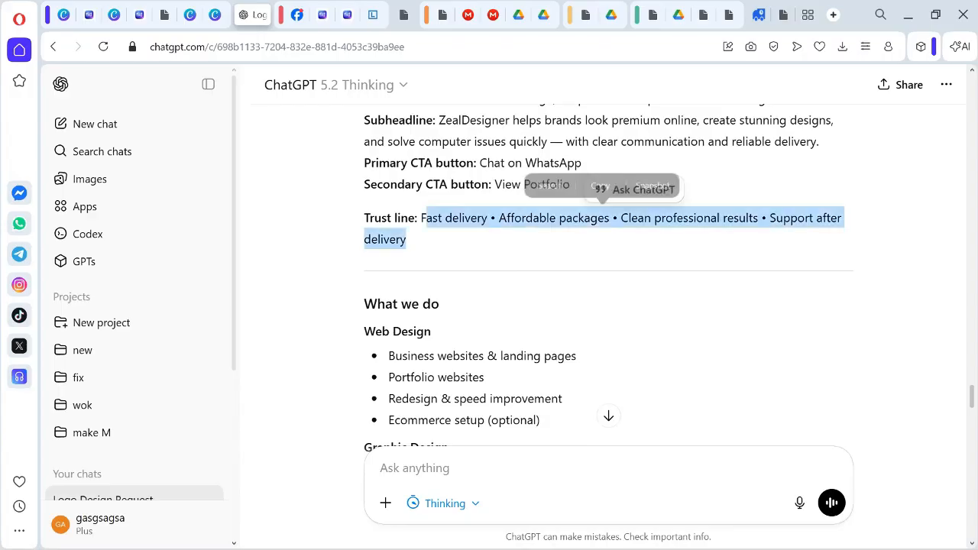
left_click(428, 243)
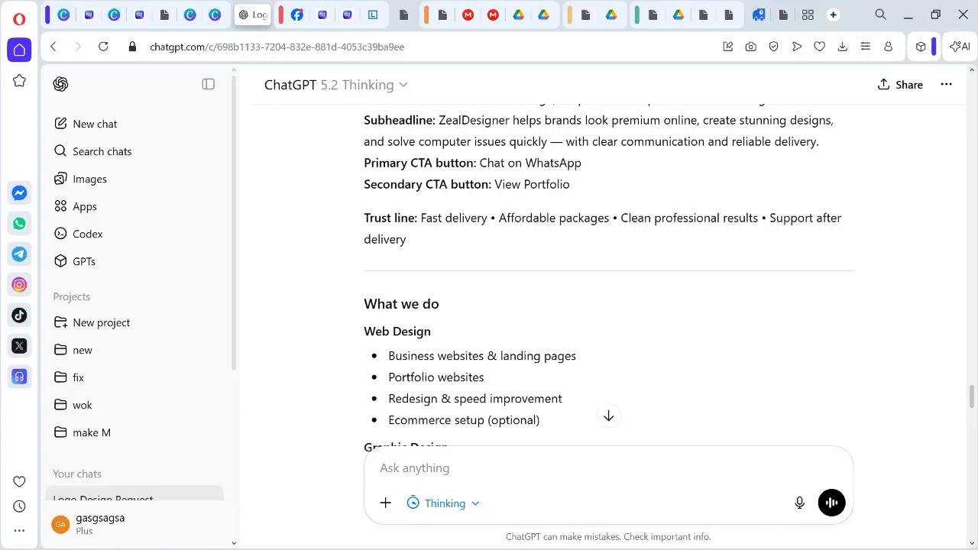
scroll(609, 276, "down", 7)
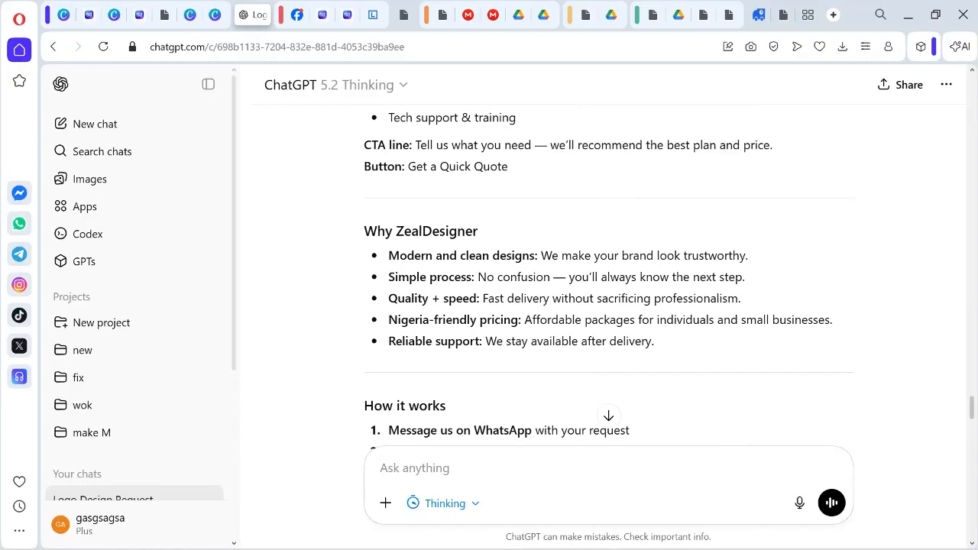
scroll(608, 276, "down", 8)
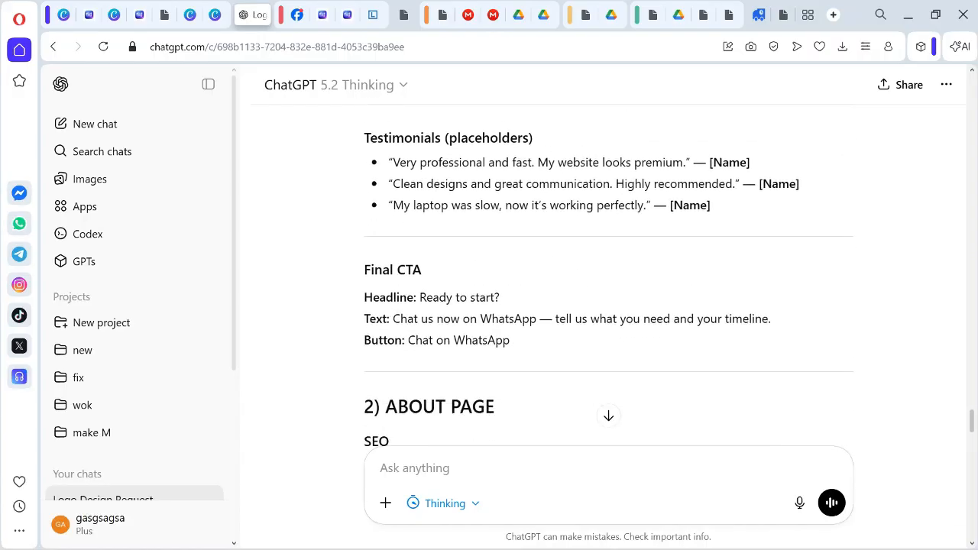
scroll(609, 275, "down", 4)
scroll(608, 275, "up", 1)
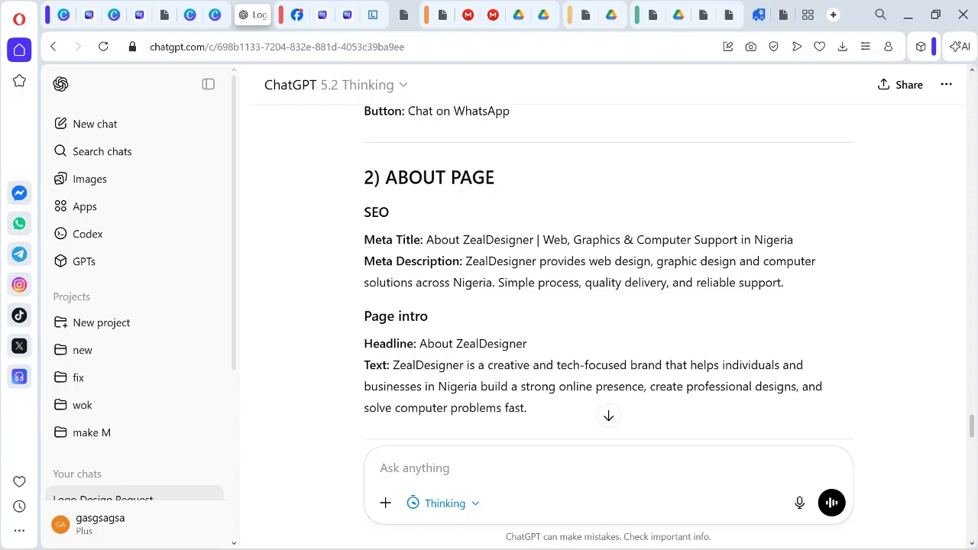
Copy the About page's meta title from the ChatGPT conversation and switch back to Elementor in Chrome.
left_click_drag(466, 261, 486, 262)
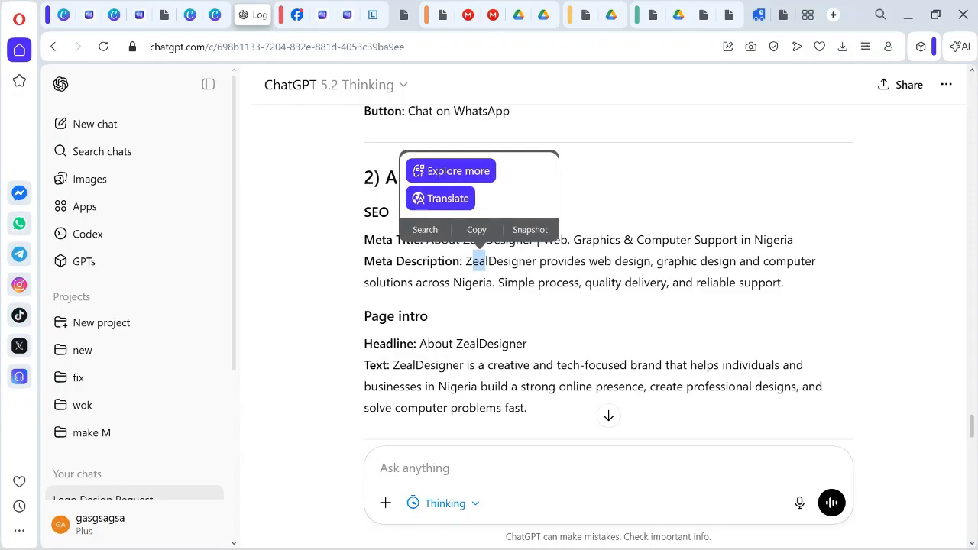
left_click(486, 262)
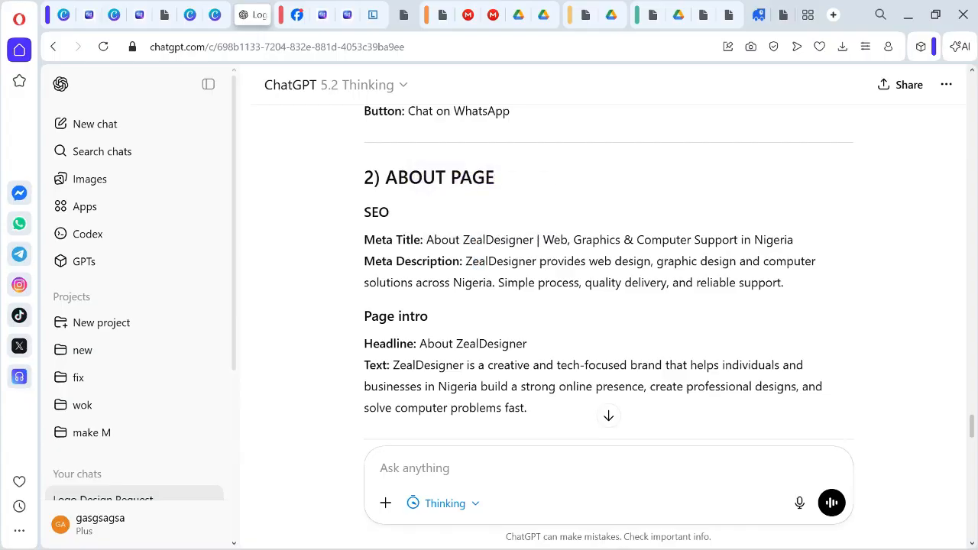
left_click_drag(426, 240, 793, 240)
right_click(711, 240)
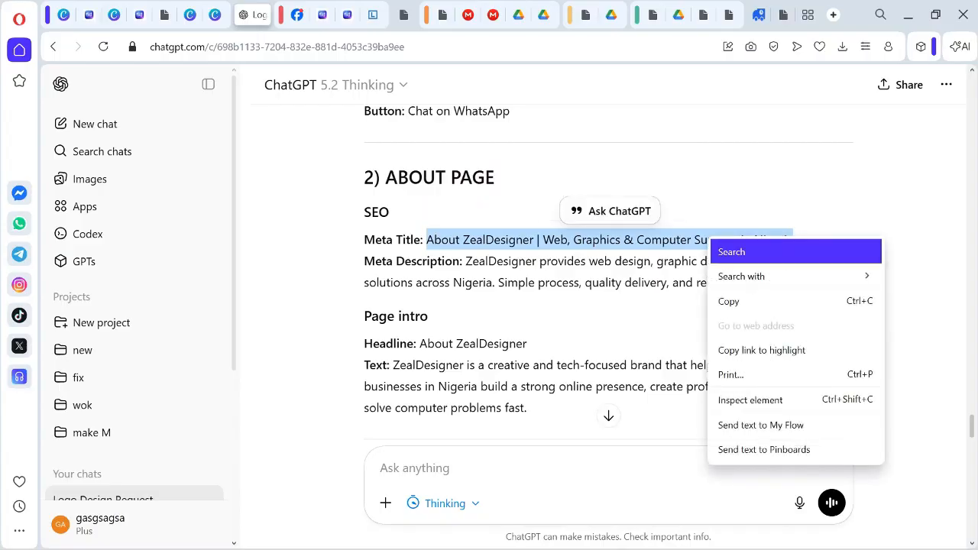
left_click(795, 301)
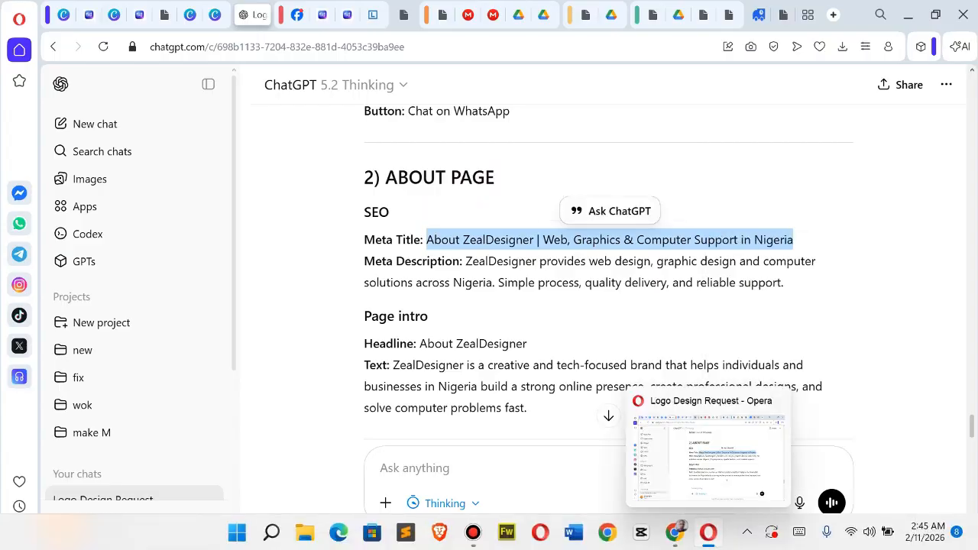
left_click(675, 533)
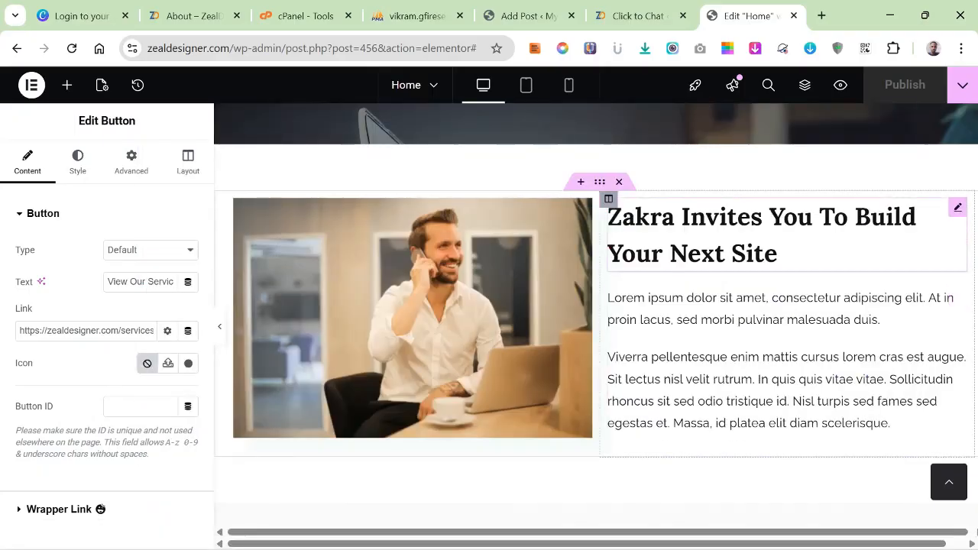
Replace the "Zakra Invites You To Build Your Next Site" heading with "About ZealDesigner | Web, Graphics & Computer Support in Nigeria".
left_click(722, 237)
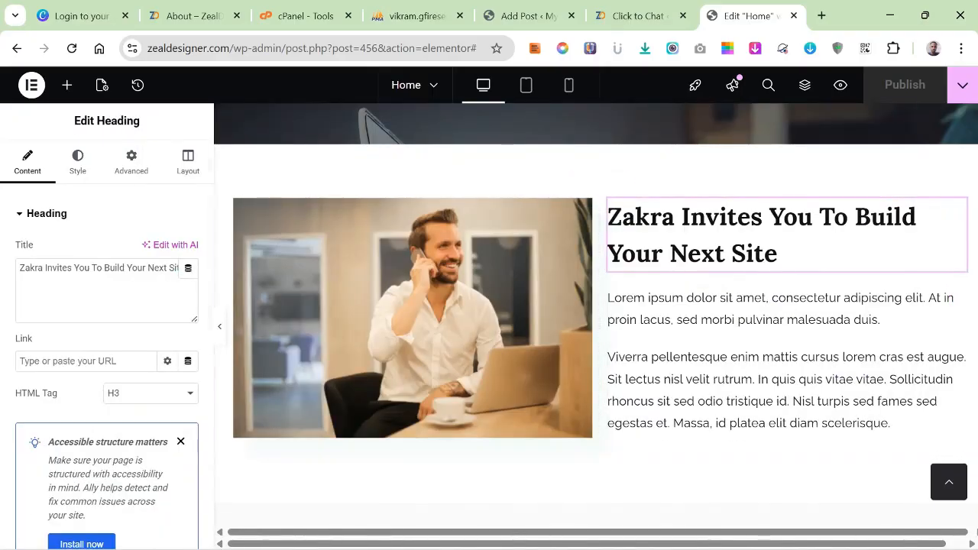
left_click_drag(137, 267, 186, 268)
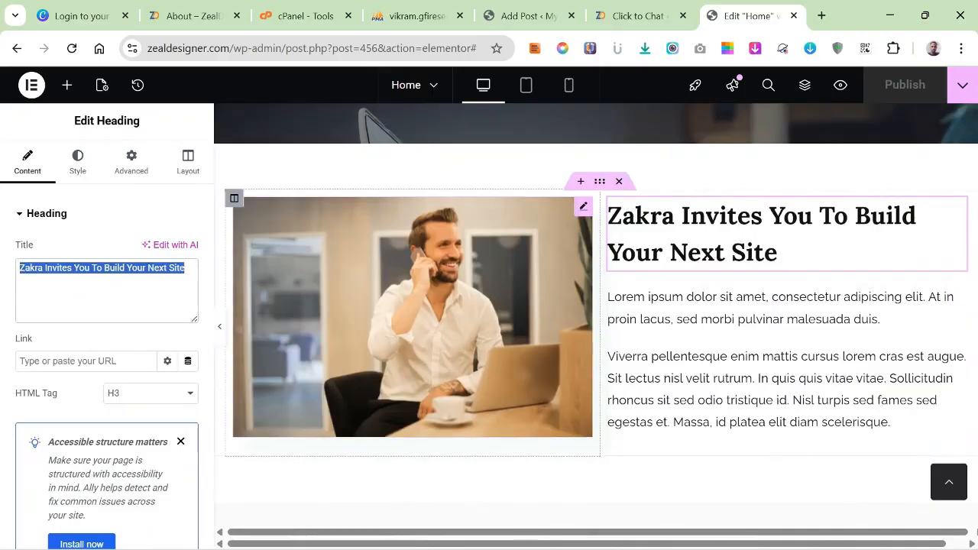
right_click(105, 268)
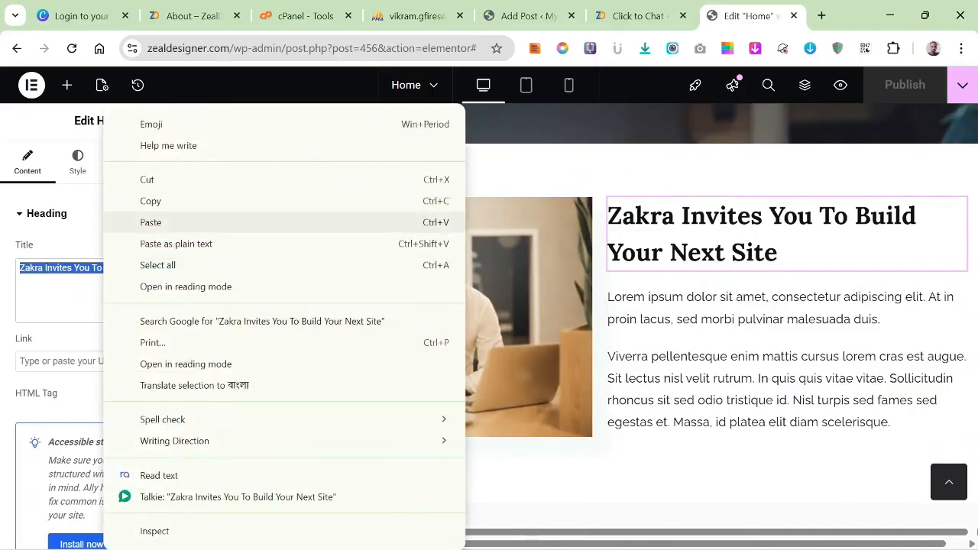
left_click(150, 221)
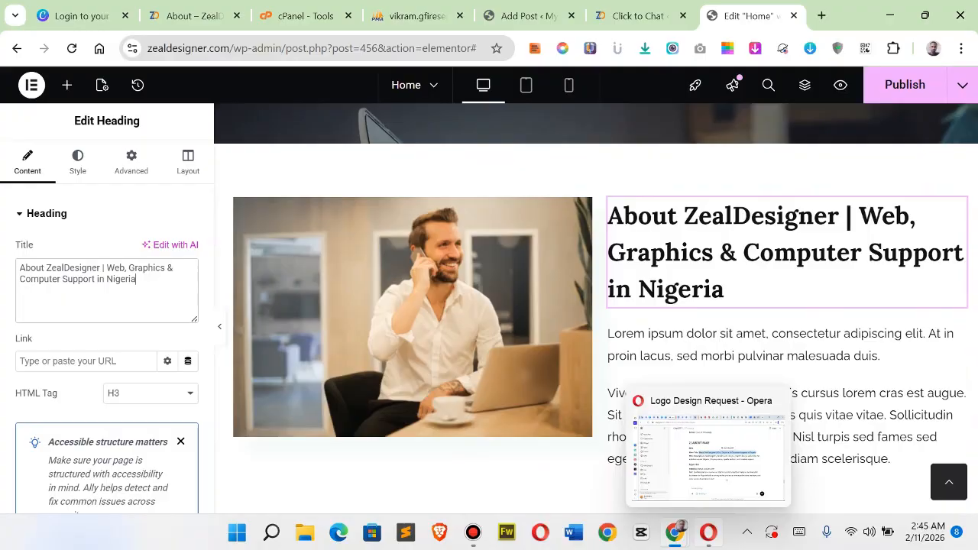
Copy the About page's meta description from the ChatGPT conversation in Opera and return to Elementor in Chrome.
left_click(709, 533)
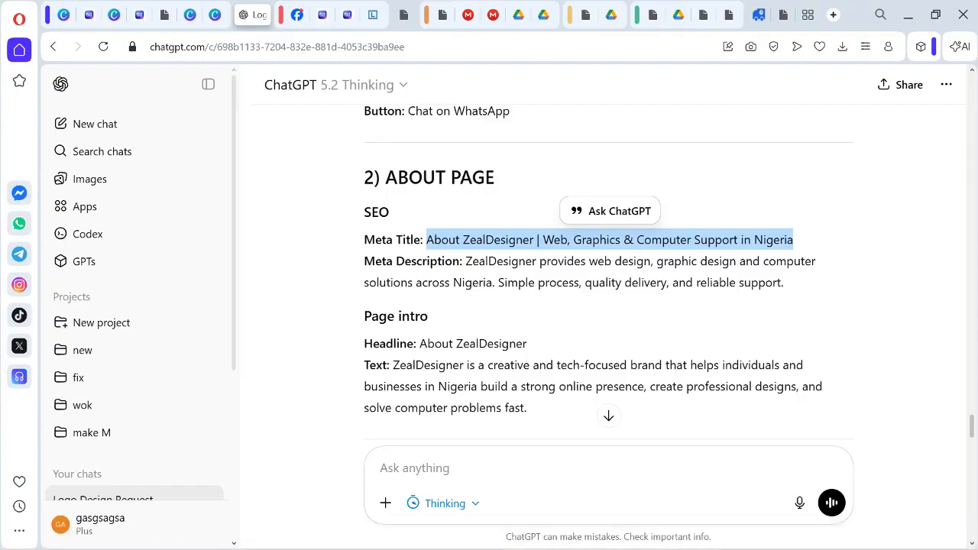
left_click_drag(466, 261, 784, 282)
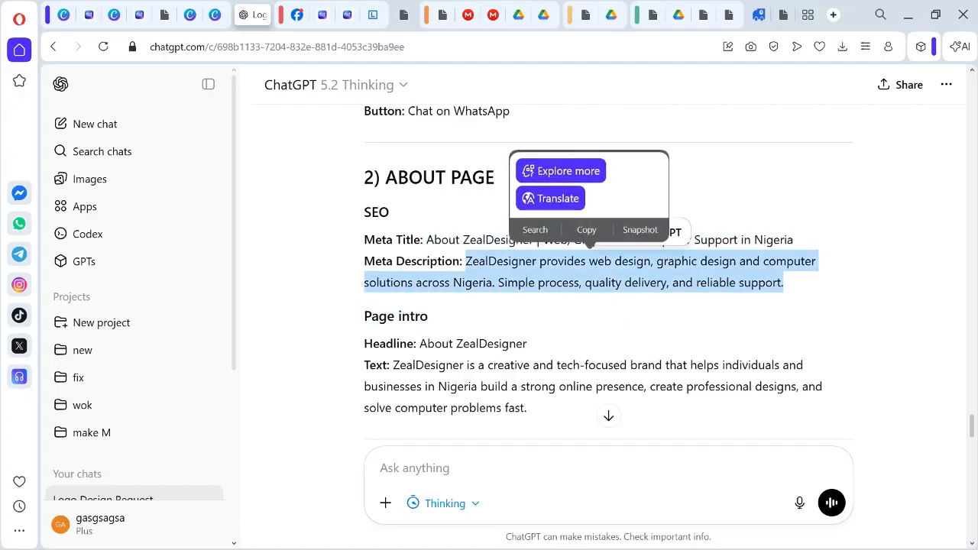
right_click(647, 273)
left_click(662, 336)
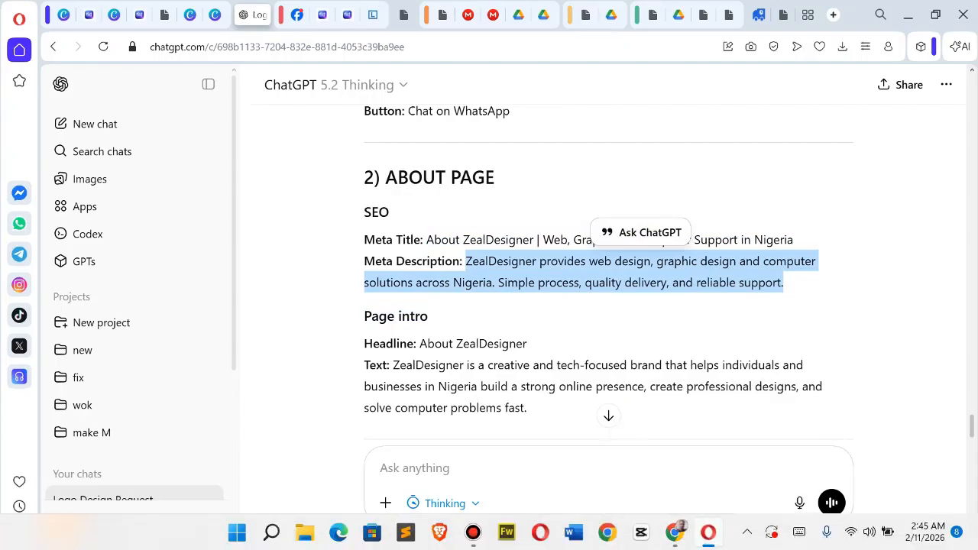
left_click(675, 532)
Replace the lorem ipsum text below the About heading with the copied ZealDesigner meta description.
left_click(765, 415)
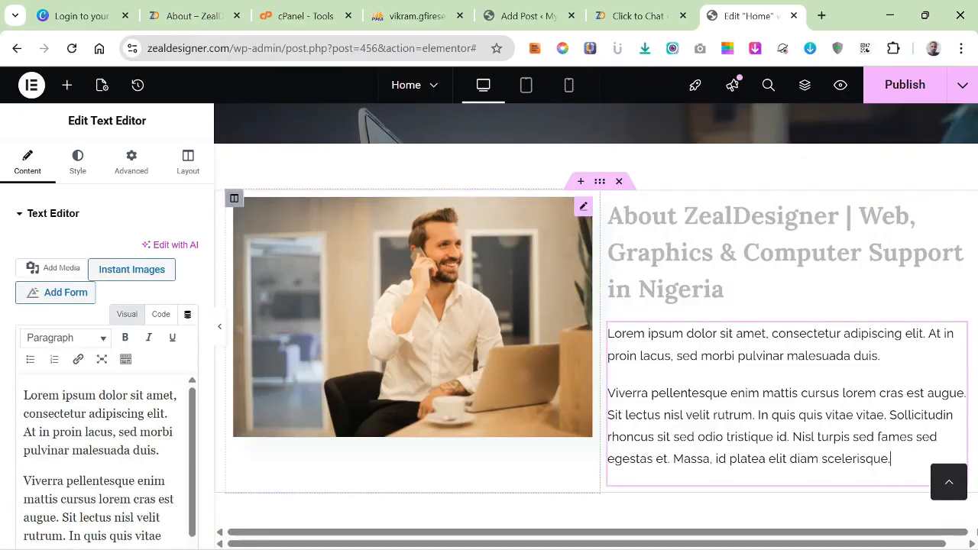
left_click(24, 395)
left_click_drag(24, 395, 118, 496)
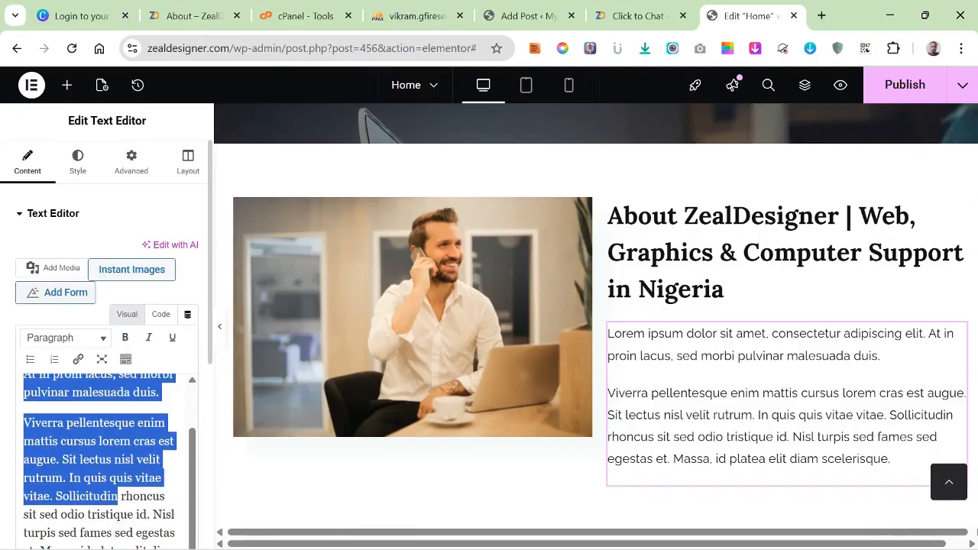
left_click(109, 478)
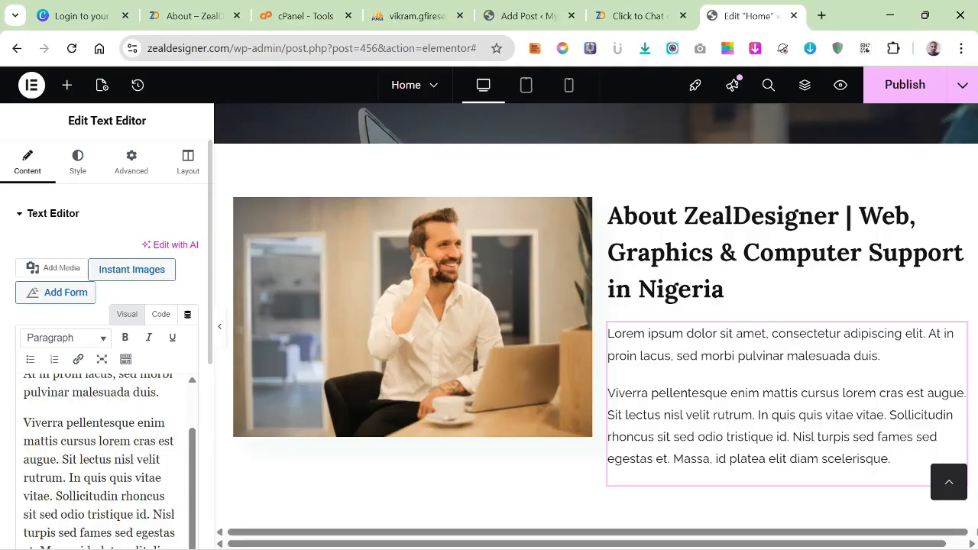
key("ctrl+a")
key("ctrl+v")
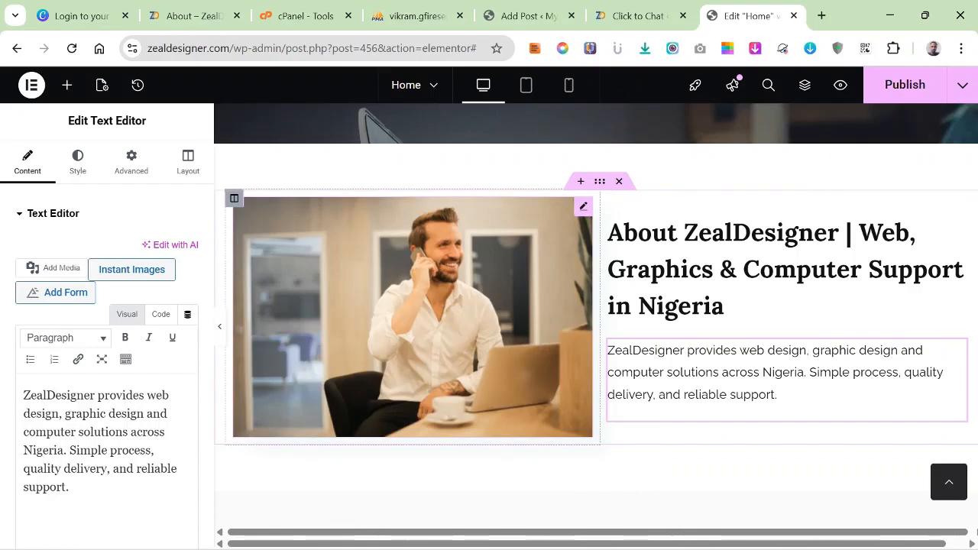
Start replacing the About section's image and search Unsplash through Instant Images for "computer".
left_click(412, 317)
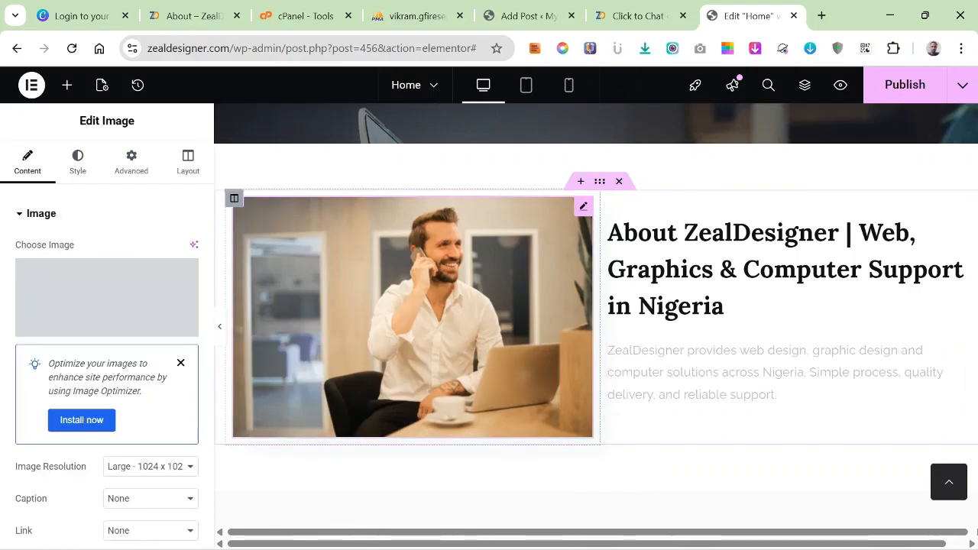
left_click(181, 363)
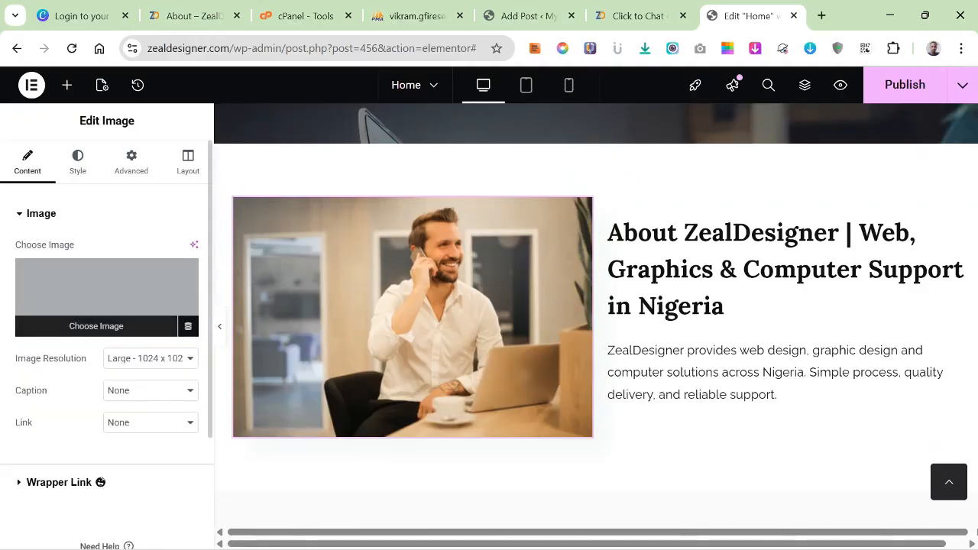
left_click(98, 327)
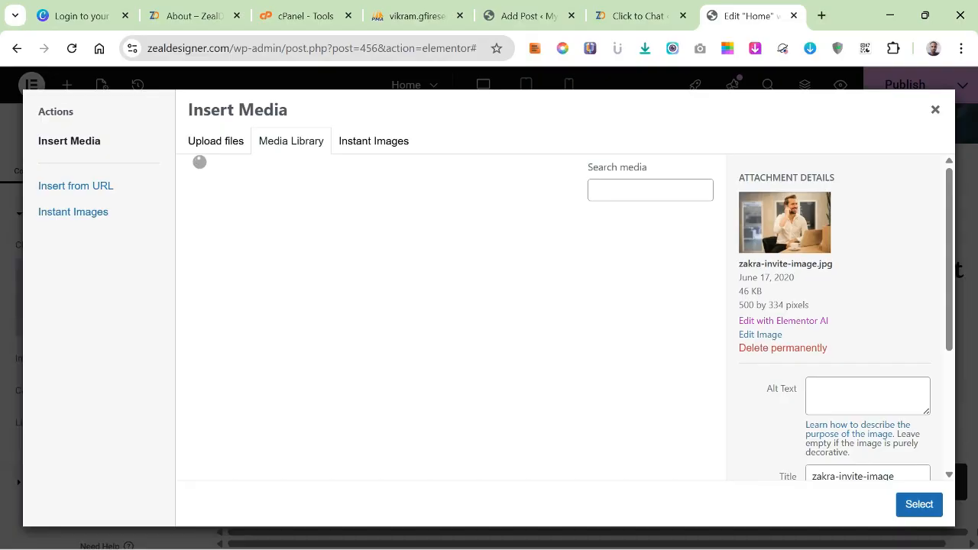
left_click(373, 141)
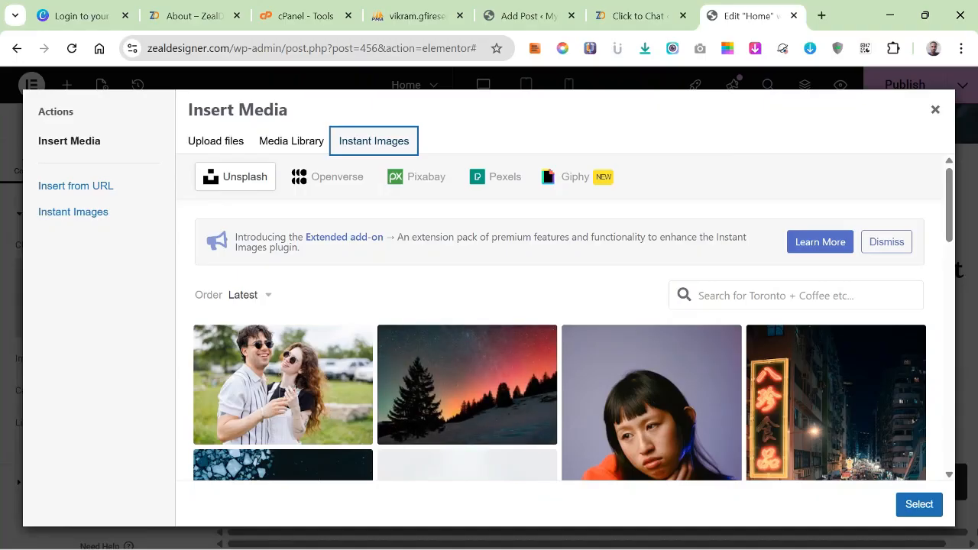
left_click(797, 296)
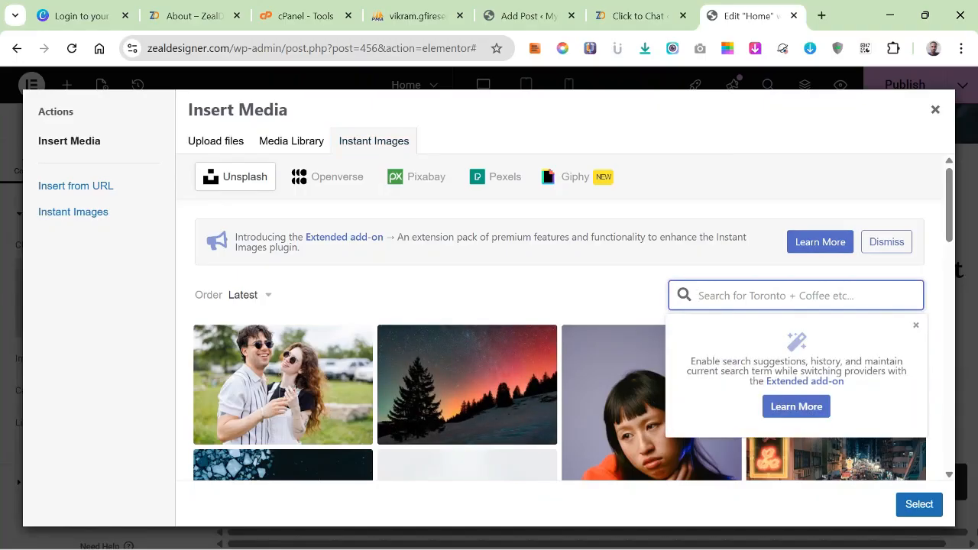
type("comp")
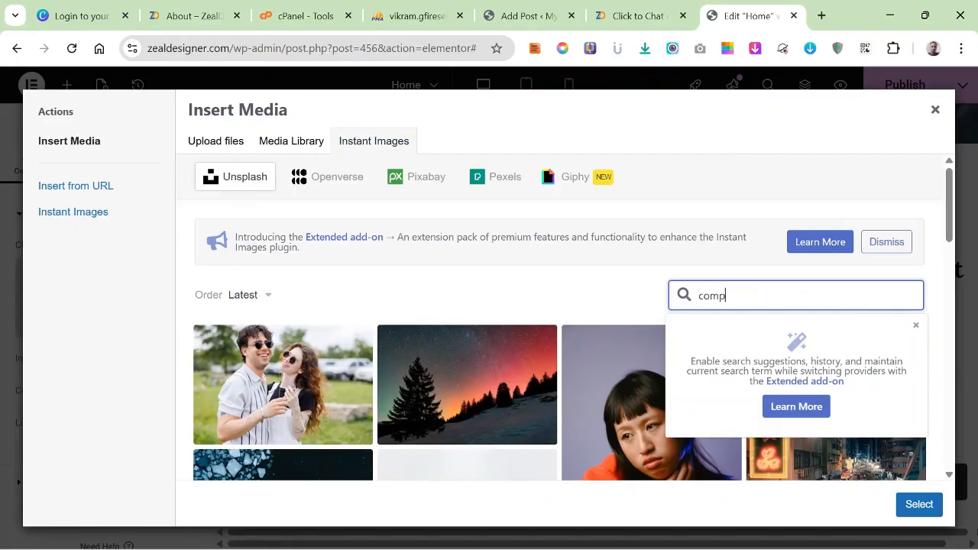
type("uter")
key("Return")
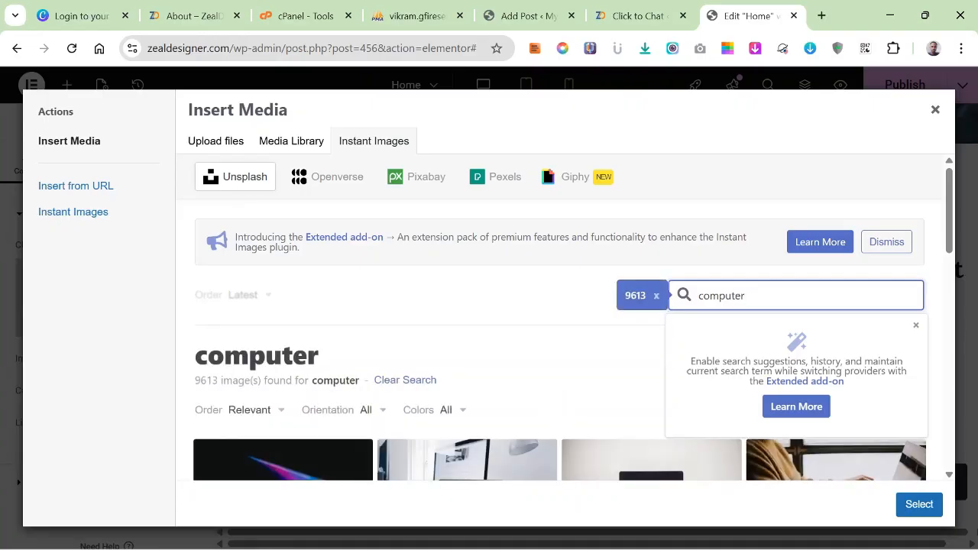
Browse the computer photos and insert the one of a person in a mustard sweater typing on a laptop as the About section's image.
scroll(466, 383, "down", 3)
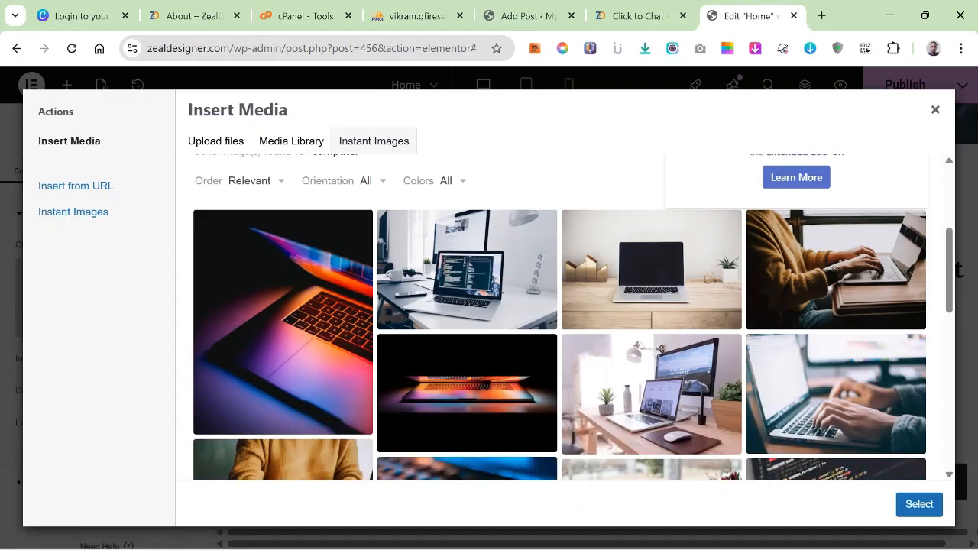
scroll(467, 382, "down", 1)
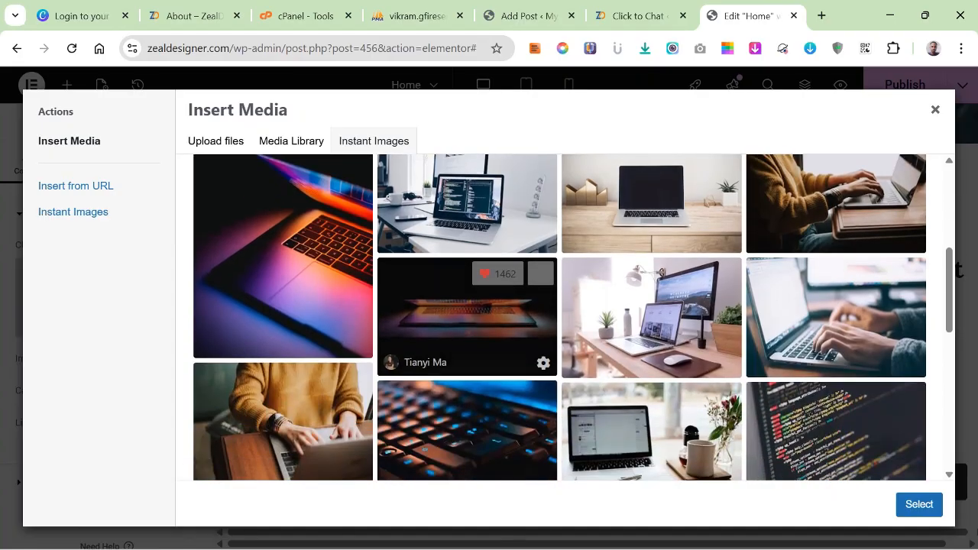
scroll(467, 351, "down", 1)
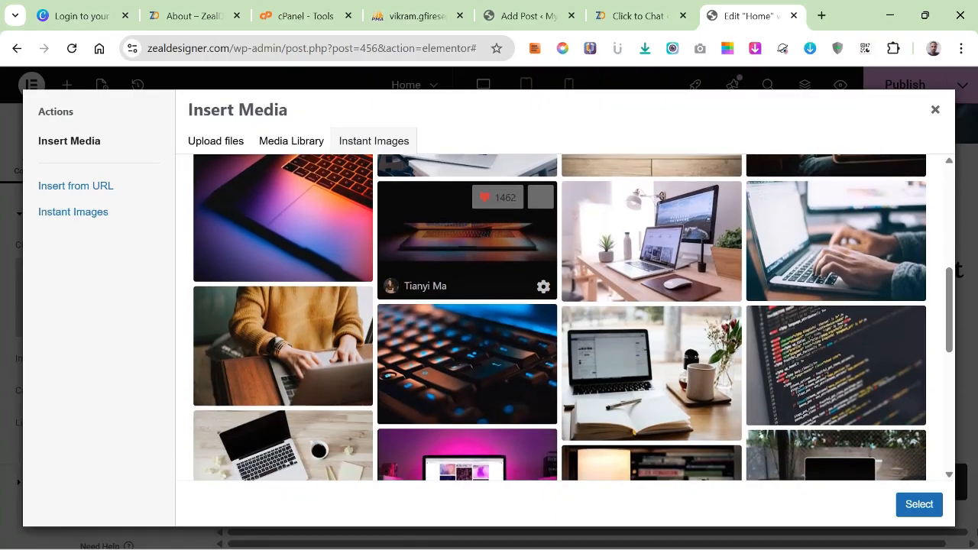
scroll(467, 352, "down", 2)
scroll(467, 352, "down", 2)
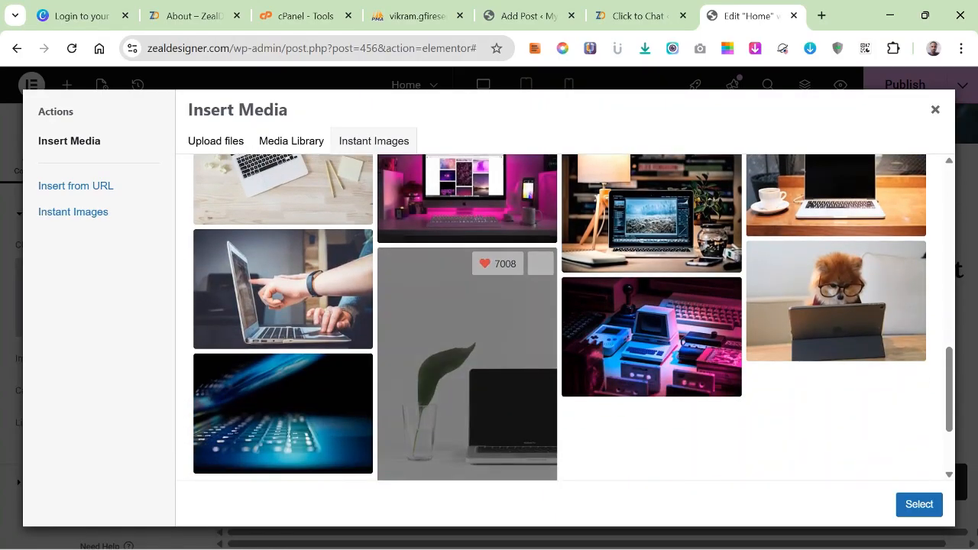
scroll(467, 351, "down", 2)
scroll(467, 352, "up", 3)
scroll(467, 351, "down", 4)
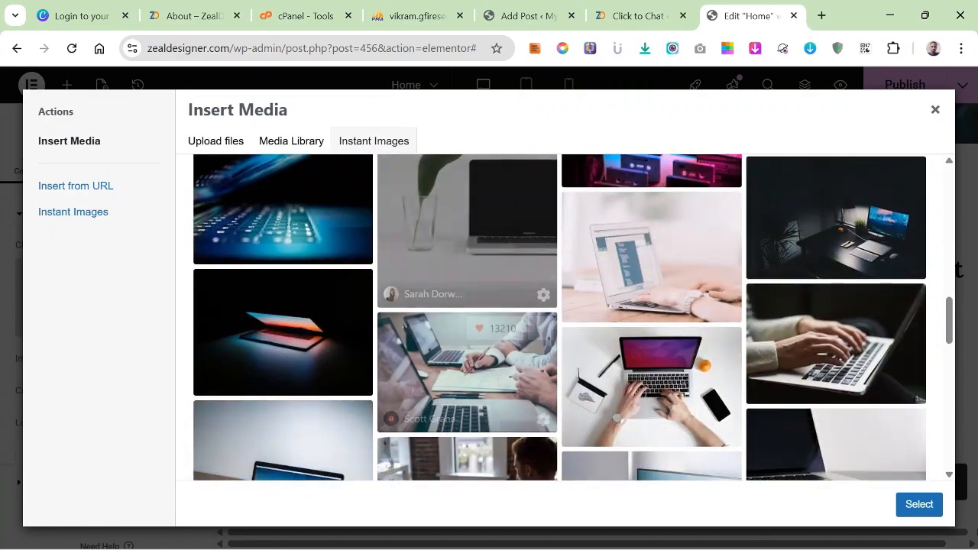
scroll(466, 352, "down", 2)
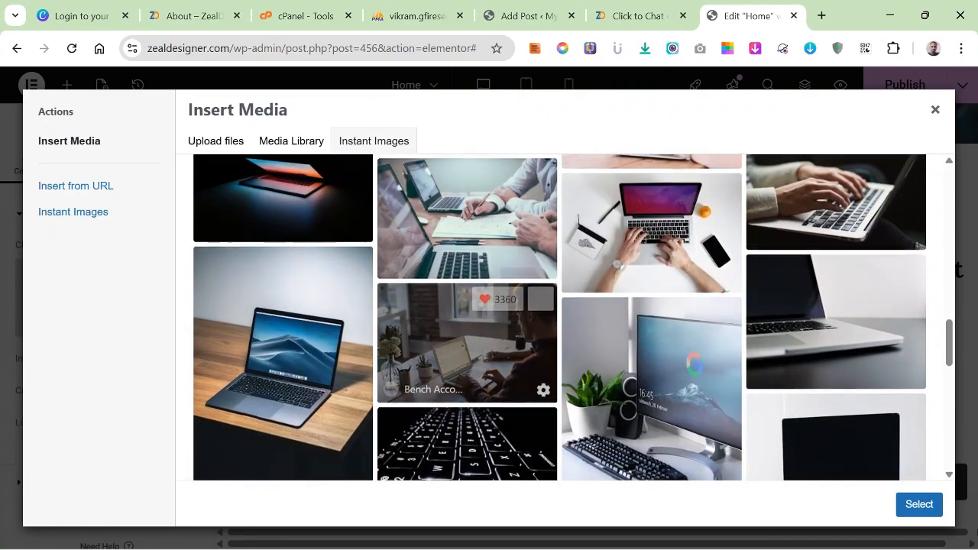
scroll(466, 351, "down", 1)
scroll(467, 352, "up", 3)
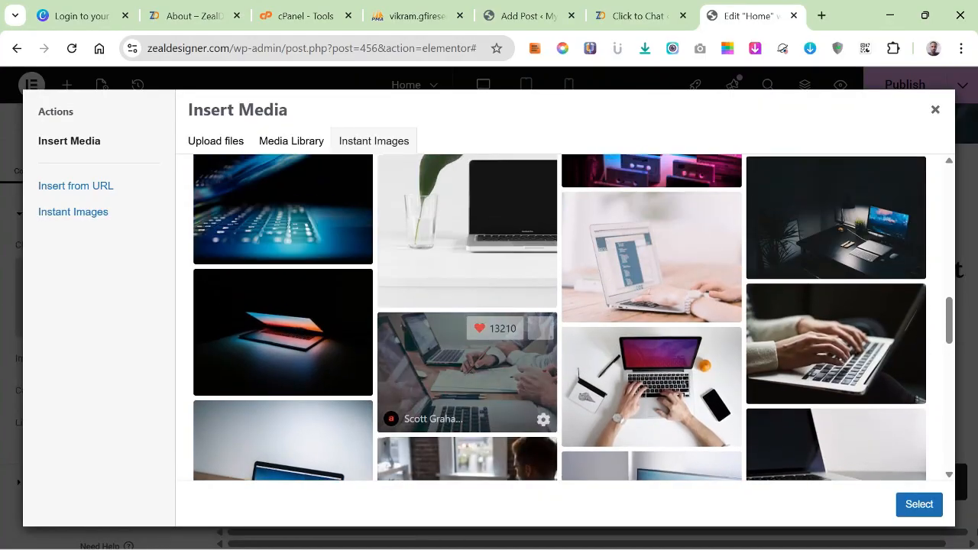
scroll(467, 351, "up", 3)
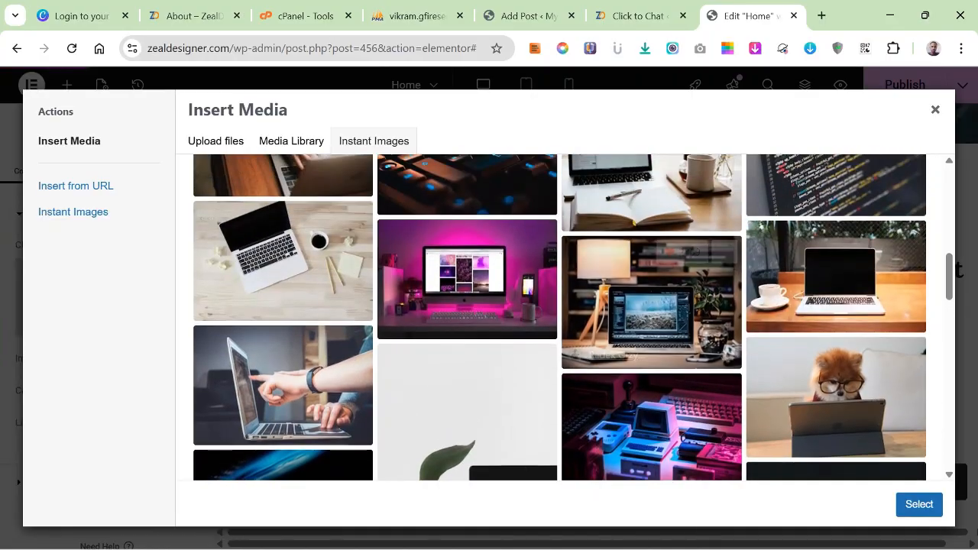
scroll(651, 412, "up", 4)
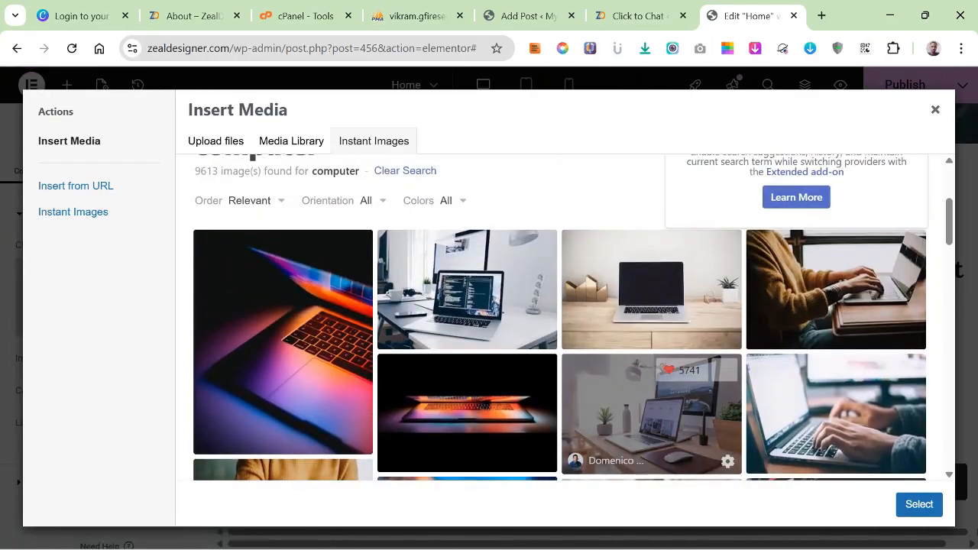
left_click(836, 289)
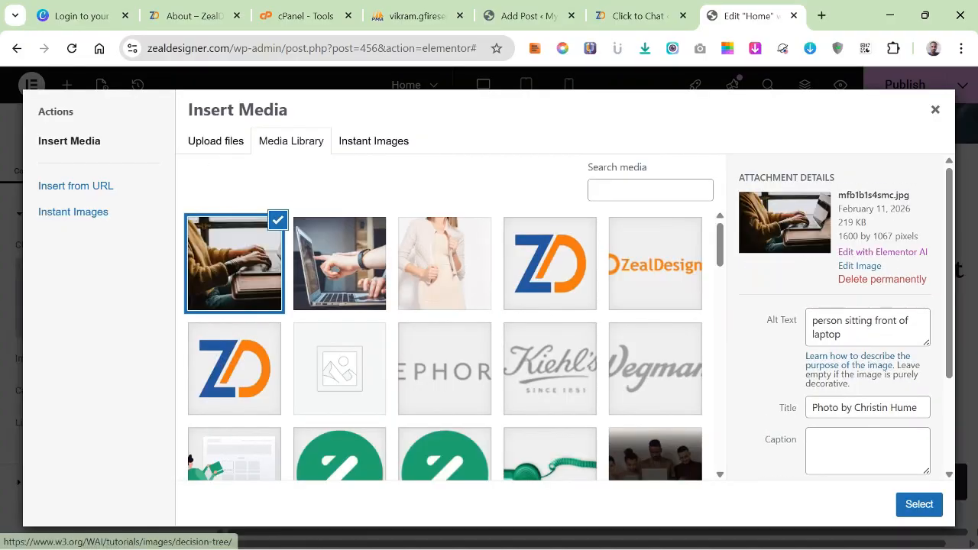
left_click(920, 505)
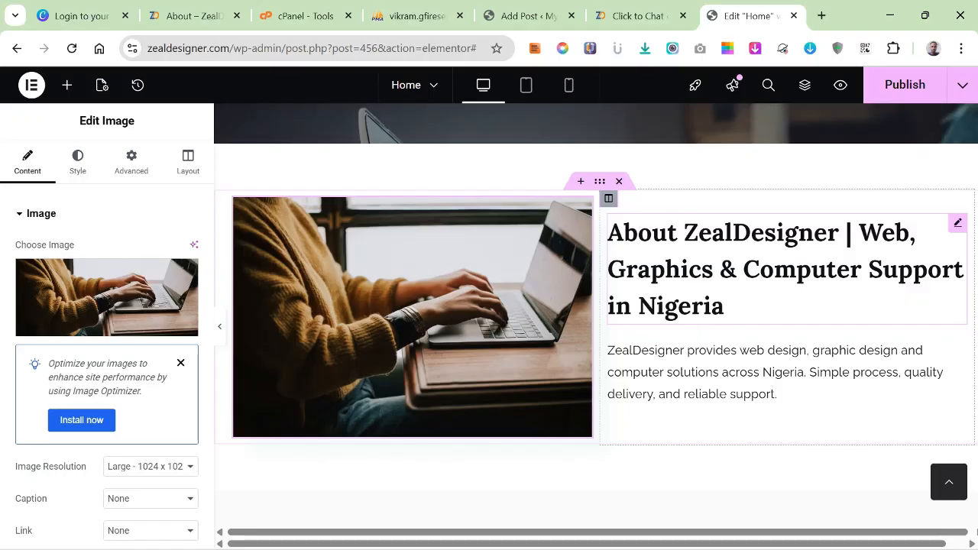
Remove the word "About" from the section heading so it reads "ZealDesigner | Web, Graphics & Computer Support in Nigeria".
left_click(726, 306)
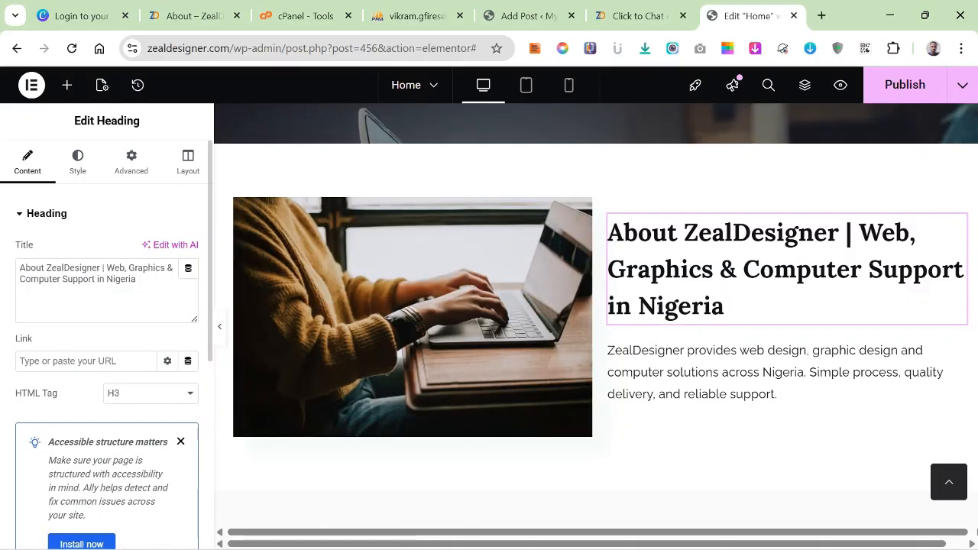
left_click_drag(107, 268, 19, 268)
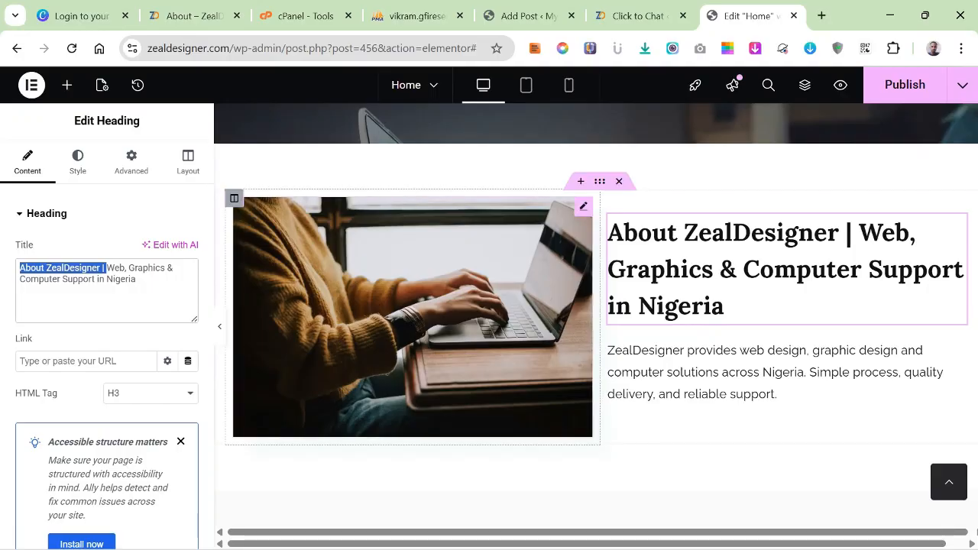
left_click(724, 306)
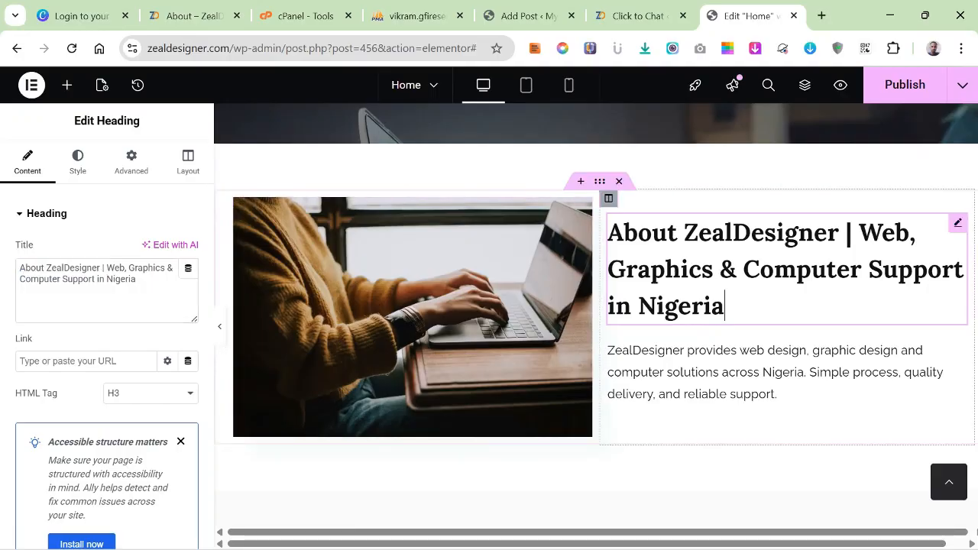
left_click_drag(107, 268, 18, 269)
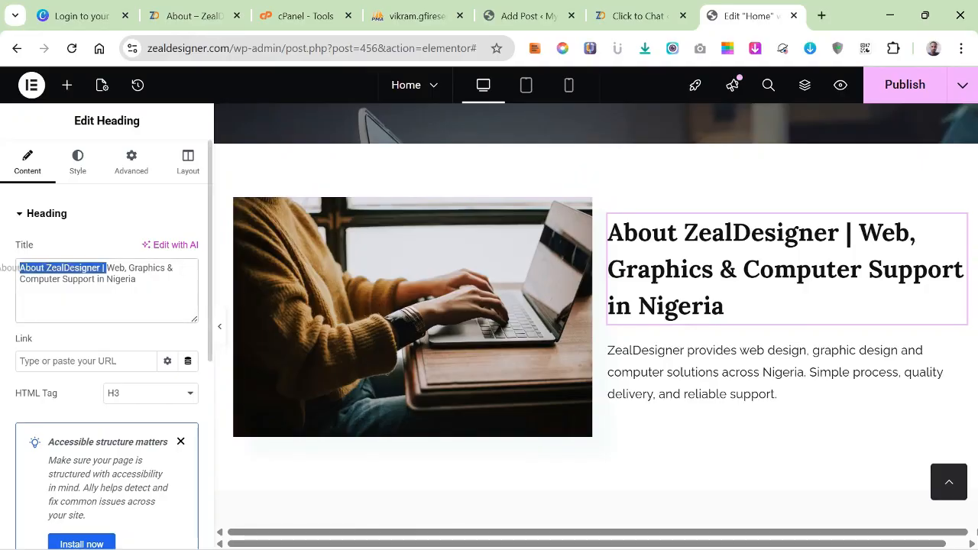
left_click(44, 268)
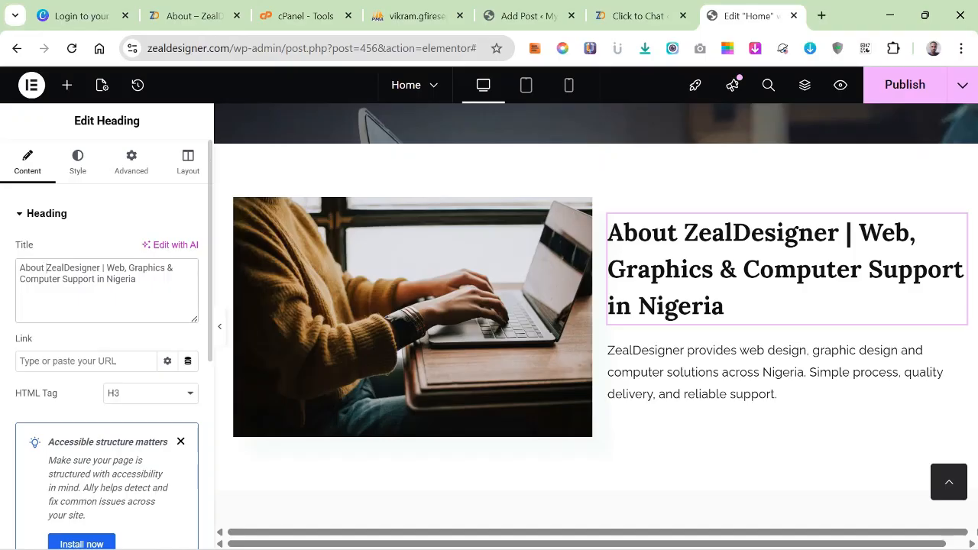
key("BackSpace")
key("BackSpace")
key("BackSpace")
key("BackSpace")
key("BackSpace")
key("BackSpace")
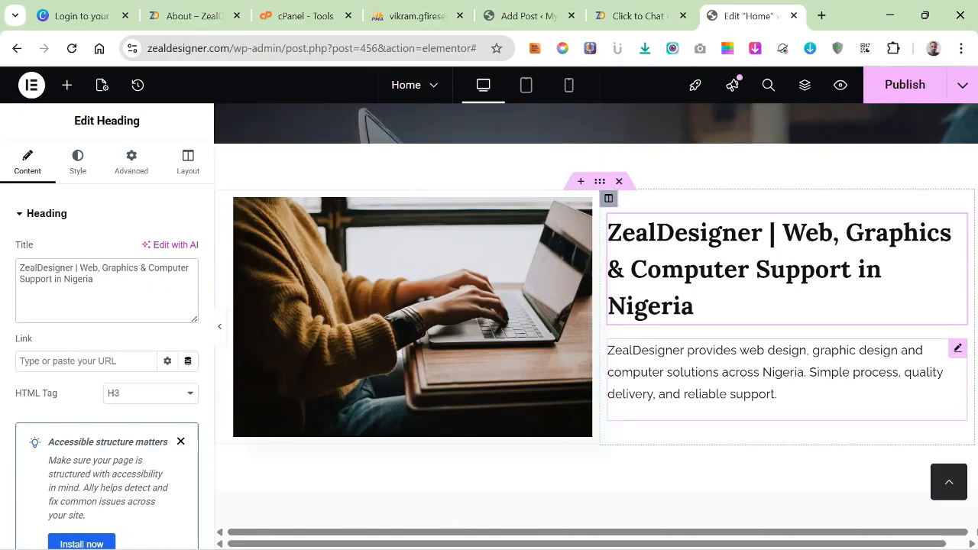
Set the font family of the paragraph below the ZealDesigner heading to Poppins.
left_click(752, 374)
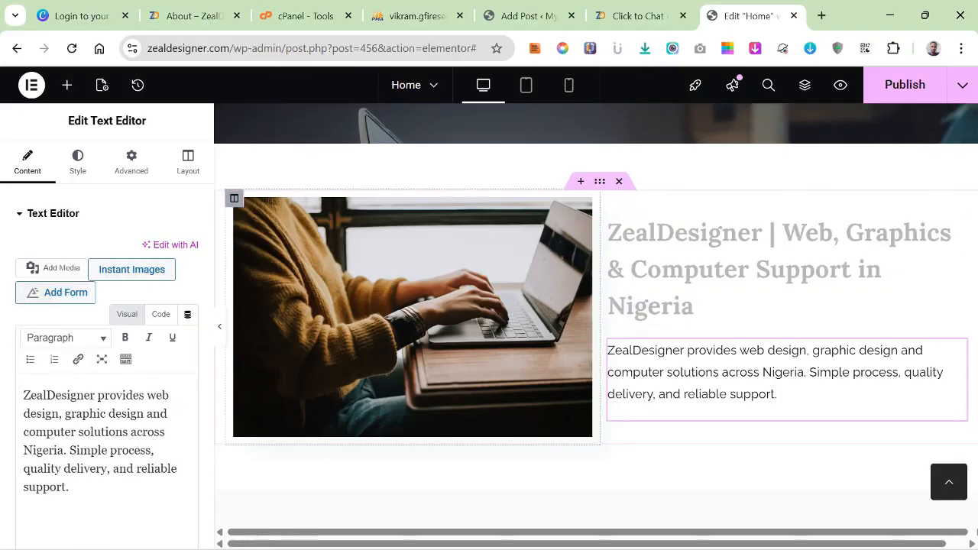
left_click(77, 162)
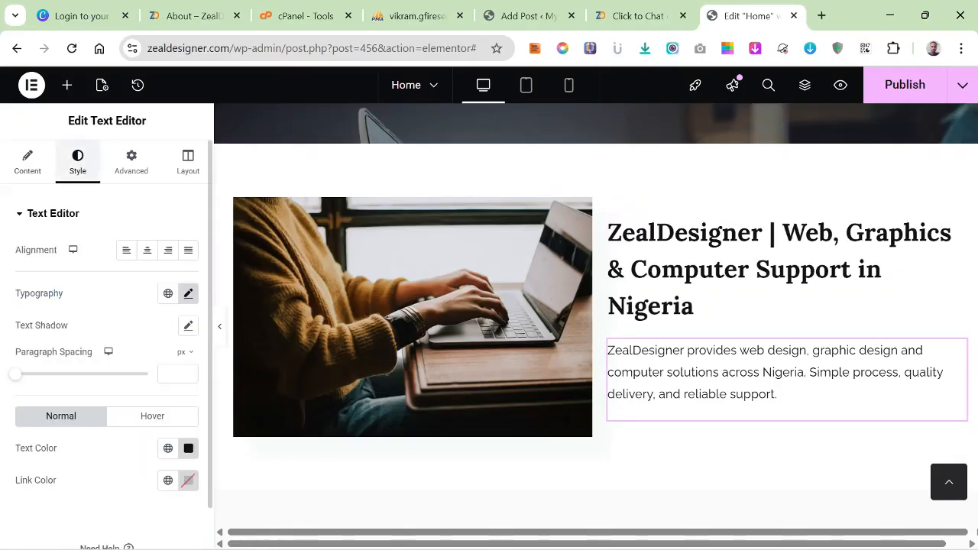
left_click(188, 293)
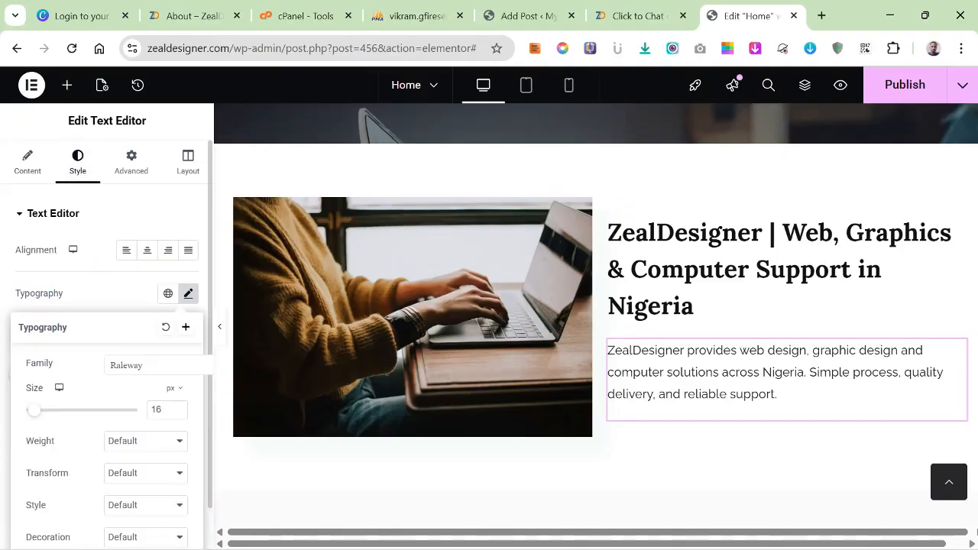
left_click(153, 365)
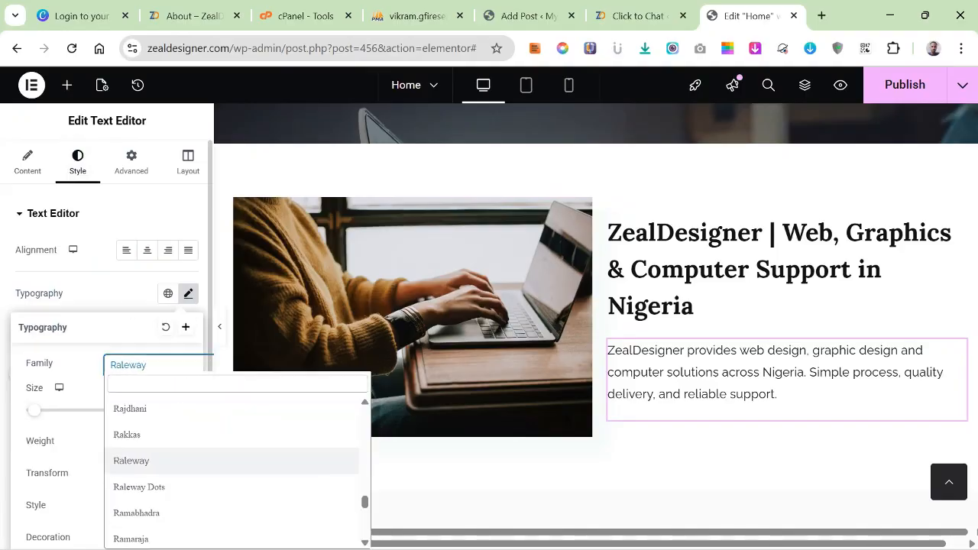
type("po")
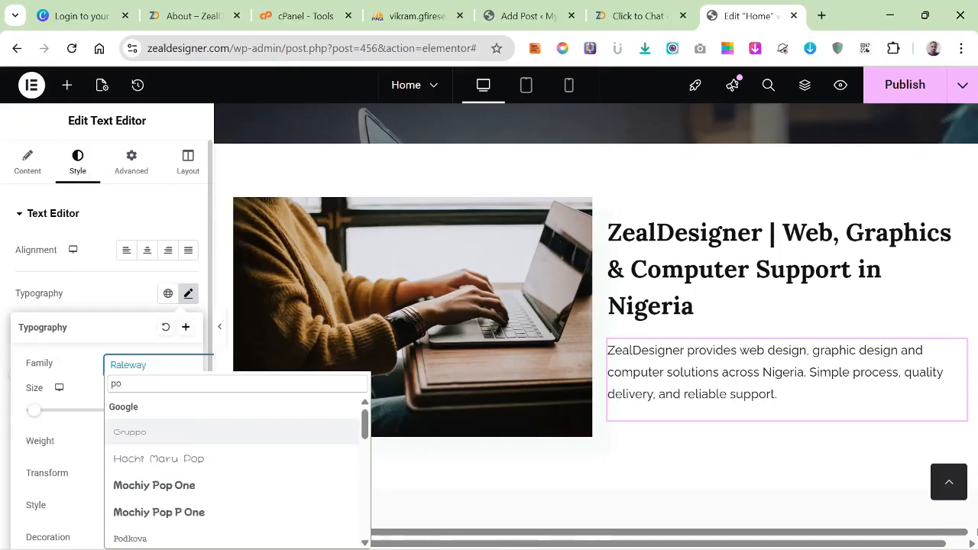
type("pp")
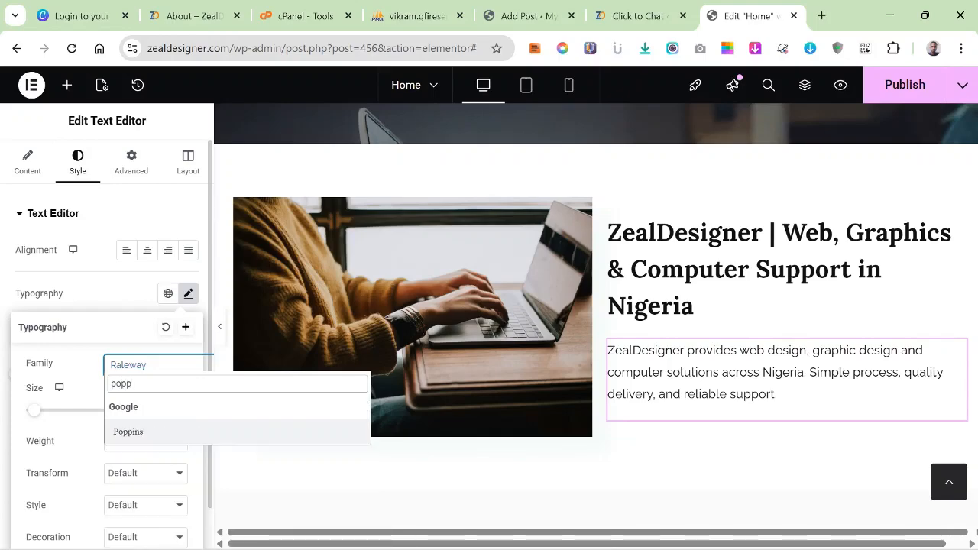
key("Return")
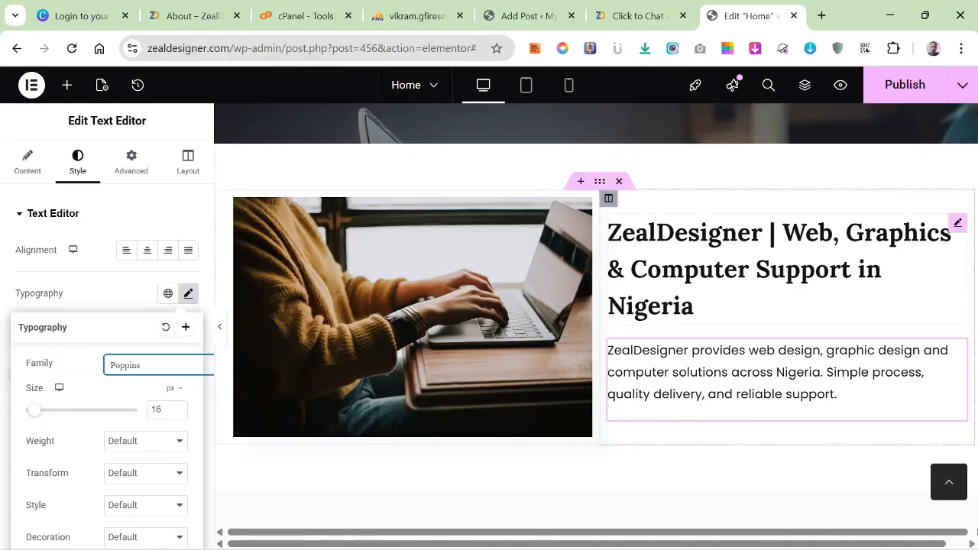
left_click(695, 305)
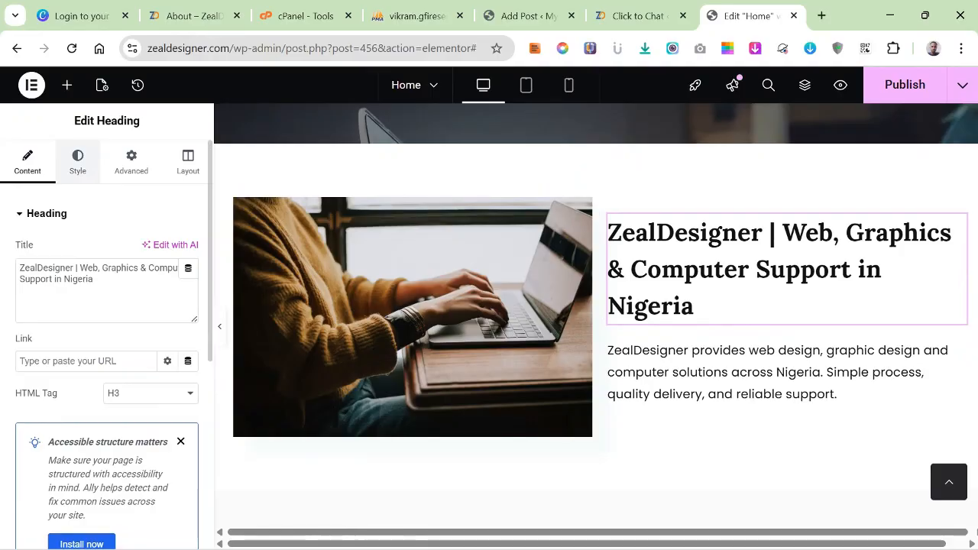
left_click(77, 162)
left_click(188, 294)
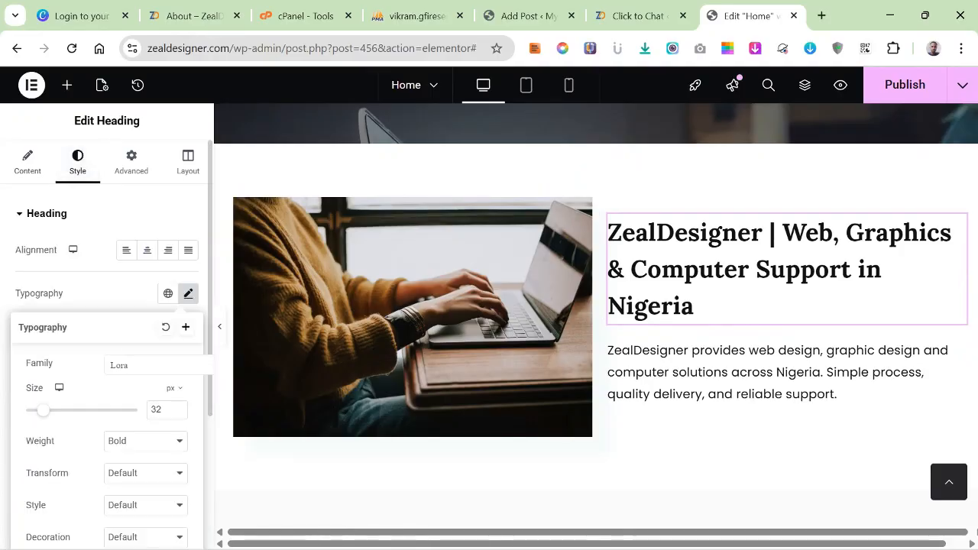
left_click(153, 365)
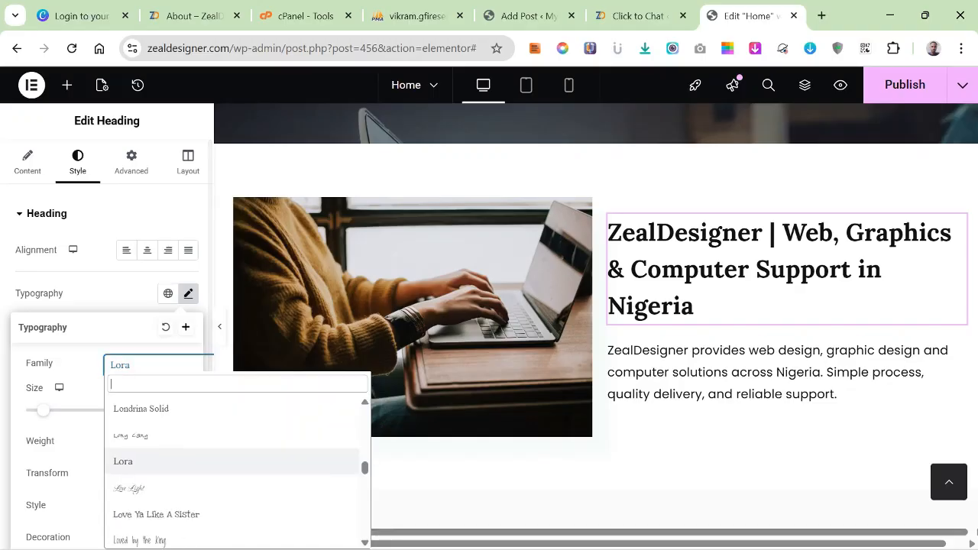
left_click(153, 366)
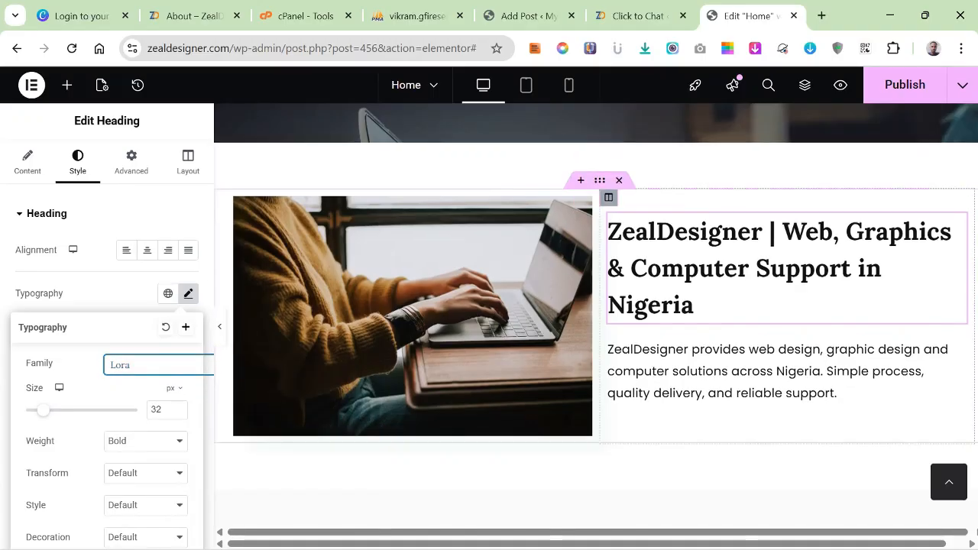
Delete the inner section with the lorem ipsum text below the "Our Awesome Portfolio" heading.
scroll(596, 314, "down", 5)
scroll(687, 367, "up", 2)
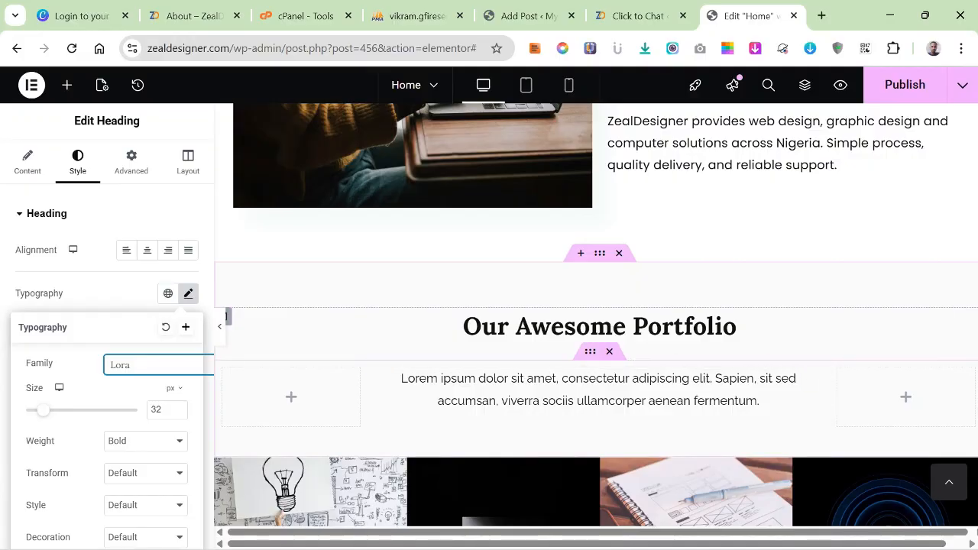
left_click(610, 351)
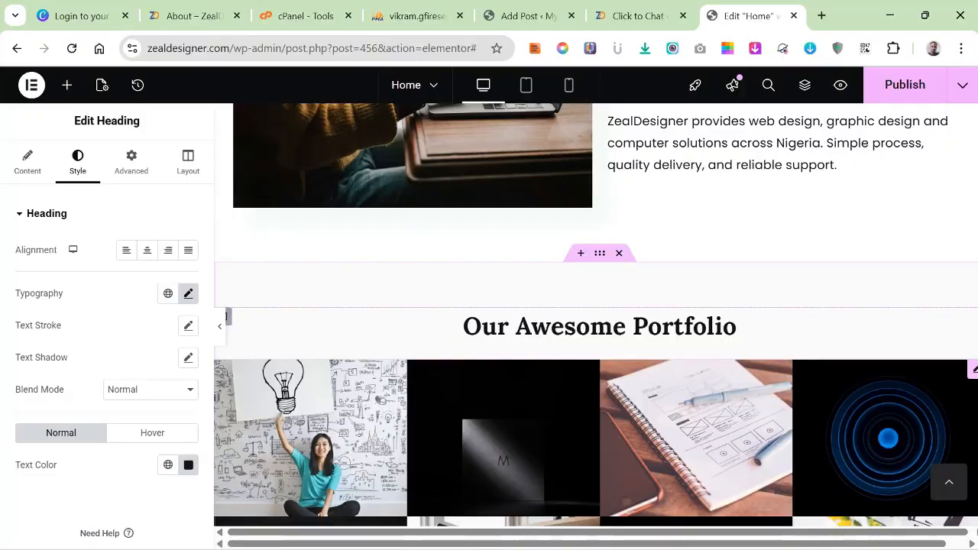
Clear all images from the gallery below the "Our Awesome Portfolio" heading.
scroll(596, 344, "down", 2)
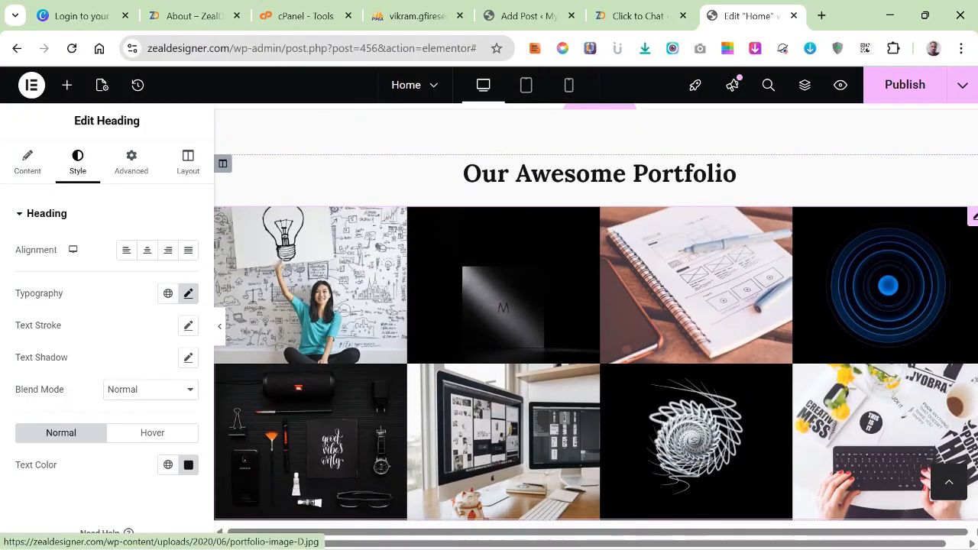
scroll(596, 344, "down", 4)
scroll(596, 313, "up", 6)
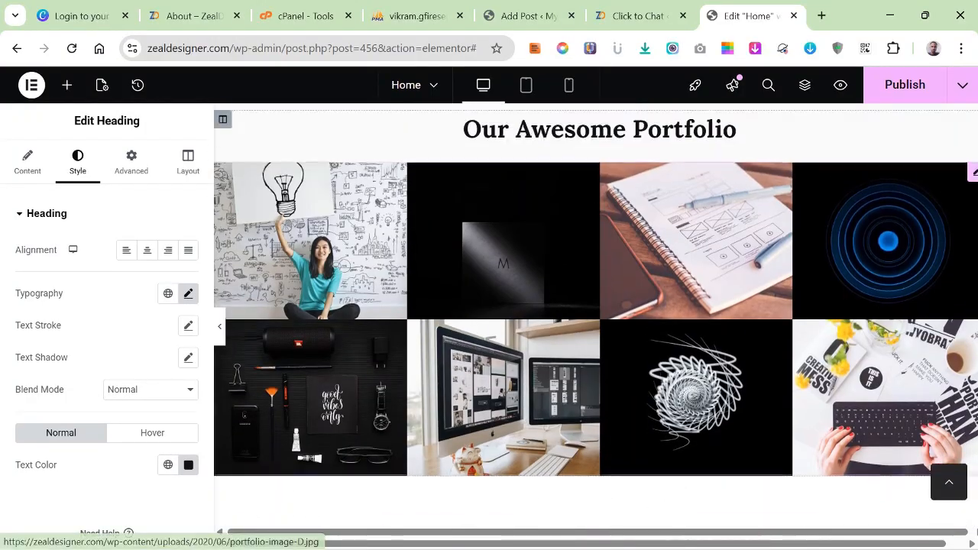
scroll(596, 321, "down", 2)
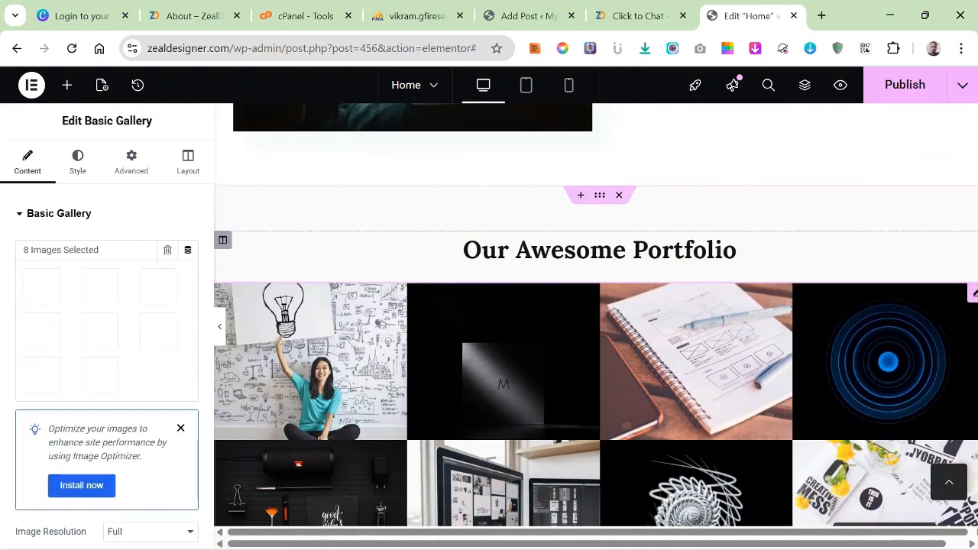
left_click(597, 361)
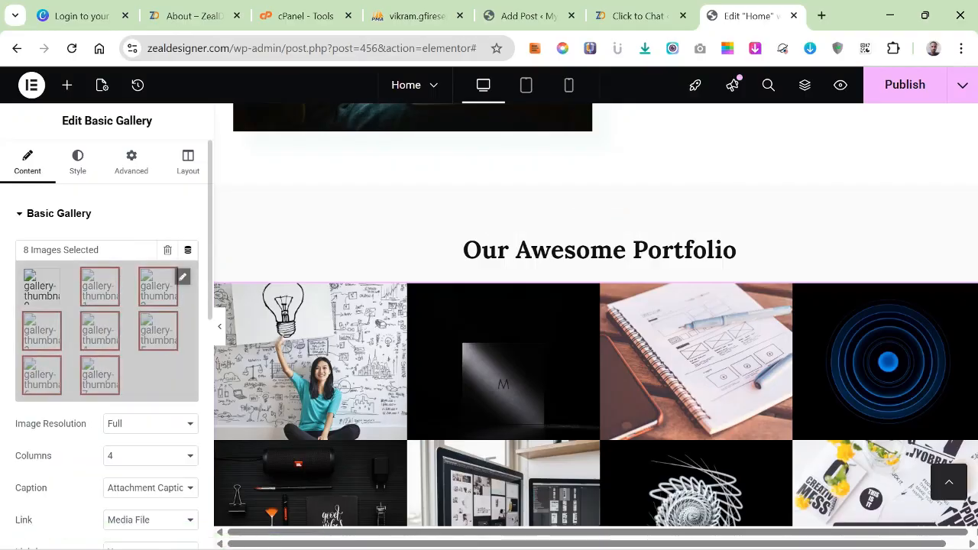
left_click(167, 250)
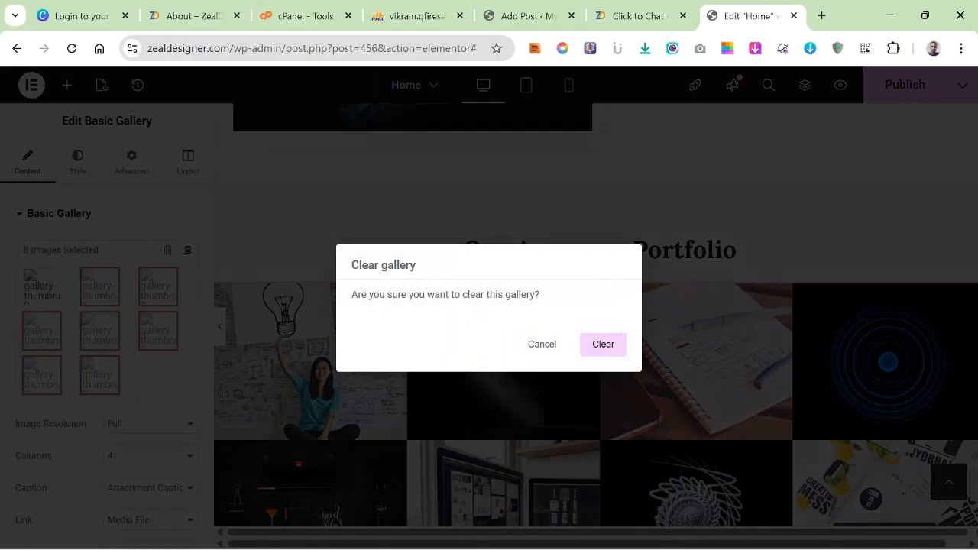
left_click(603, 344)
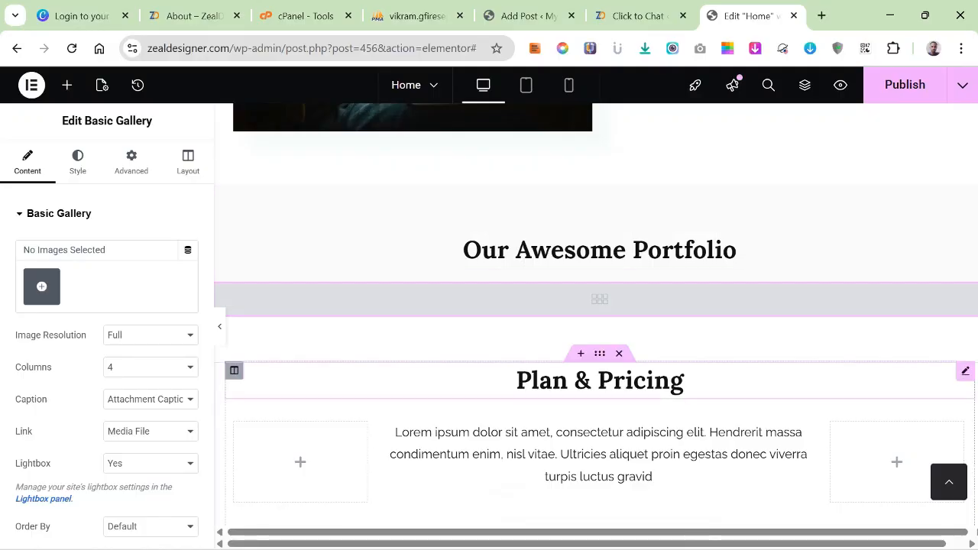
Delete the inner section with the Silver, Gold and Platinum pricing cards under "Plan & Pricing".
scroll(599, 405, "down", 4)
scroll(600, 405, "up", 5)
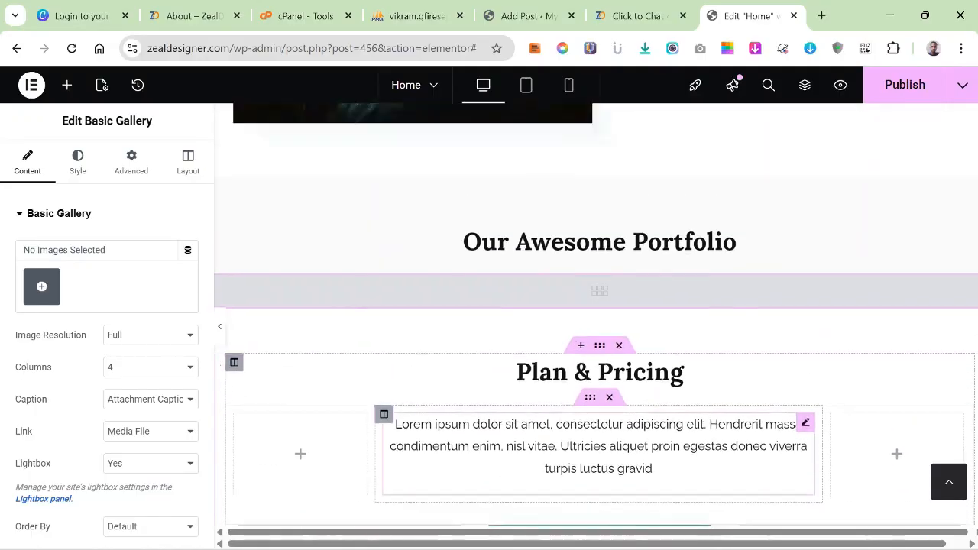
scroll(600, 420, "down", 1)
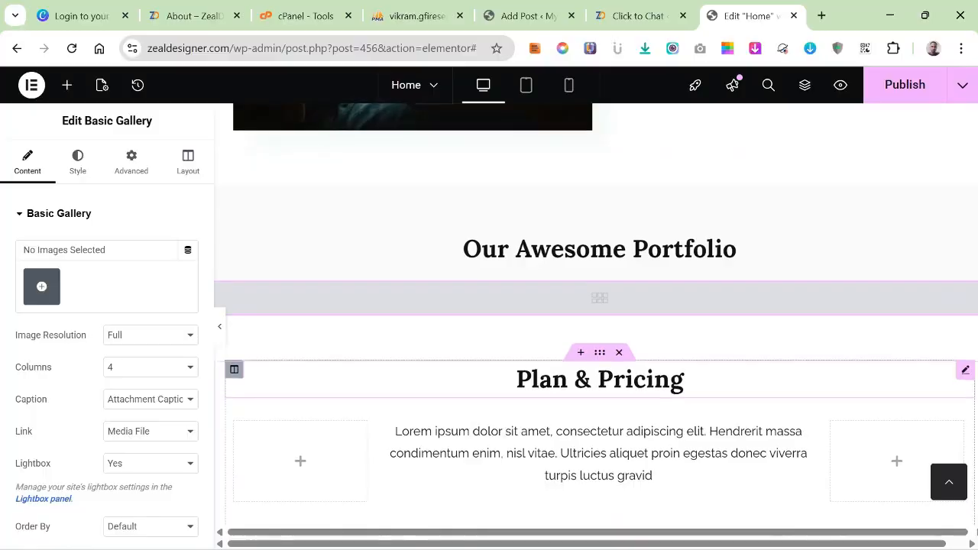
scroll(600, 405, "down", 5)
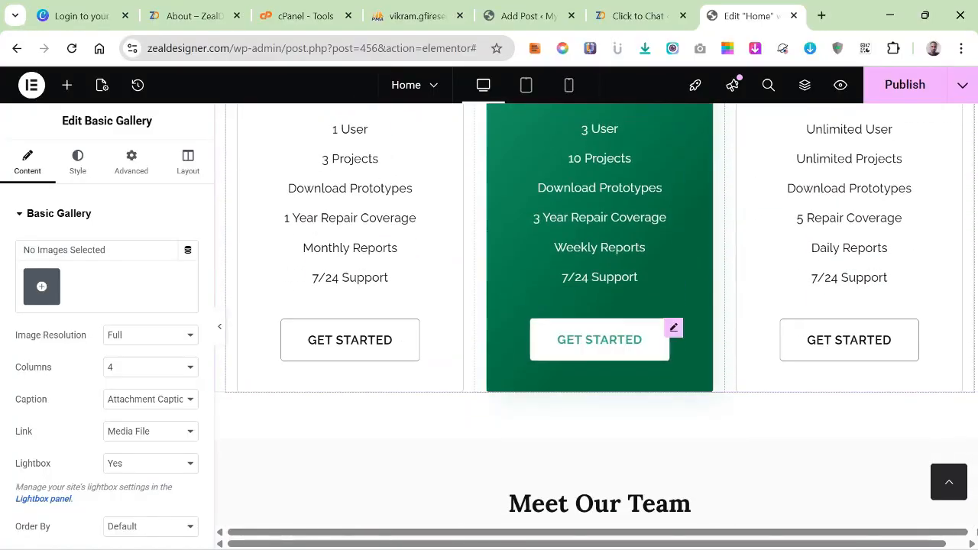
scroll(600, 329, "up", 5)
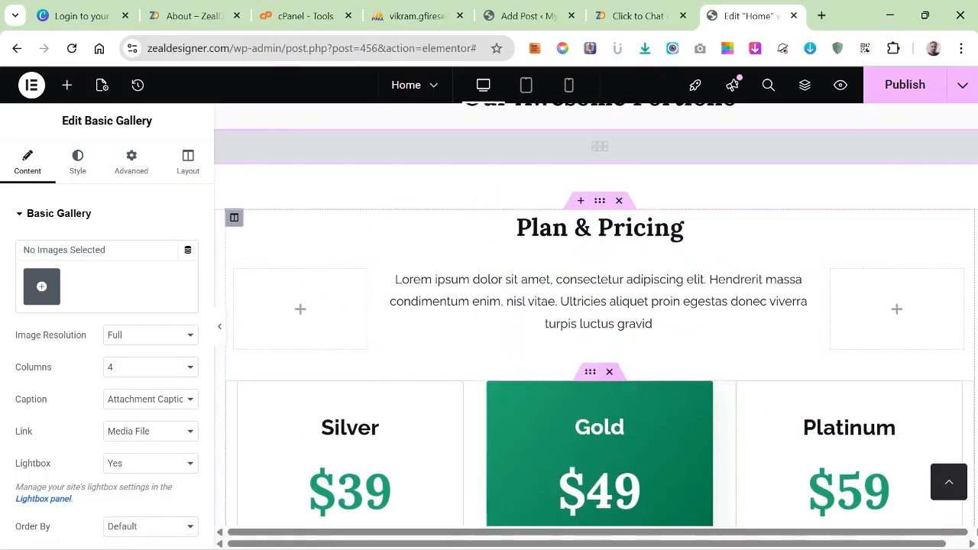
left_click(609, 372)
Delete the inner section with the lorem ipsum text below the "Meet Our Team" heading.
scroll(600, 344, "down", 2)
scroll(687, 367, "down", 4)
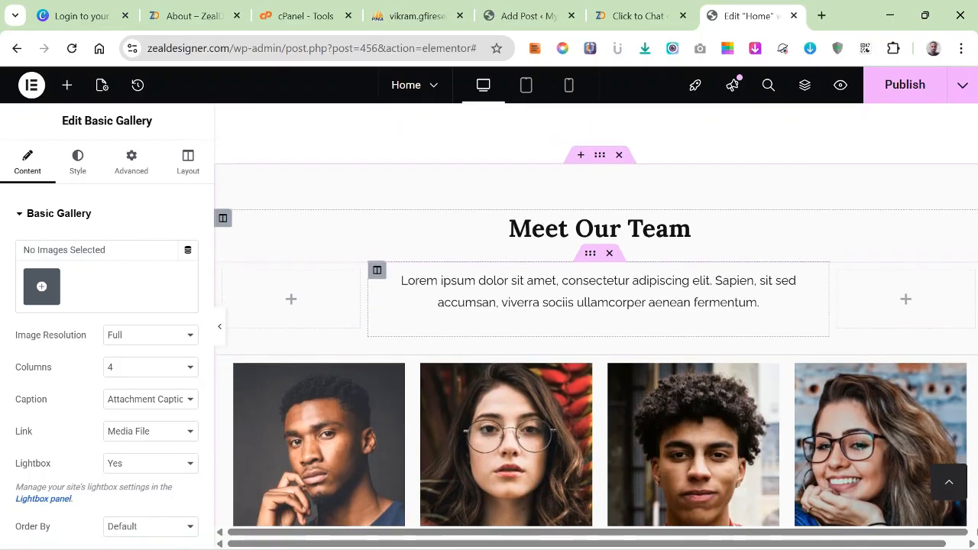
scroll(688, 367, "up", 2)
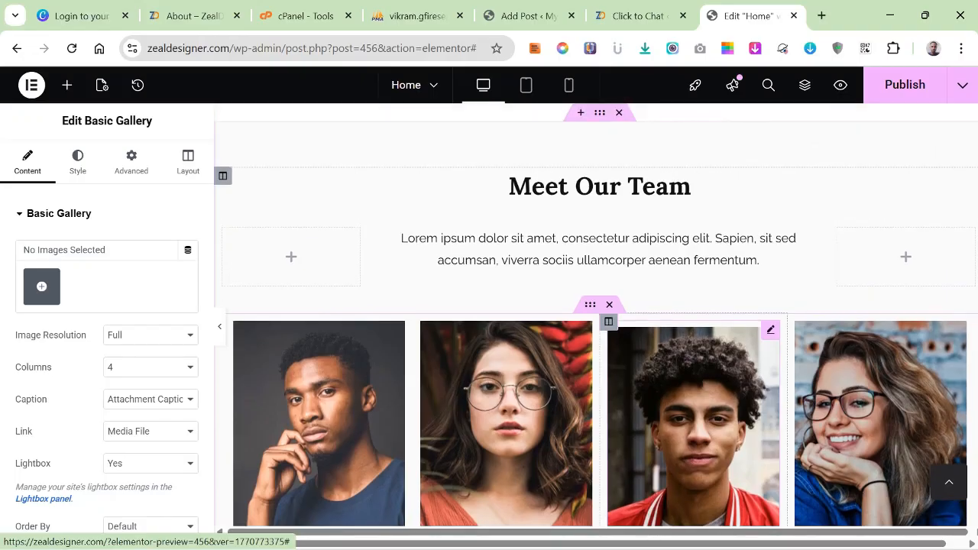
scroll(596, 321, "up", 2)
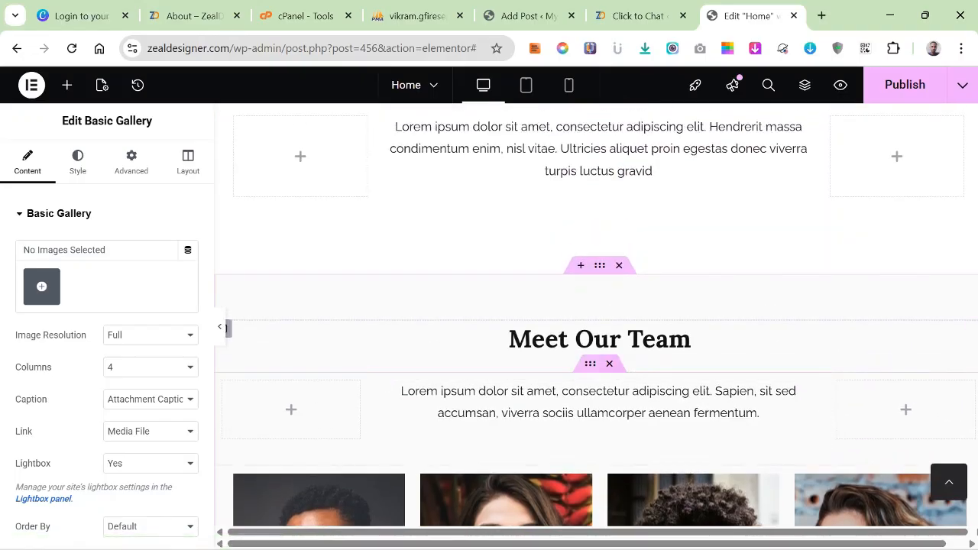
left_click(609, 364)
Delete the inner section holding the four team member photos under "Meet Our Team".
scroll(688, 428, "down", 1)
scroll(688, 428, "up", 1)
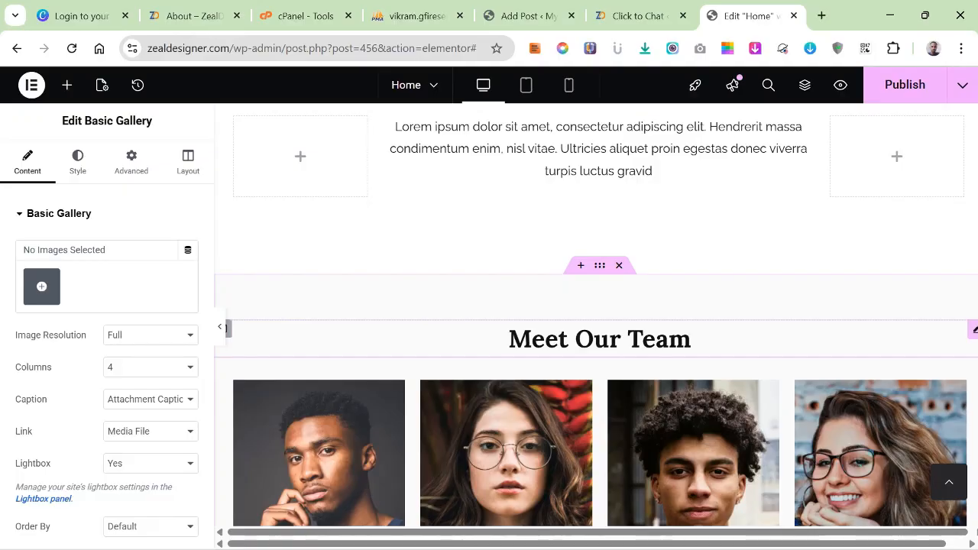
scroll(596, 321, "down", 1)
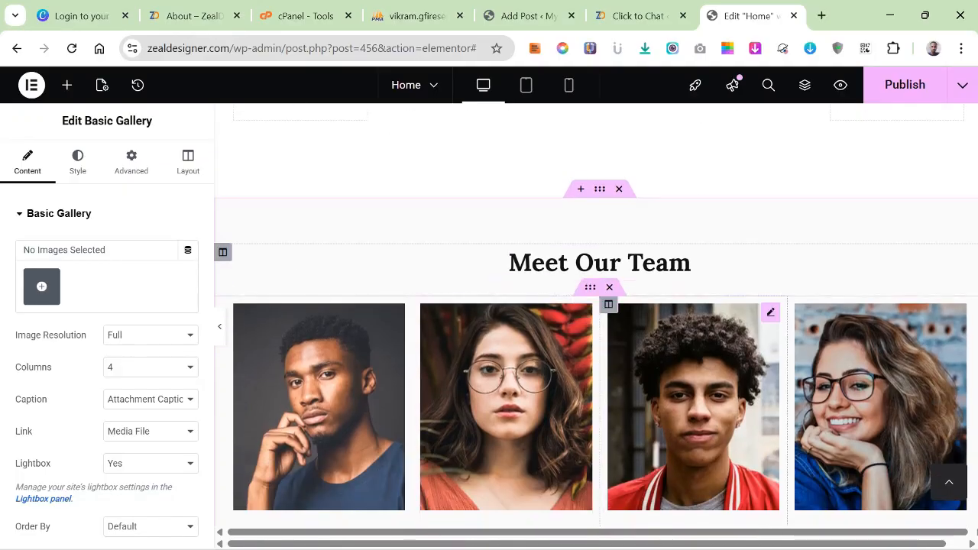
left_click(609, 288)
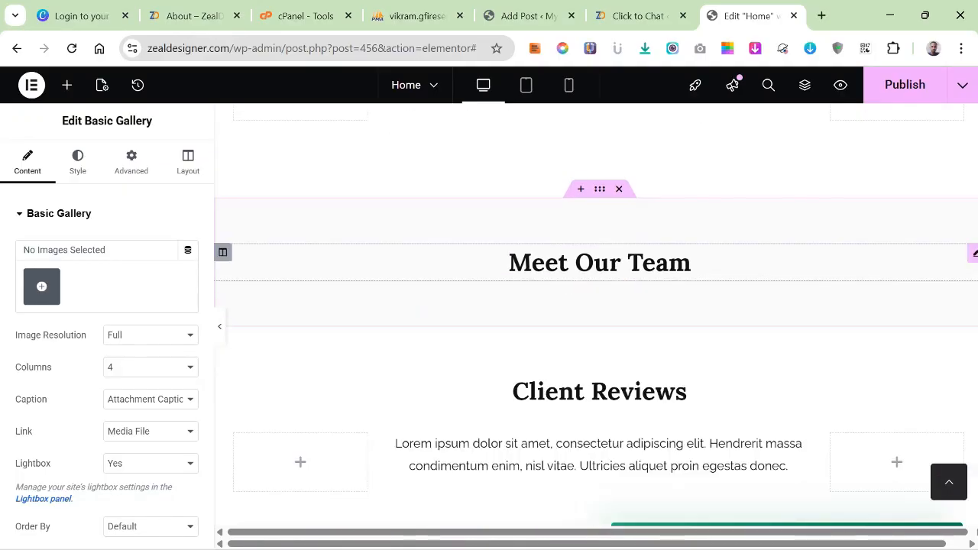
Delete the whole "Client Reviews" section from the page.
scroll(611, 394, "down", 2)
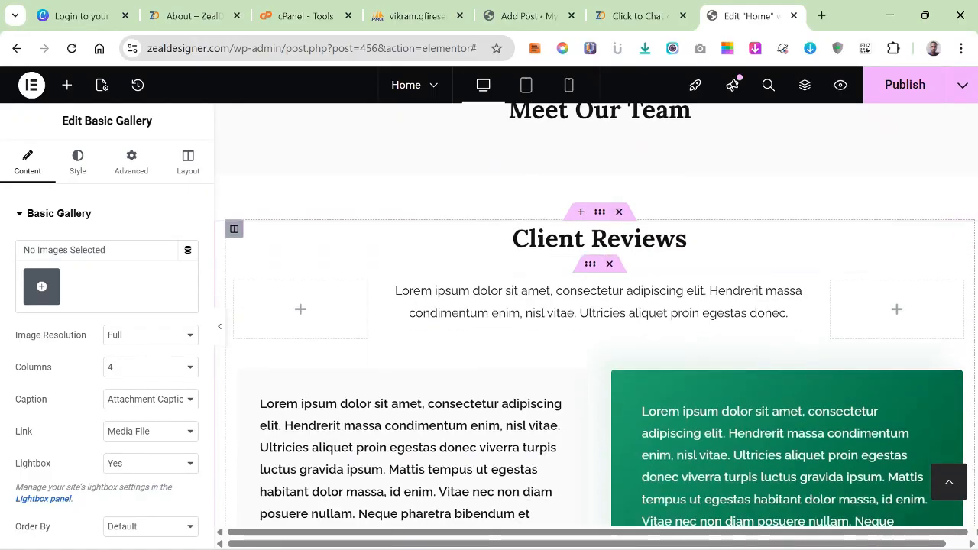
scroll(611, 394, "up", 2)
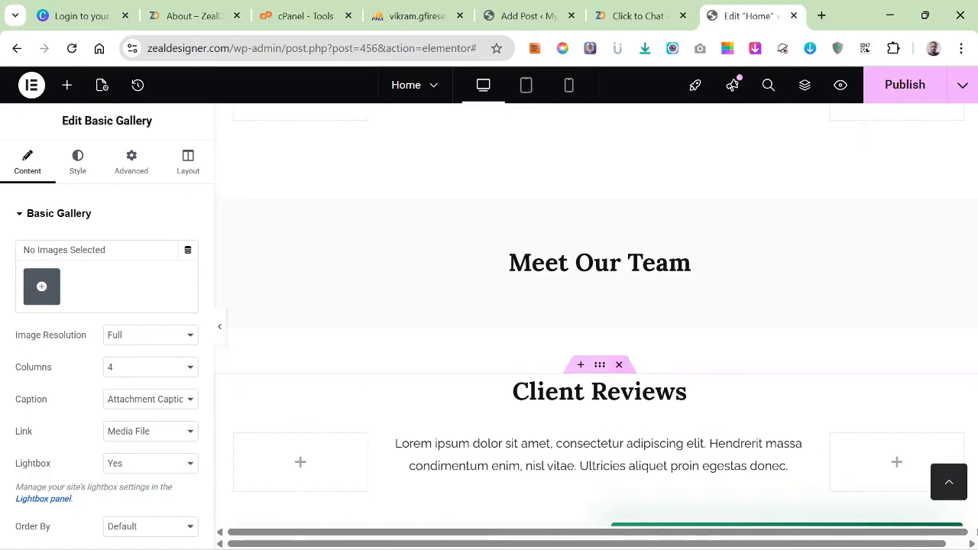
left_click(619, 365)
Delete the "Meet Our Team" heading widget above the video section.
scroll(596, 315, "down", 5)
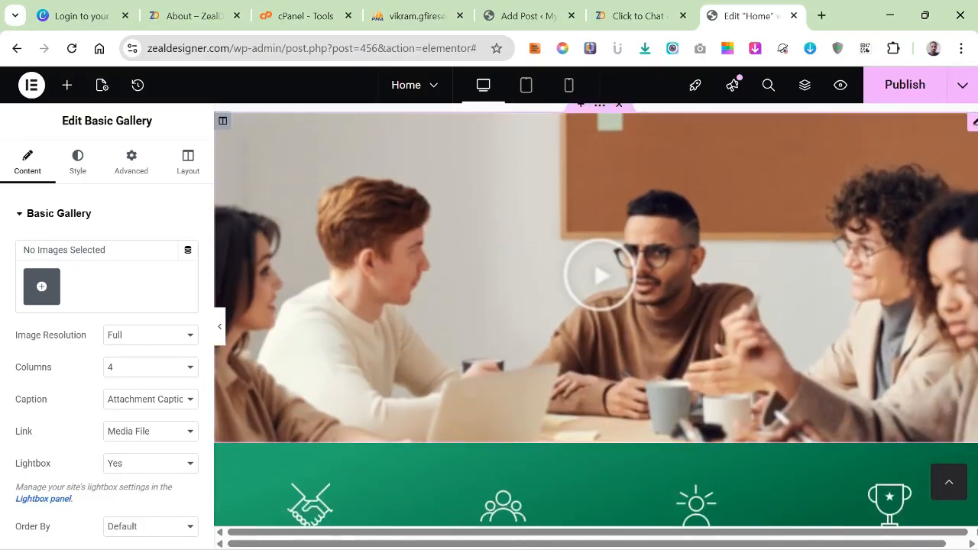
scroll(596, 315, "up", 6)
scroll(599, 382, "up", 1)
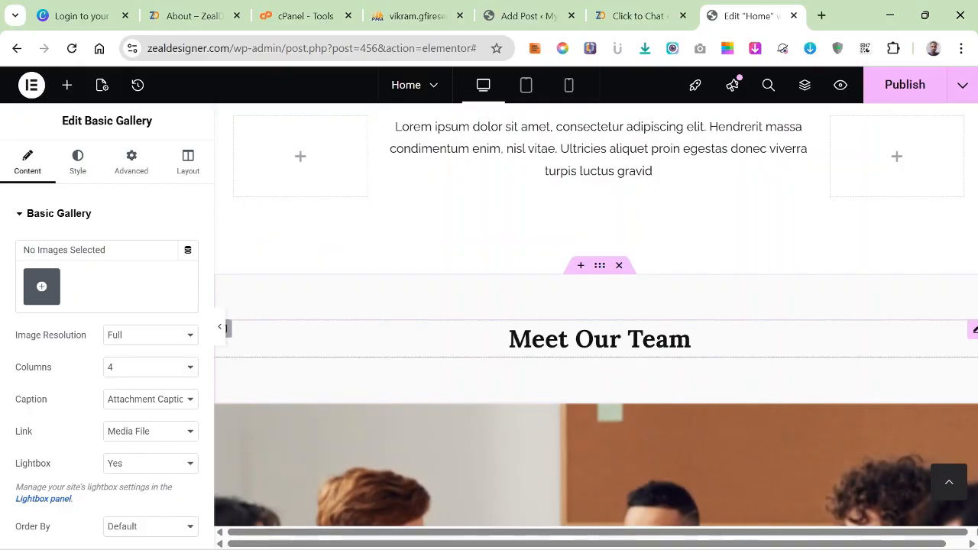
right_click(635, 338)
left_click(657, 531)
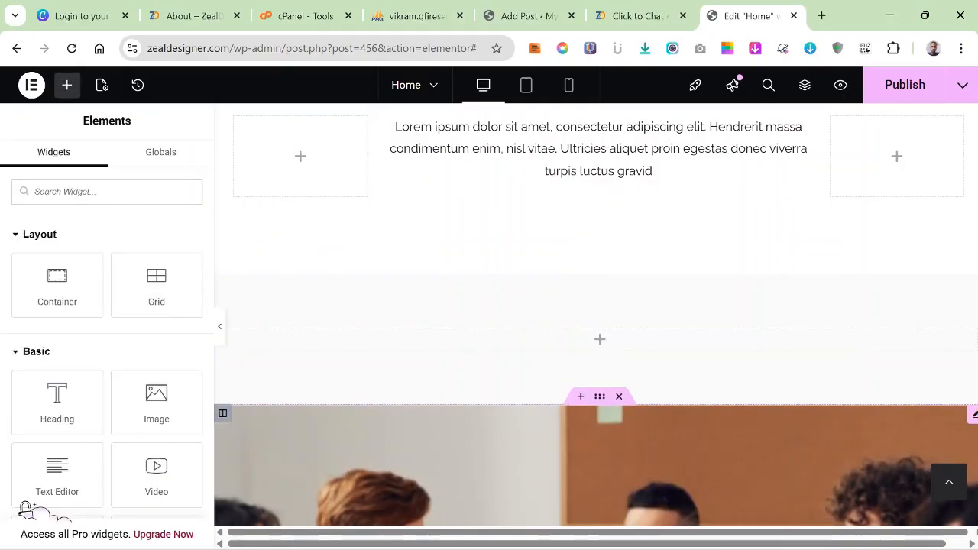
Delete the green statistics section with the client trust, experts, experience and awards counters below the video.
scroll(596, 315, "down", 4)
scroll(596, 315, "up", 1)
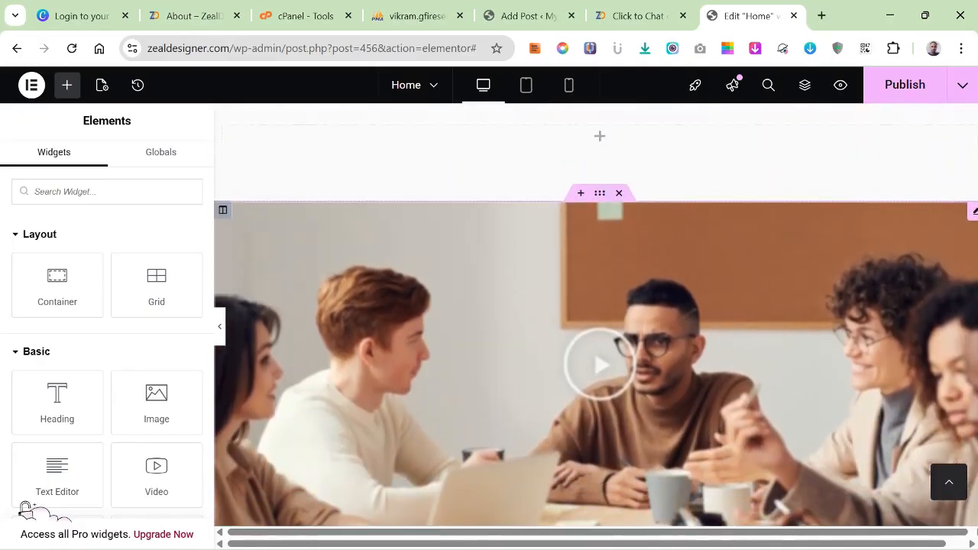
scroll(596, 315, "down", 10)
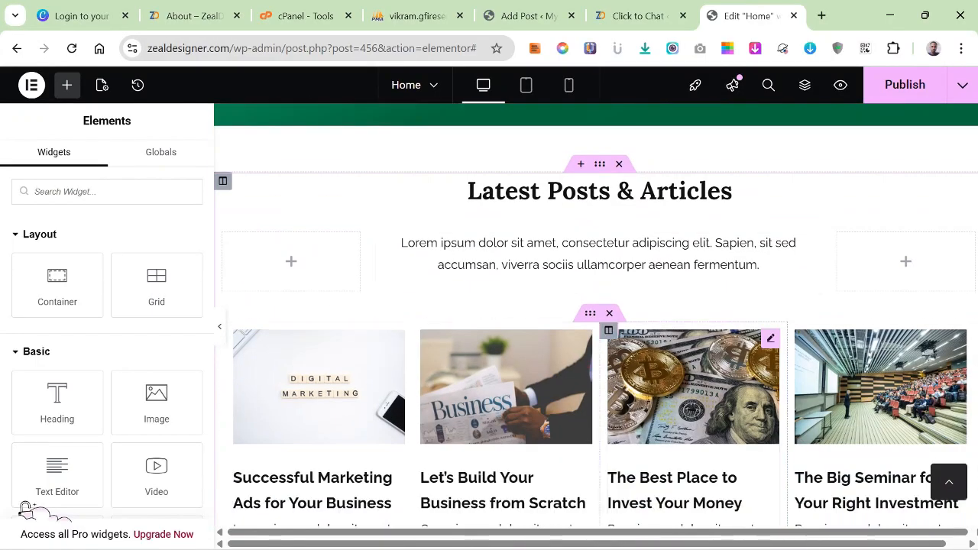
scroll(596, 315, "up", 10)
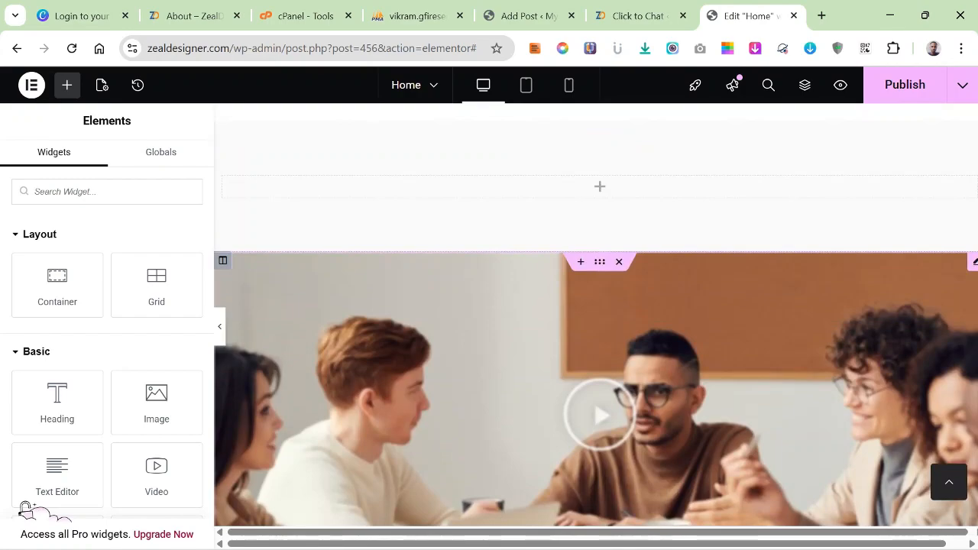
scroll(596, 315, "down", 3)
scroll(596, 315, "down", 1)
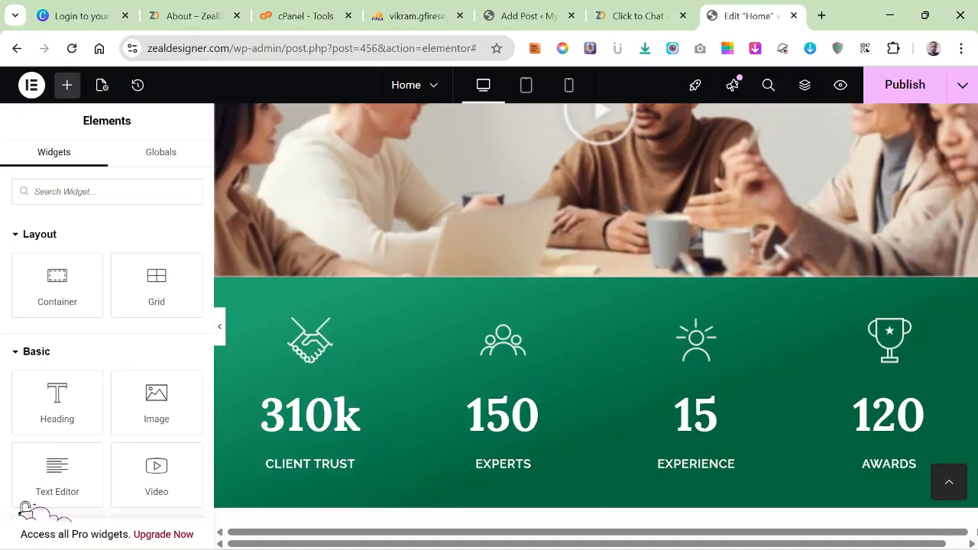
left_click(600, 268)
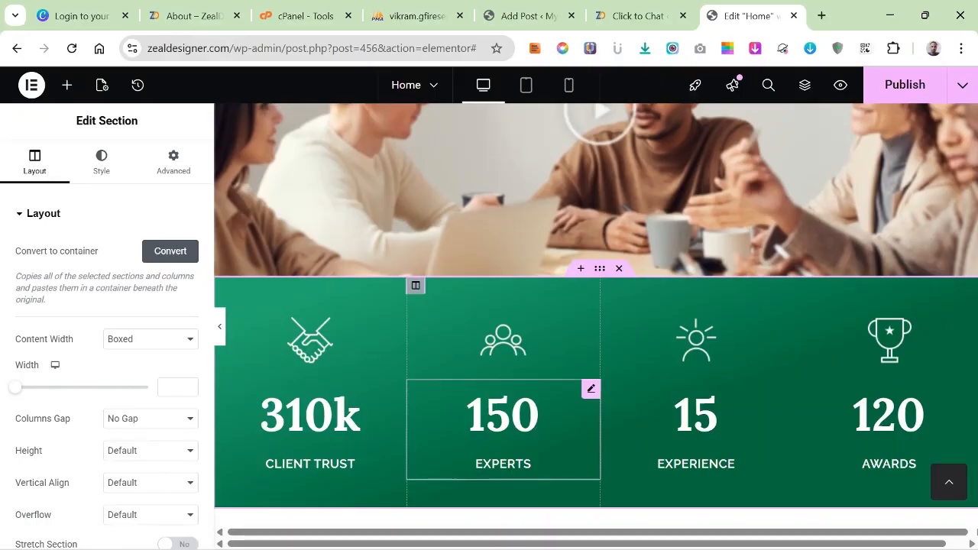
key("Delete")
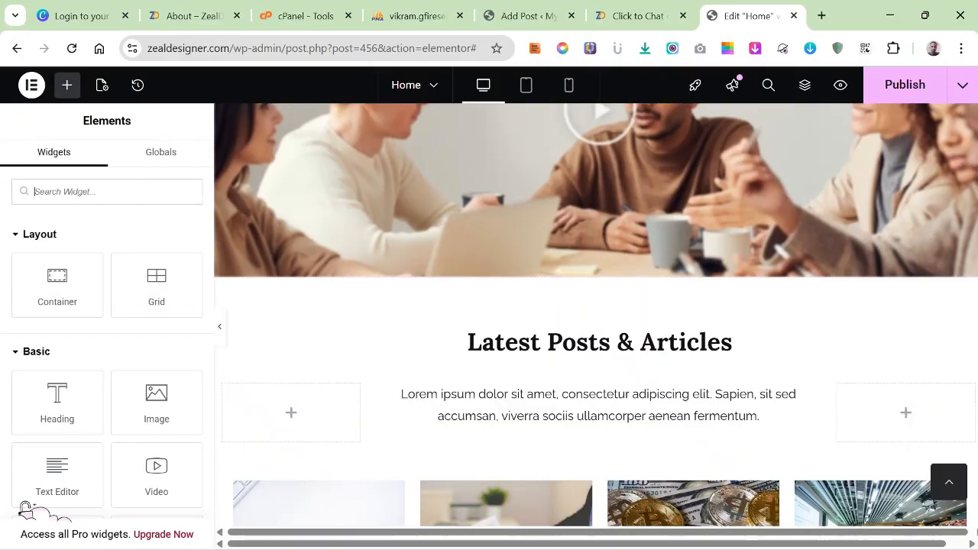
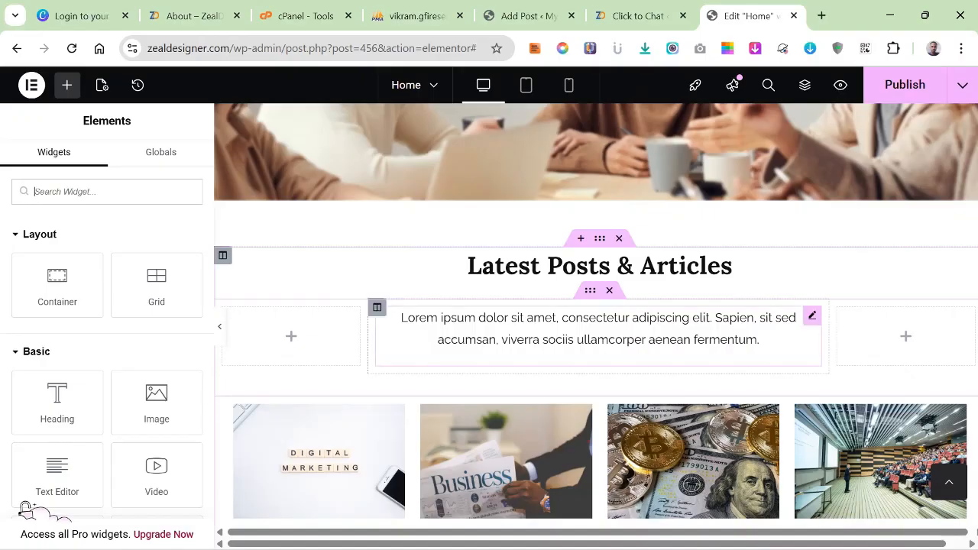
Delete the inner section holding the placeholder paragraph under the "Latest Posts & Articles" heading.
left_click(609, 290)
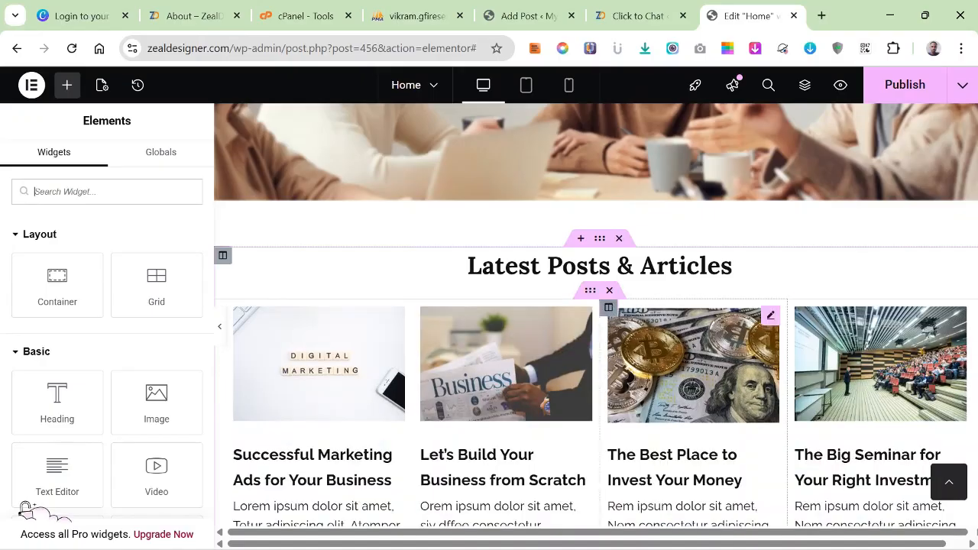
Replace the placeholder paragraph under "Have Any Questions?" with "what you feel about us feel free to share".
scroll(596, 344, "down", 1)
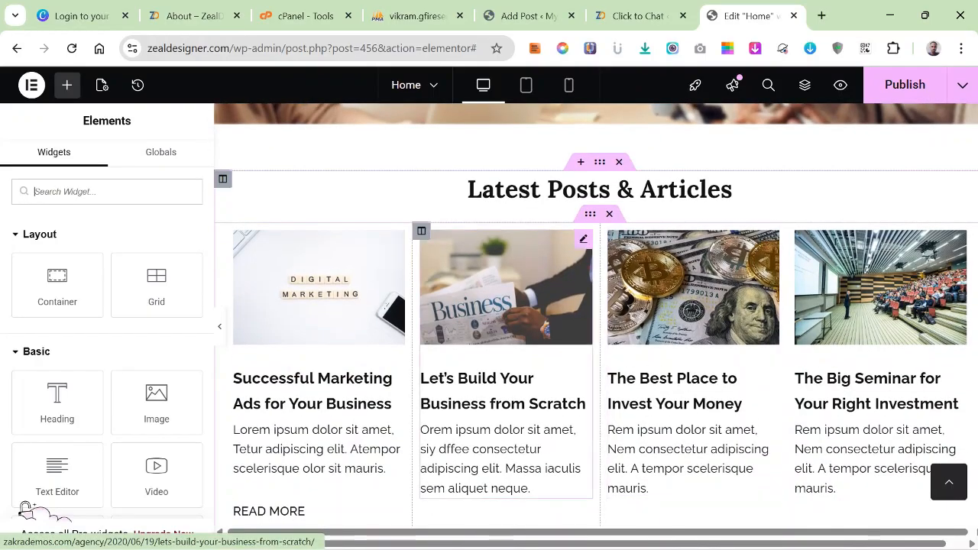
scroll(505, 359, "down", 5)
scroll(505, 360, "down", 1)
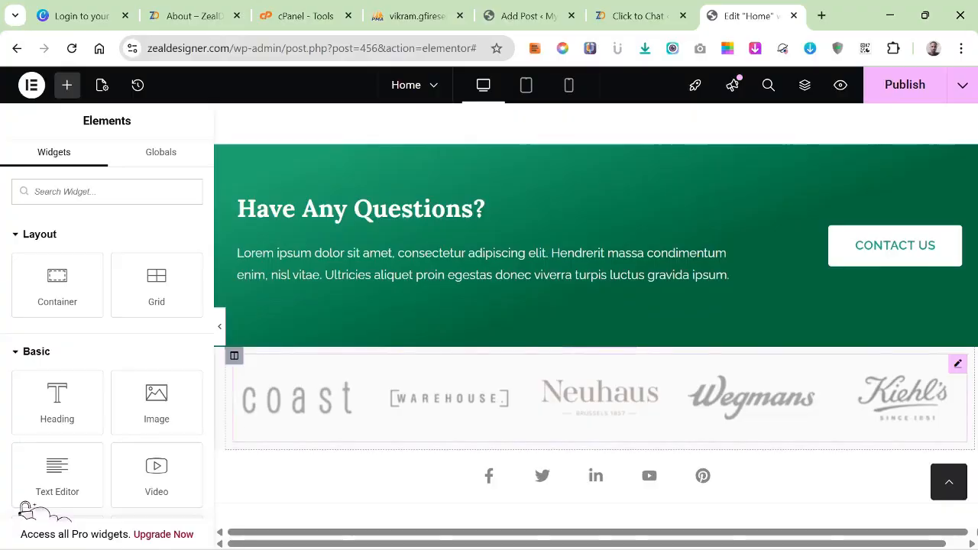
scroll(753, 294, "up", 3)
scroll(672, 405, "down", 1)
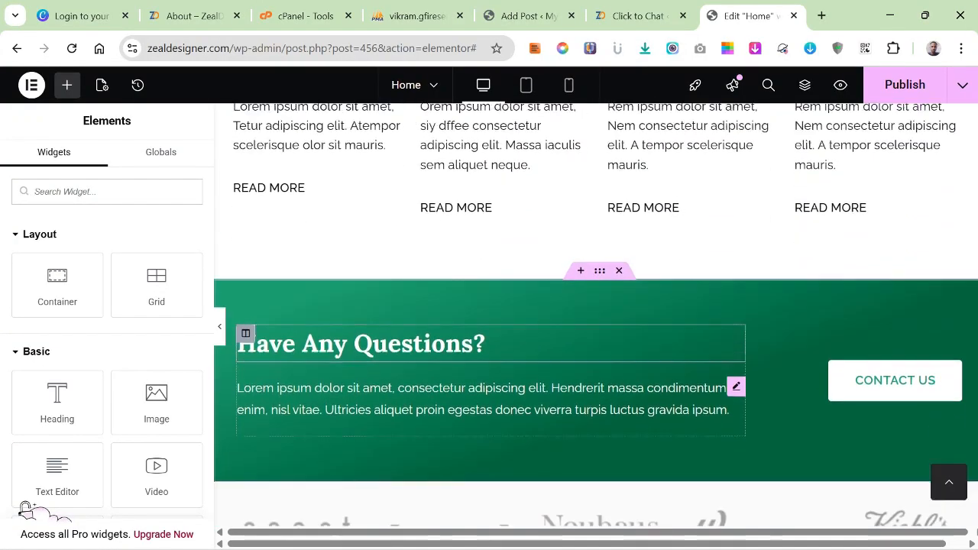
scroll(597, 344, "down", 2)
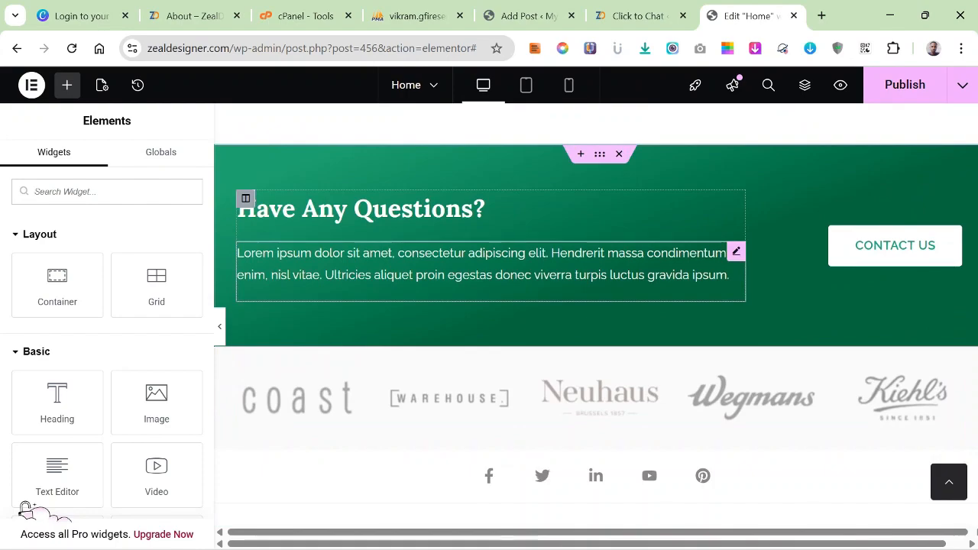
left_click(736, 252)
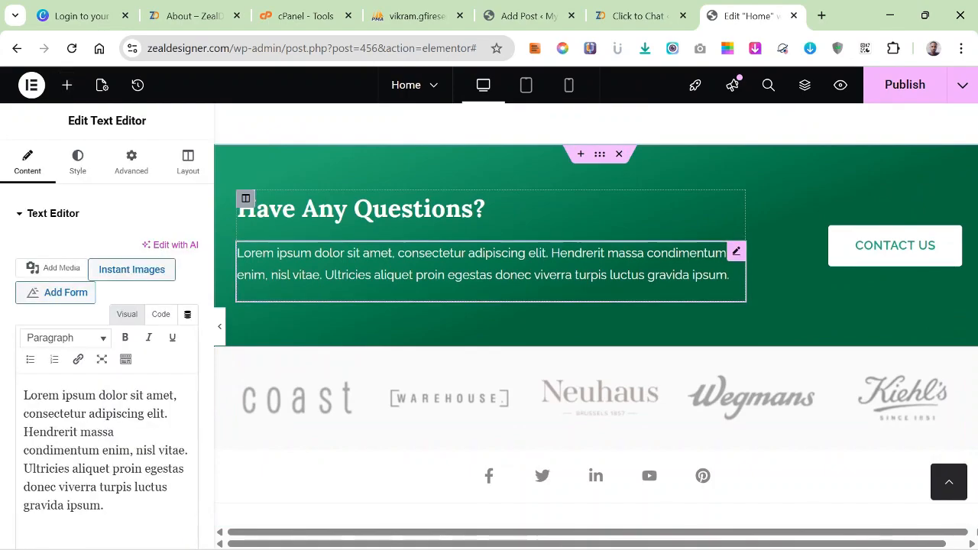
left_click_drag(104, 506, 30, 396)
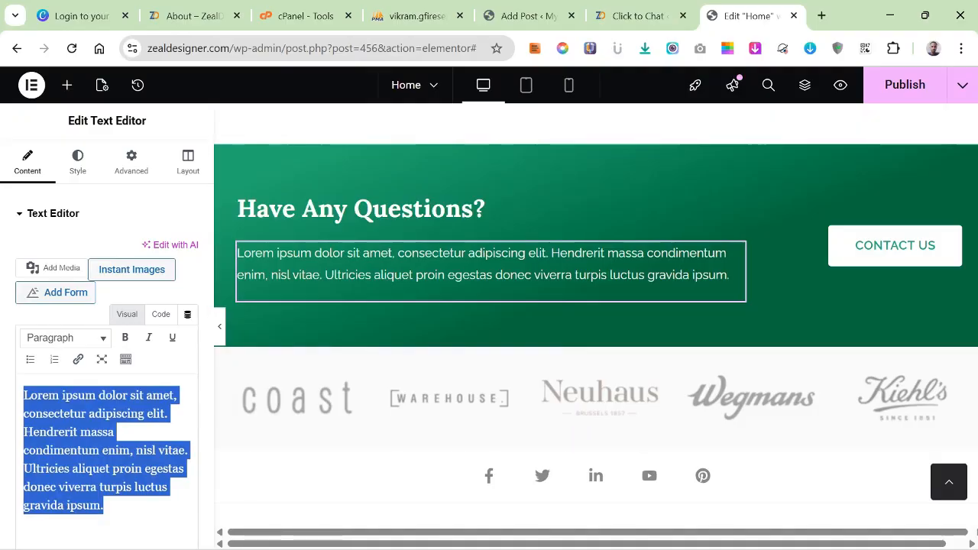
type("wh")
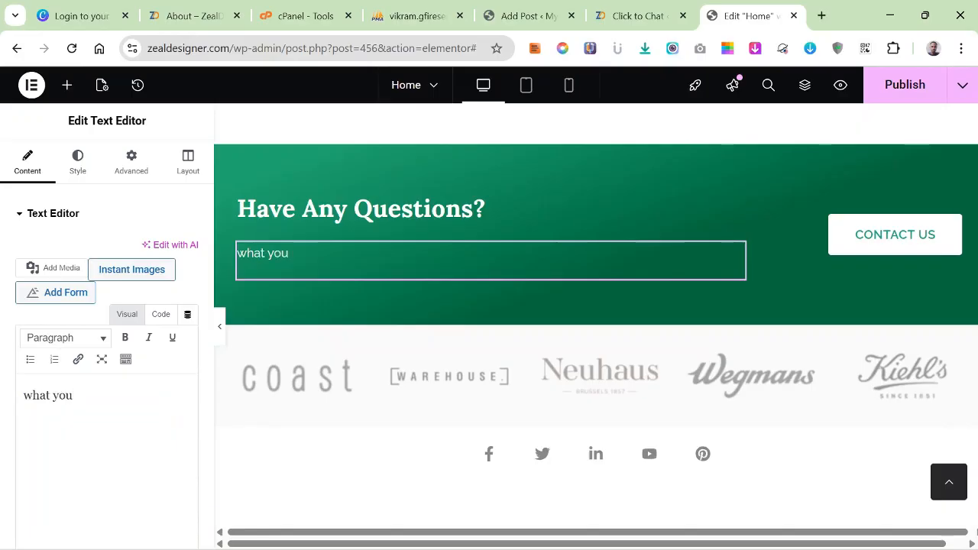
type("at you f")
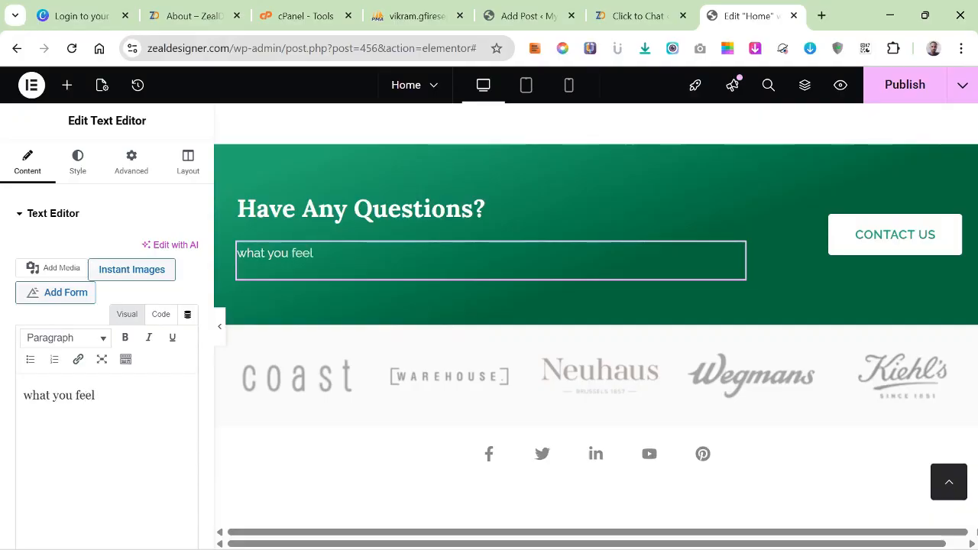
type("eel ab")
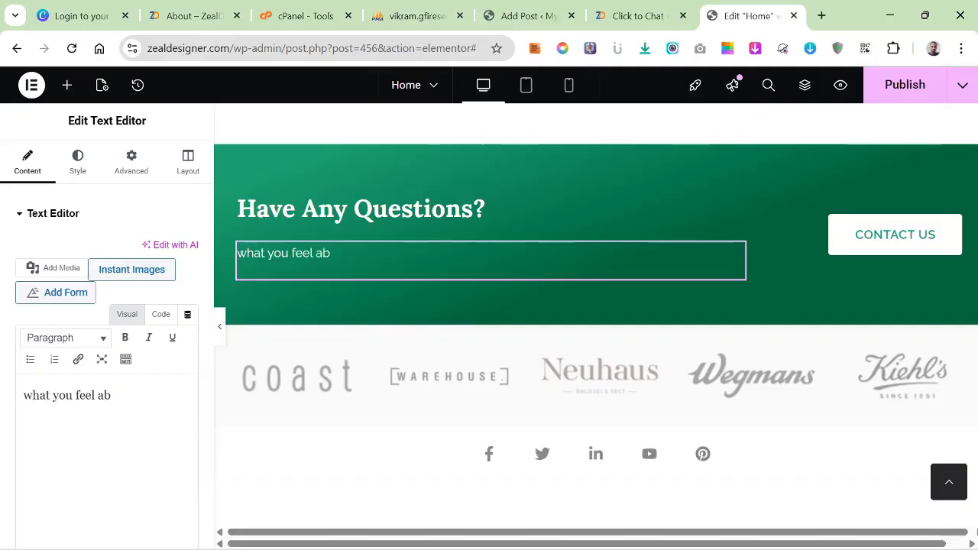
type("out ")
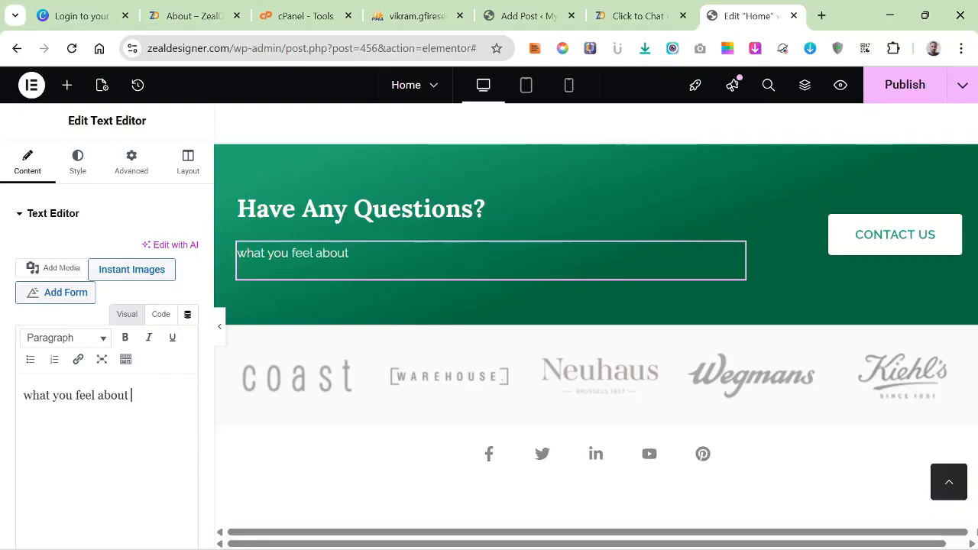
type("us feel fr")
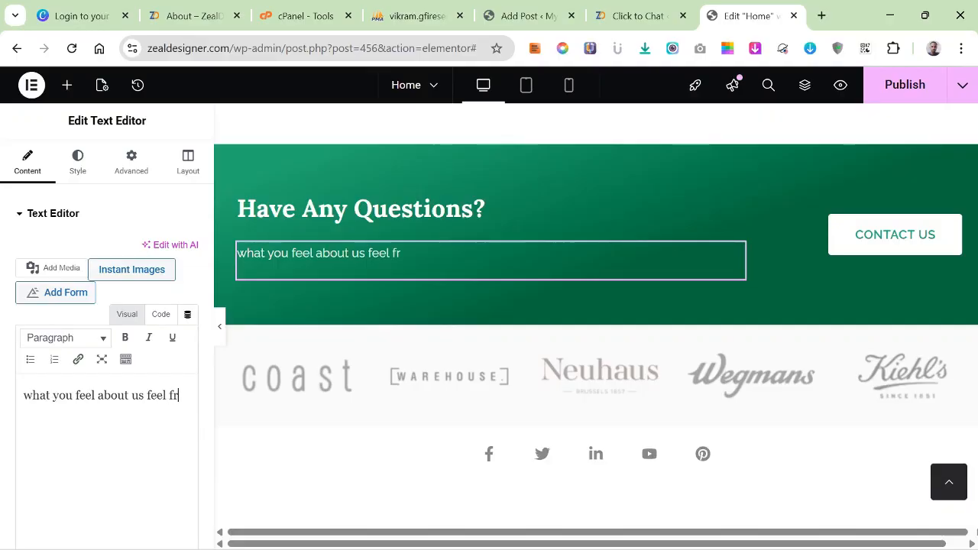
type("ee to share")
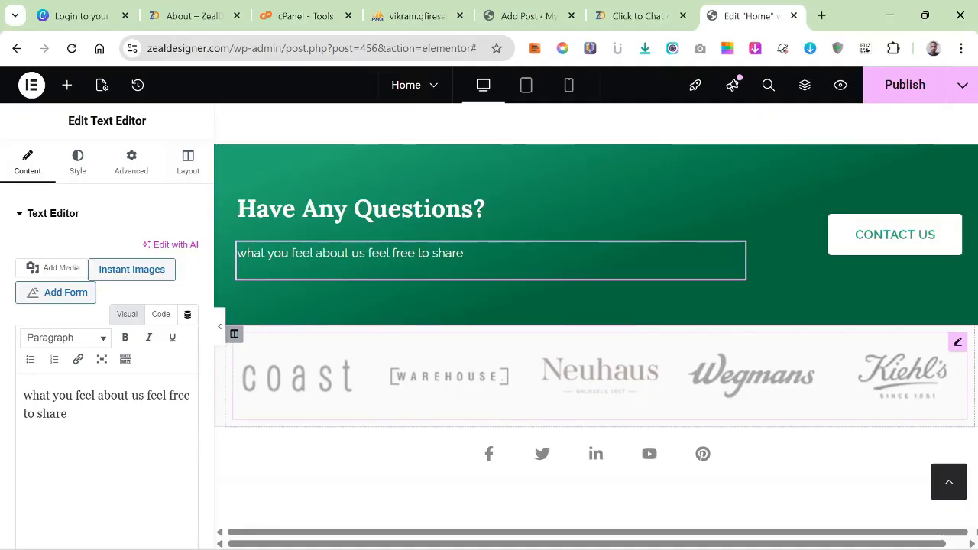
Reword the start of the "Have Any Questions?" paragraph to "whatever you want to know about us".
type("ver")
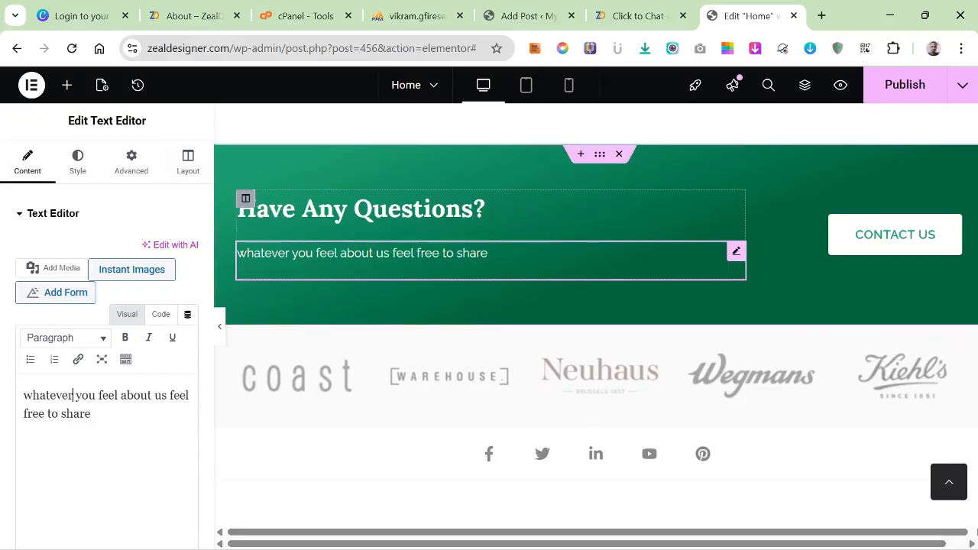
left_click(487, 253)
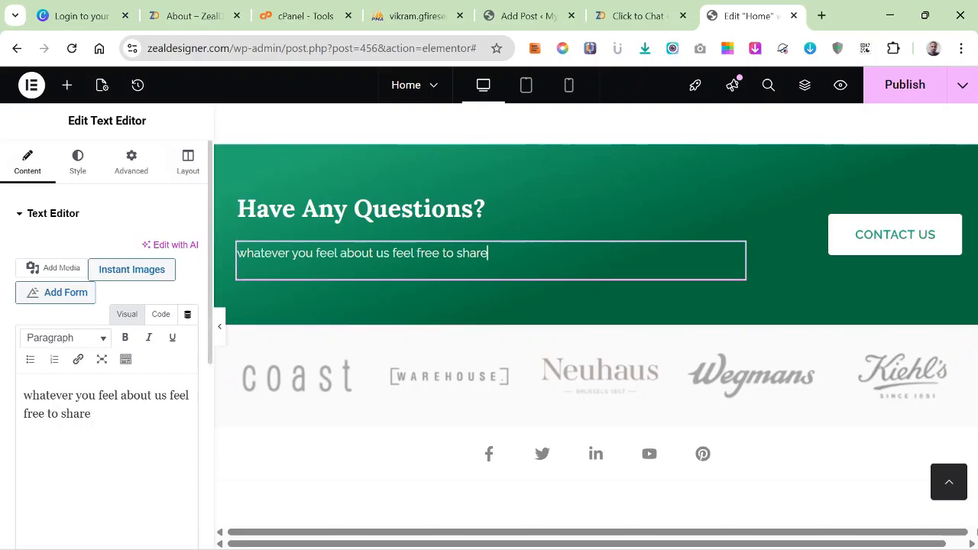
left_click(120, 396)
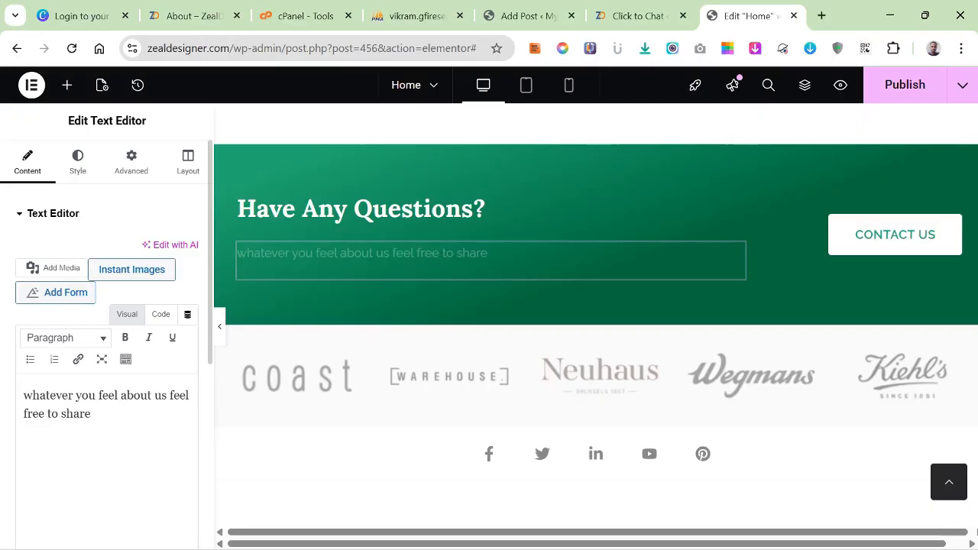
key("BackSpace")
key("BackSpace")
key("BackSpace")
key("BackSpace")
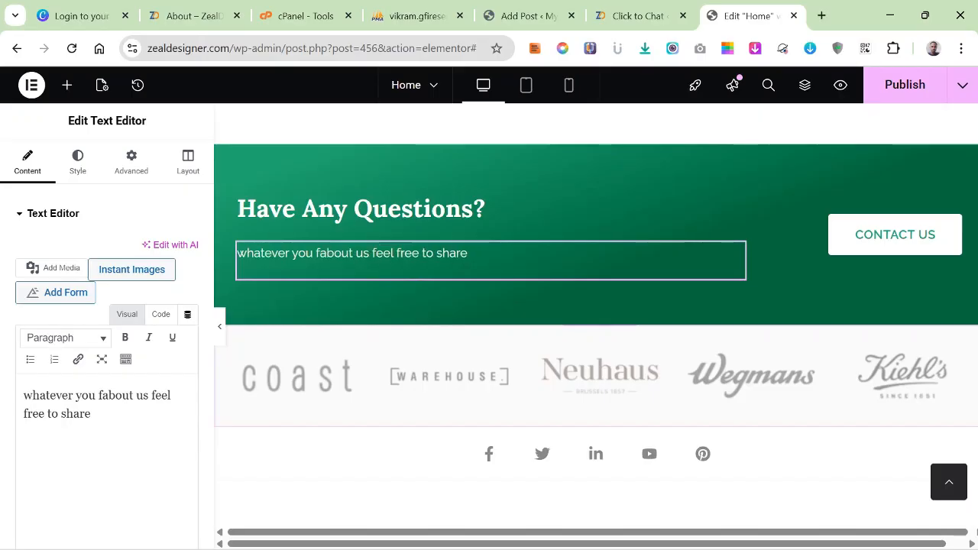
key("BackSpace")
type("want ")
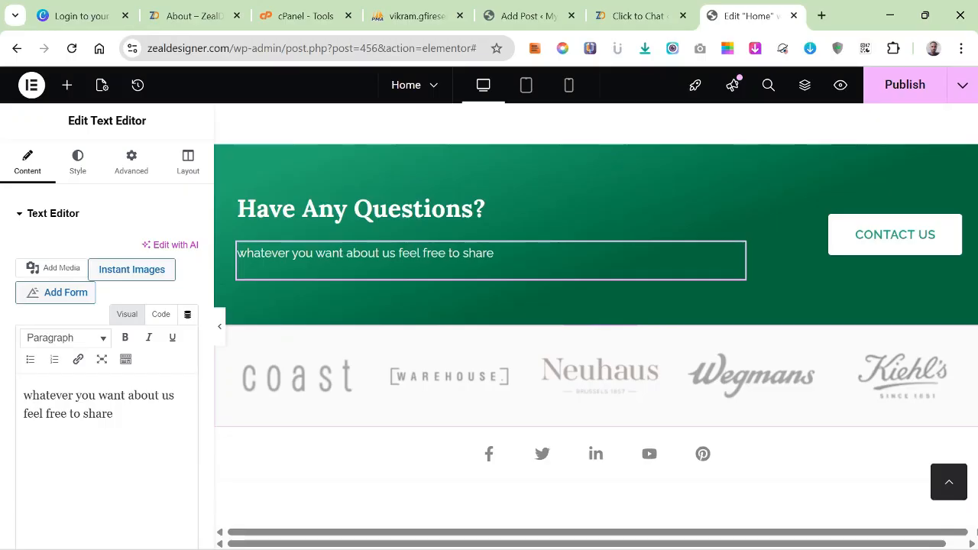
type("to kn")
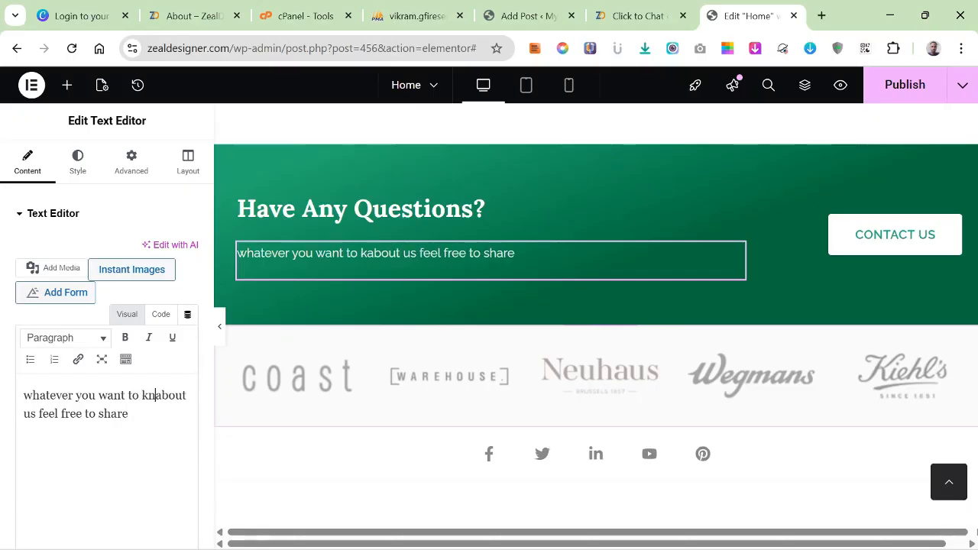
type("ow")
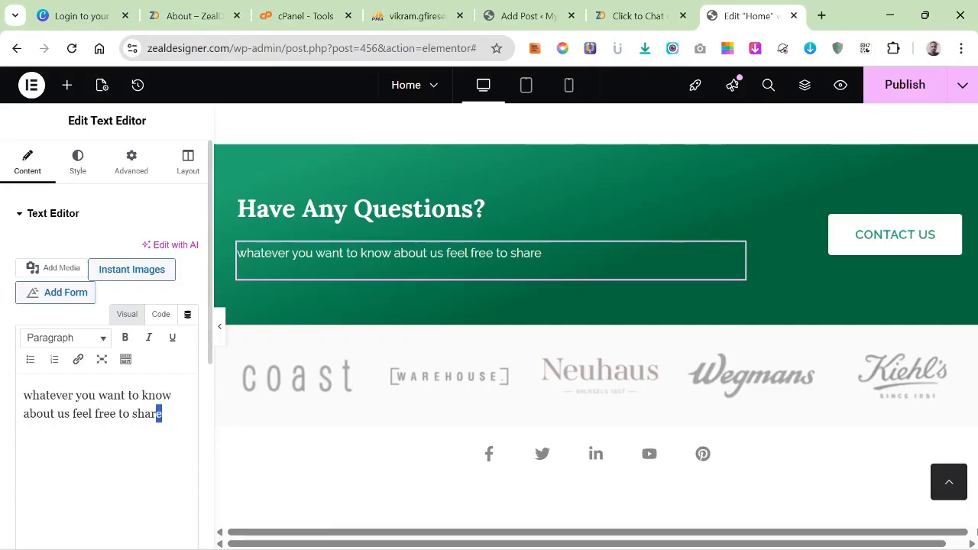
Replace the last word "share" in the "Have Any Questions?" paragraph with "ask".
key("shift+Left")
key("shift+Left")
key("shift+Left")
type("ask")
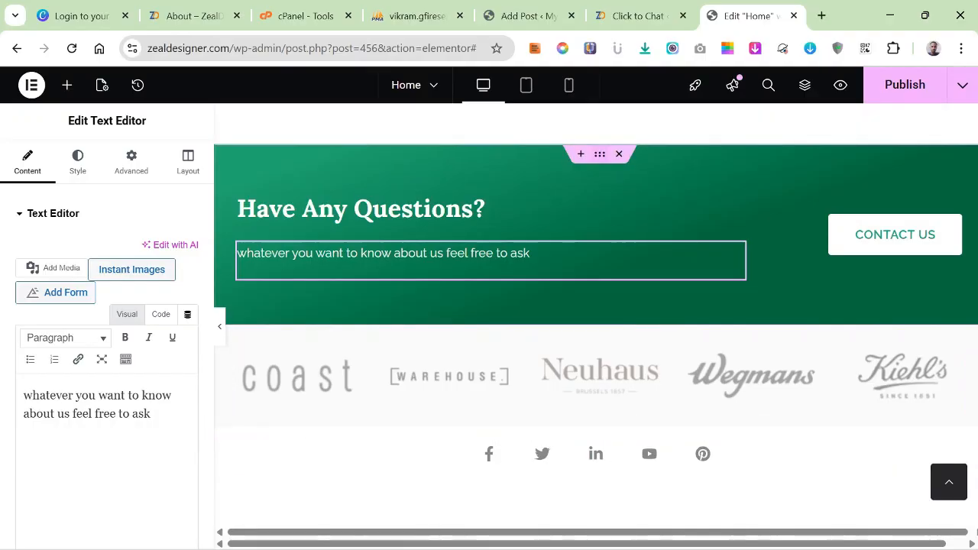
Open the background style settings of the green "Have Any Questions?" section.
left_click(600, 154)
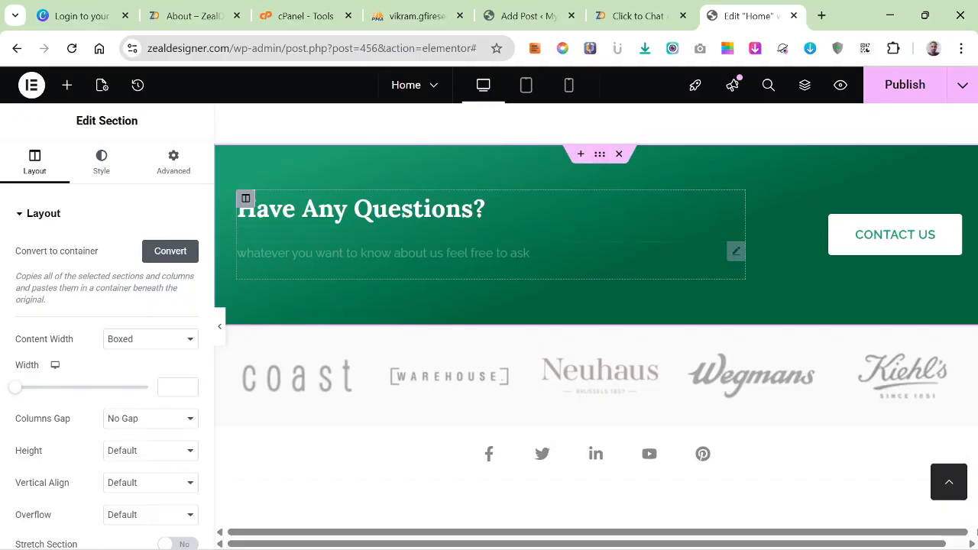
left_click(102, 162)
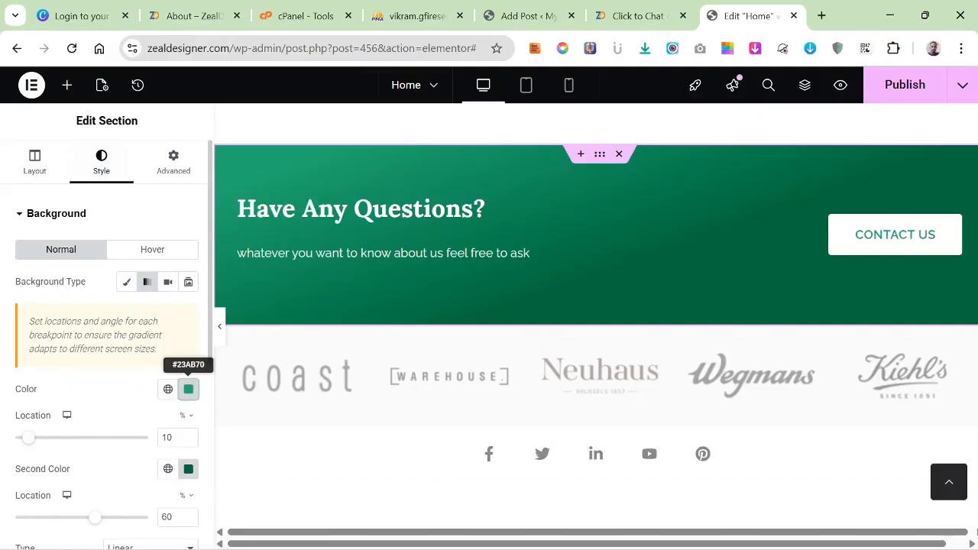
left_click(188, 389)
left_click(168, 389)
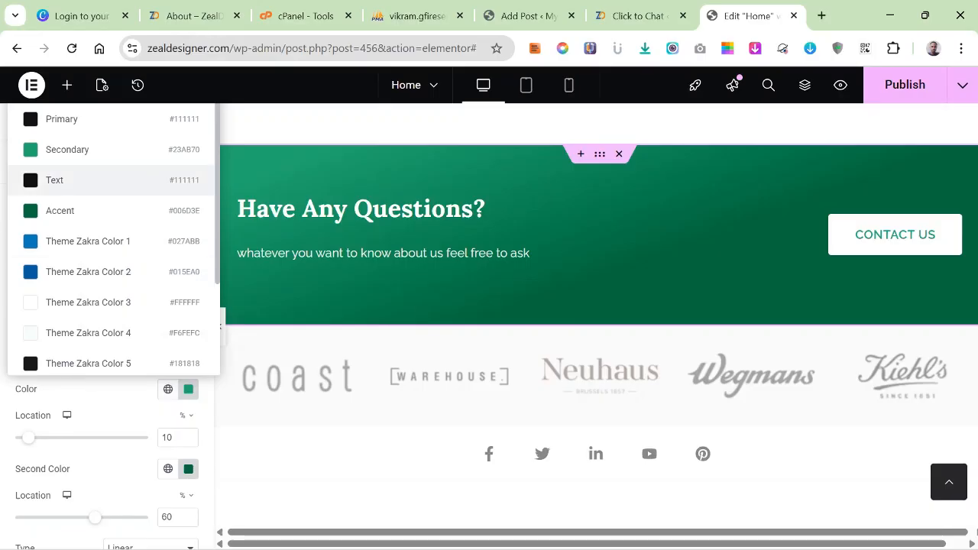
scroll(107, 199, "down", 2)
scroll(107, 229, "up", 2)
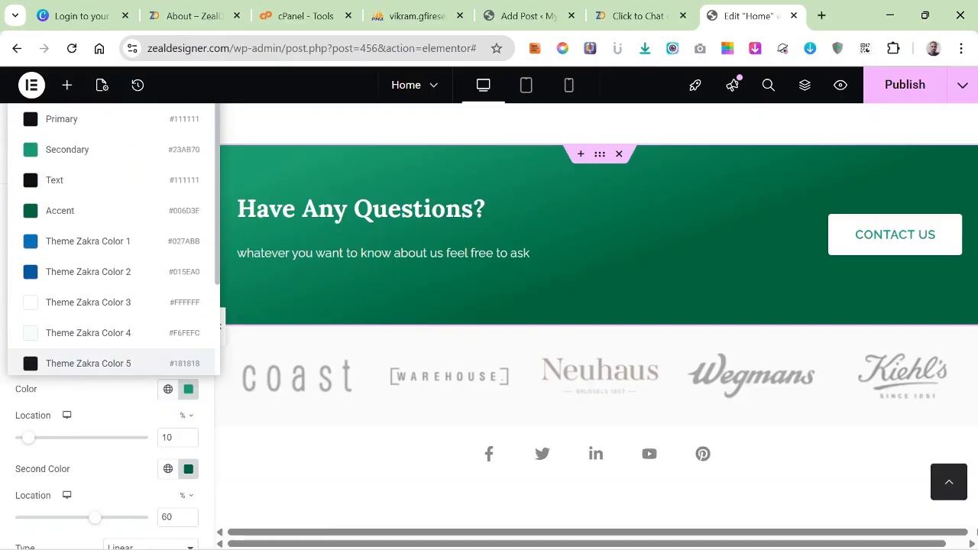
scroll(107, 230, "down", 2)
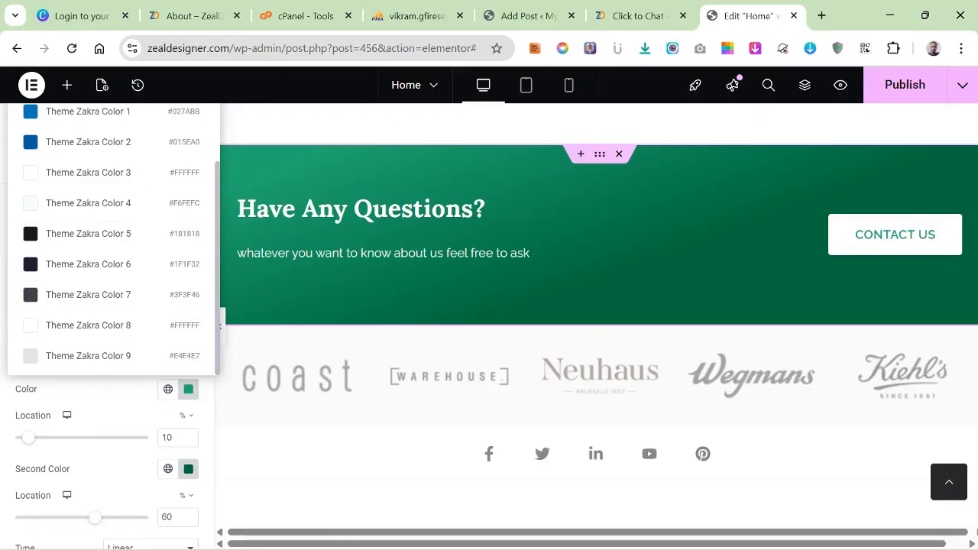
scroll(107, 306, "up", 2)
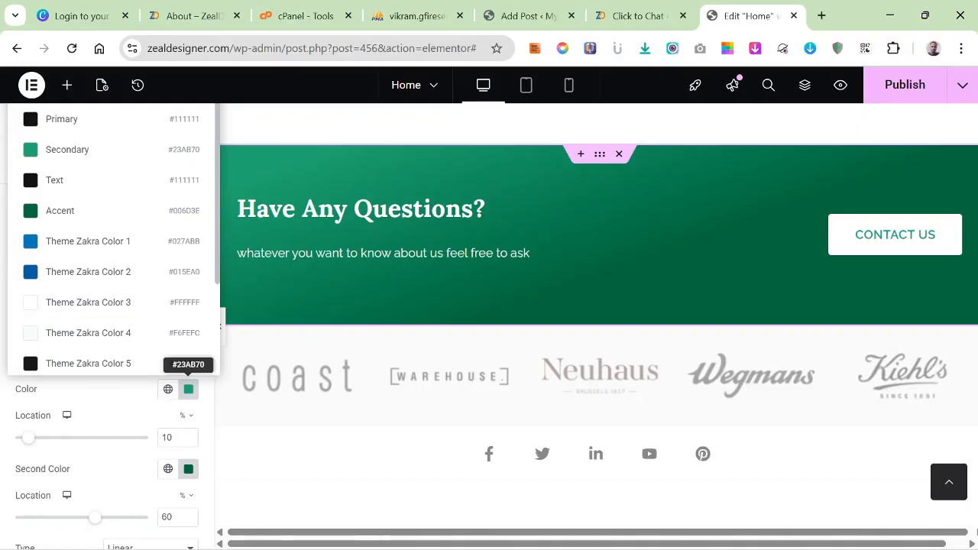
Set the first gradient color of the "Have Any Questions?" section's background to orange #BF7827.
left_click(188, 389)
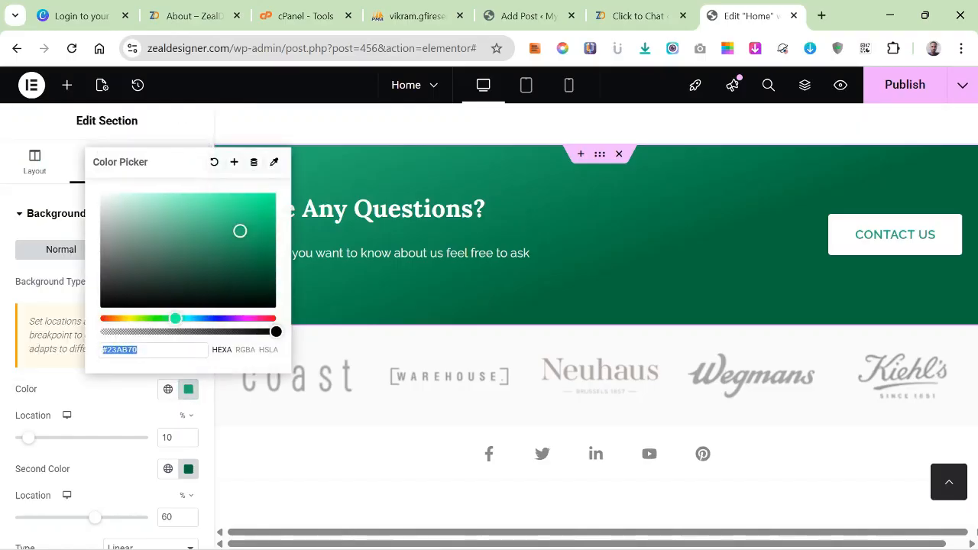
right_click(129, 349)
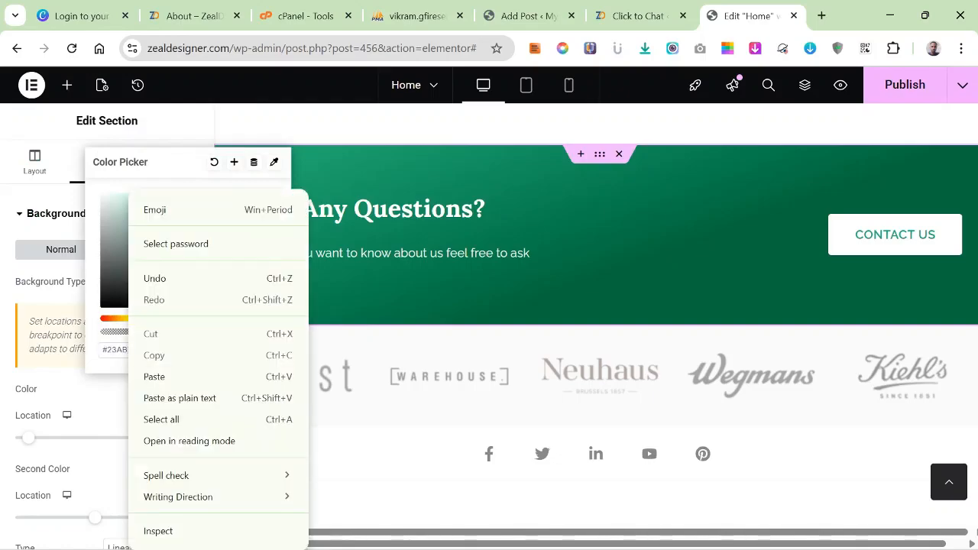
left_click(153, 376)
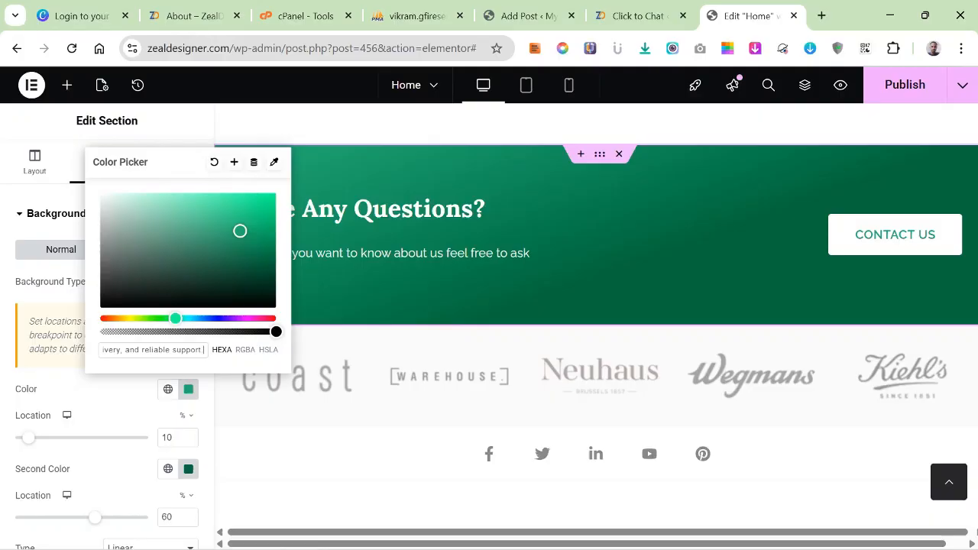
left_click_drag(171, 318, 116, 318)
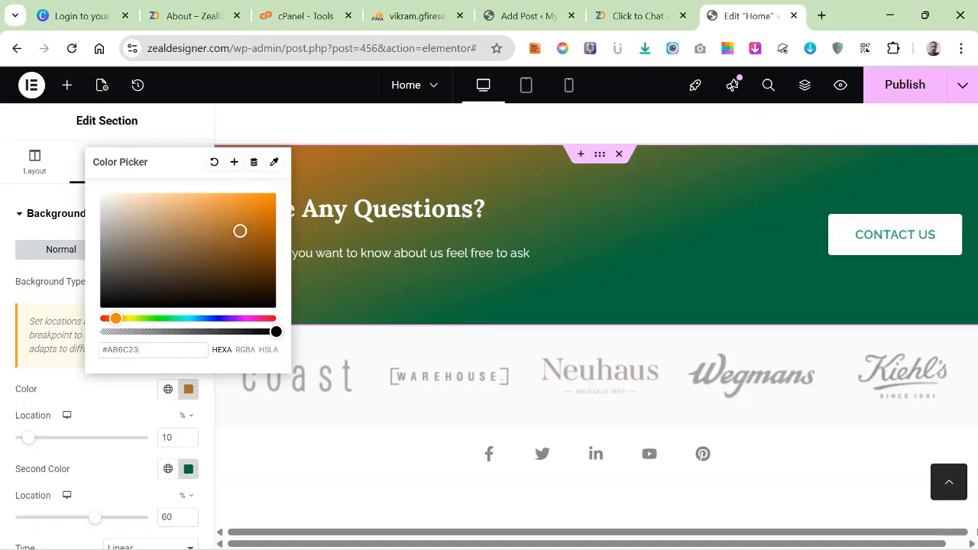
left_click_drag(240, 231, 240, 222)
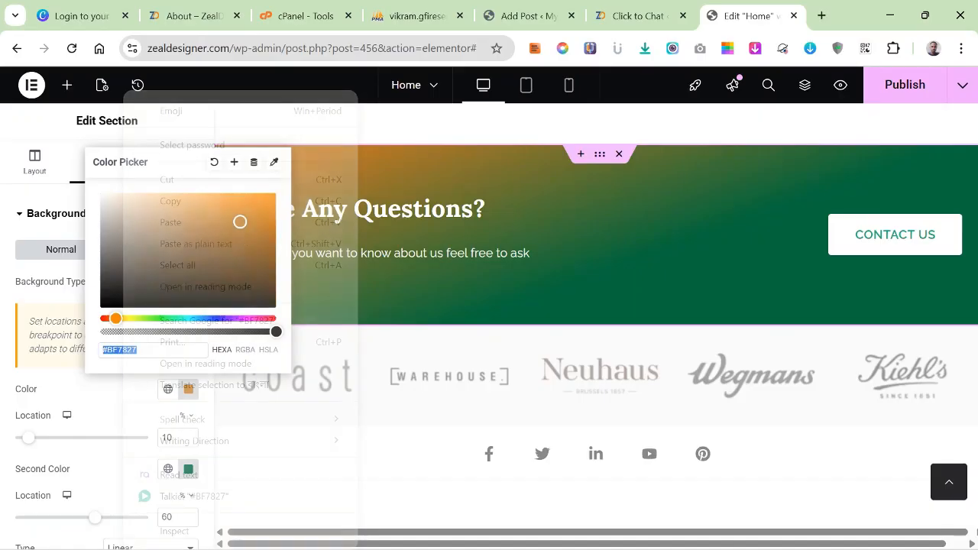
Copy the orange's hex code and save the color as a new global color named "New Global Color".
right_click(122, 350)
left_click(170, 200)
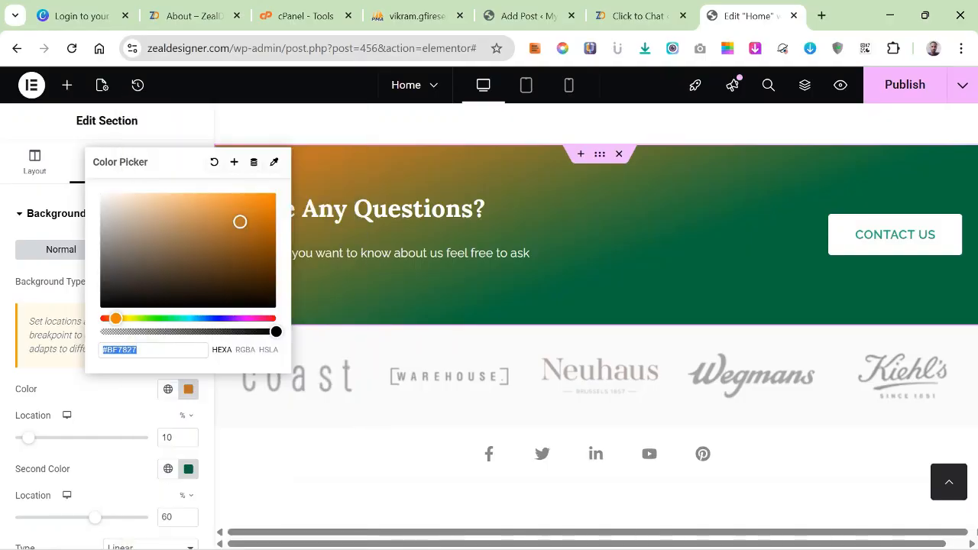
left_click(231, 162)
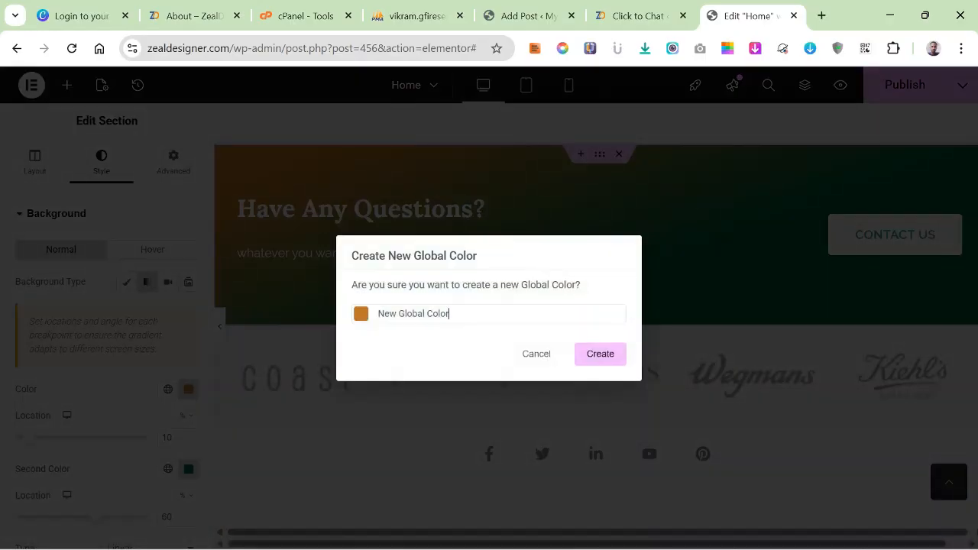
left_click(600, 354)
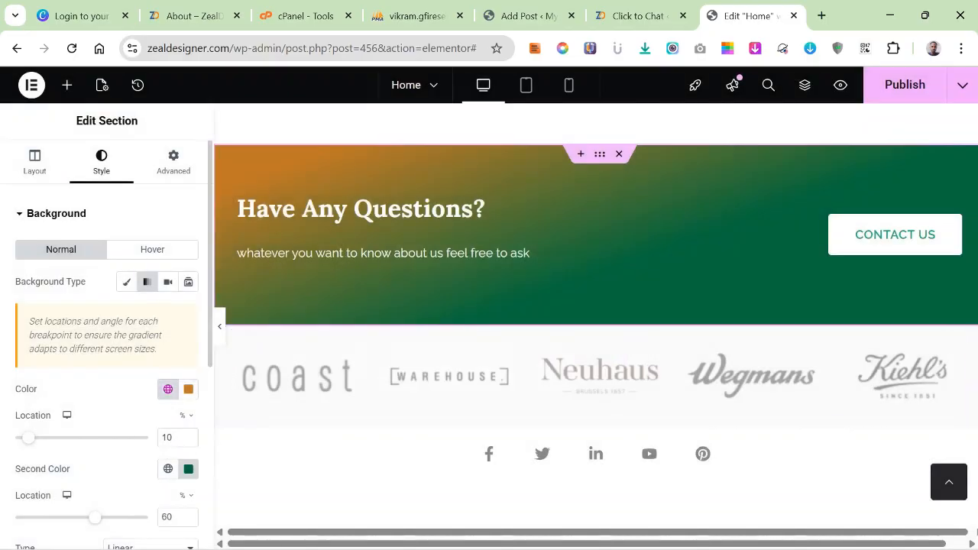
Try the Radial gradient type on the "Have Any Questions?" section's background and return it to Linear.
scroll(188, 469, "down", 2)
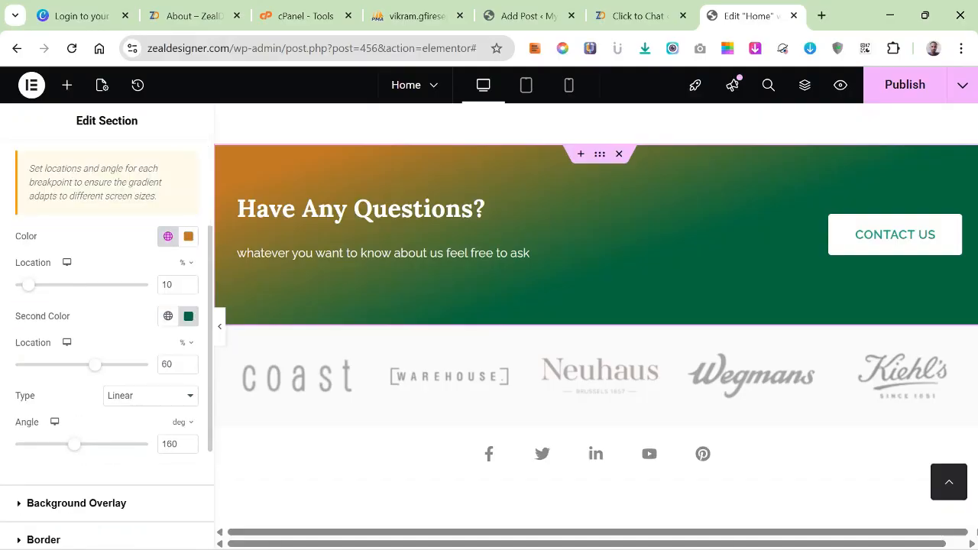
left_click(151, 395)
left_click(121, 433)
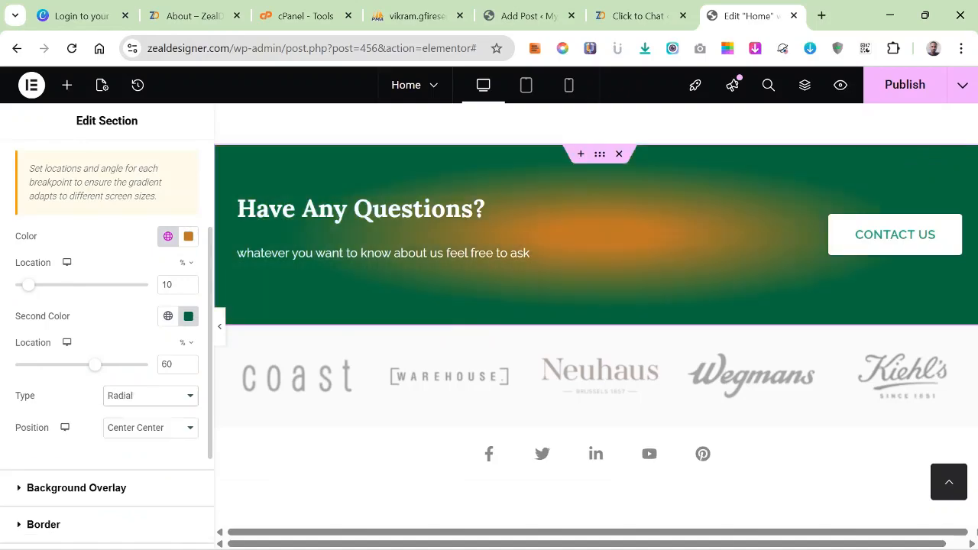
left_click(151, 395)
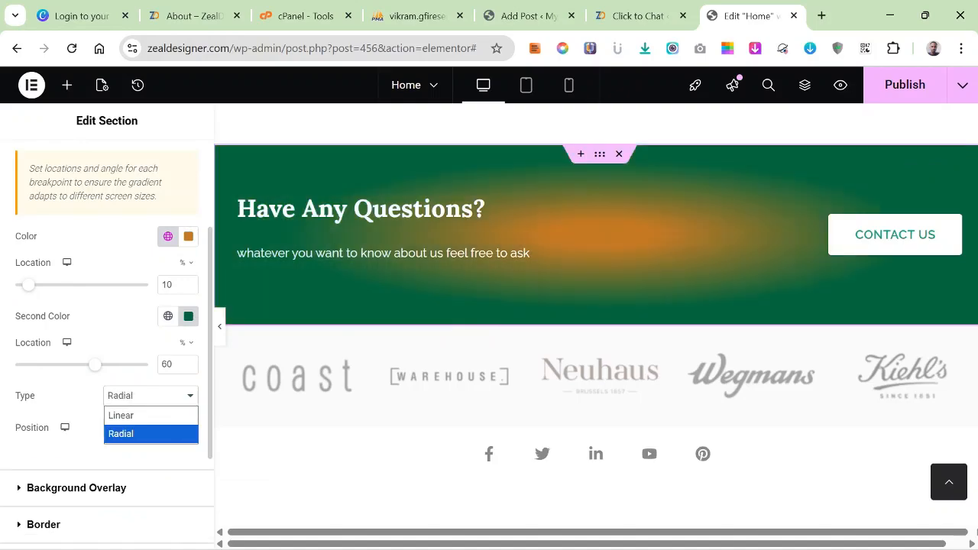
left_click(120, 413)
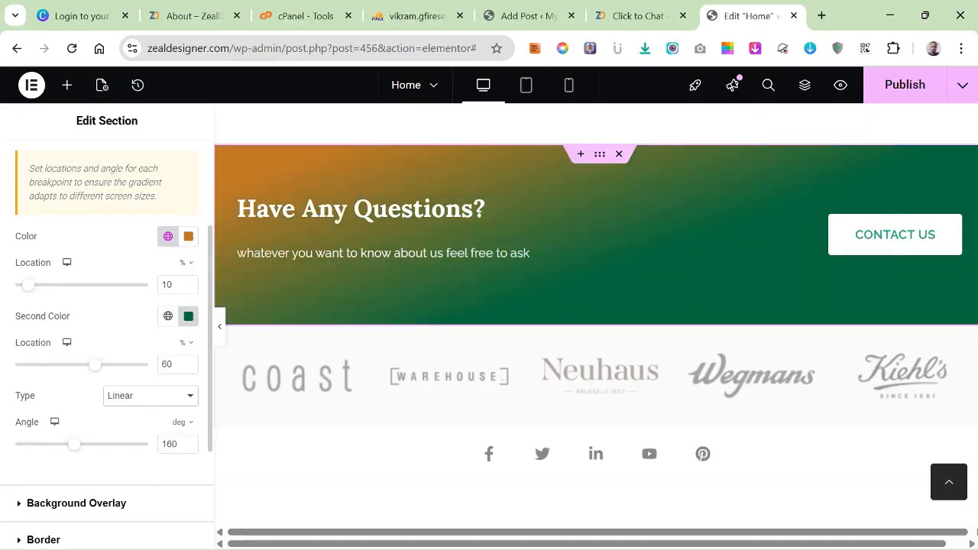
Set the section's background gradient to a 0 degree angle with the second color located at 38%.
left_click_drag(95, 366, 28, 365)
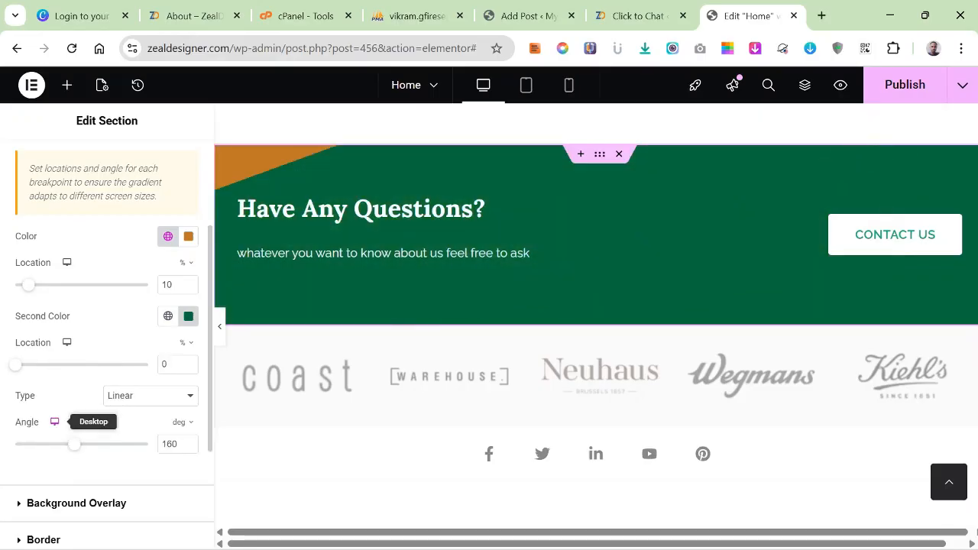
left_click_drag(74, 444, 15, 444)
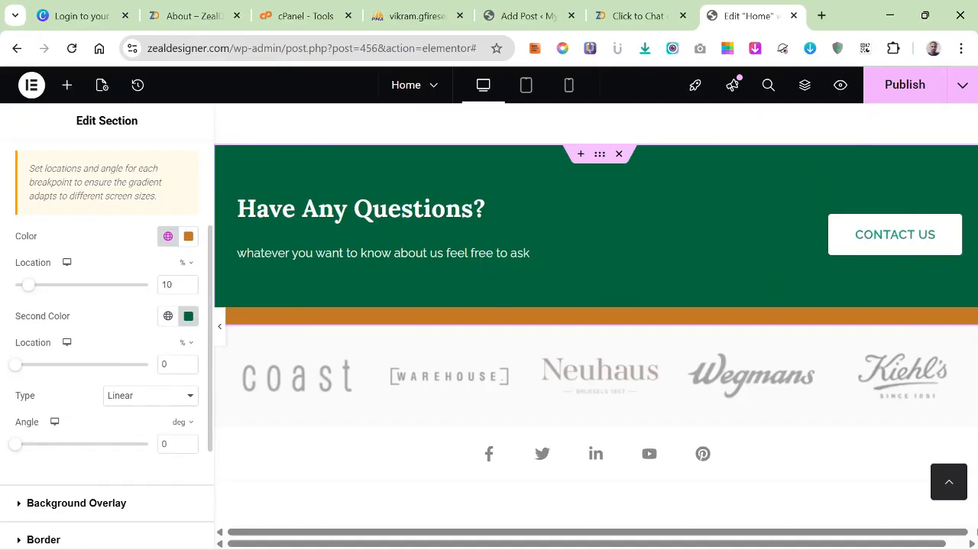
left_click_drag(15, 365, 66, 364)
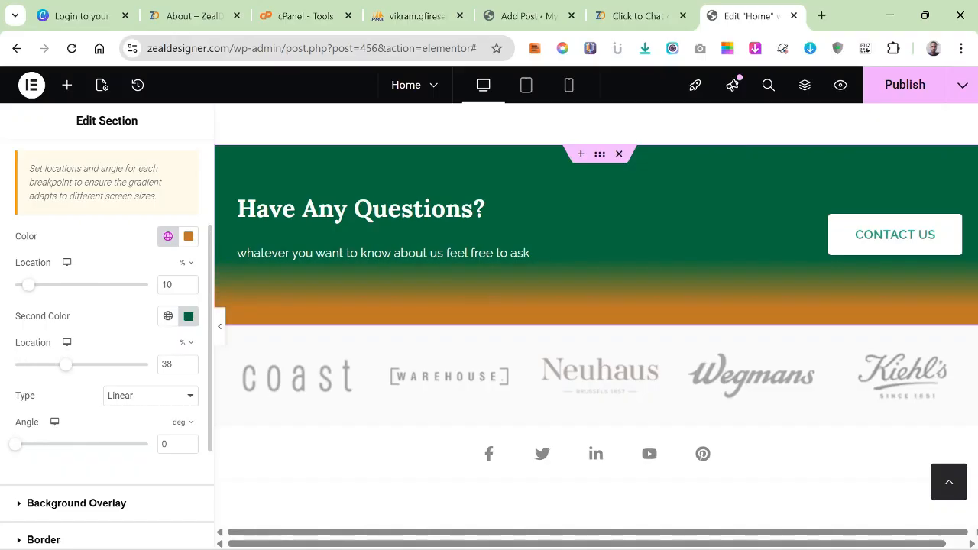
Set the second gradient color of the "Have Any Questions?" background to the copied orange #BF7827.
left_click(188, 315)
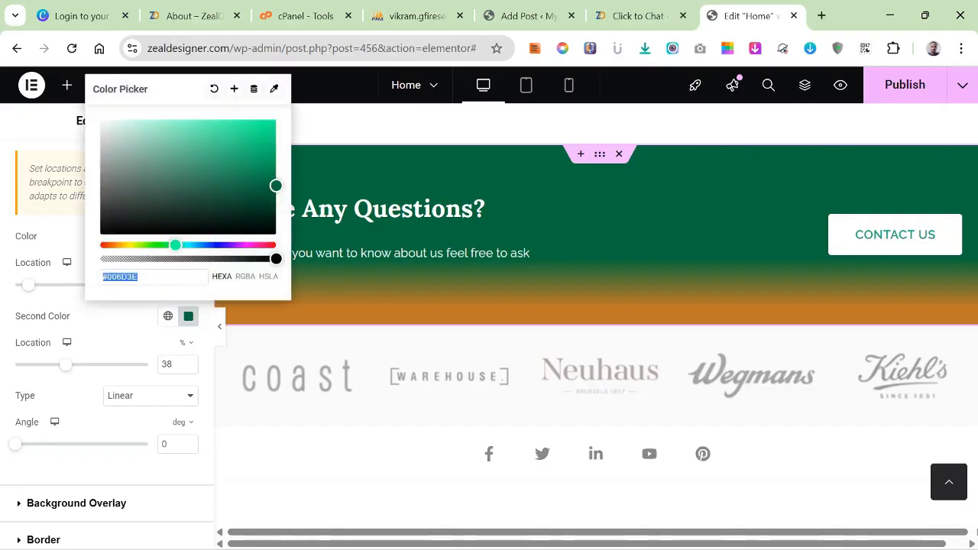
right_click(122, 276)
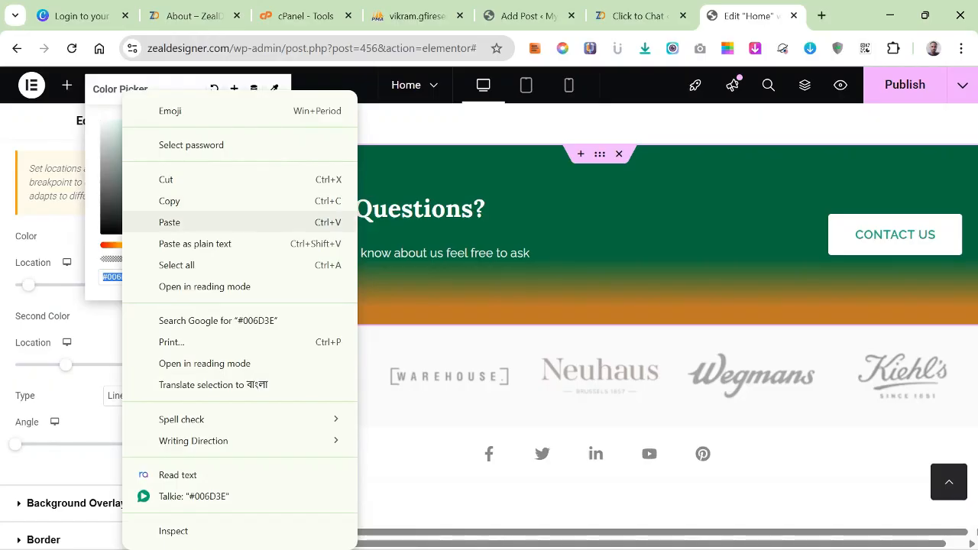
left_click(164, 221)
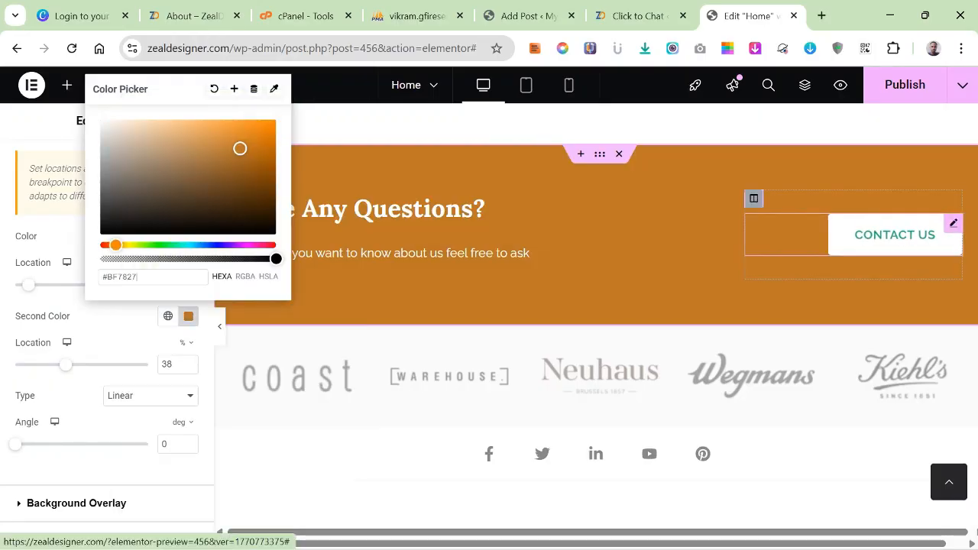
Set the normal-state text color of the "Contact us" button to orange #BF7827.
left_click(954, 223)
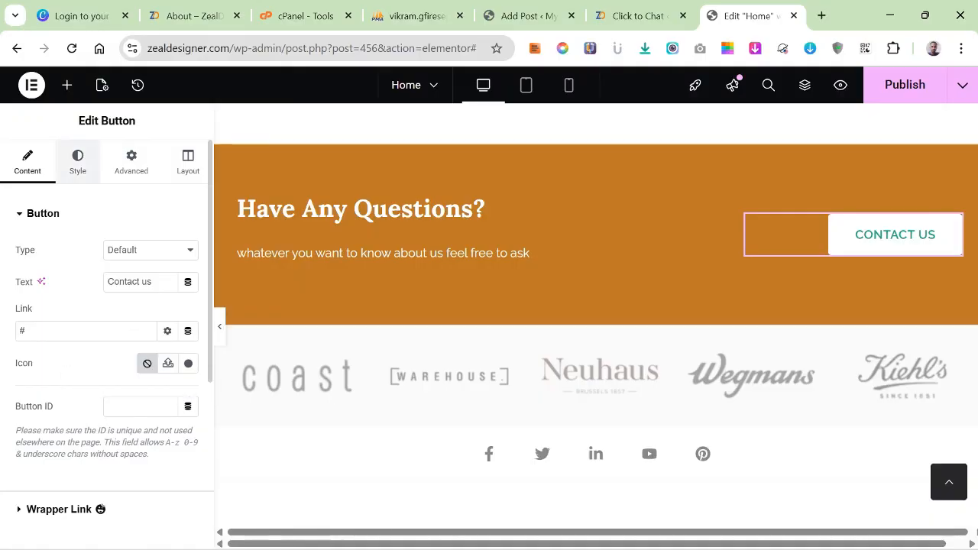
left_click(77, 162)
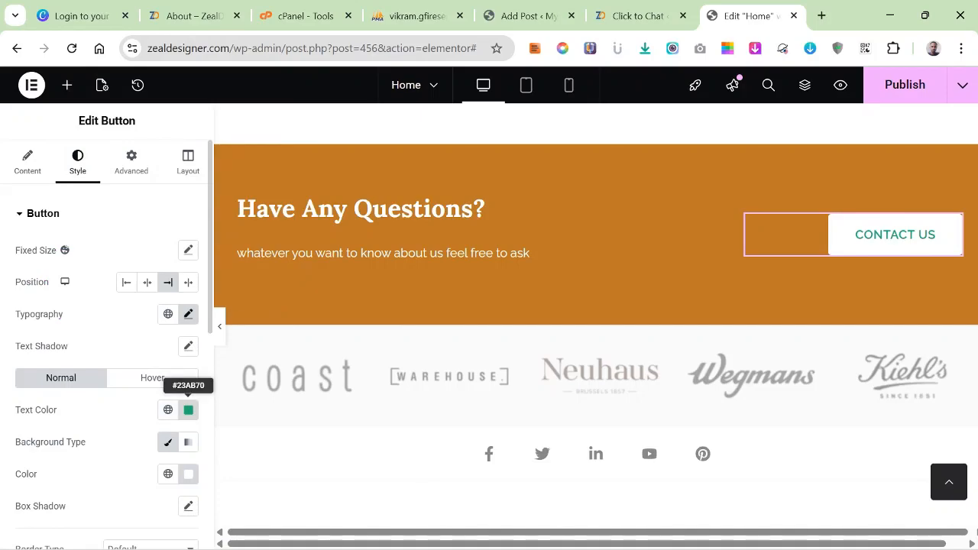
left_click(188, 410)
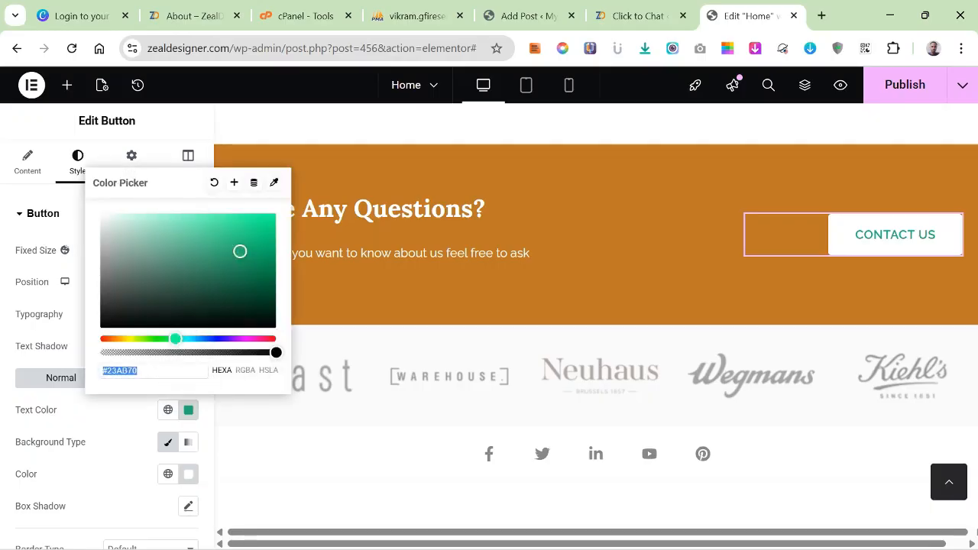
right_click(127, 370)
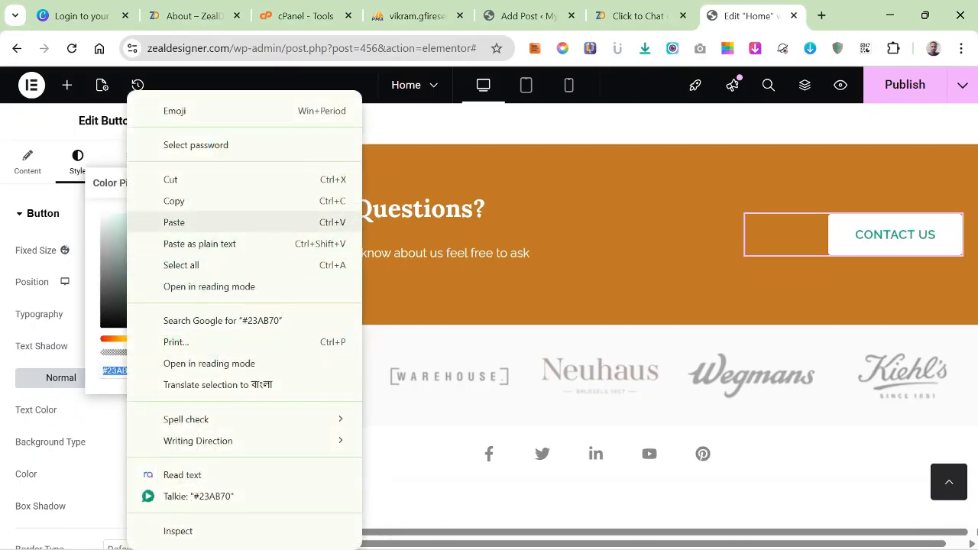
left_click(169, 221)
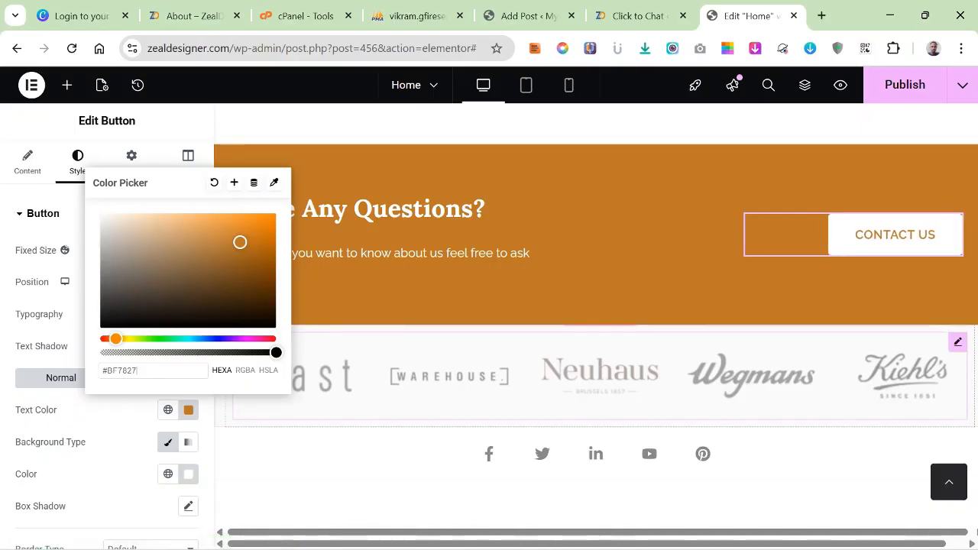
left_click(123, 444)
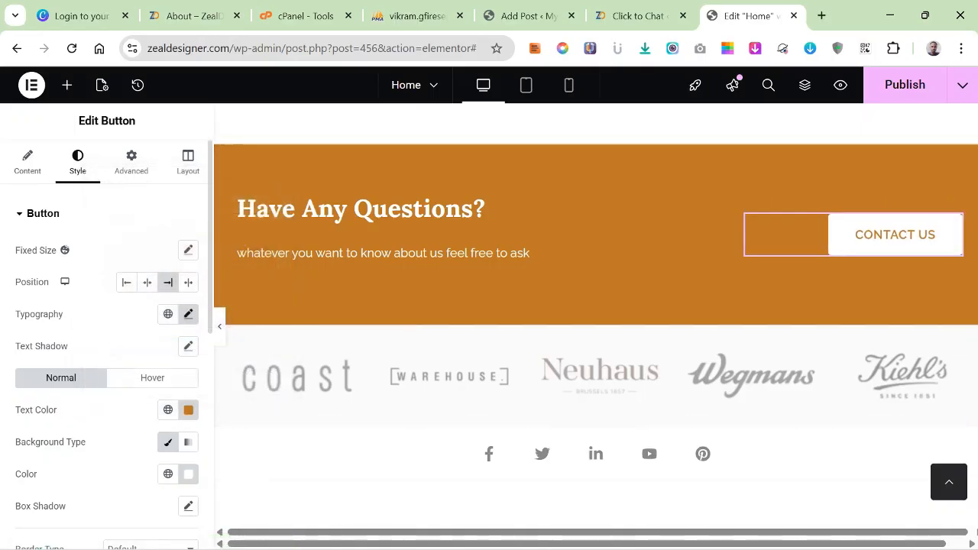
Set the "Contact us" button's hover text color to white #FFFFFF.
left_click(152, 378)
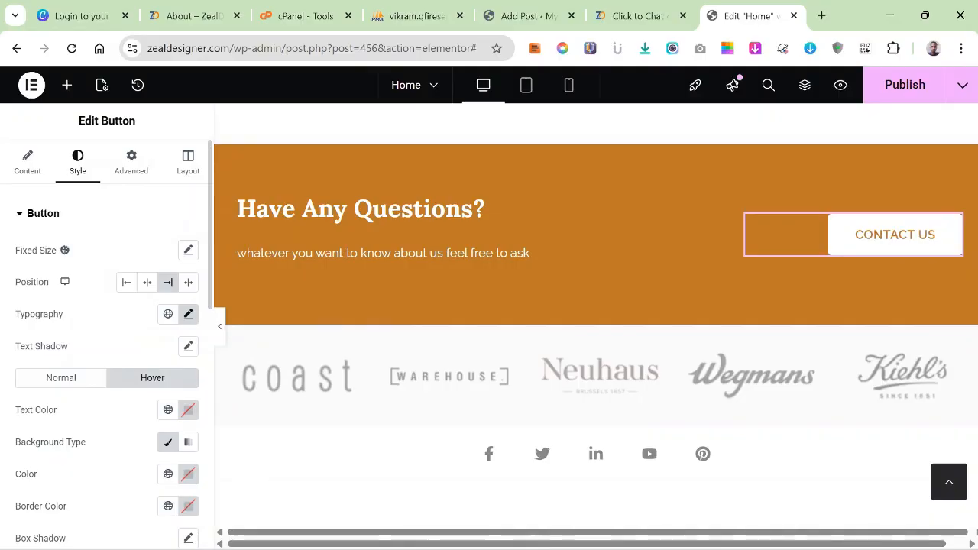
left_click(188, 411)
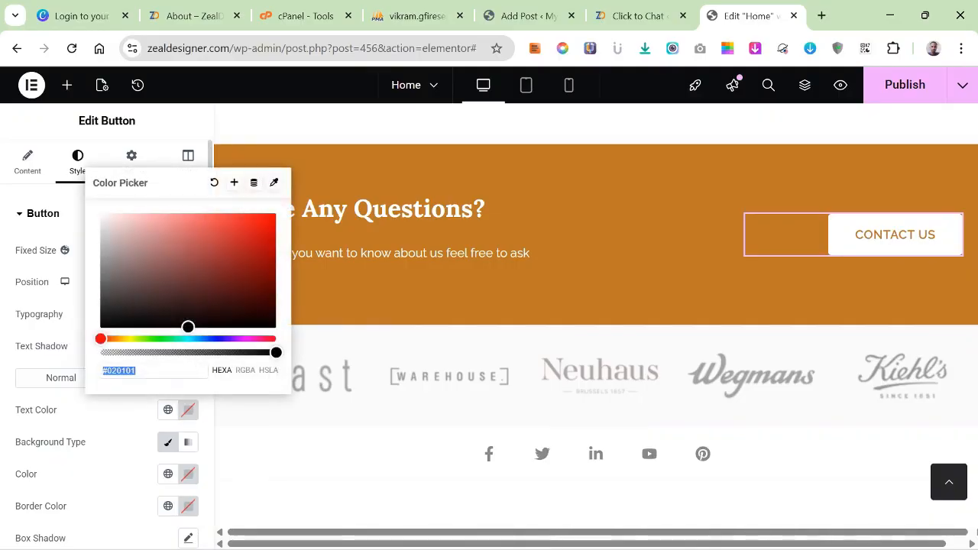
left_click_drag(170, 339, 100, 339)
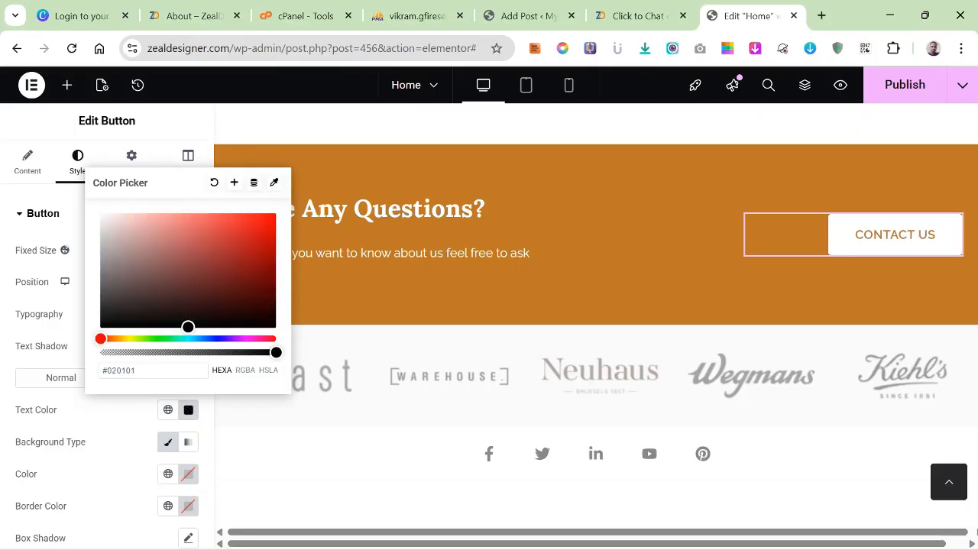
left_click_drag(188, 327, 100, 214)
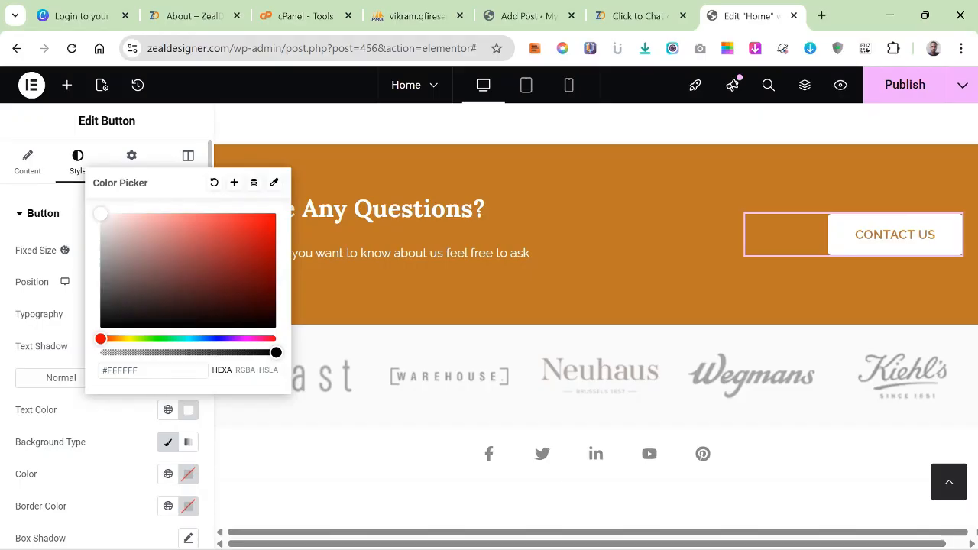
Set the "Contact us" button's hover background color to orange #BF7827.
left_click(188, 474)
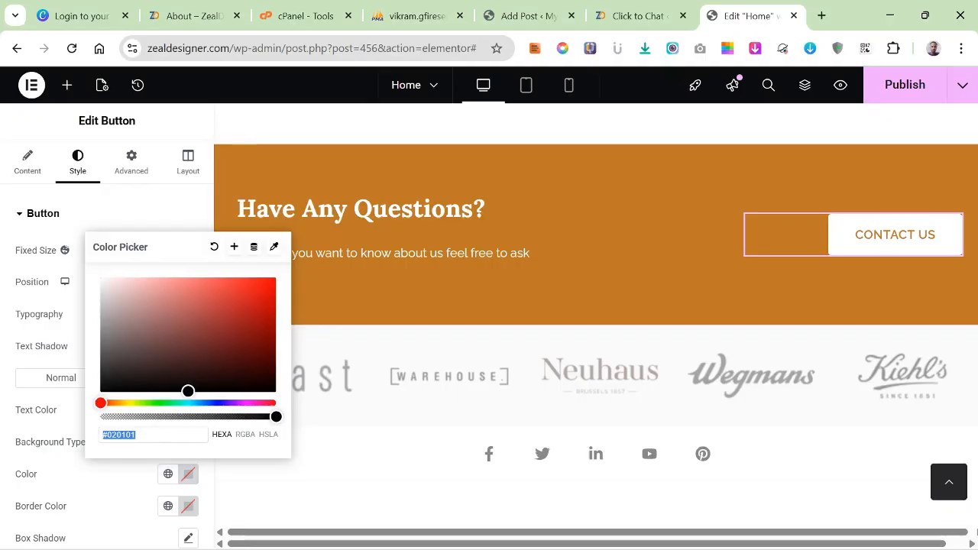
right_click(130, 434)
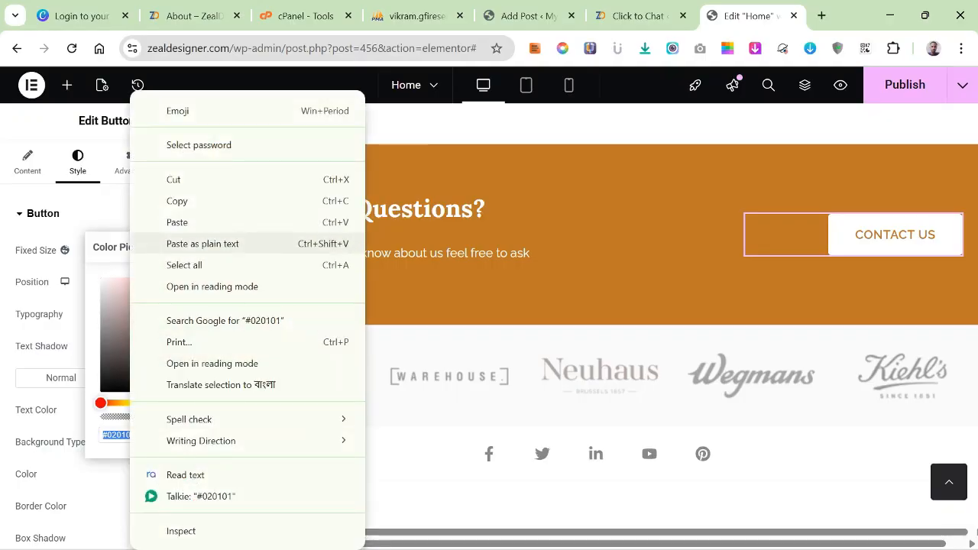
left_click(174, 221)
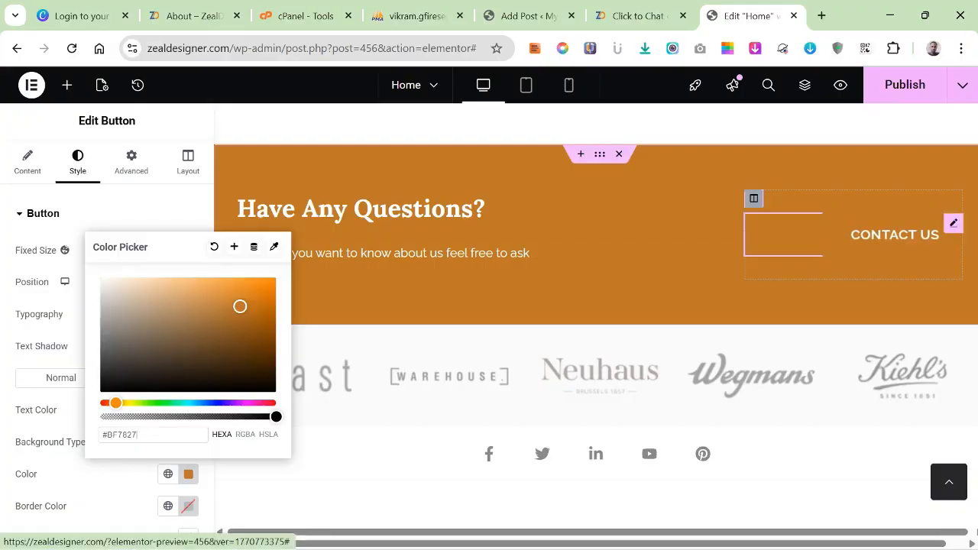
left_click(673, 259)
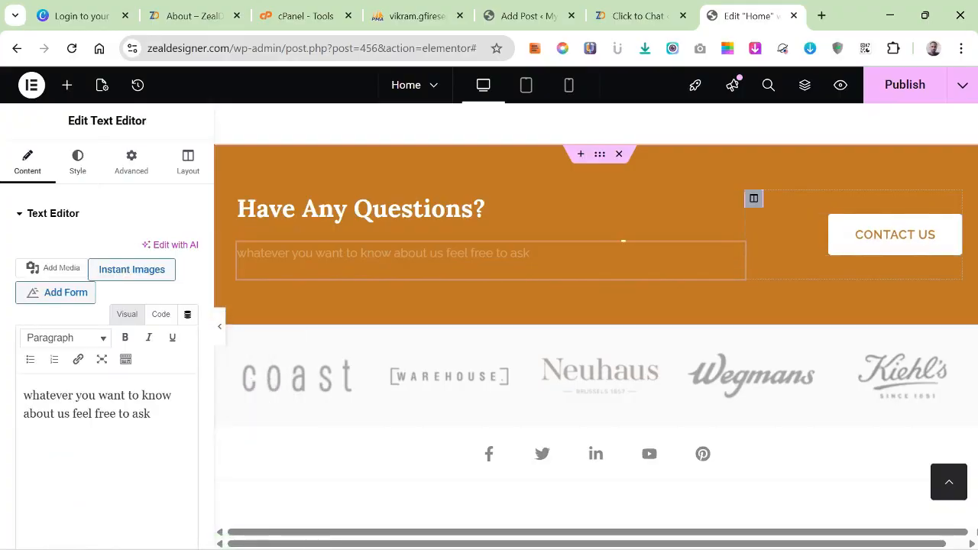
left_click(895, 235)
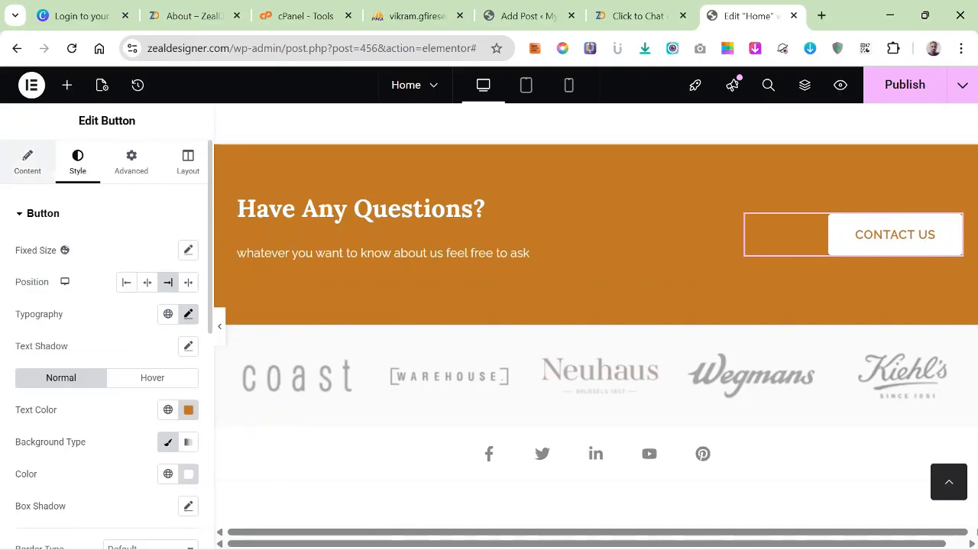
left_click(28, 162)
double_click(22, 330)
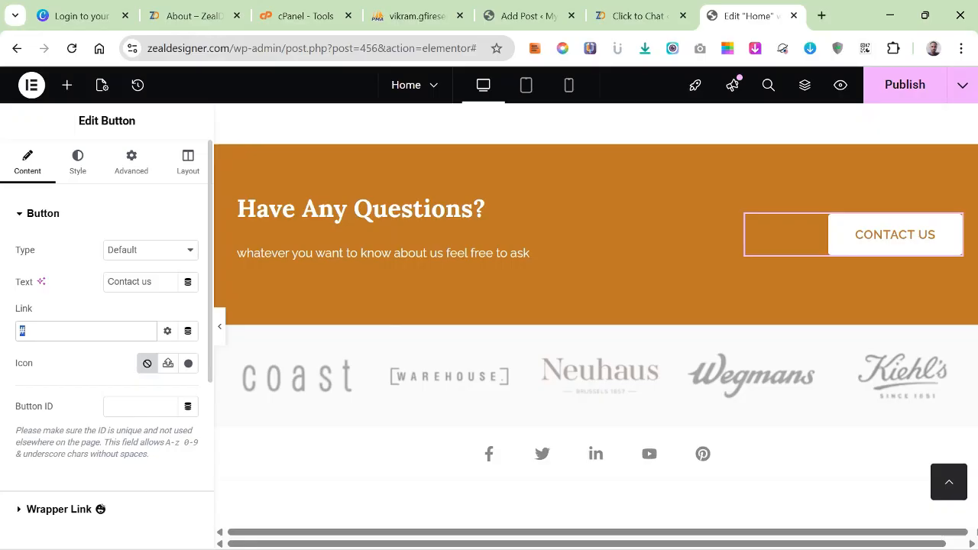
scroll(360, 214, "up", 2)
scroll(596, 314, "up", 15)
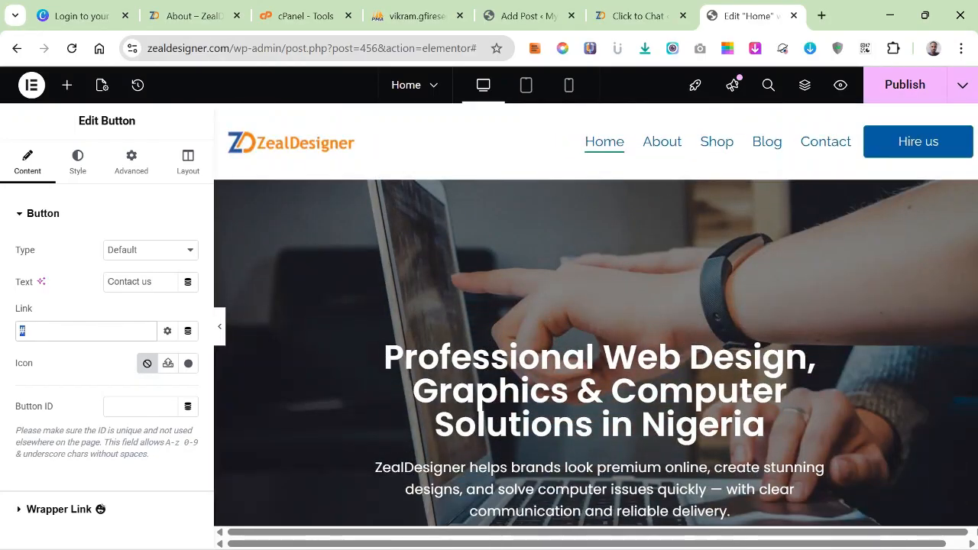
right_click(829, 153)
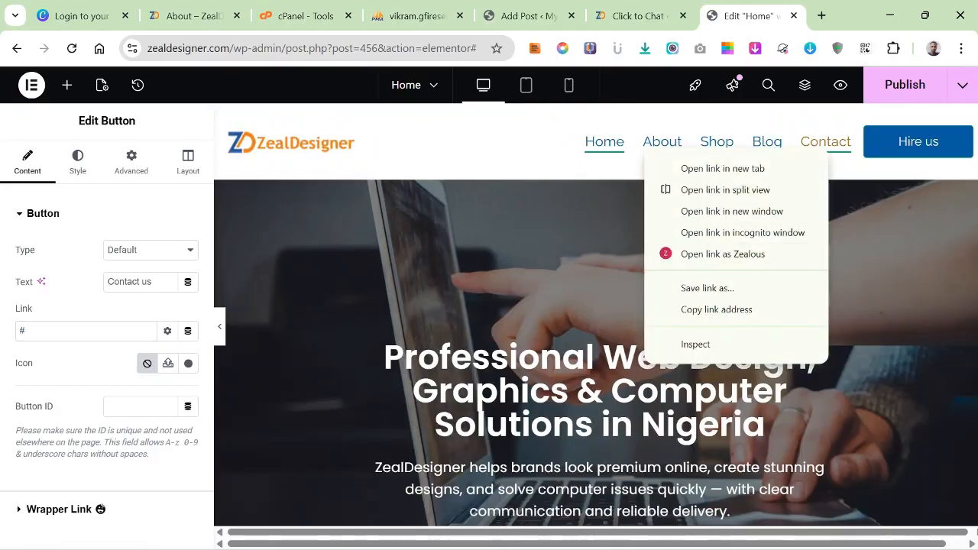
left_click(716, 309)
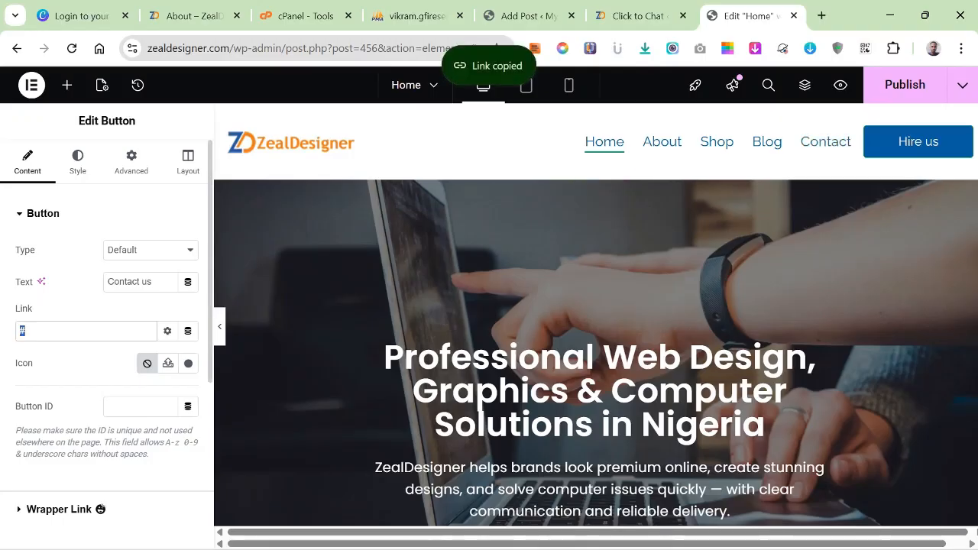
right_click(22, 331)
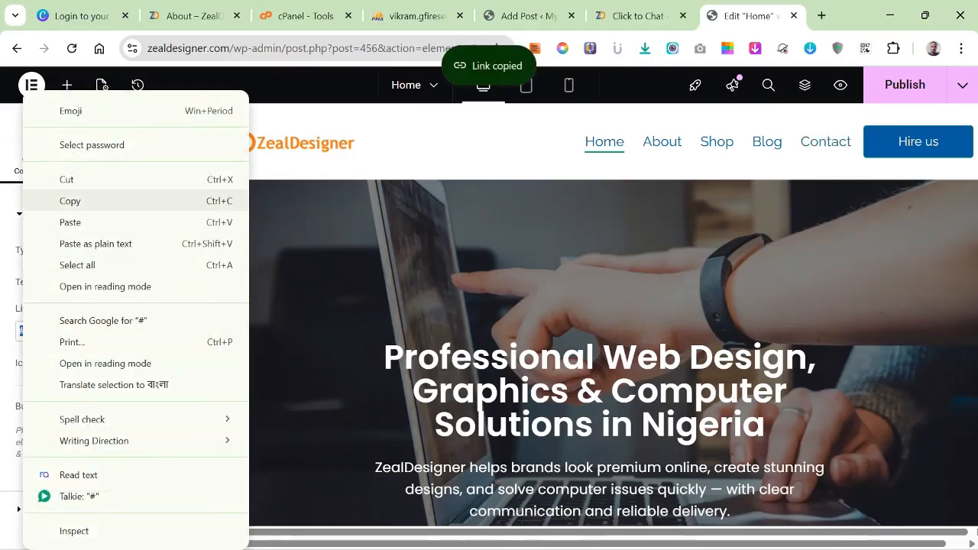
left_click(70, 222)
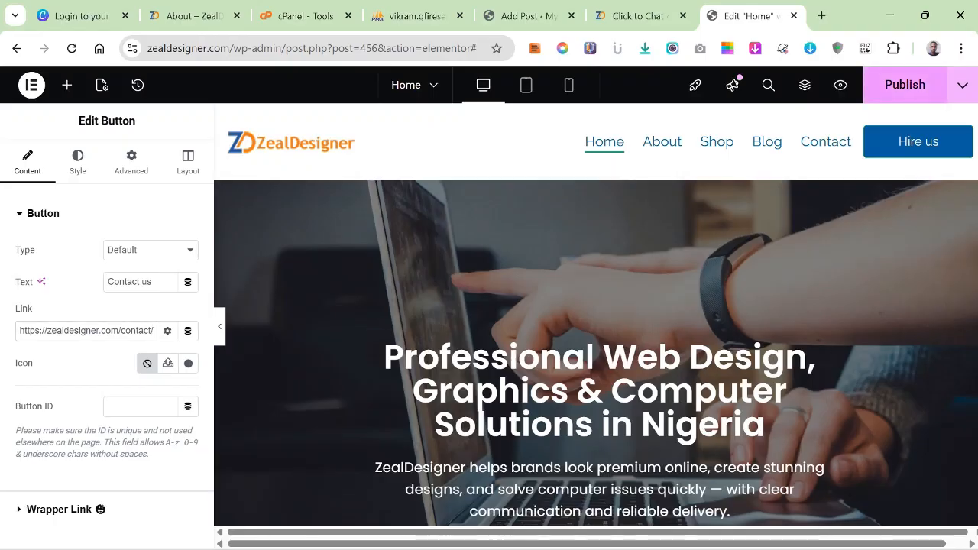
Publish the Home page changes and review the "Have Any Questions?" section and the blog posts above it.
left_click(905, 85)
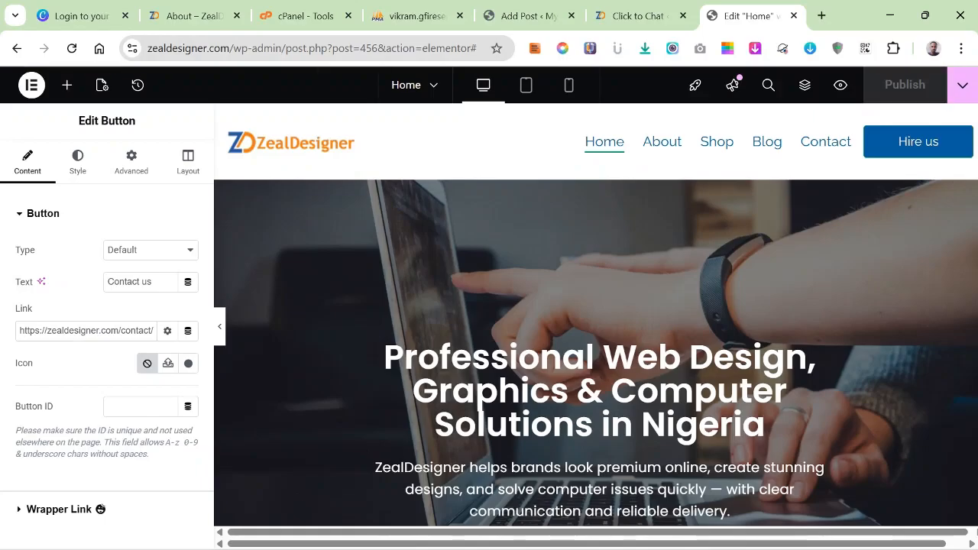
scroll(596, 306, "down", 3)
scroll(596, 313, "down", 15)
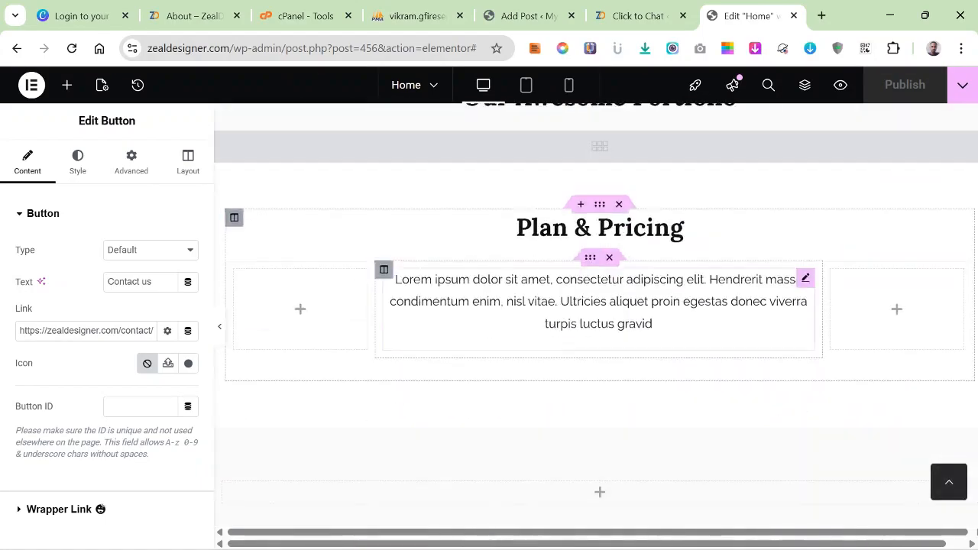
scroll(596, 306, "down", 10)
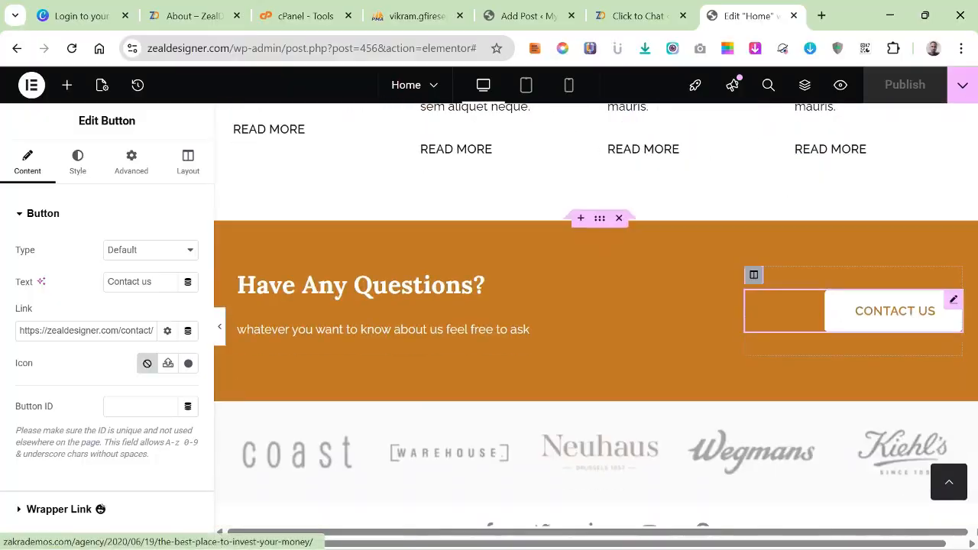
scroll(596, 306, "up", 4)
scroll(615, 379, "down", 4)
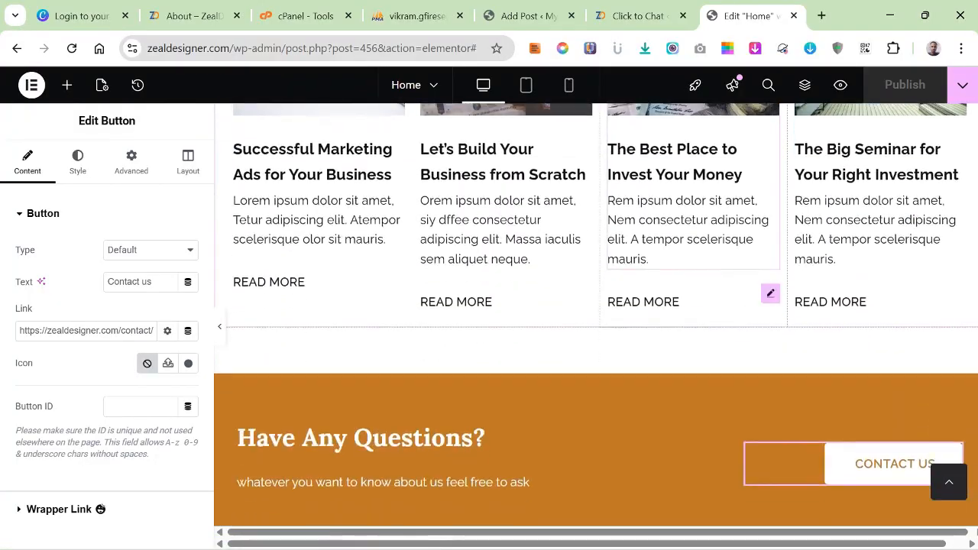
Delete the inner section holding the four blog posts under the "Latest Posts & Articles" heading.
scroll(615, 378, "up", 3)
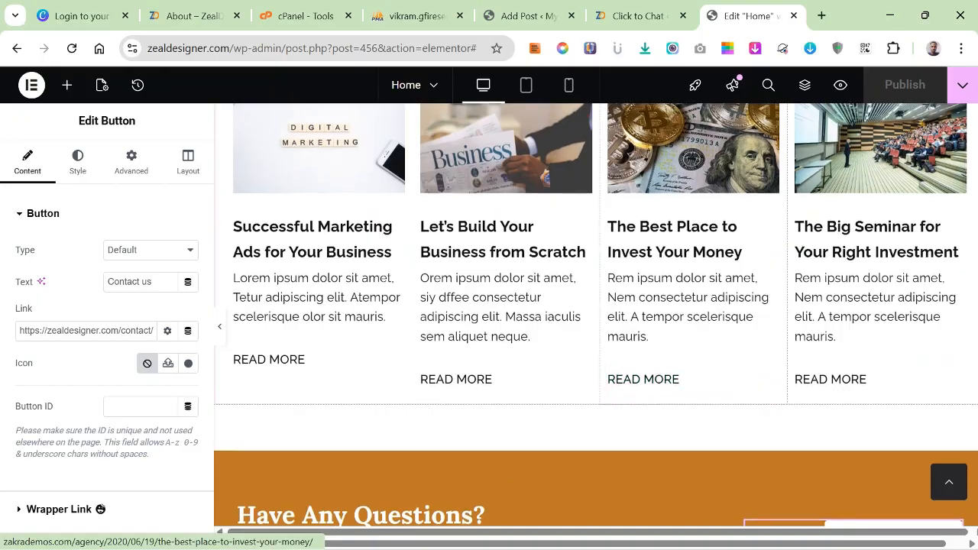
scroll(644, 379, "up", 4)
scroll(644, 378, "down", 1)
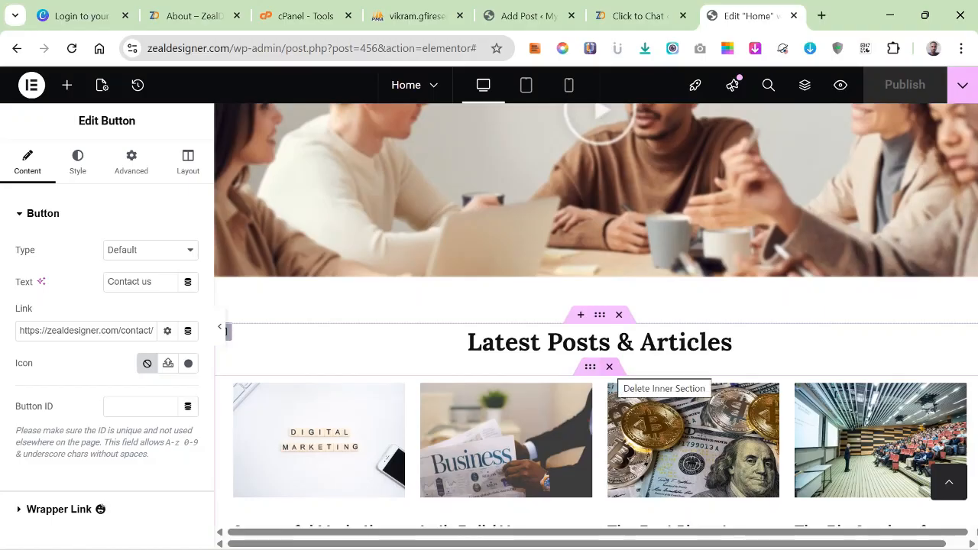
left_click(610, 367)
Delete the social icons section and the brand logo image carousel below the "Have Any Questions?" section.
scroll(596, 321, "down", 6)
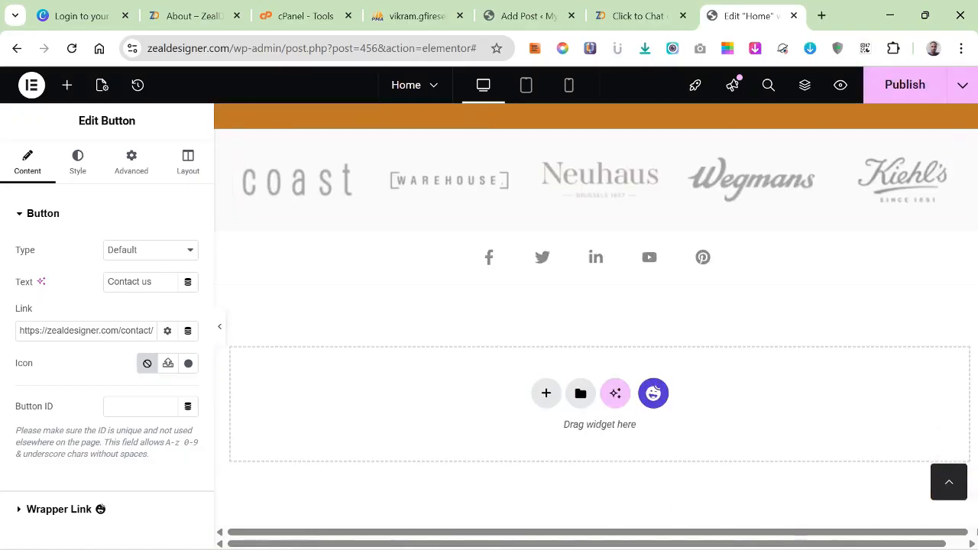
scroll(596, 321, "up", 3)
scroll(596, 321, "down", 1)
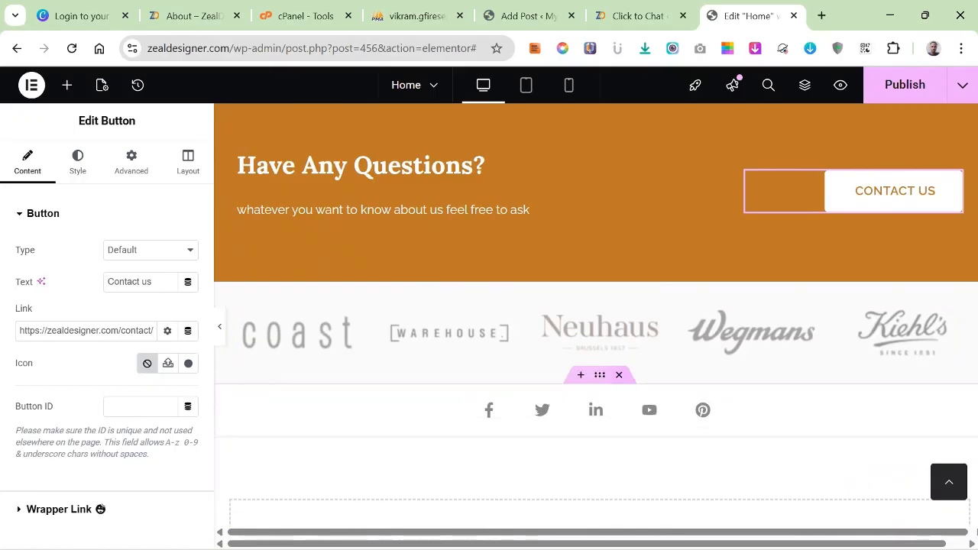
left_click(619, 374)
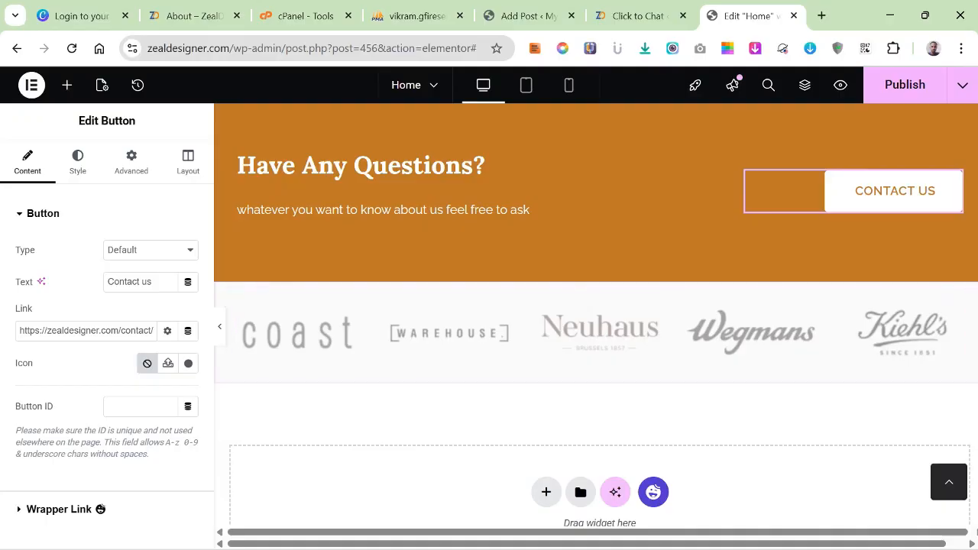
right_click(957, 298)
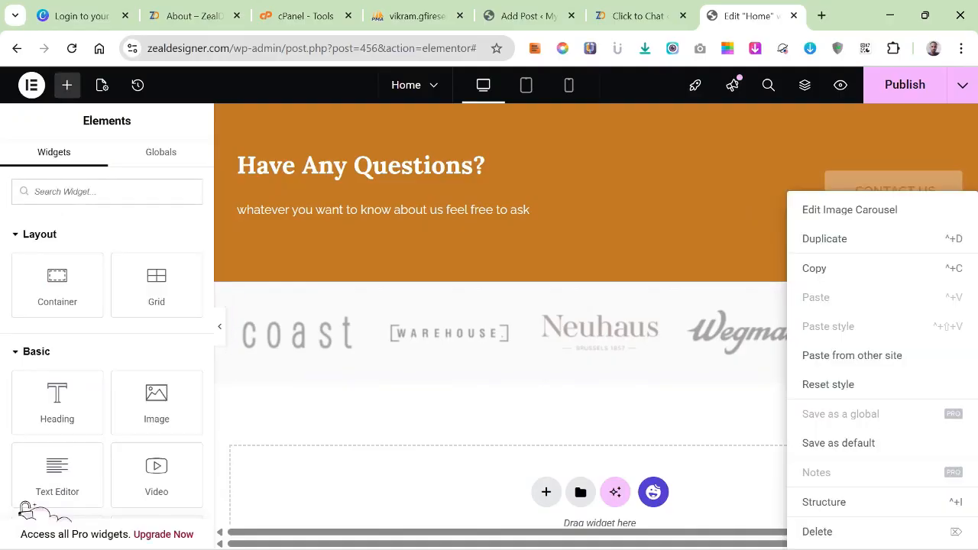
left_click(841, 531)
scroll(687, 344, "down", 5)
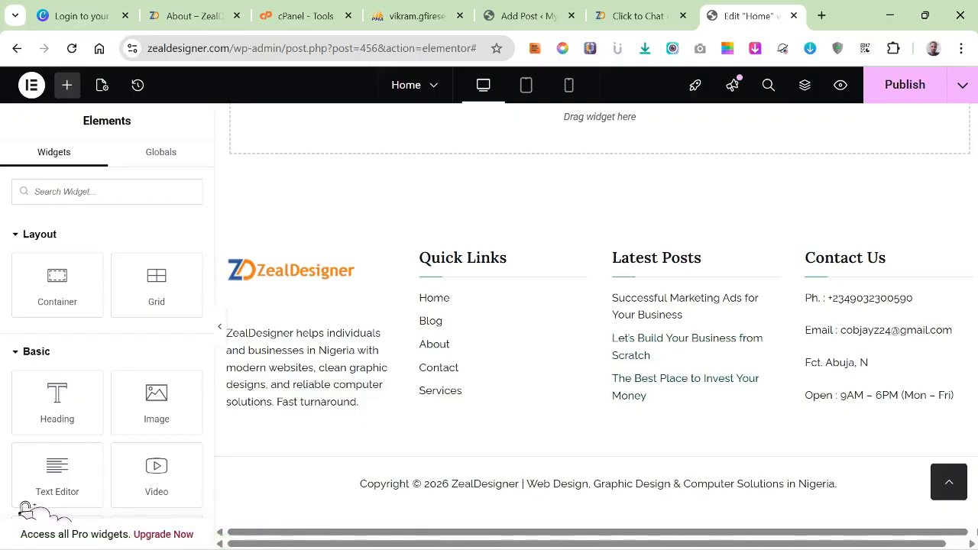
scroll(673, 378, "up", 2)
scroll(673, 386, "up", 20)
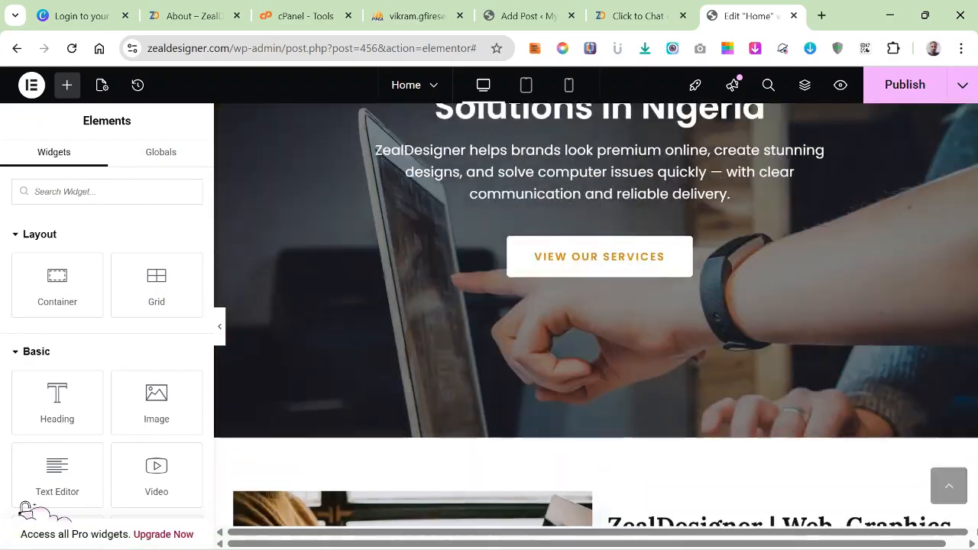
scroll(596, 325, "down", 10)
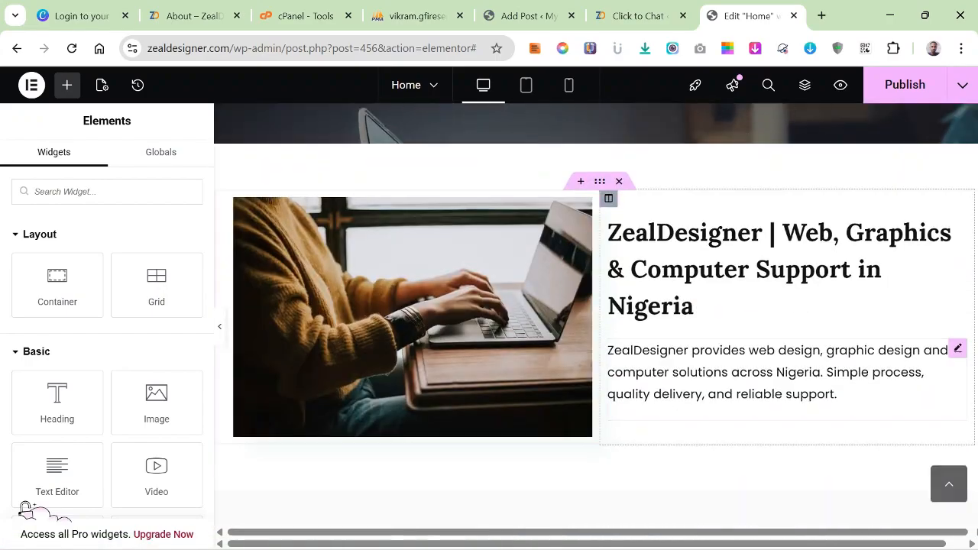
scroll(596, 324, "down", 1)
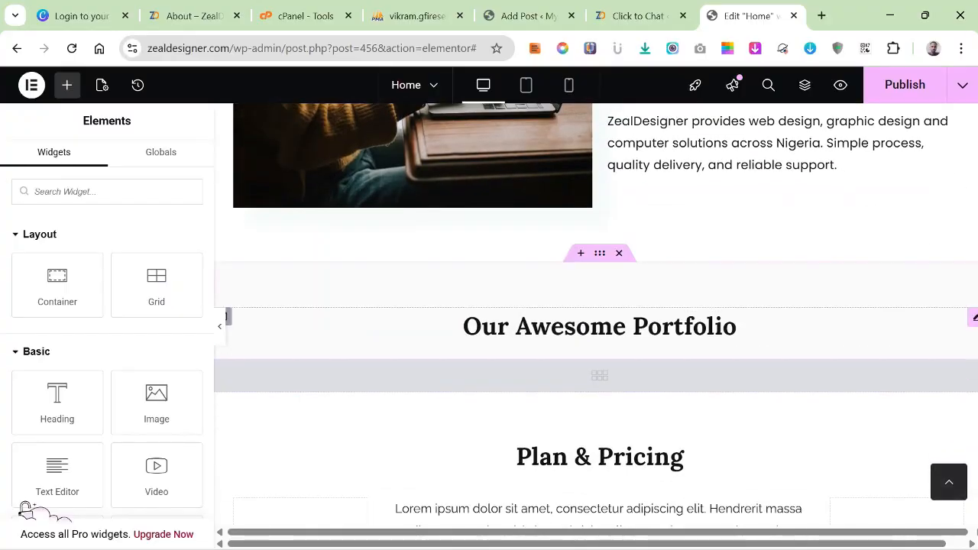
left_click(581, 253)
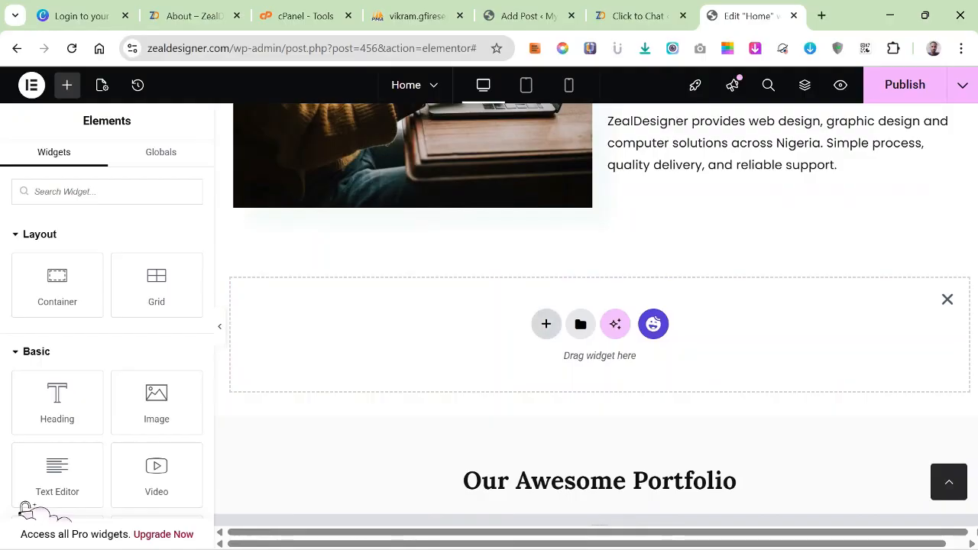
left_click(545, 324)
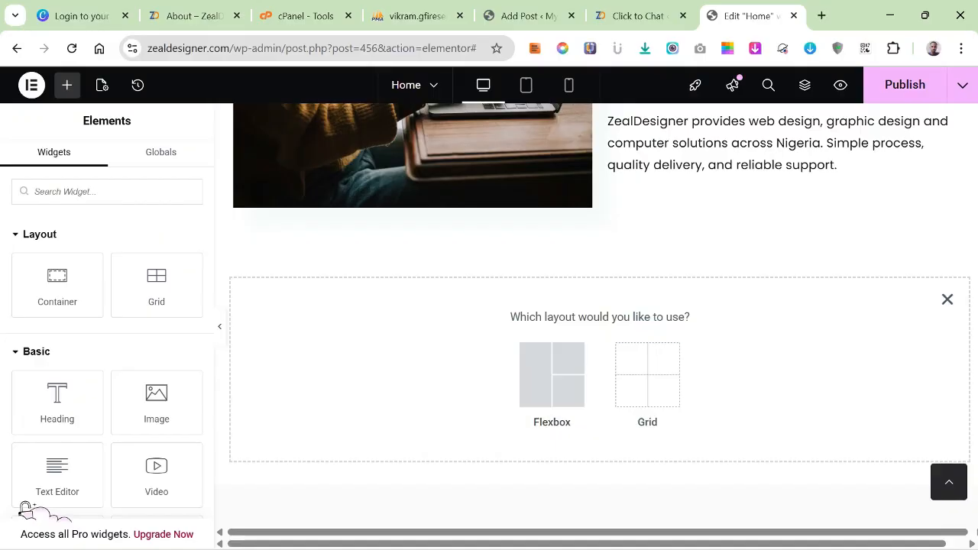
left_click(947, 299)
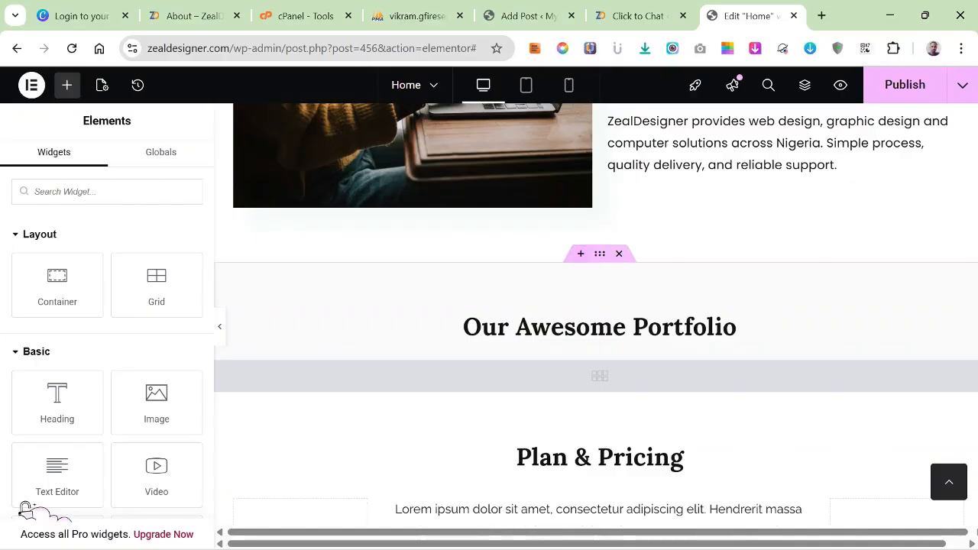
Insert the free "Create beautiful and pixel perfect website" block from the Happy Addons template library above the "Our Awesome Portfolio" section.
left_click(580, 253)
left_click(653, 324)
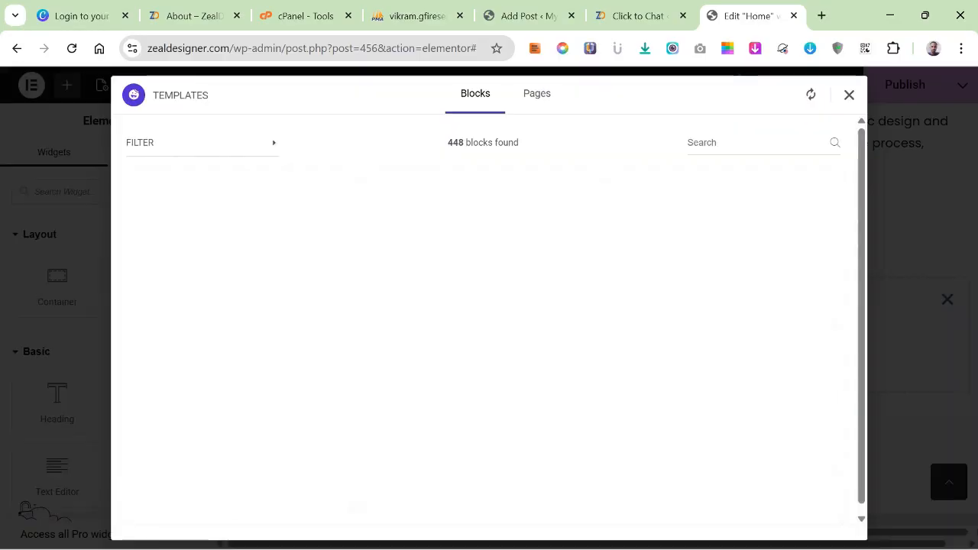
scroll(728, 392, "down", 8)
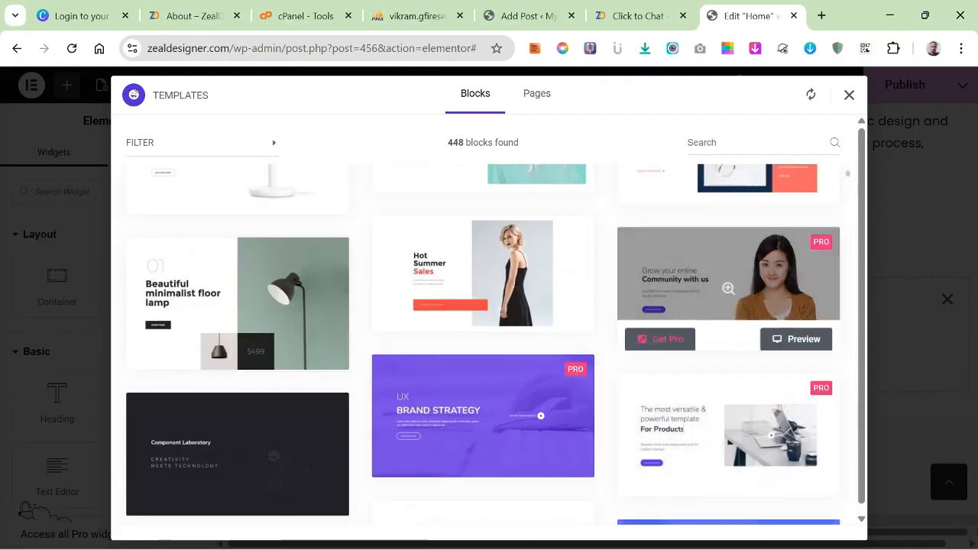
scroll(728, 351, "down", 8)
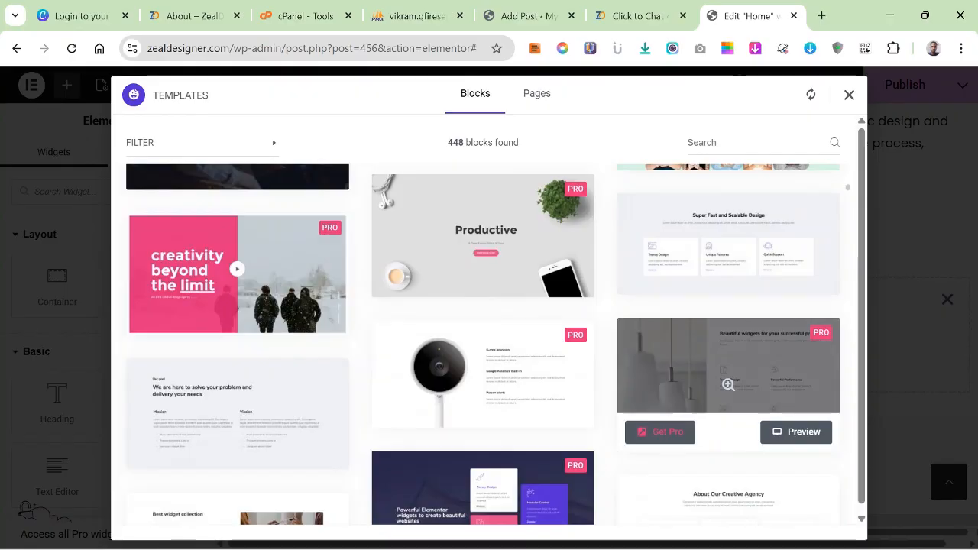
scroll(728, 385, "down", 3)
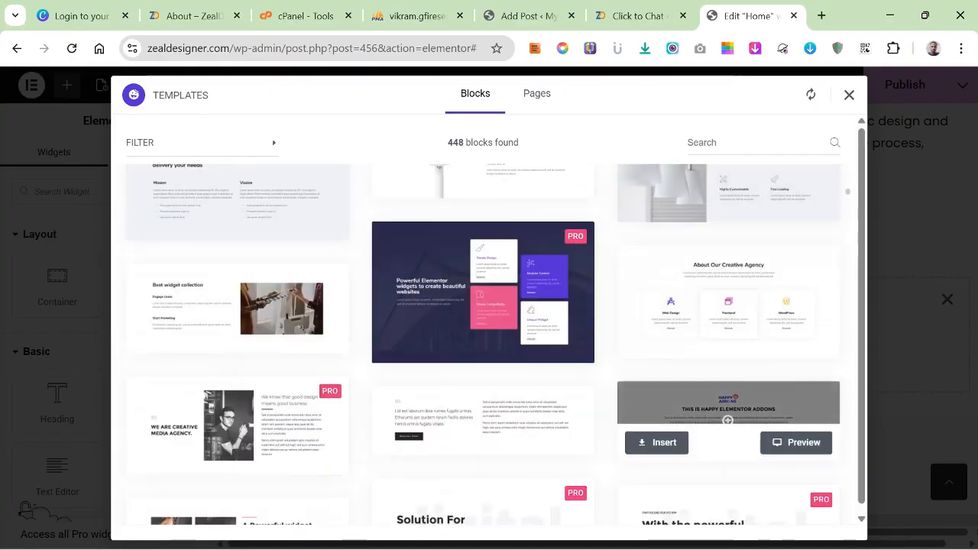
scroll(728, 420, "down", 2)
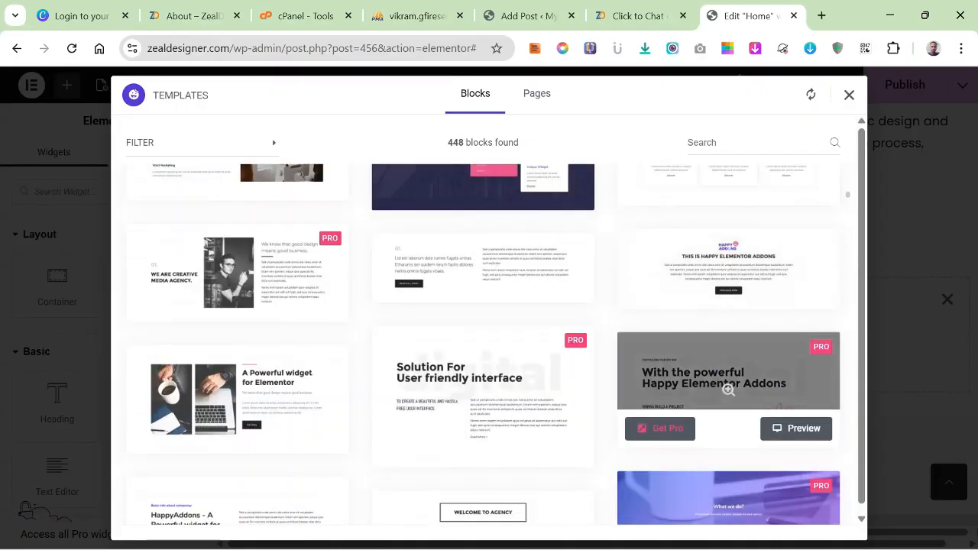
scroll(729, 367, "down", 1)
scroll(483, 321, "down", 4)
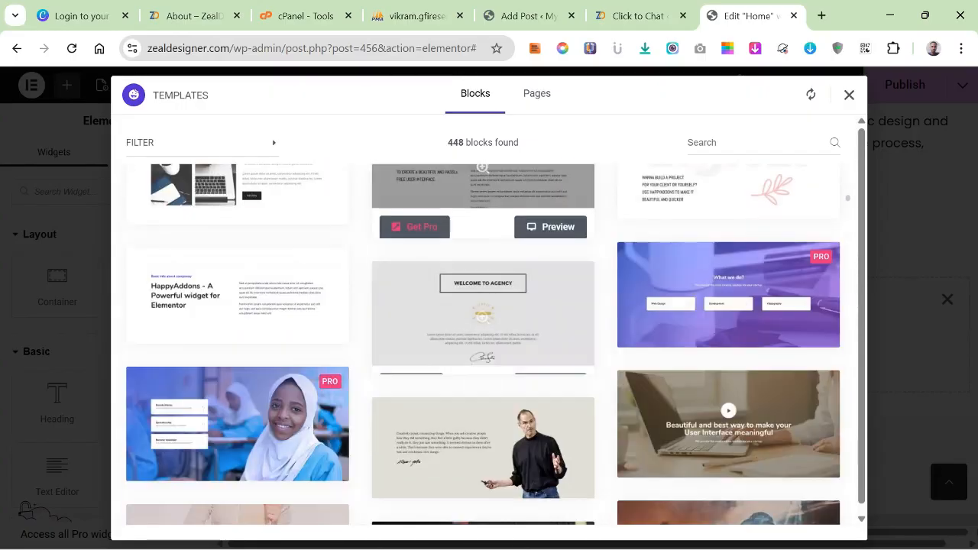
scroll(483, 343, "down", 4)
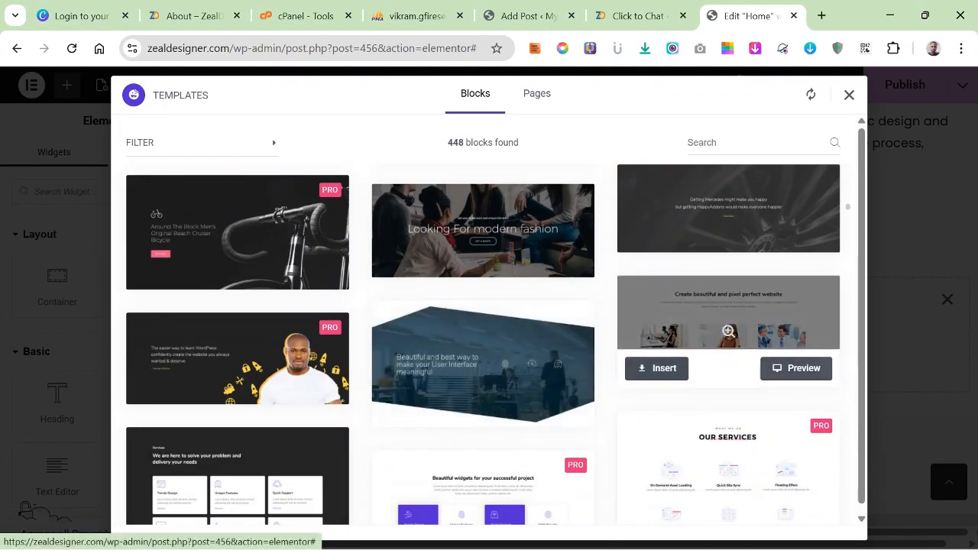
left_click(657, 368)
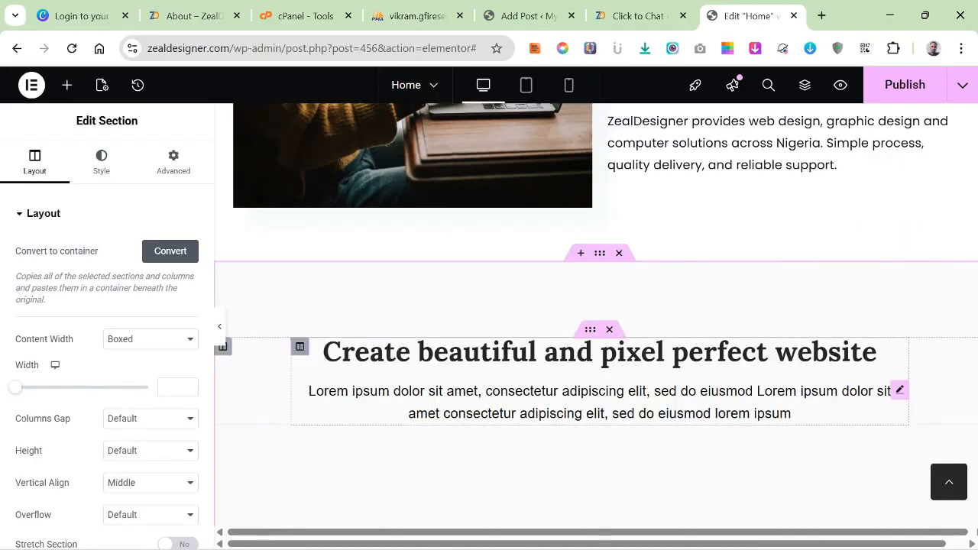
Examine the inserted block's heading, intro text and three image columns.
scroll(596, 321, "down", 5)
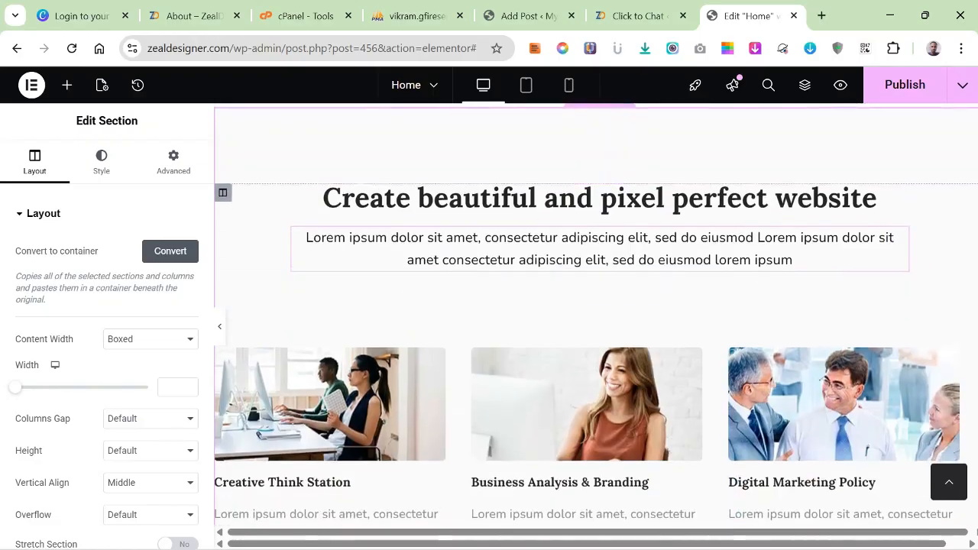
scroll(596, 353, "down", 2)
scroll(597, 353, "up", 5)
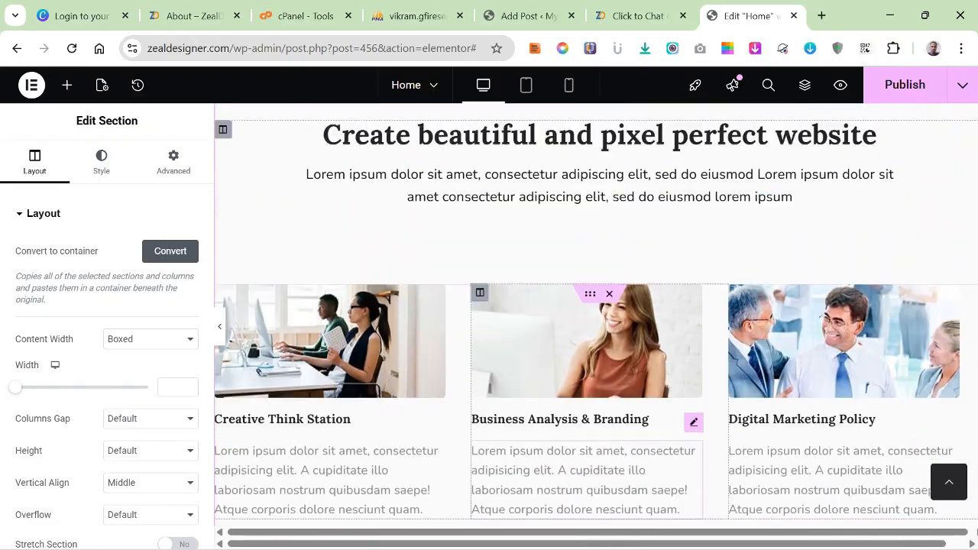
scroll(596, 353, "down", 2)
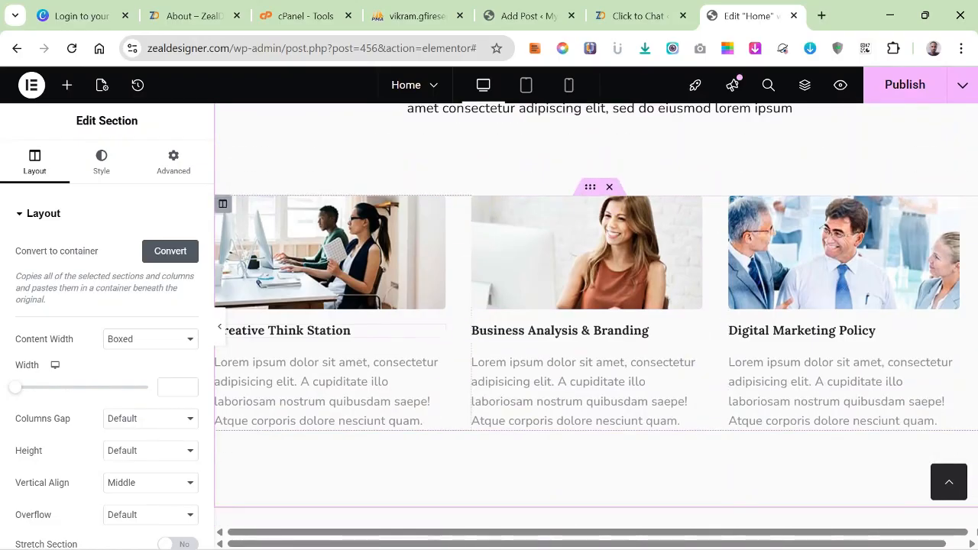
scroll(596, 321, "down", 2)
scroll(596, 321, "up", 9)
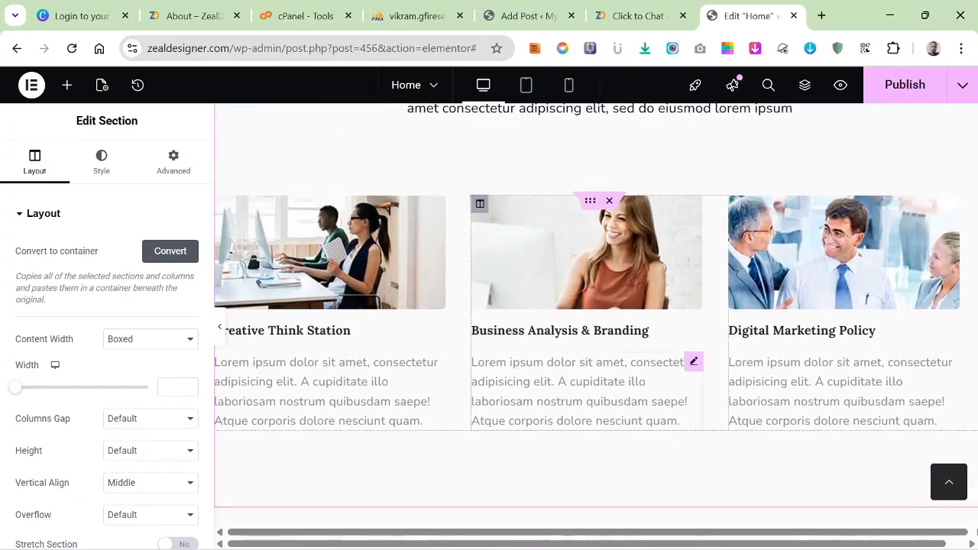
Copy the hero's "View Our Services" button and paste it below the ZealDesigner introduction text beside the laptop image.
scroll(787, 336, "down", 1)
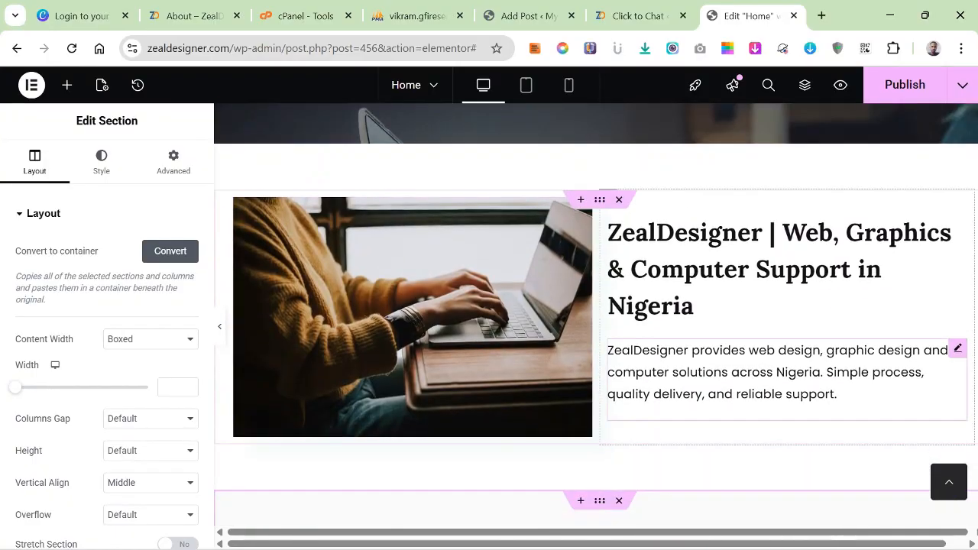
scroll(600, 344, "up", 5)
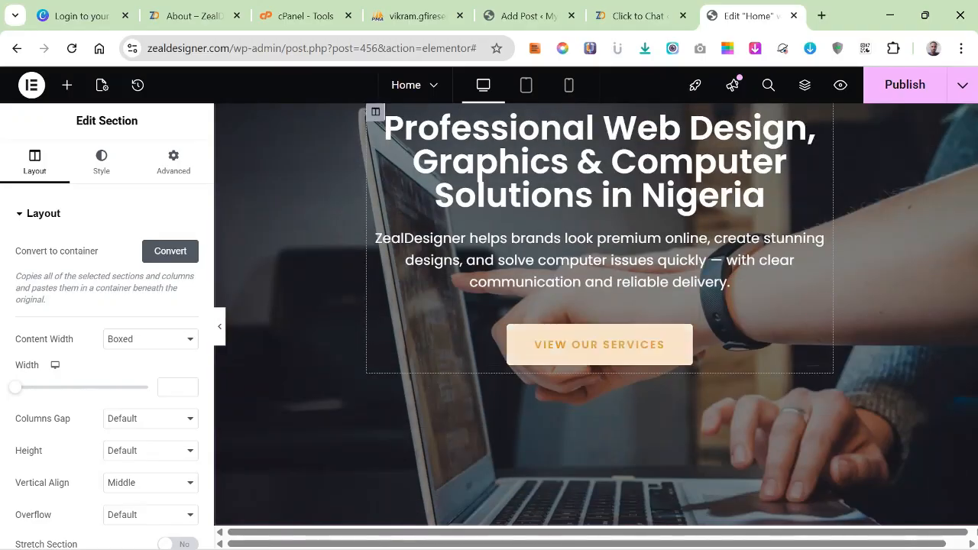
right_click(611, 345)
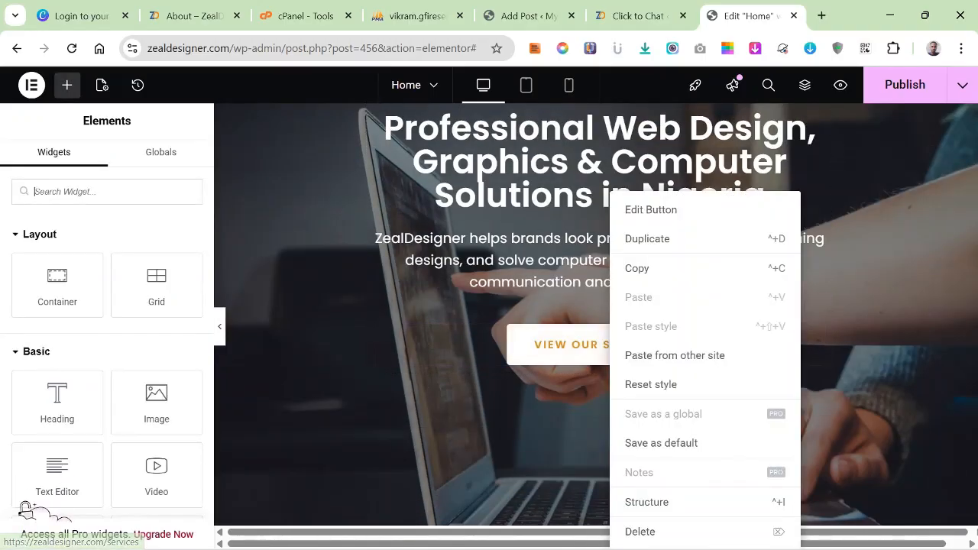
left_click(637, 268)
scroll(673, 420, "down", 6)
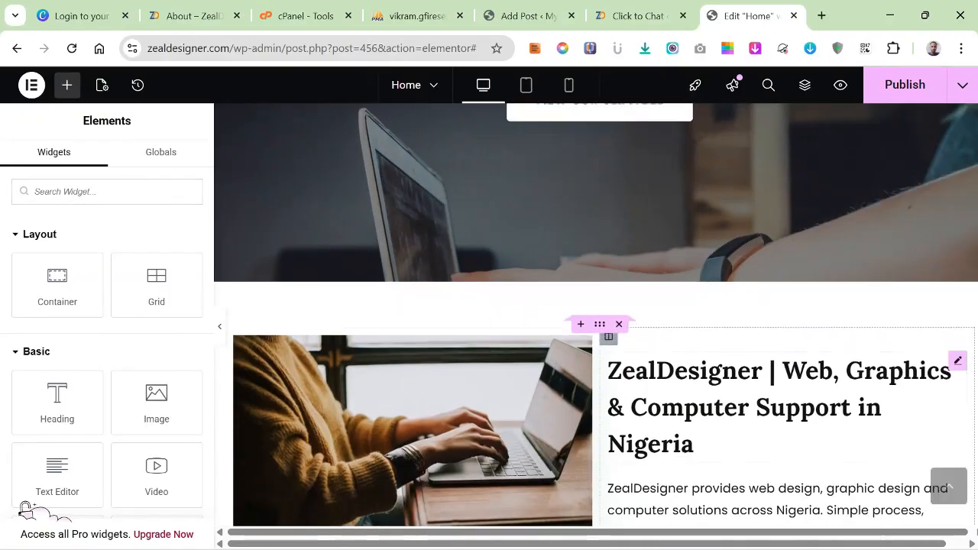
right_click(732, 354)
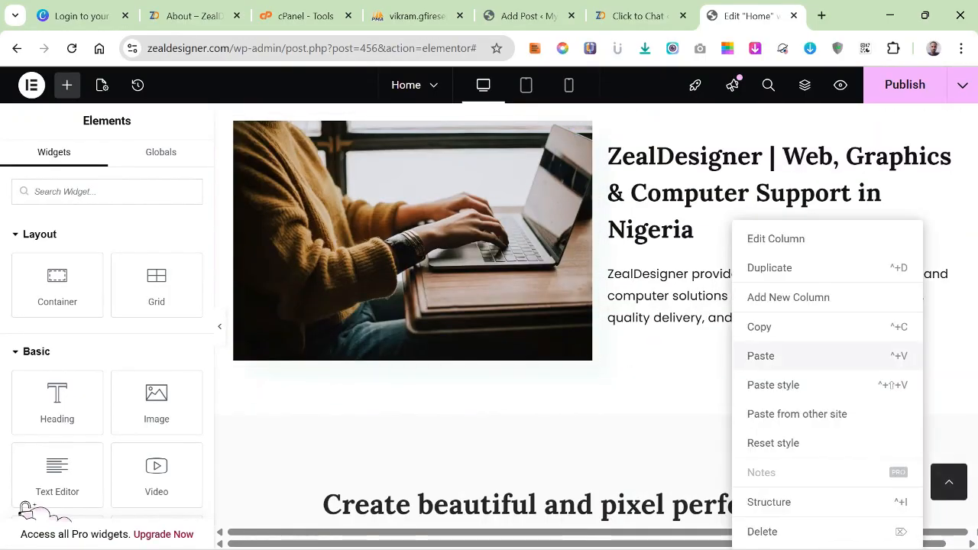
left_click(761, 355)
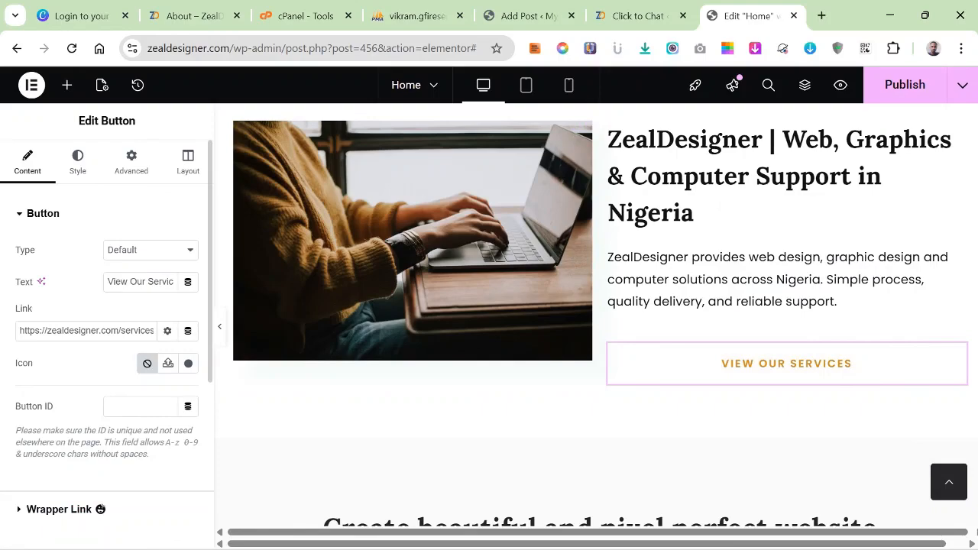
Give the pasted "View Our Services" button beside the laptop image a Solid border.
scroll(107, 321, "down", 4)
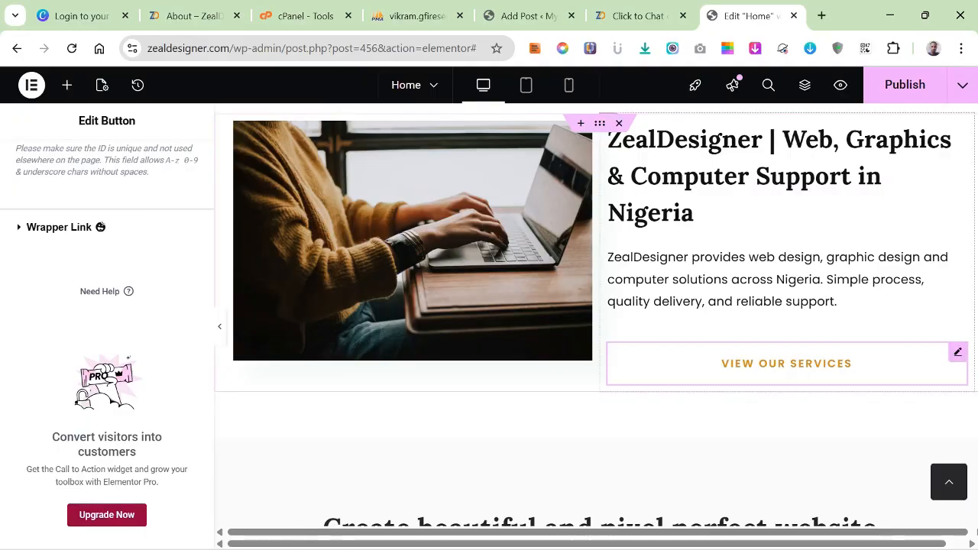
scroll(107, 321, "up", 4)
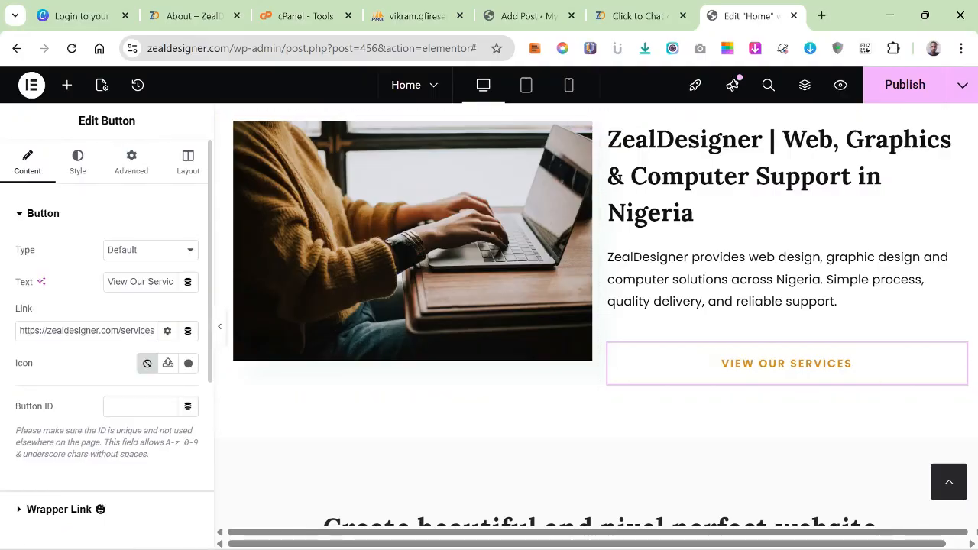
left_click(77, 162)
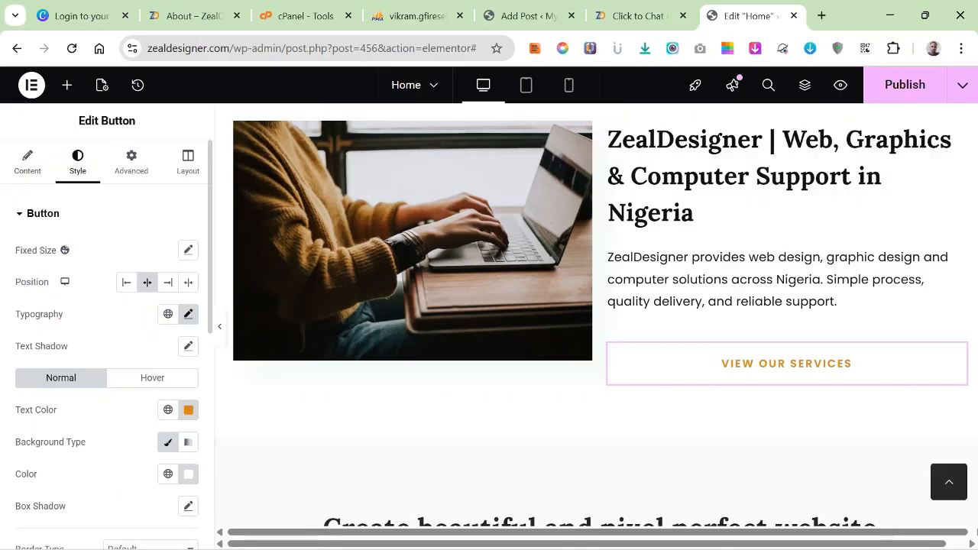
scroll(169, 441, "down", 3)
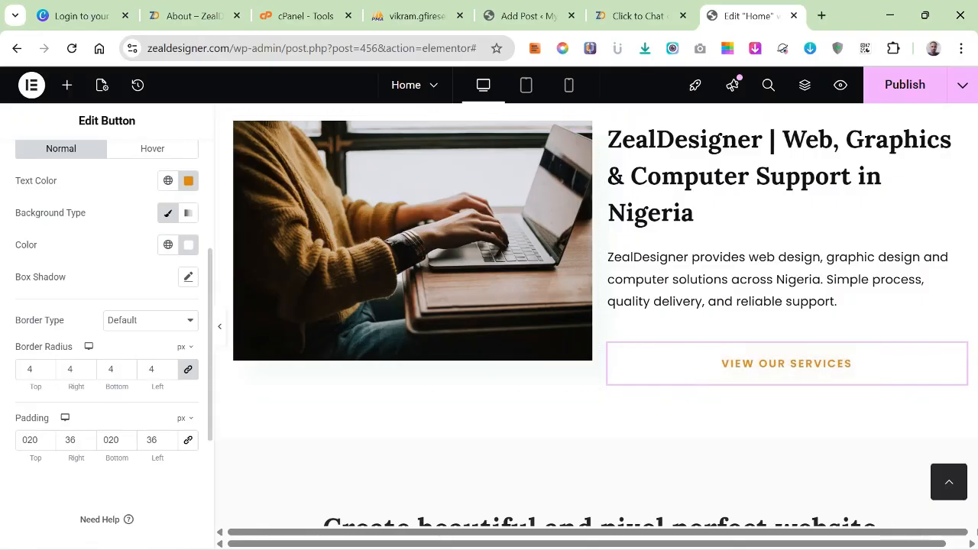
left_click(151, 321)
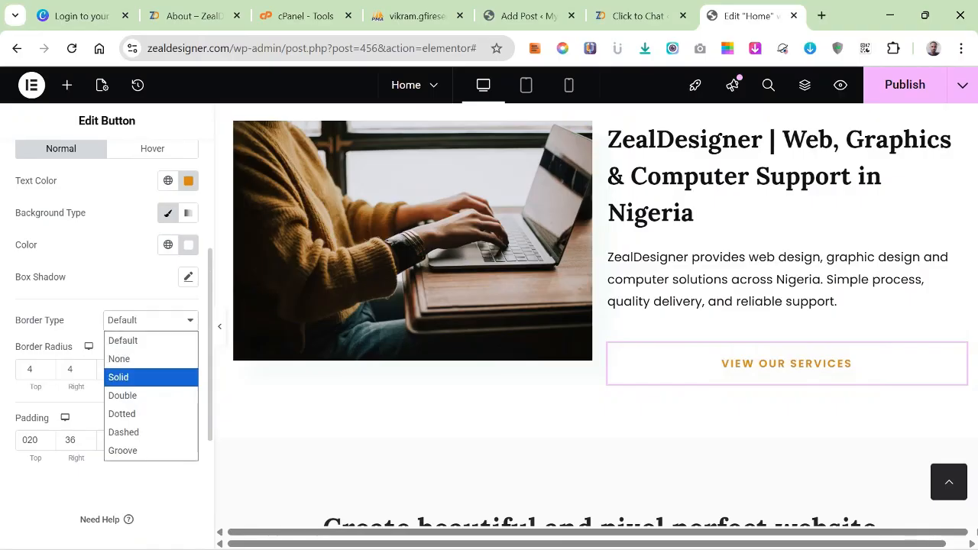
key("Return")
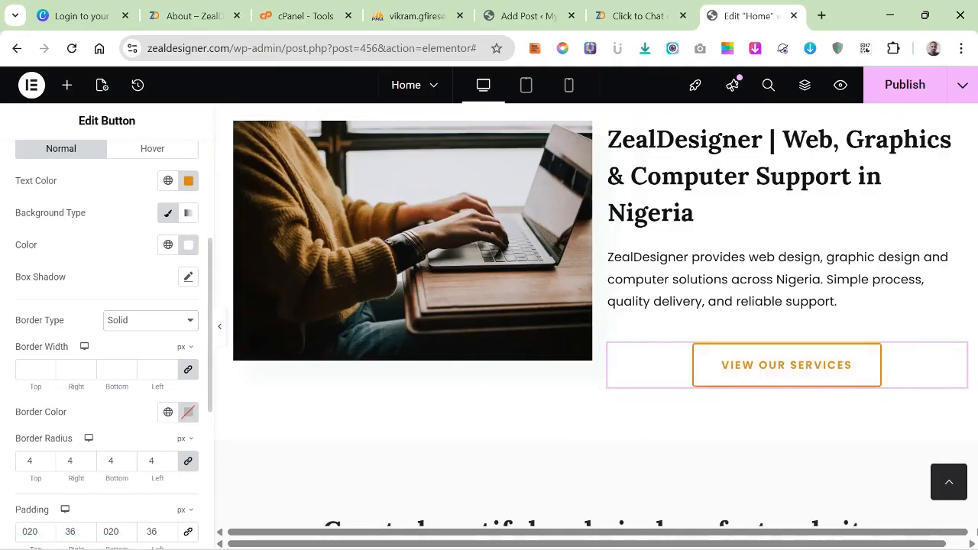
Reduce the top and bottom padding of the "View Our Services" button beside the laptop image to 15 px each.
scroll(151, 461, "down", 2)
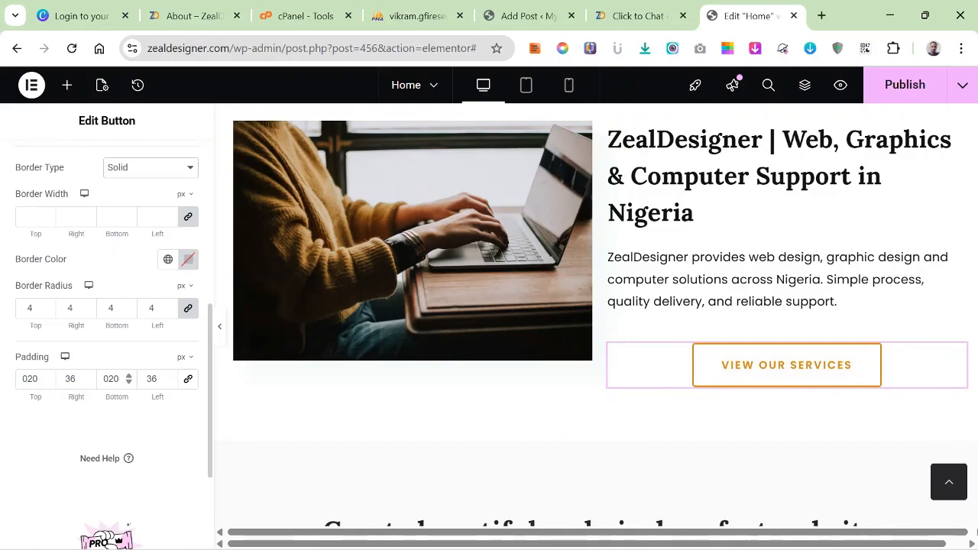
key("Down")
key("Down")
key("Down")
key("Down")
key("Down")
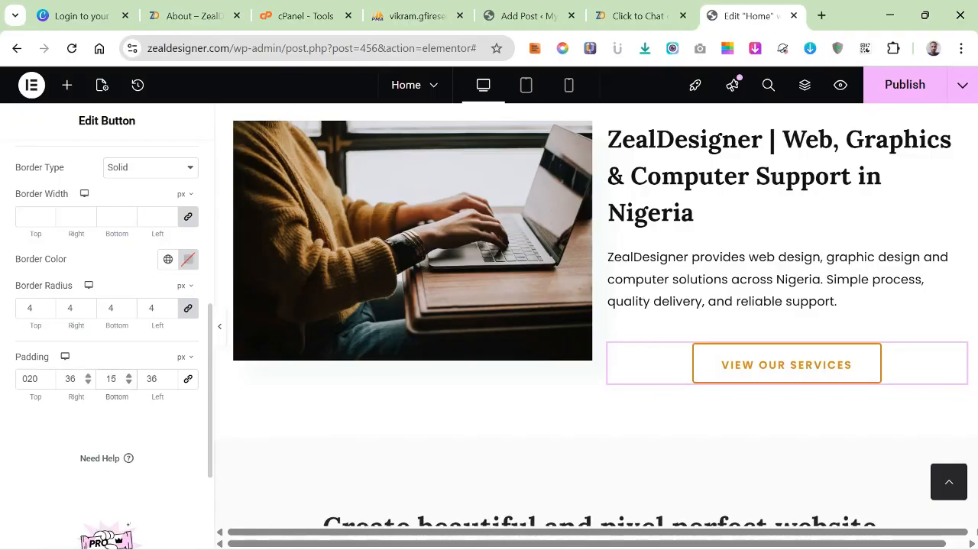
key("Down")
key("Down")
key("Down")
key("Down")
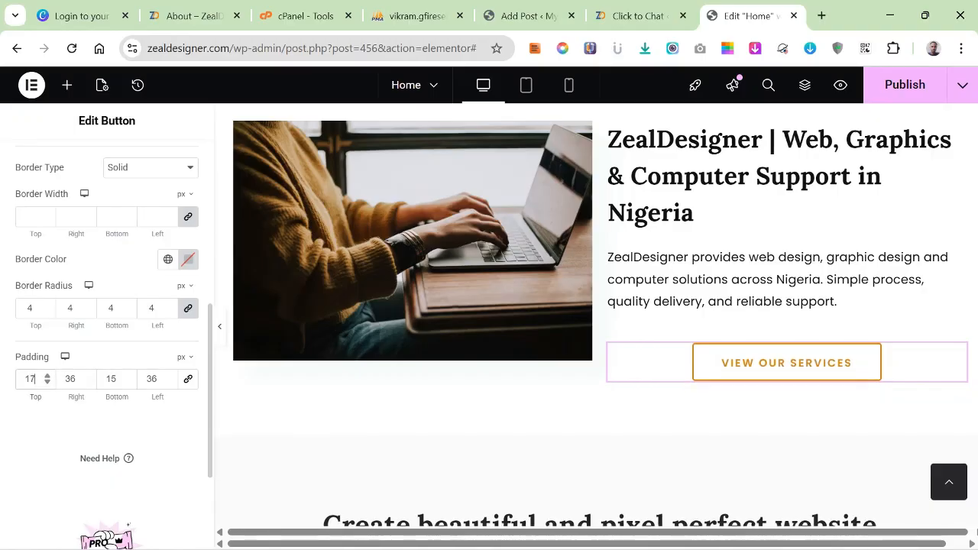
key("Down")
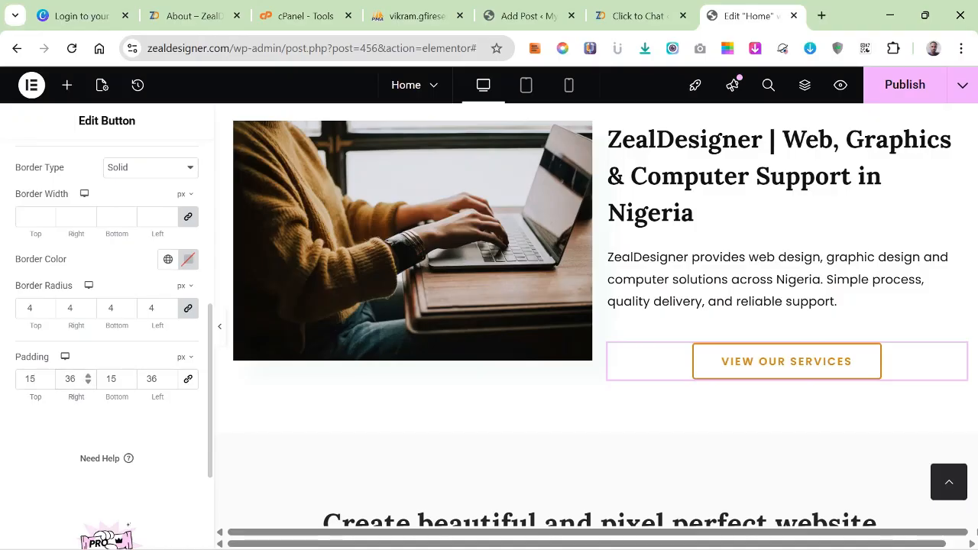
Set the same button's right and left padding to 30 px each.
key("BackSpace")
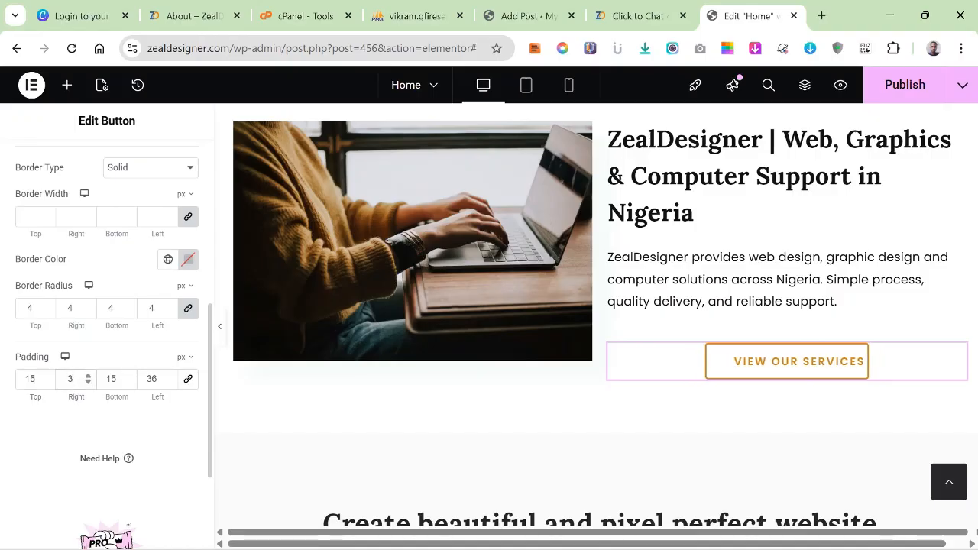
type("0")
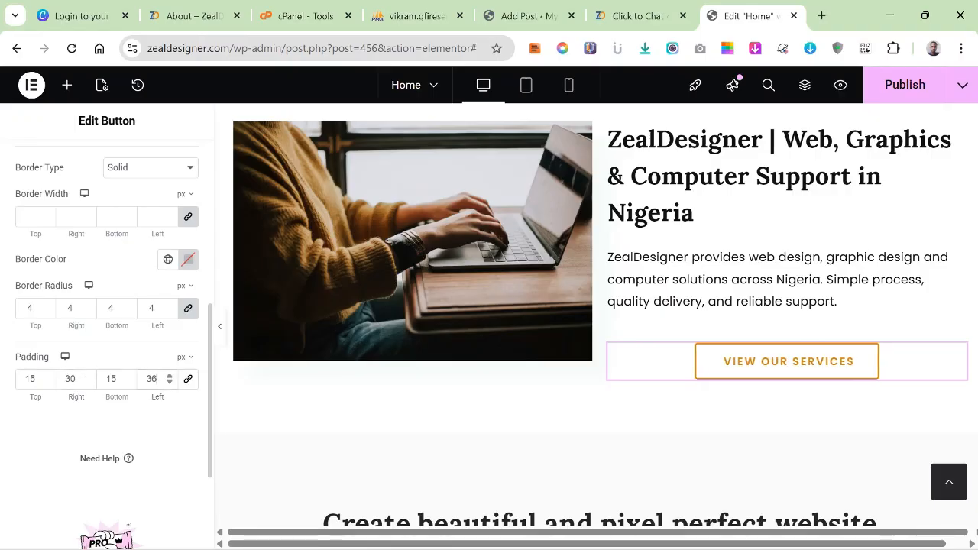
key("BackSpace")
type("0")
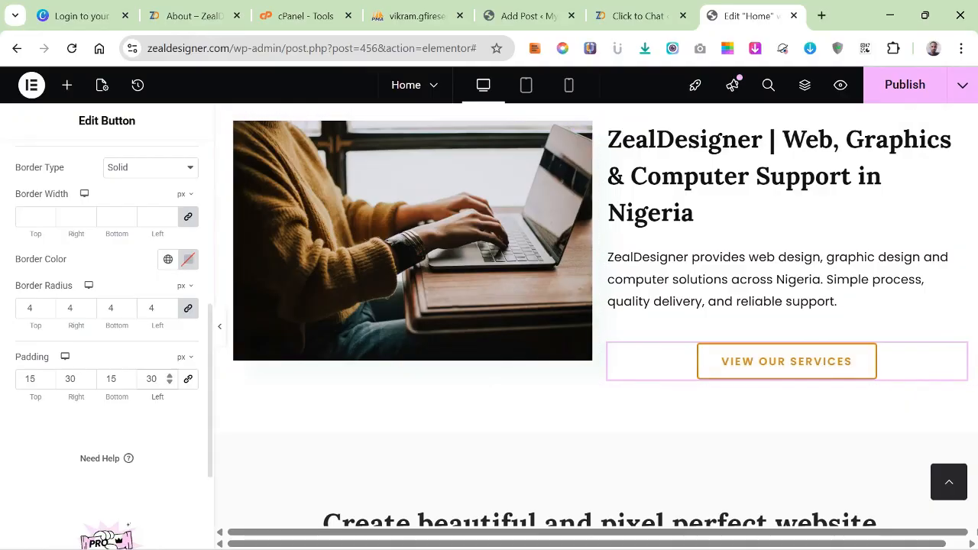
Align the "View Our Services" button to the left under the ZealDesigner introduction text.
scroll(107, 306, "up", 2)
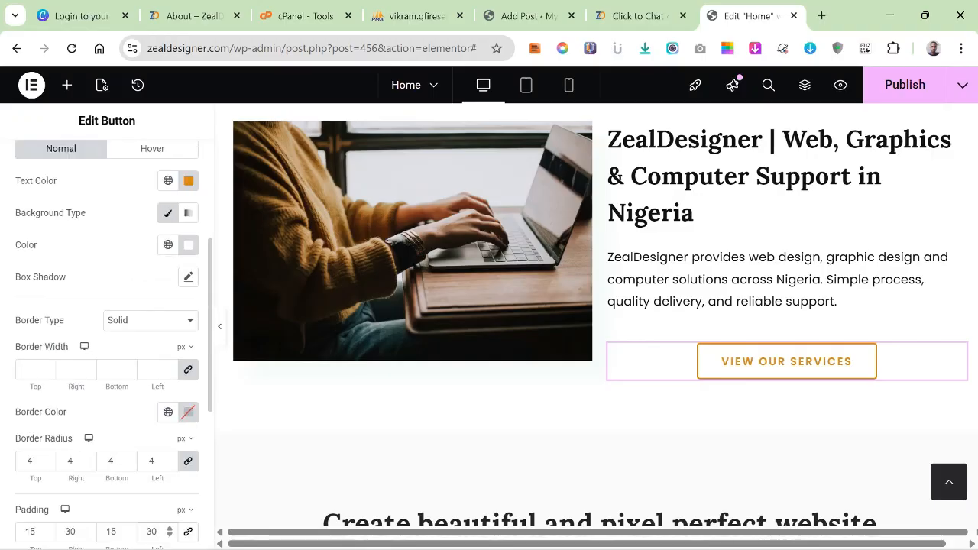
scroll(107, 321, "up", 3)
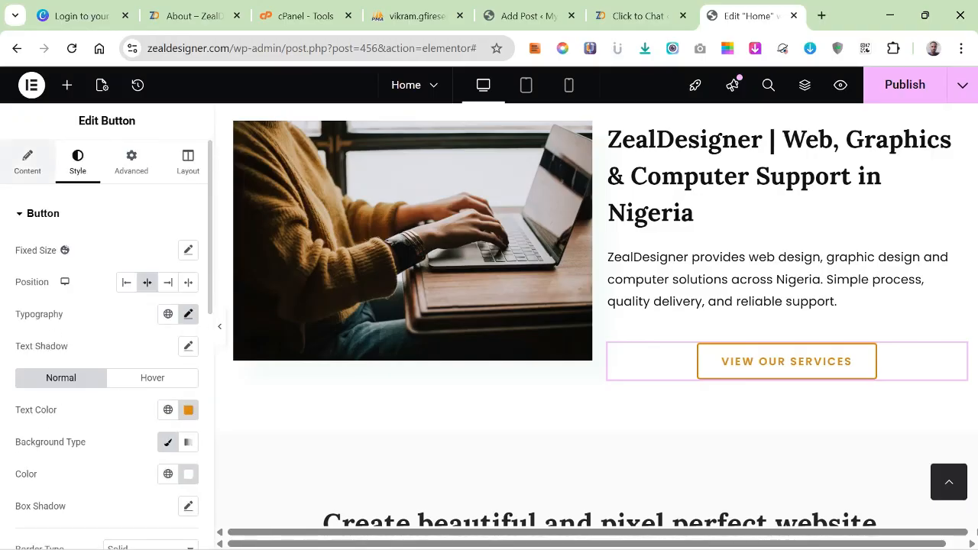
left_click(27, 162)
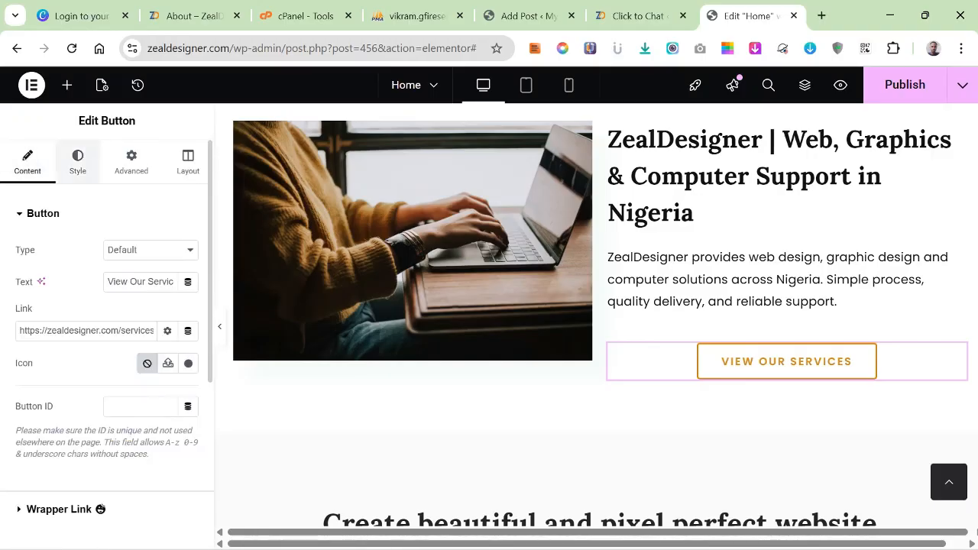
left_click(77, 162)
left_click(126, 282)
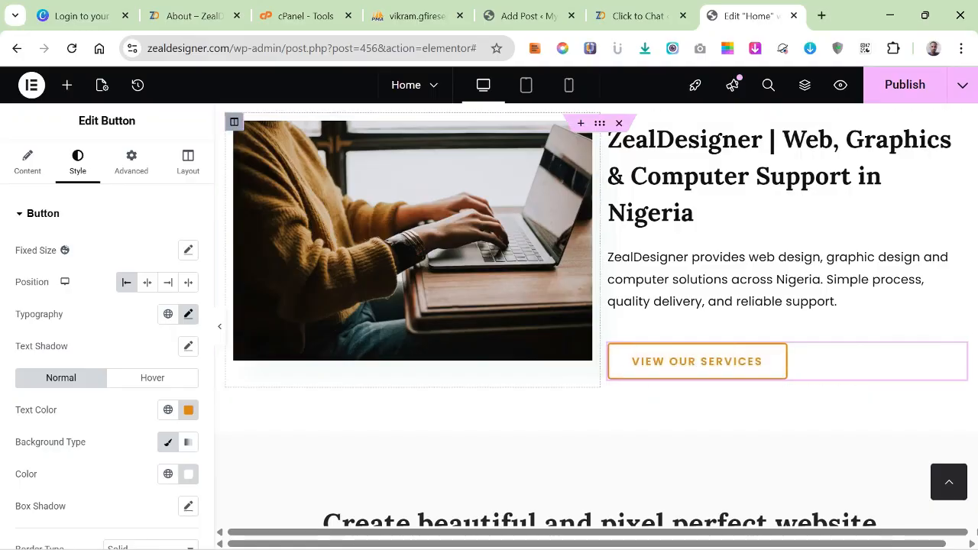
Set the vertical alignment of the section with the laptop image and ZealDesigner introduction to Middle.
scroll(596, 314, "up", 2)
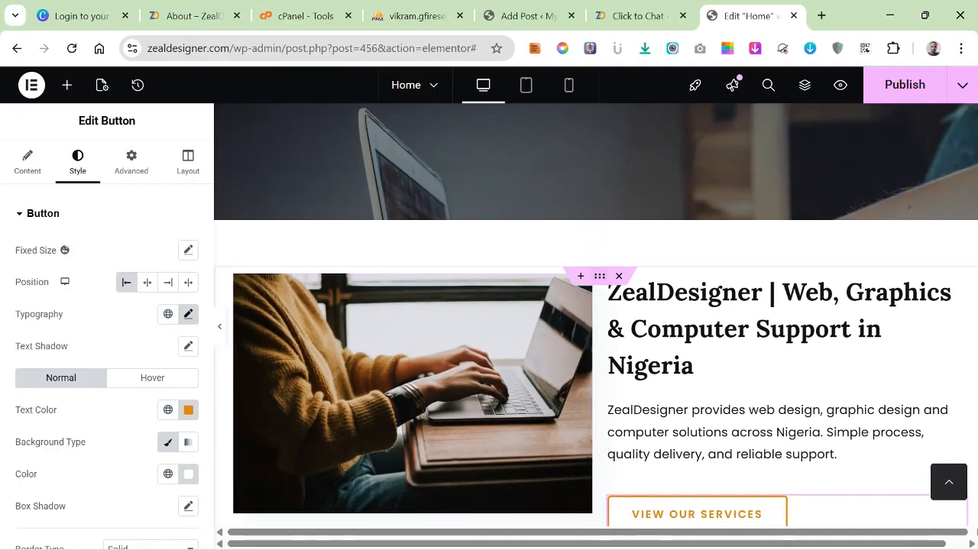
left_click(600, 276)
scroll(107, 344, "down", 1)
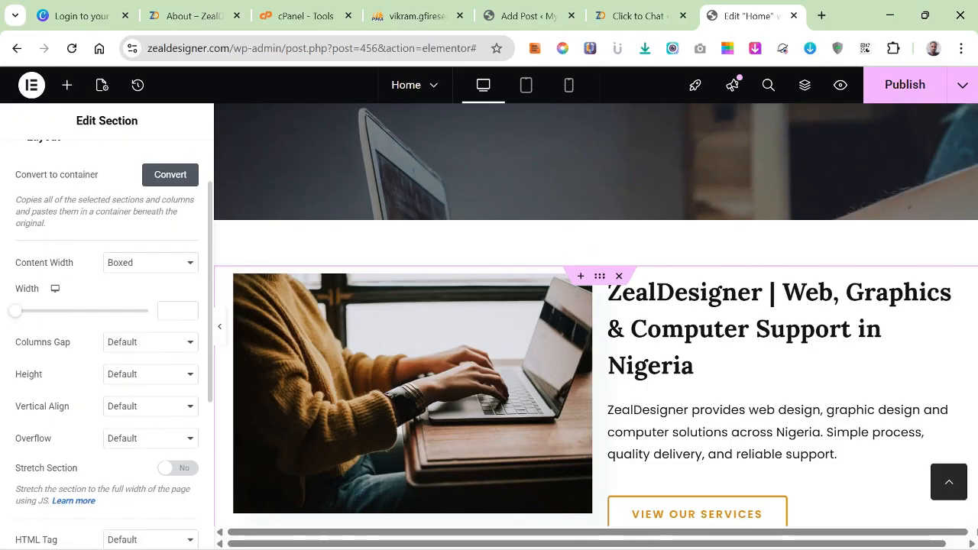
left_click(150, 375)
left_click(150, 374)
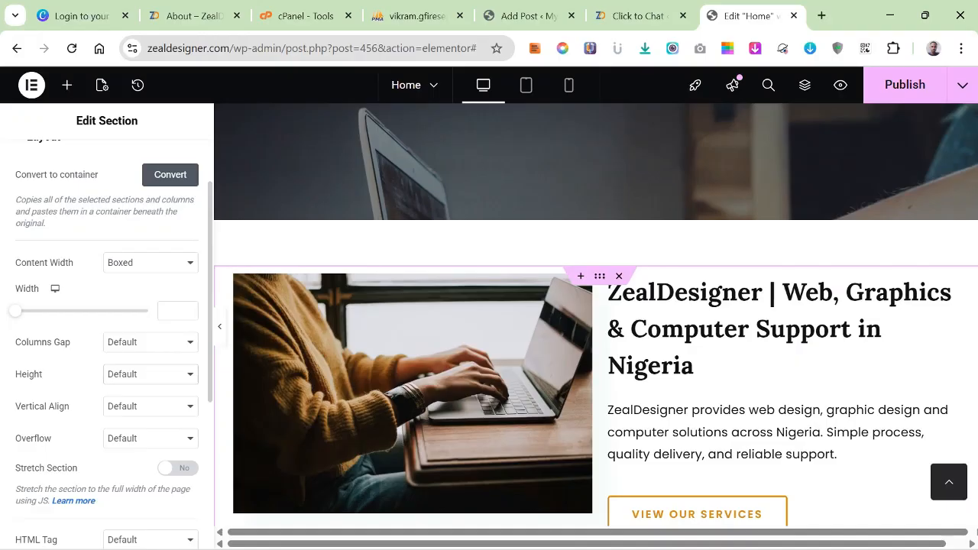
left_click(150, 406)
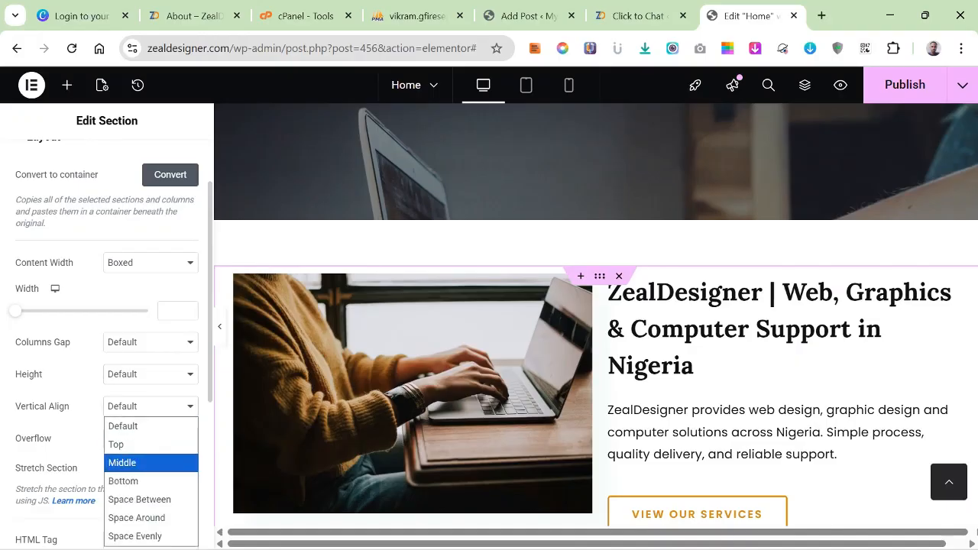
left_click(122, 463)
scroll(764, 428, "down", 2)
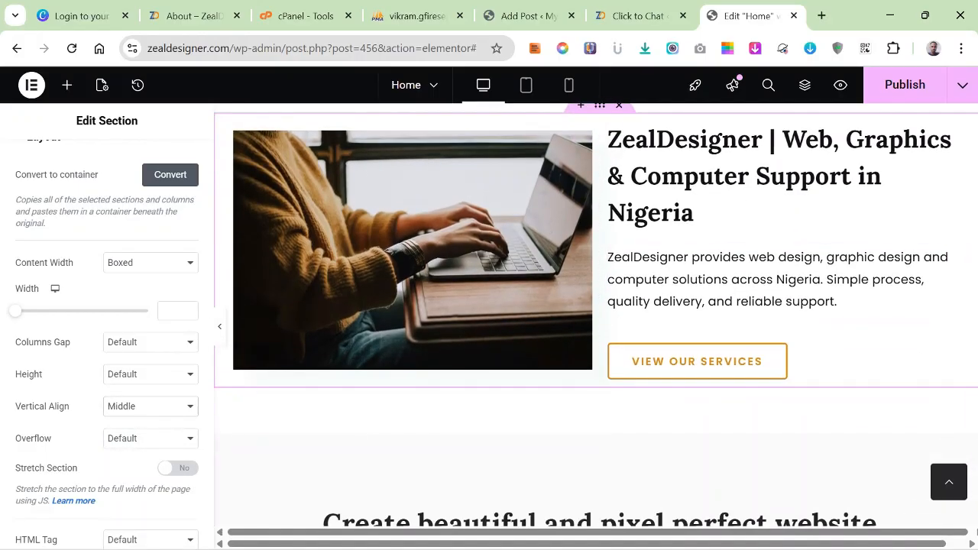
scroll(764, 428, "up", 2)
scroll(764, 428, "down", 1)
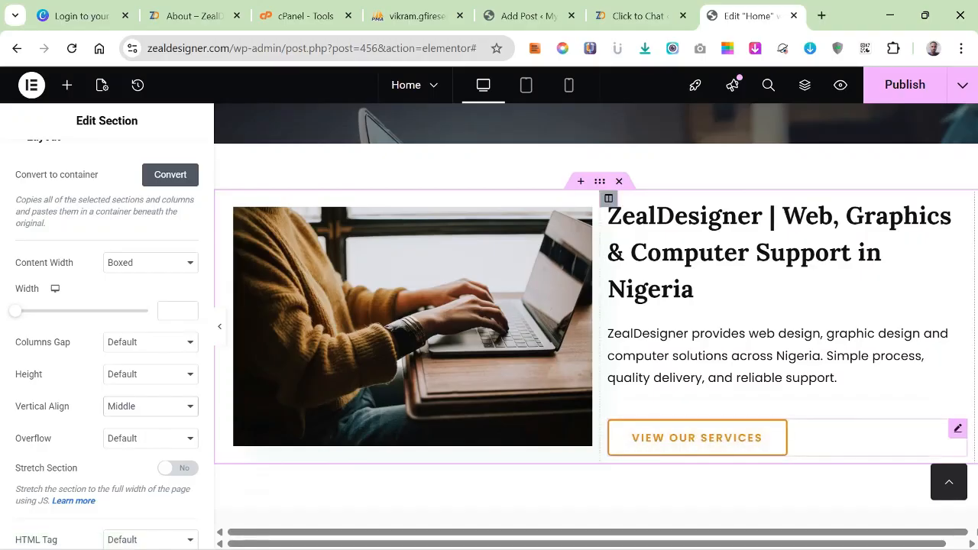
left_click(957, 429)
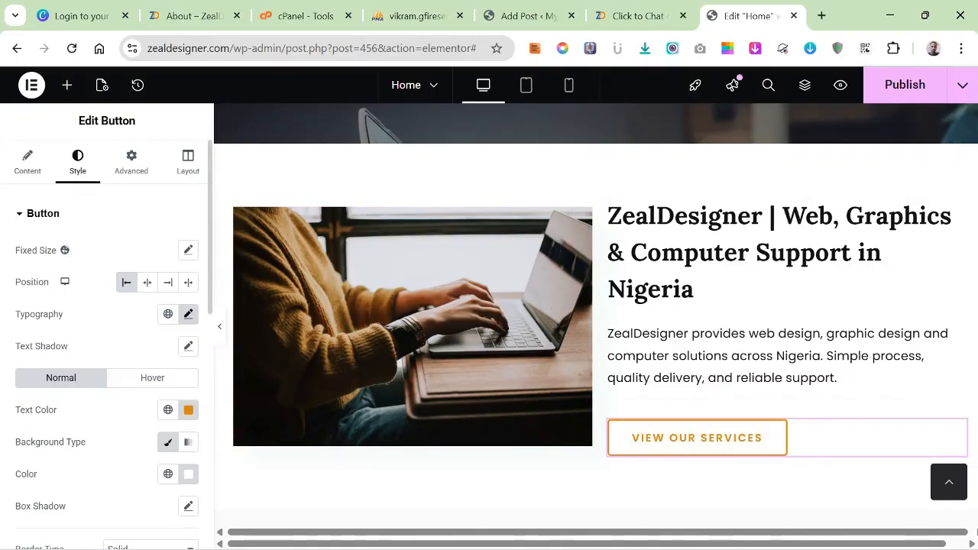
scroll(107, 329, "down", 2)
scroll(107, 328, "up", 2)
left_click(28, 162)
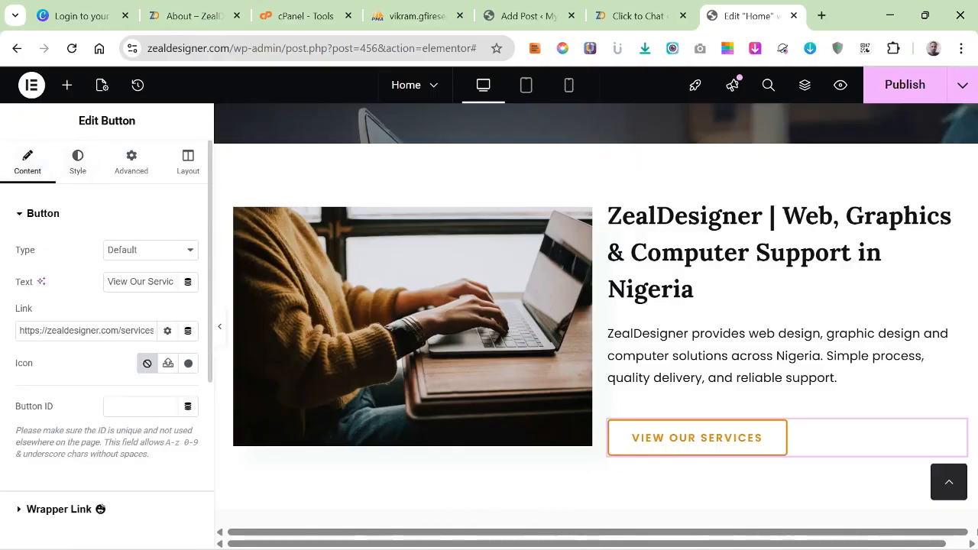
left_click_drag(108, 282, 244, 285)
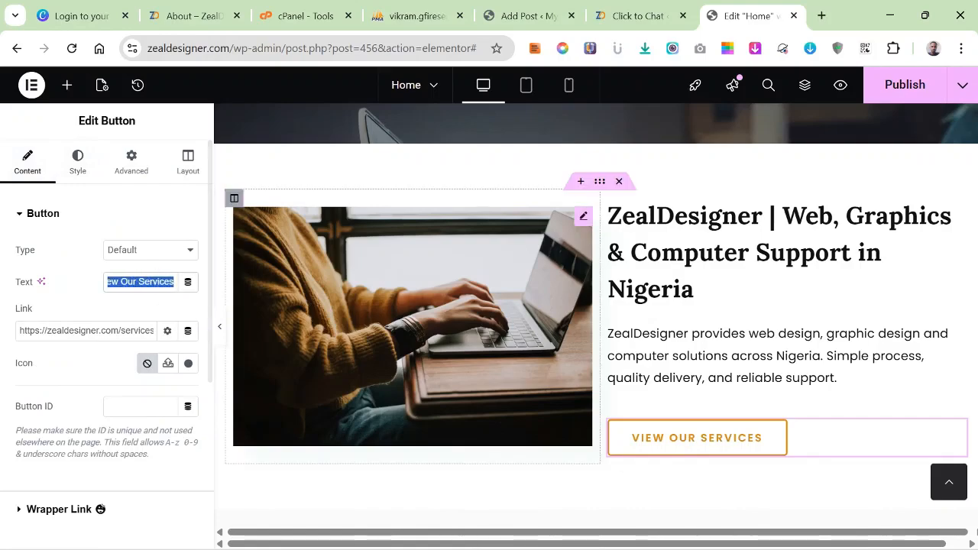
type("A")
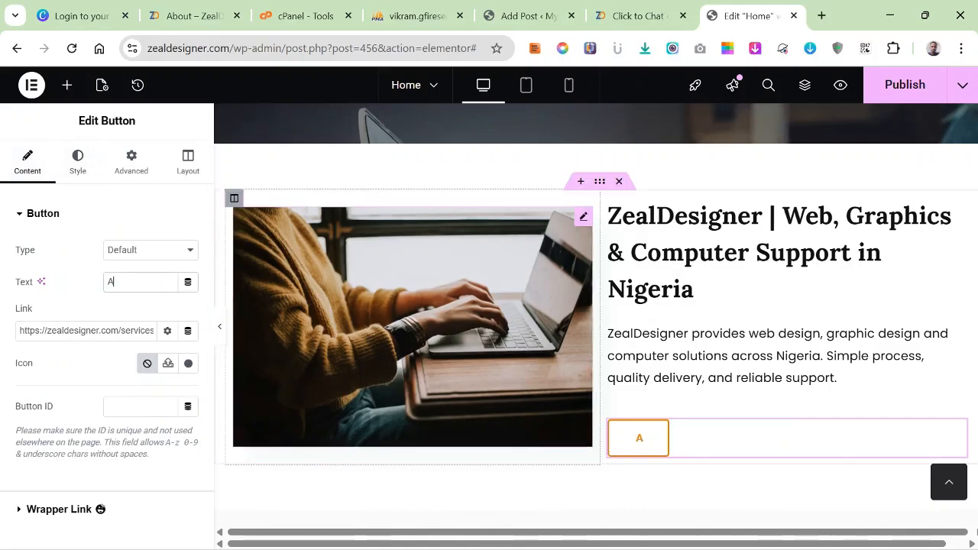
type("bout")
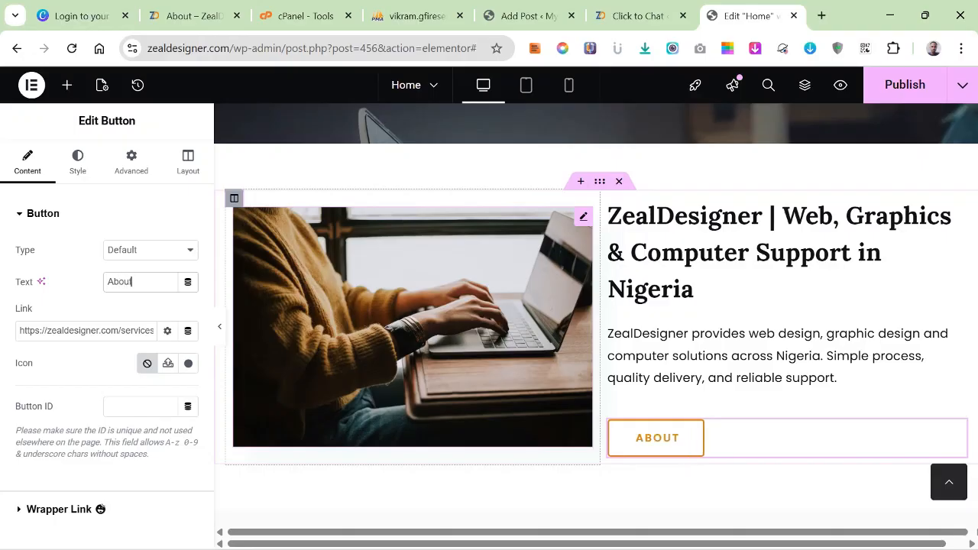
type(" Us")
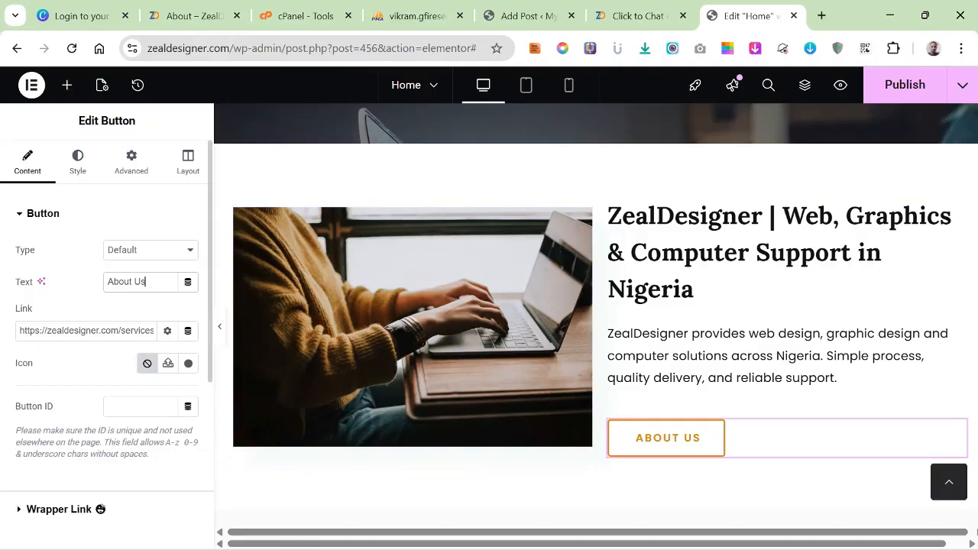
double_click(138, 330)
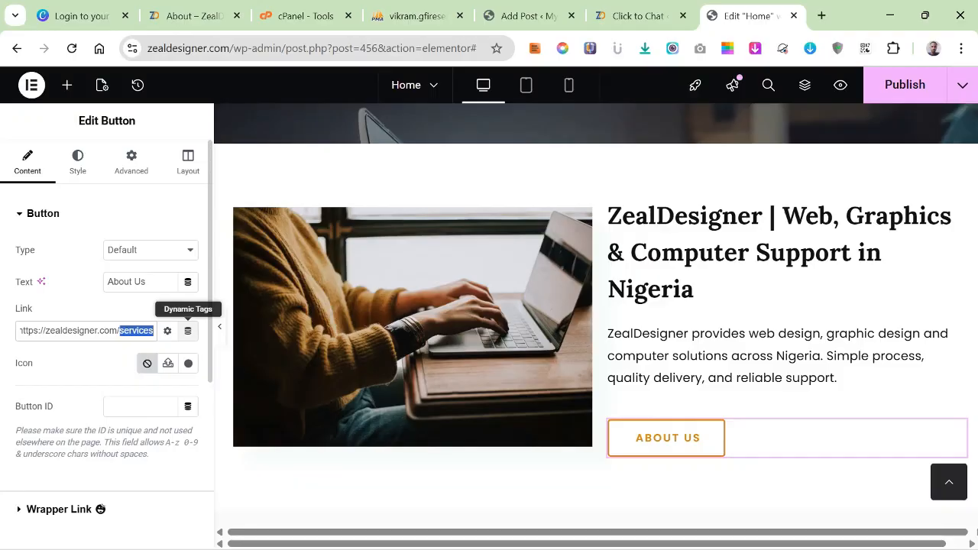
type("A")
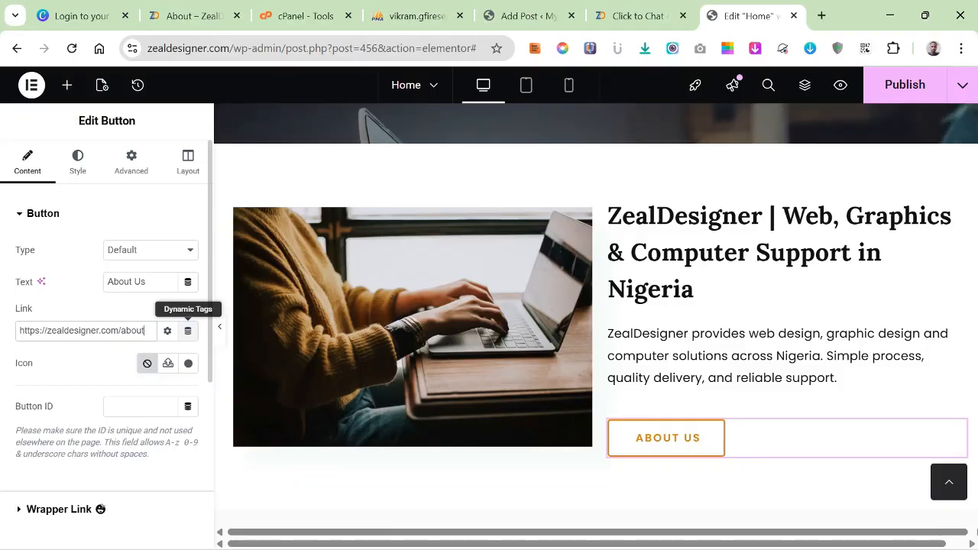
Copy the "About Us" button and paste it below the description text of the "Creative Think Station" card.
scroll(153, 343, "down", 3)
scroll(596, 397, "down", 2)
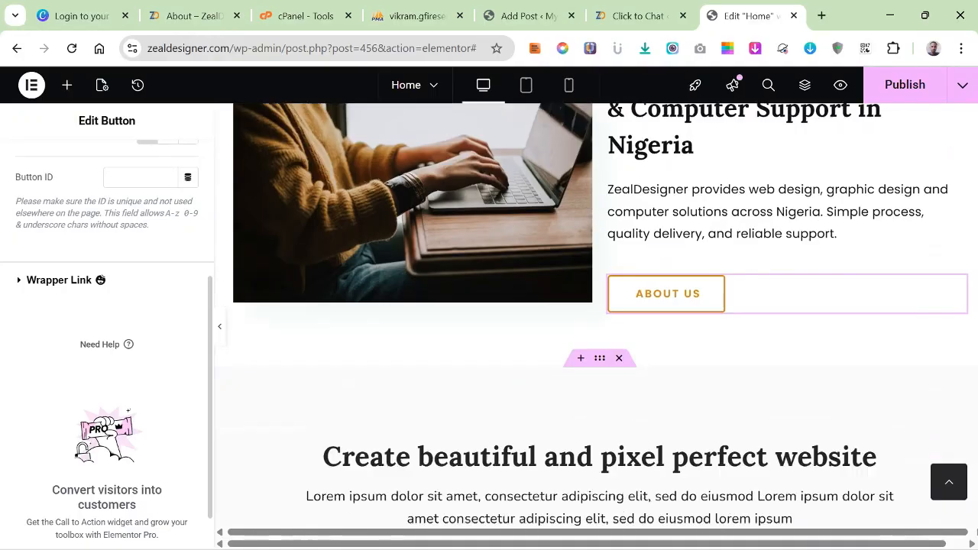
scroll(596, 313, "down", 4)
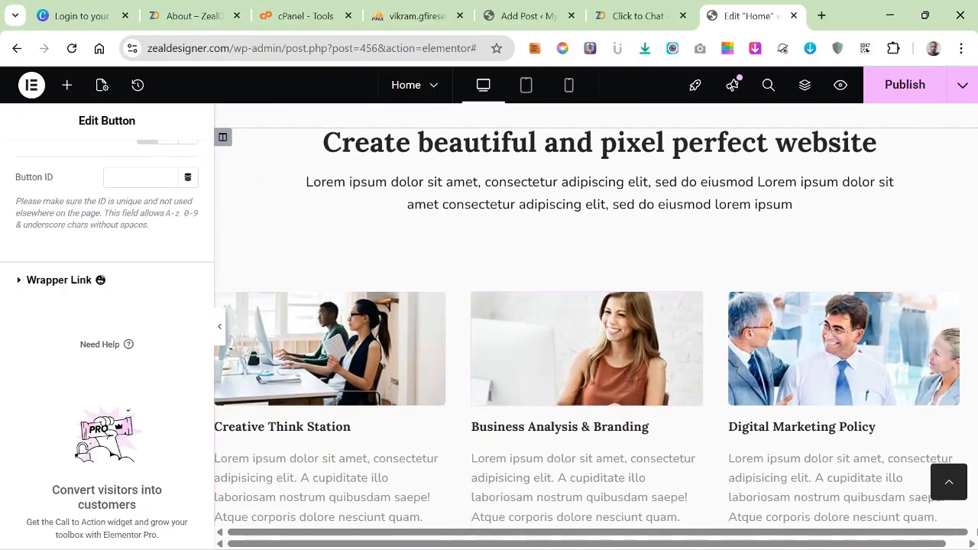
scroll(596, 321, "up", 2)
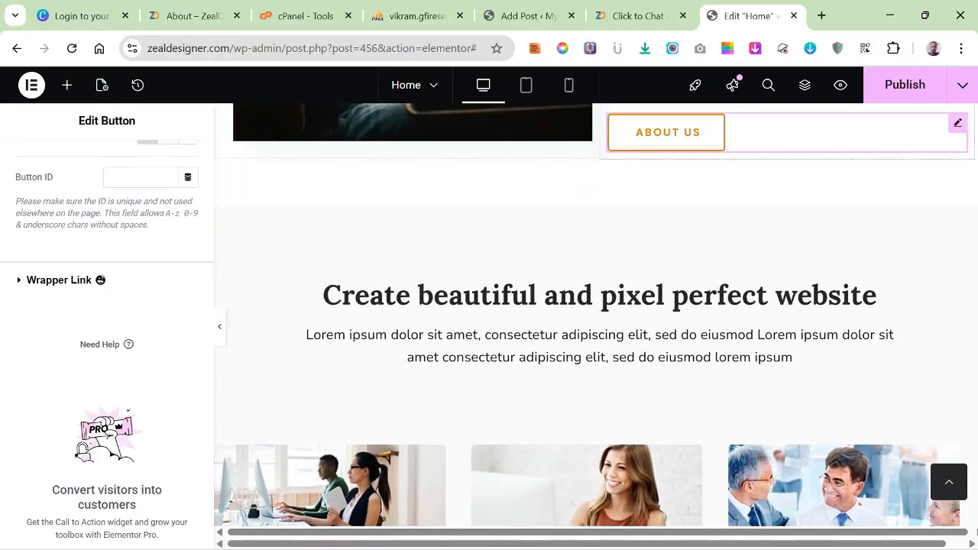
right_click(692, 136)
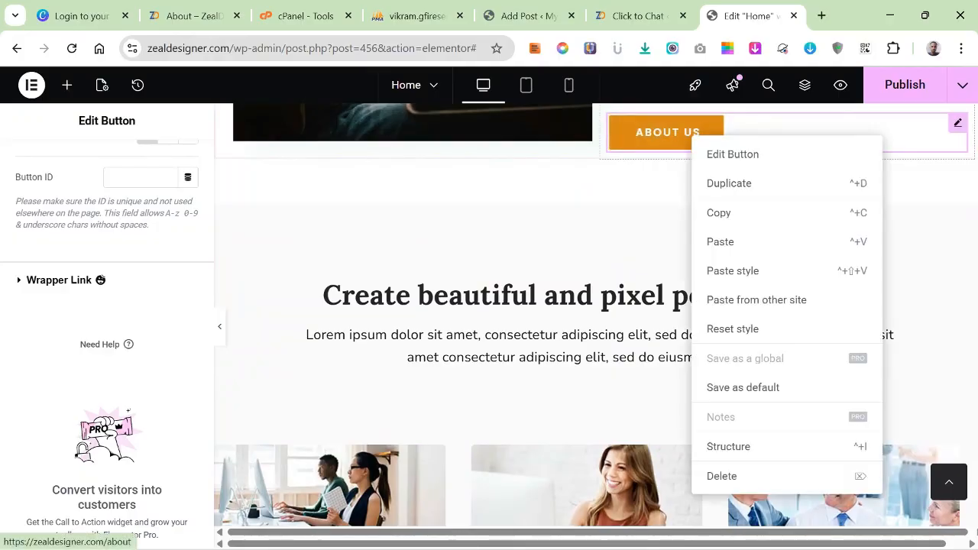
left_click(734, 212)
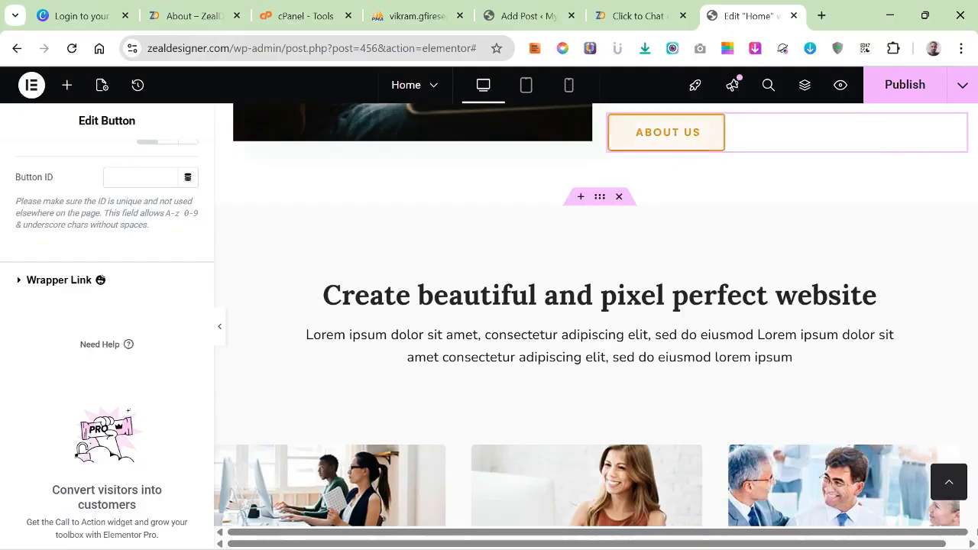
scroll(734, 229, "down", 1)
scroll(596, 321, "down", 5)
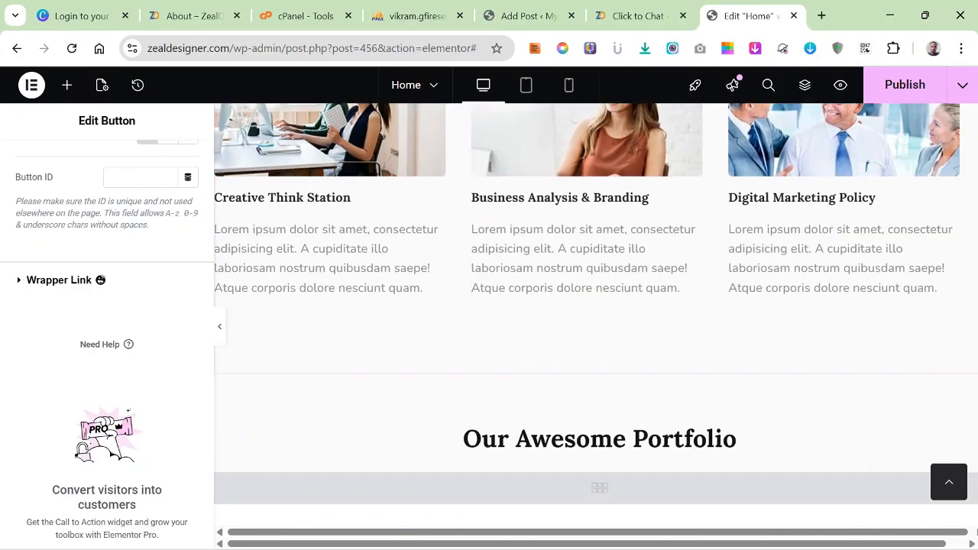
right_click(359, 260)
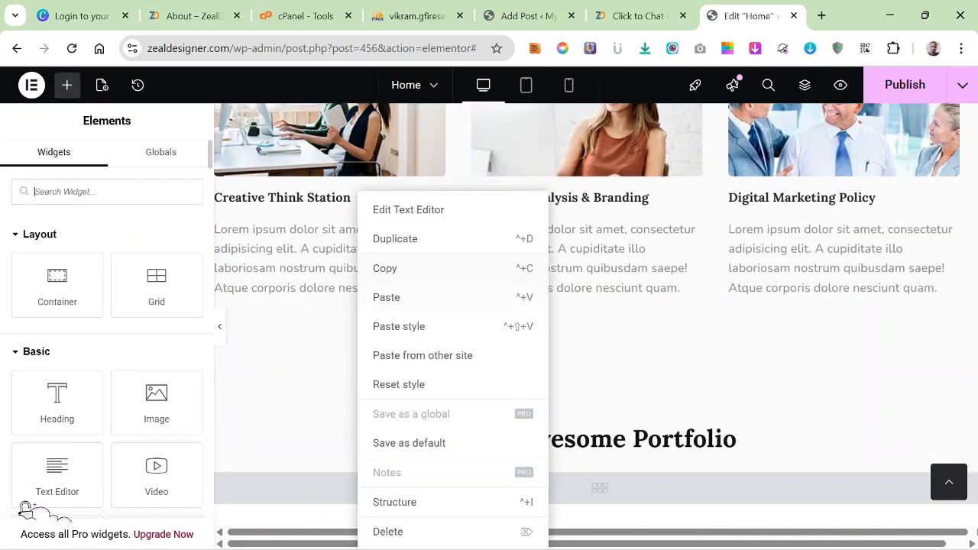
left_click(383, 297)
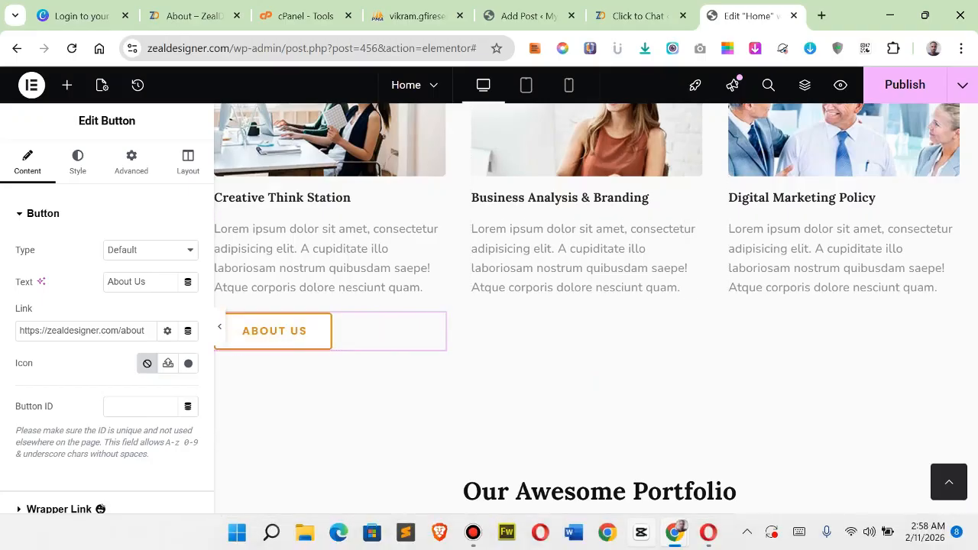
Switch to the ChatGPT conversation in Opera and locate the "What we do" part of the website copy.
scroll(596, 413, "down", 2)
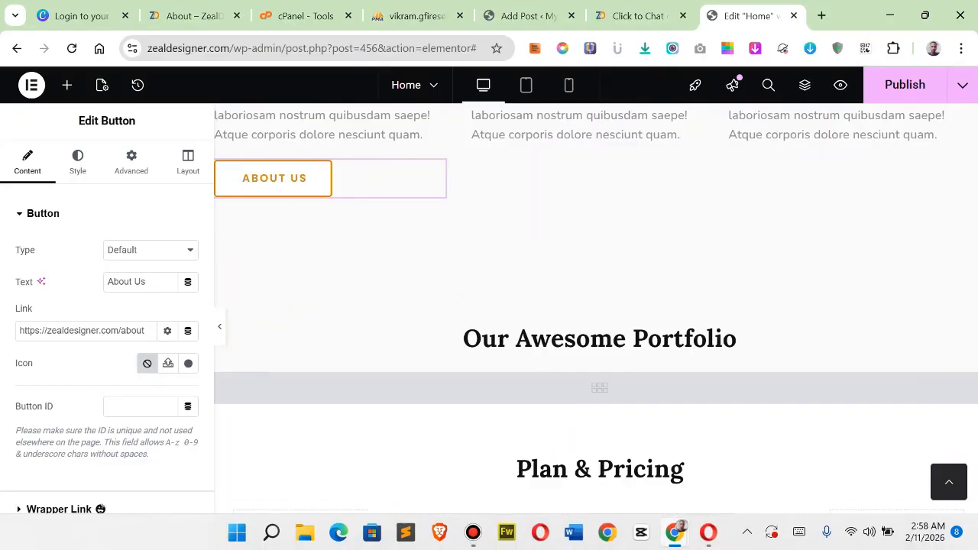
mouse_move(676, 533)
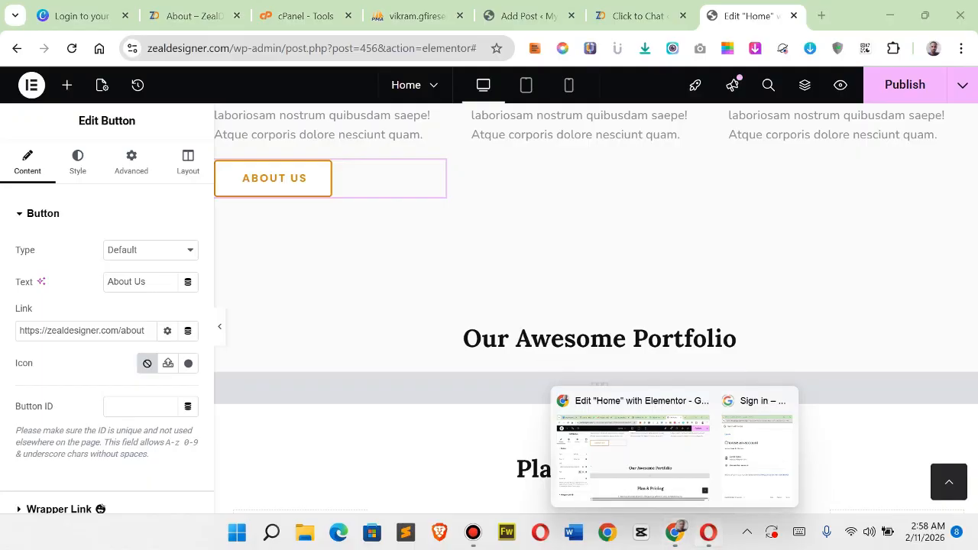
left_click(709, 533)
scroll(609, 275, "down", 10)
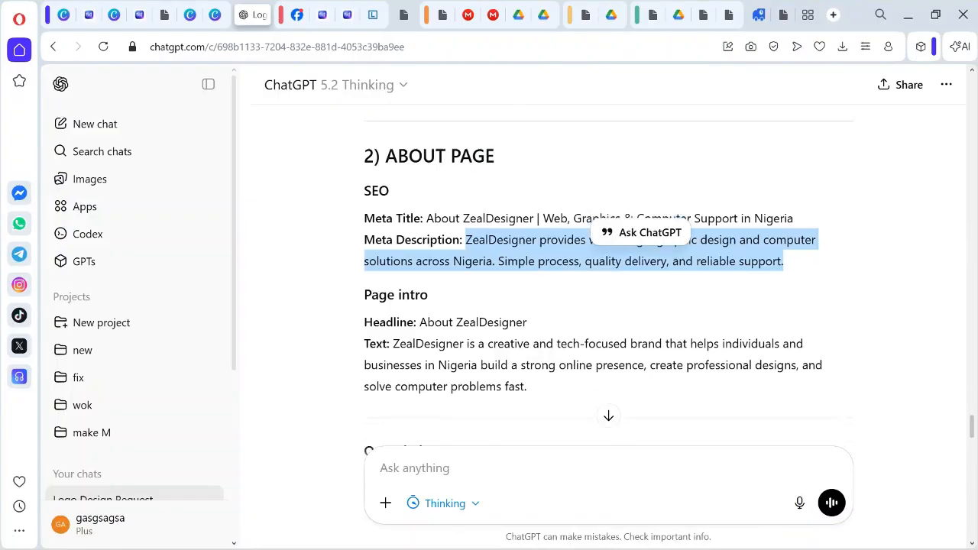
scroll(608, 275, "up", 3)
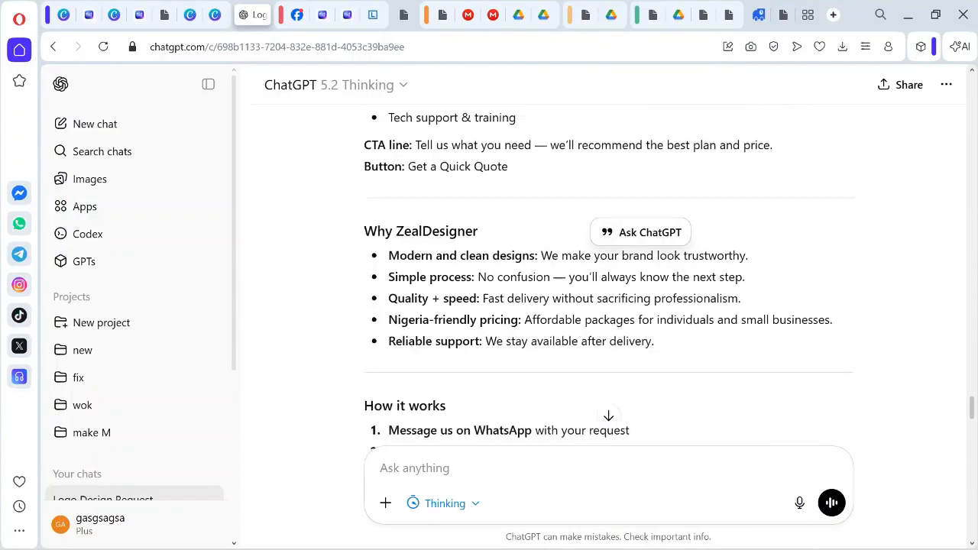
scroll(609, 275, "up", 10)
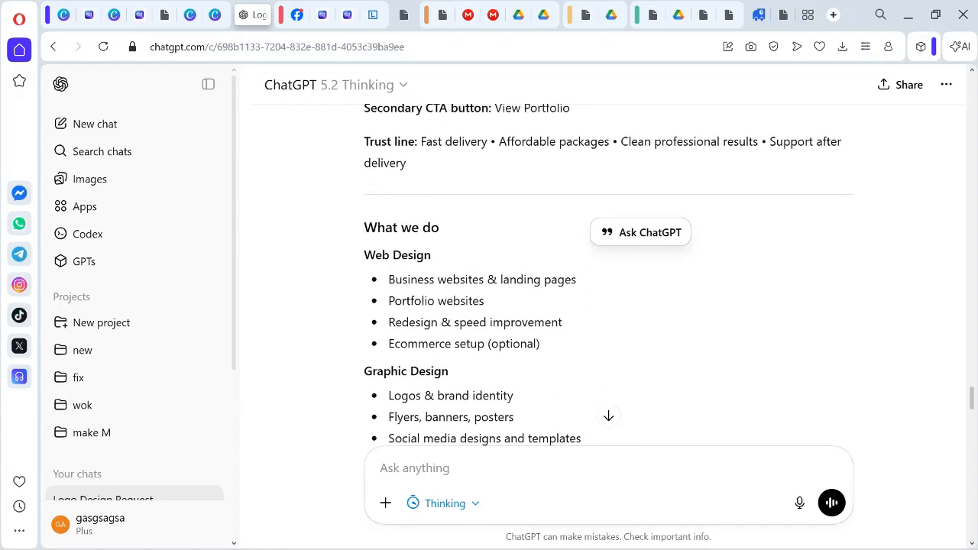
scroll(608, 275, "down", 2)
left_click_drag(364, 254, 541, 344)
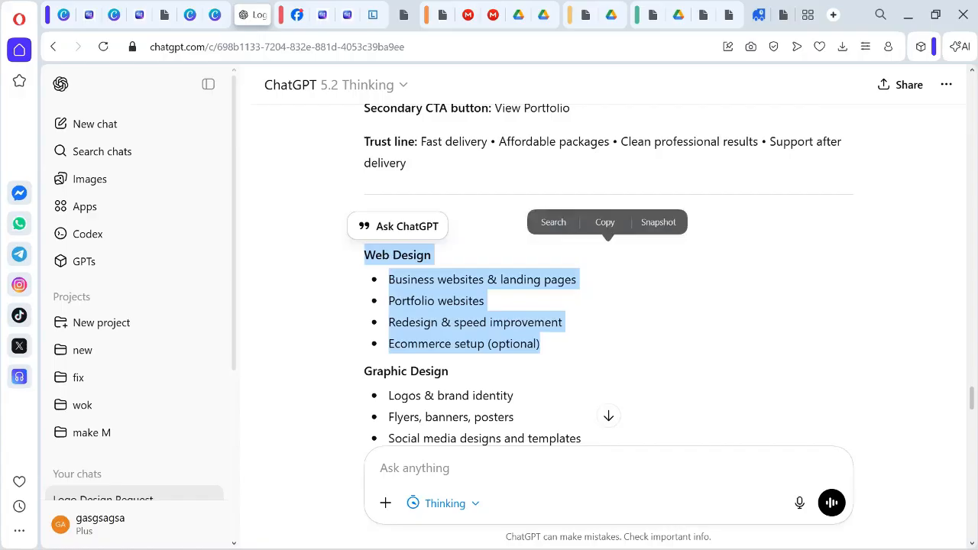
key("ctrl+c")
right_click(427, 318)
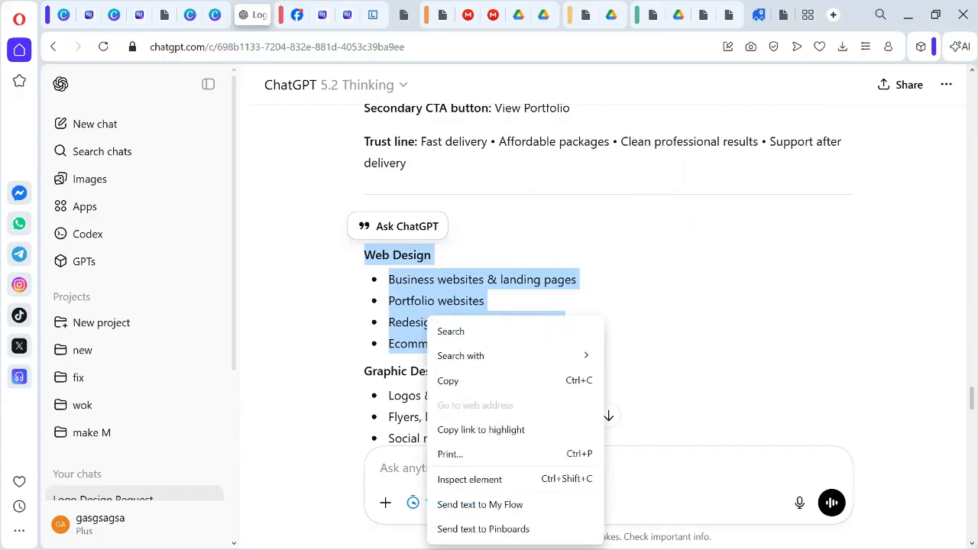
left_click(448, 381)
left_click(596, 329)
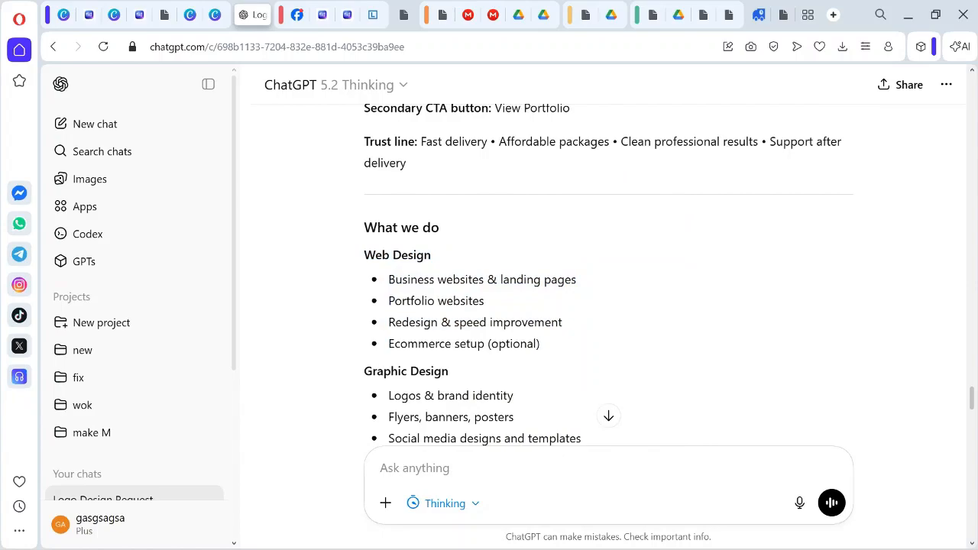
Copy the four Web Design bullet points, from "Business websites & landing pages" to "Ecommerce setup (optional)", without their heading.
left_click_drag(389, 279, 543, 345)
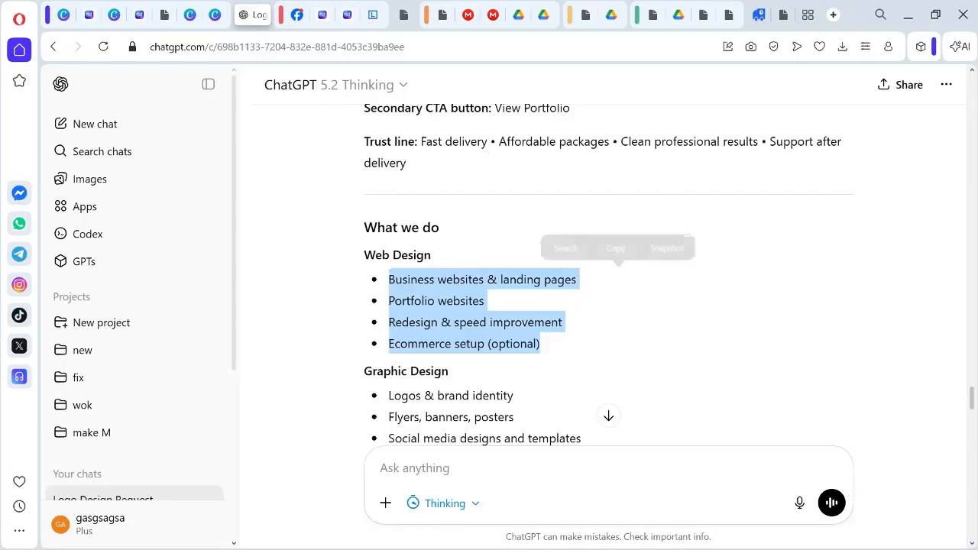
right_click(463, 319)
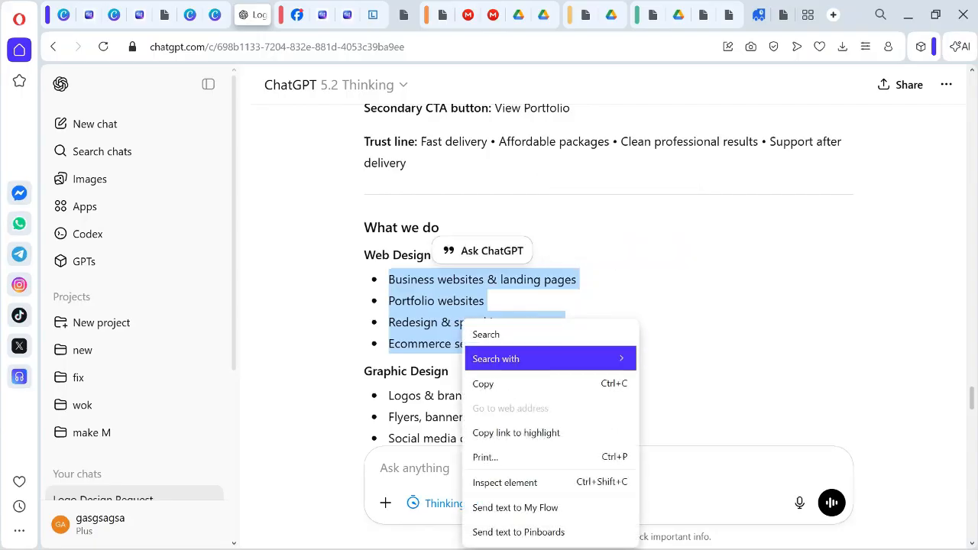
left_click(497, 384)
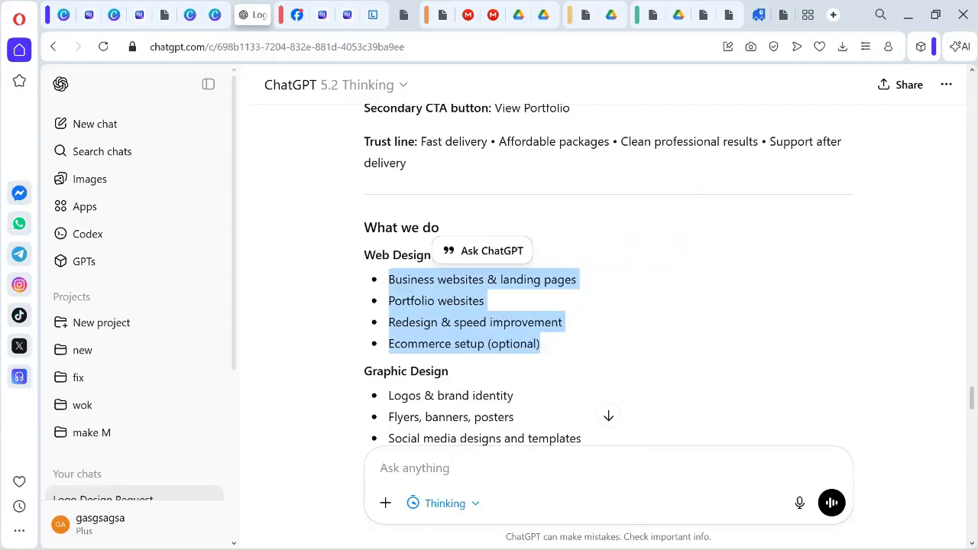
Return to the Elementor page in Chrome and replace the "Creative Think Station" card's placeholder text with the copied bullet list.
left_click(709, 532)
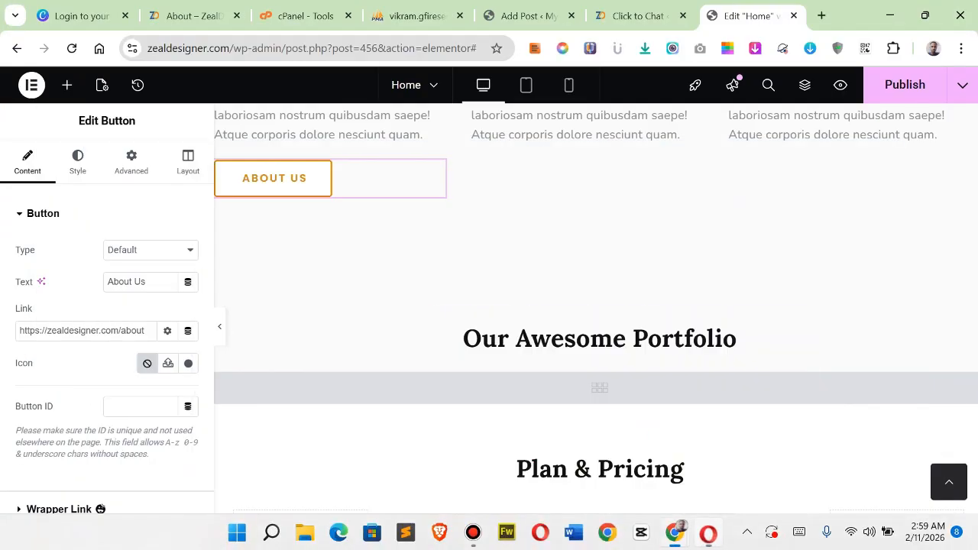
scroll(328, 336, "up", 3)
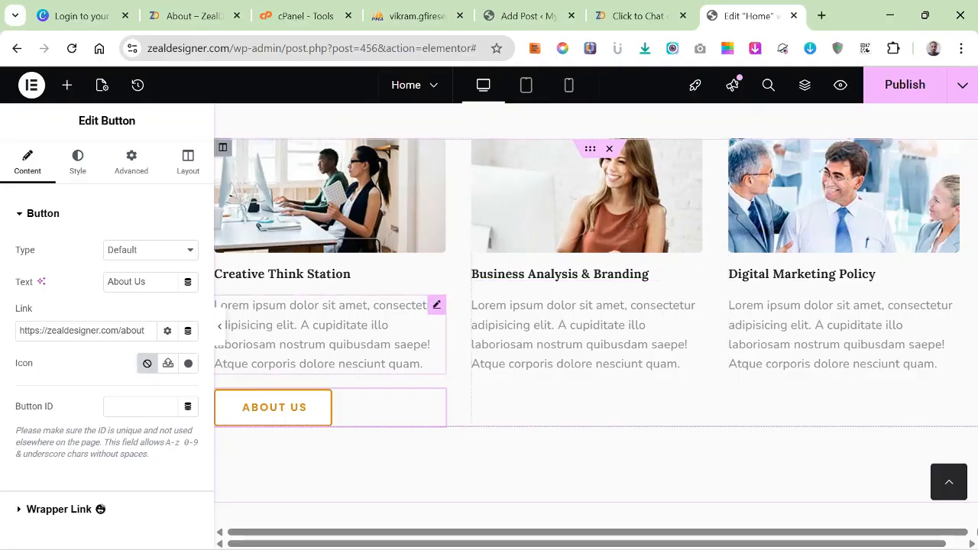
left_click(329, 337)
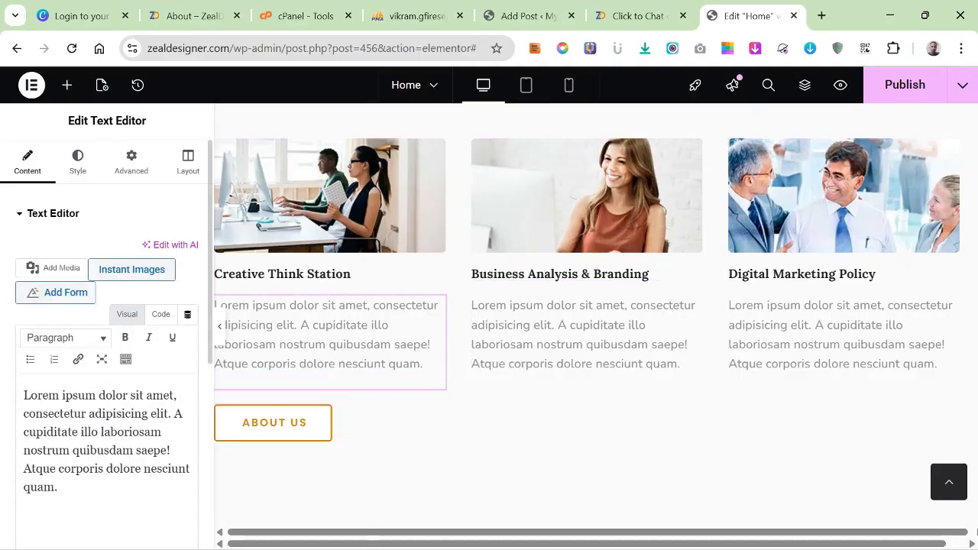
left_click_drag(58, 487, 24, 396)
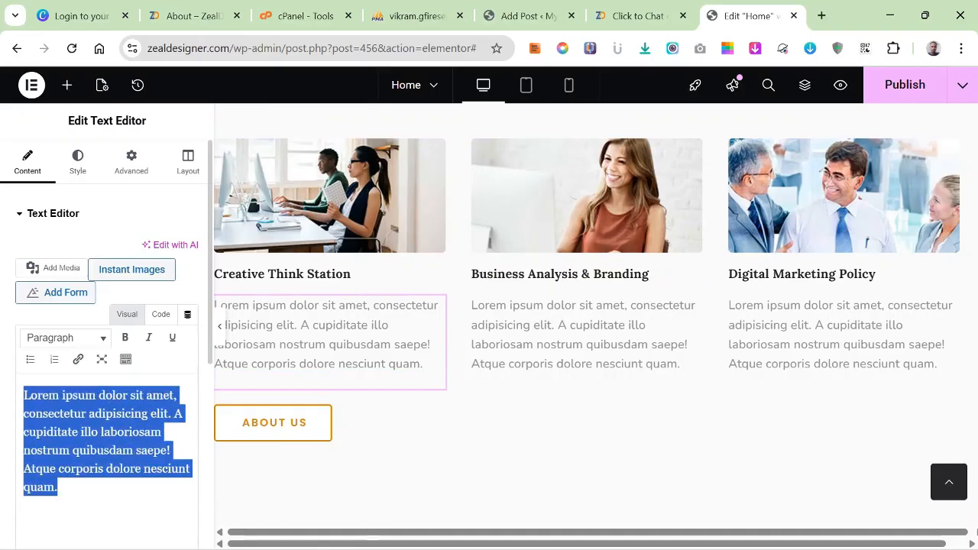
right_click(64, 443)
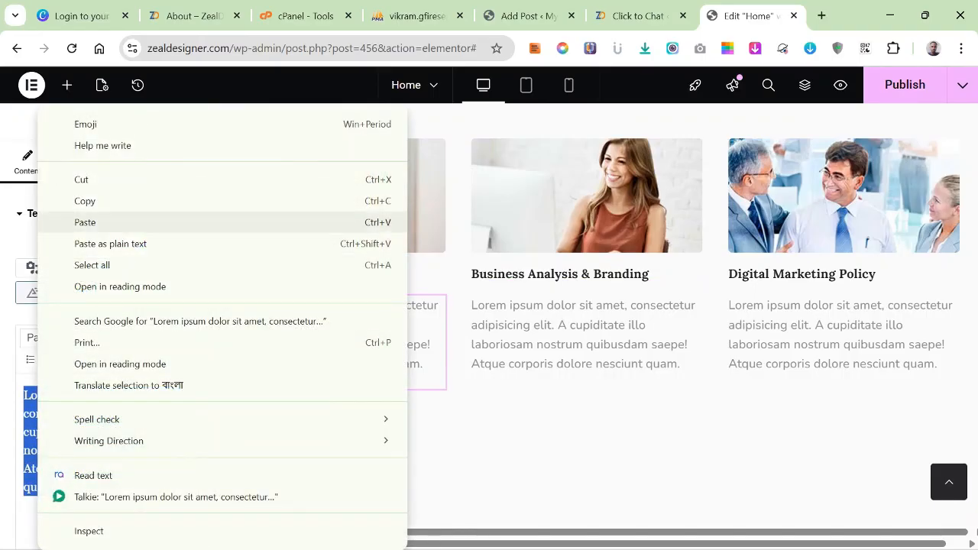
left_click(91, 222)
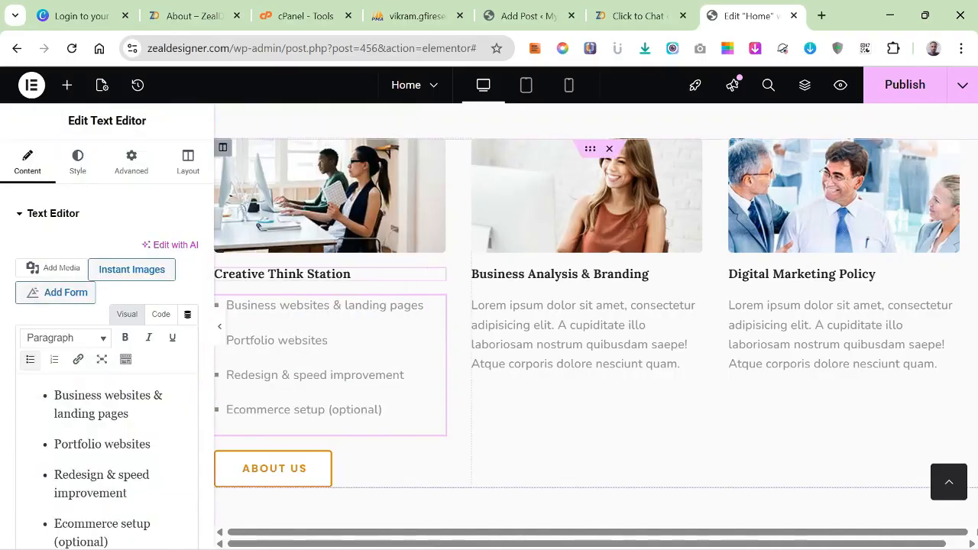
Select the "Creative Think Station" heading for editing, and copy the "Web Design" title from the ChatGPT conversation in Opera.
left_click(295, 274)
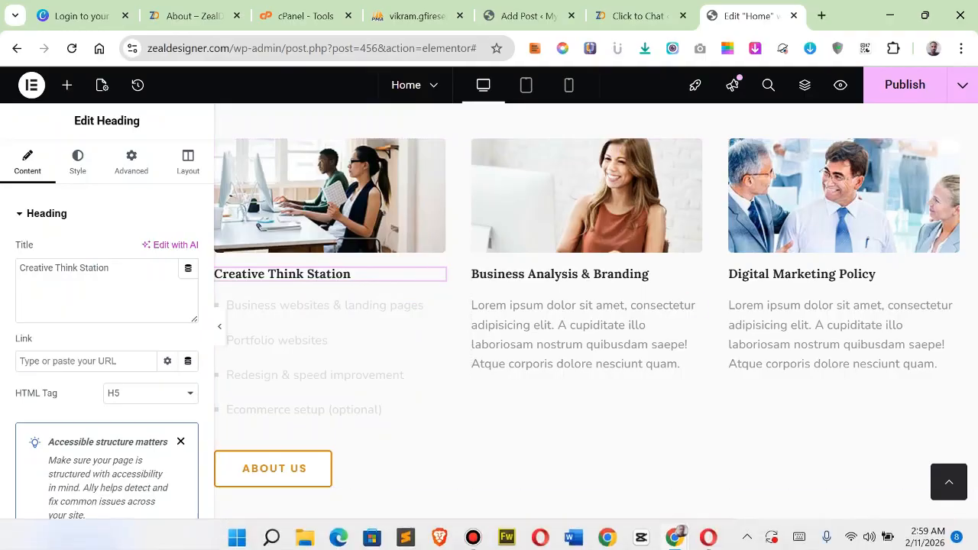
mouse_move(708, 533)
left_click(708, 451)
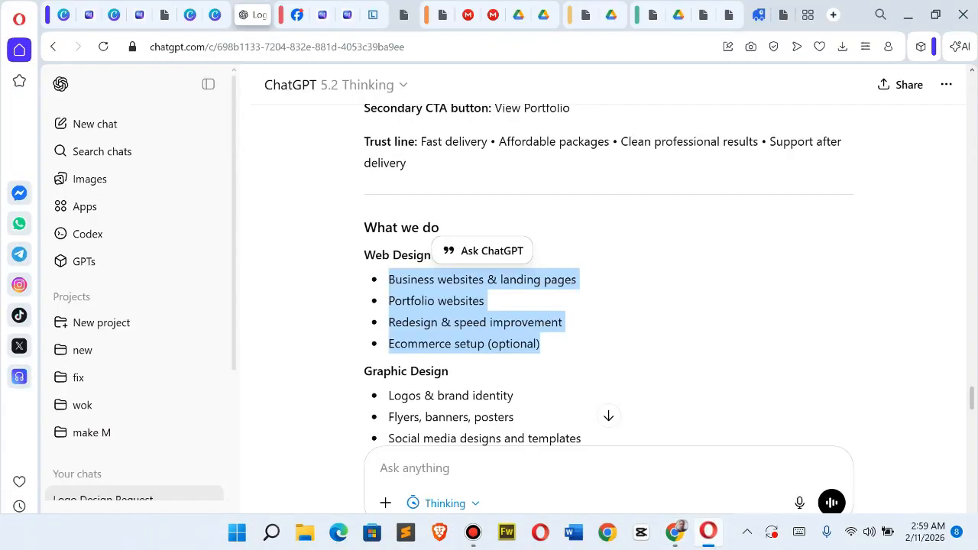
left_click_drag(365, 255, 535, 451)
left_click(642, 343)
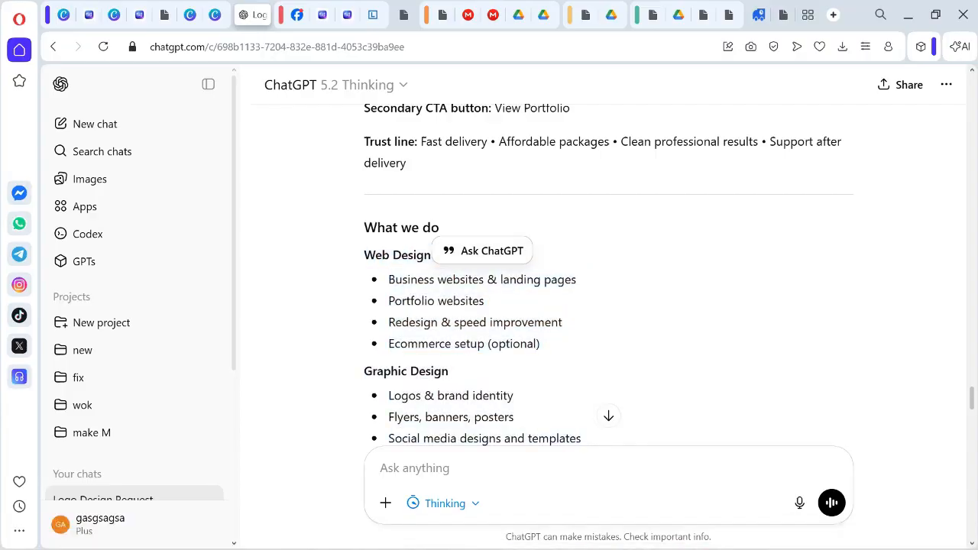
left_click_drag(365, 256, 432, 256)
right_click(419, 253)
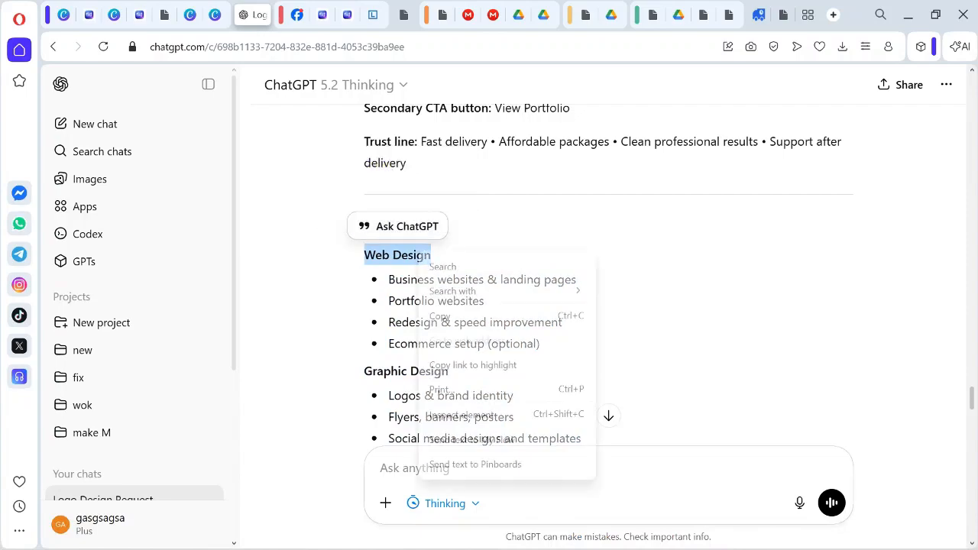
left_click(443, 315)
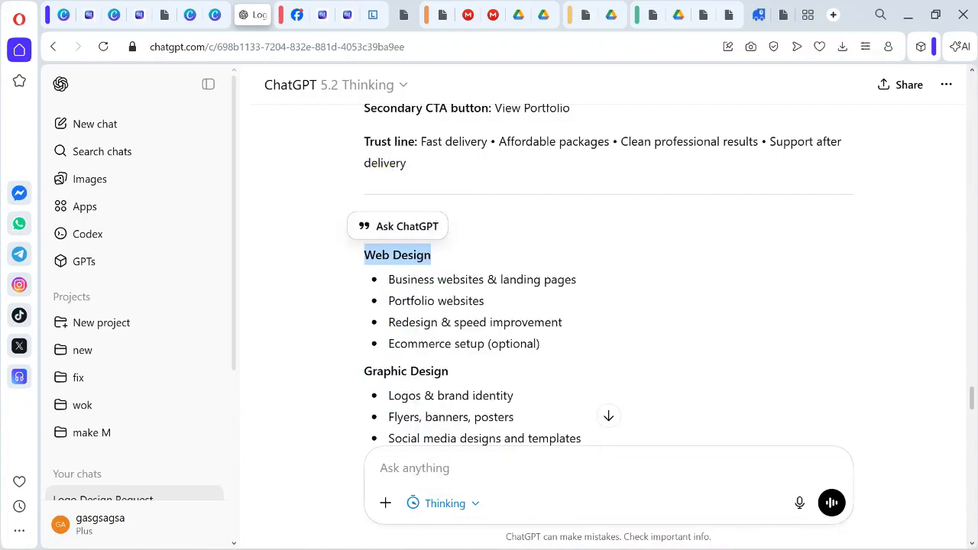
Back in Chrome, replace the first service card's heading text with "Web Design".
left_click(676, 534)
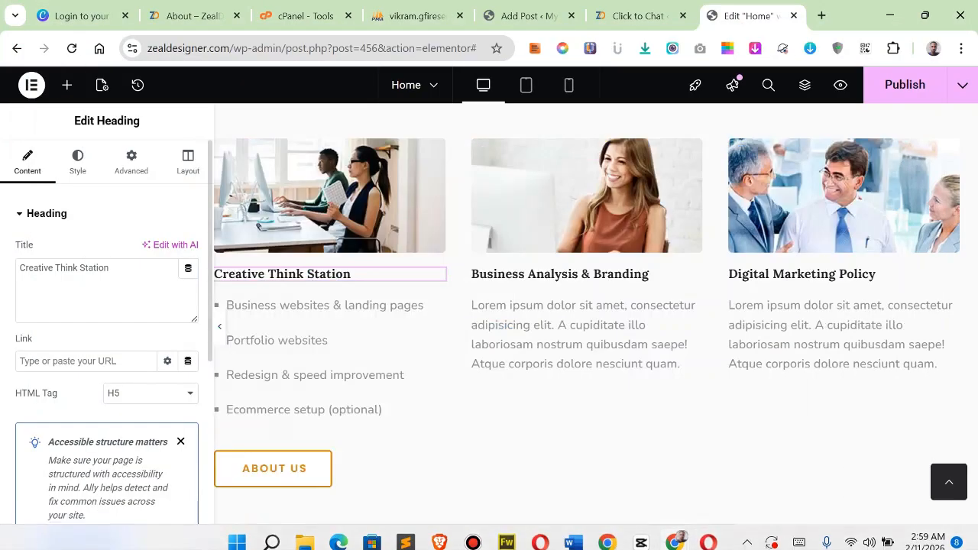
left_click_drag(110, 268, 18, 268)
right_click(54, 268)
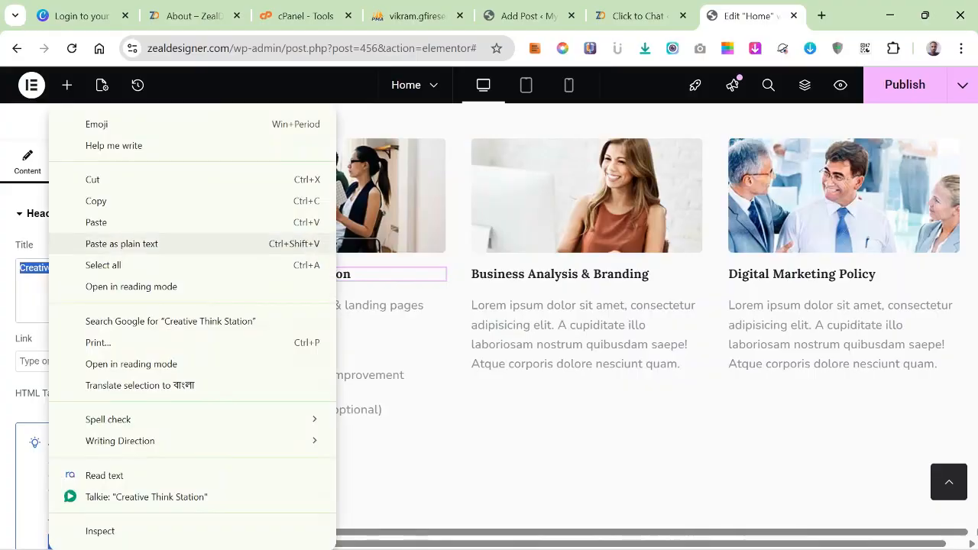
left_click(94, 221)
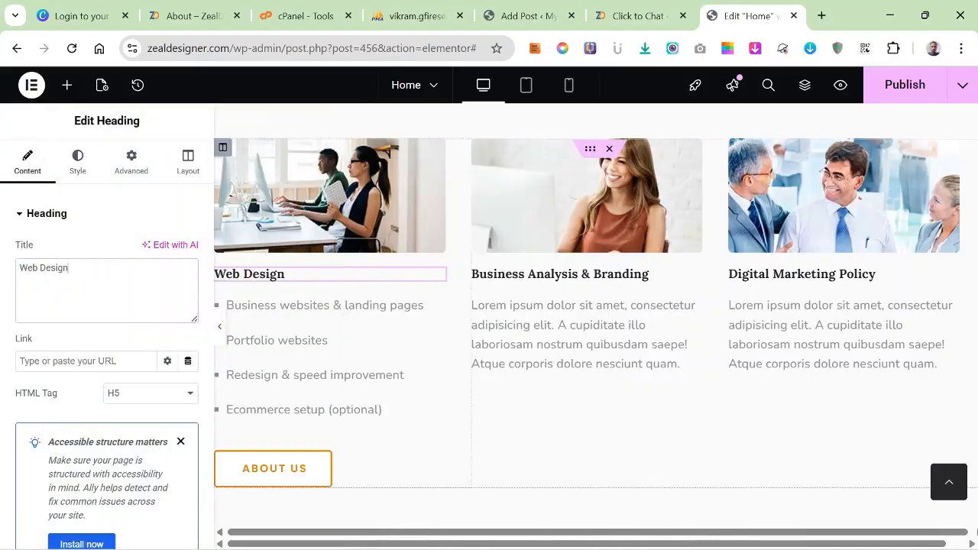
Set the "Web Design" heading's typography to the Poppins font family with weight 600 (Semi Bold).
left_click(77, 162)
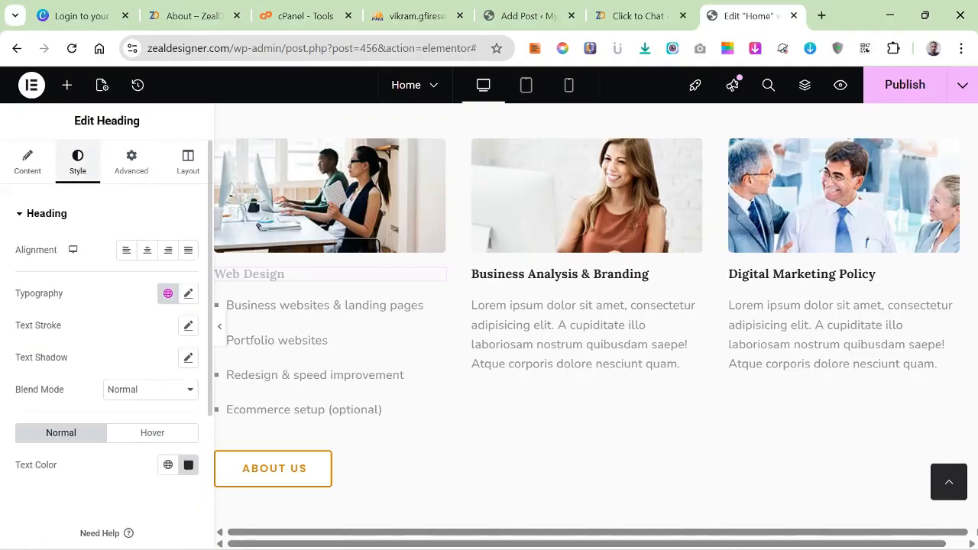
left_click(188, 293)
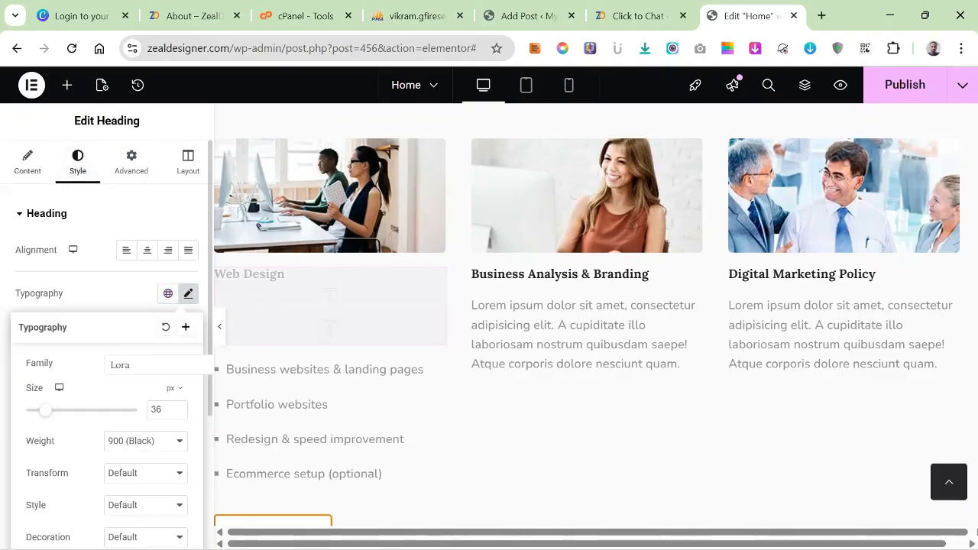
left_click(153, 366)
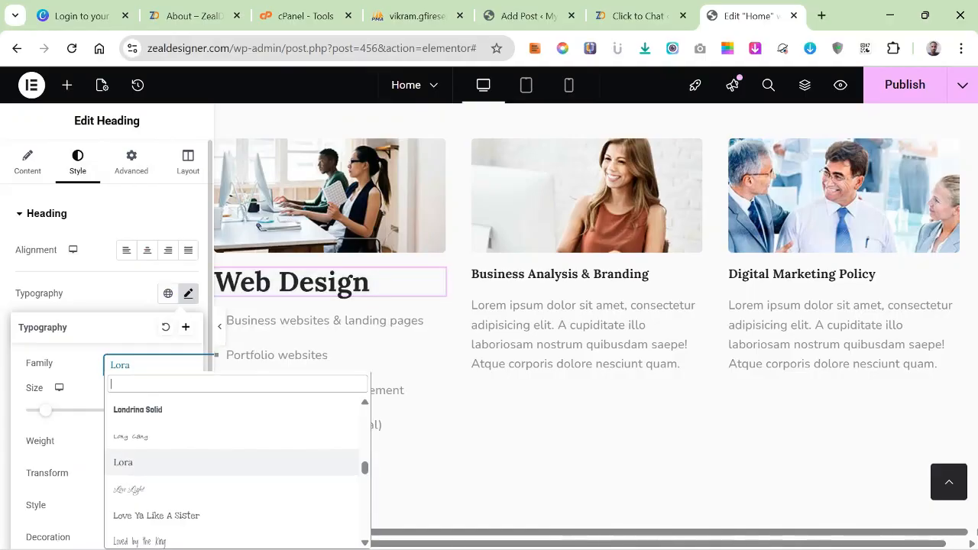
type("p")
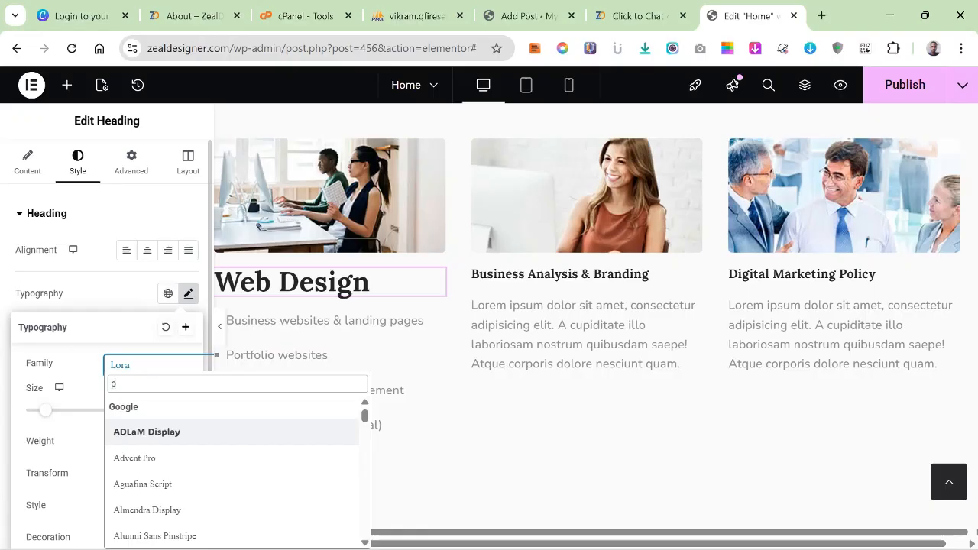
key("BackSpace")
type("Popp")
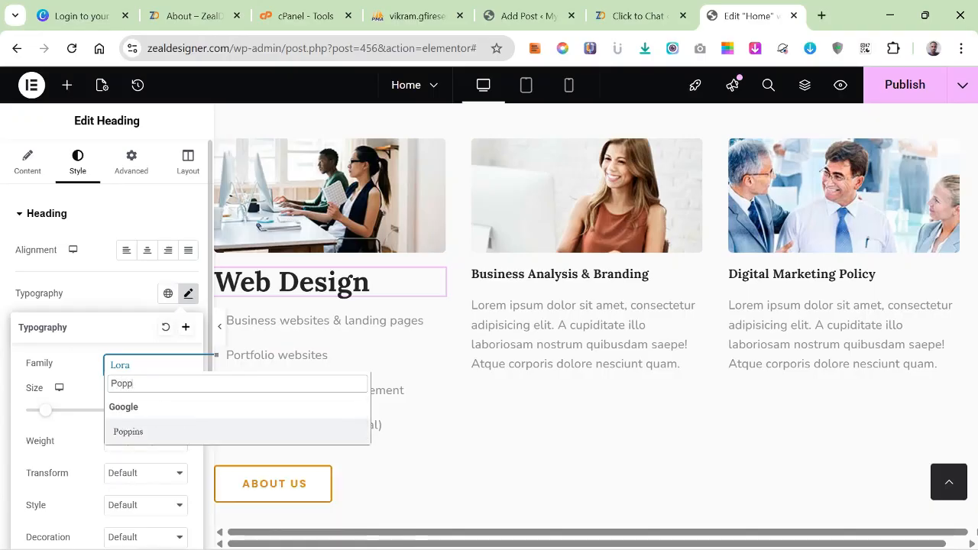
key("Return")
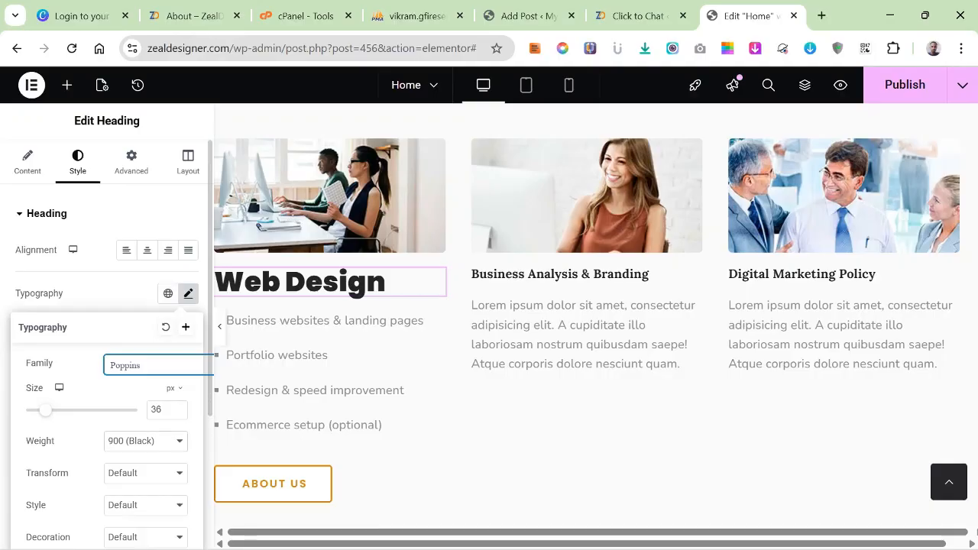
left_click(145, 442)
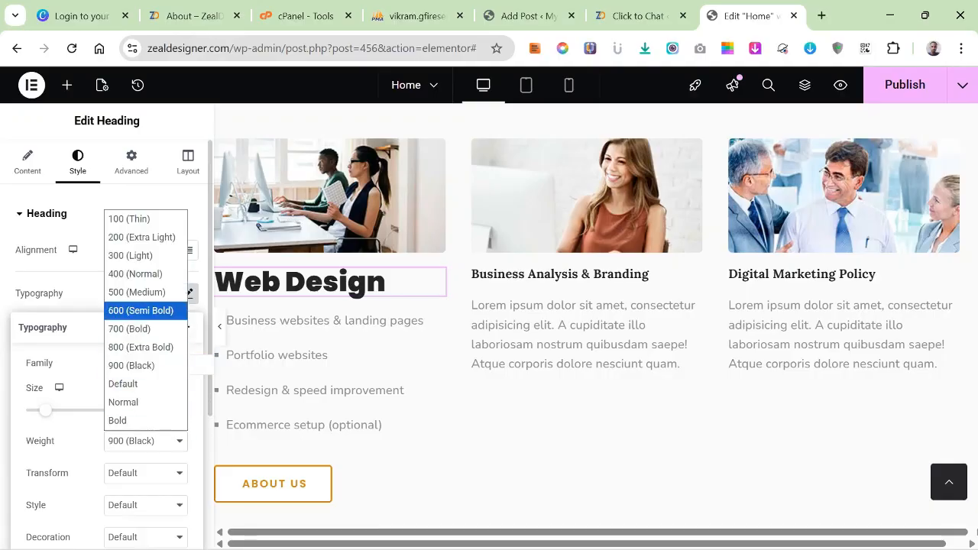
key("Return")
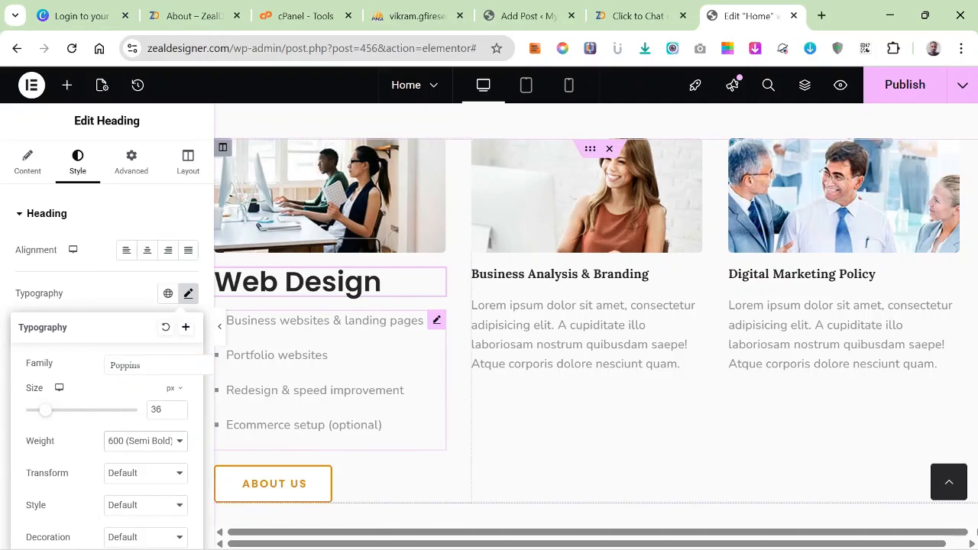
Set the text color of the Web Design card's bullet list to black, #000000.
left_click(325, 358)
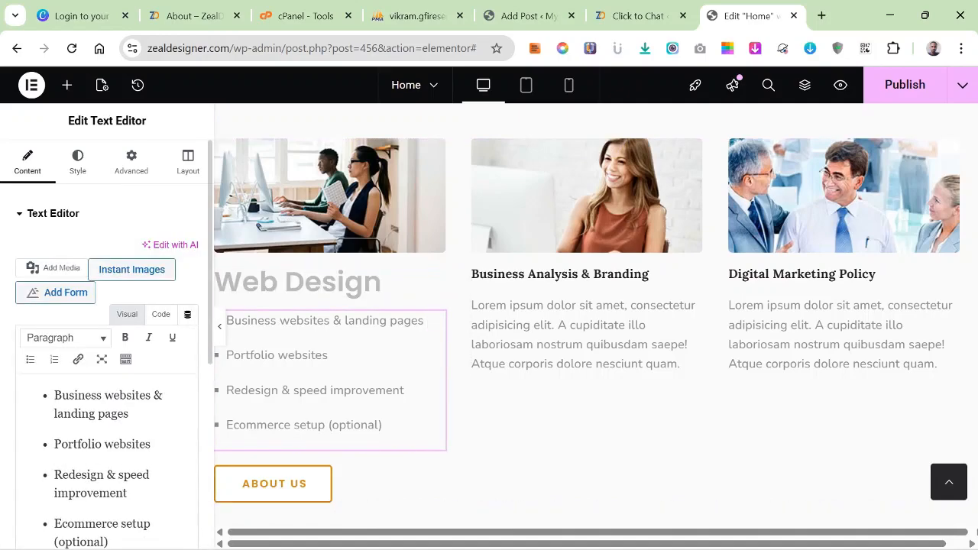
left_click(78, 162)
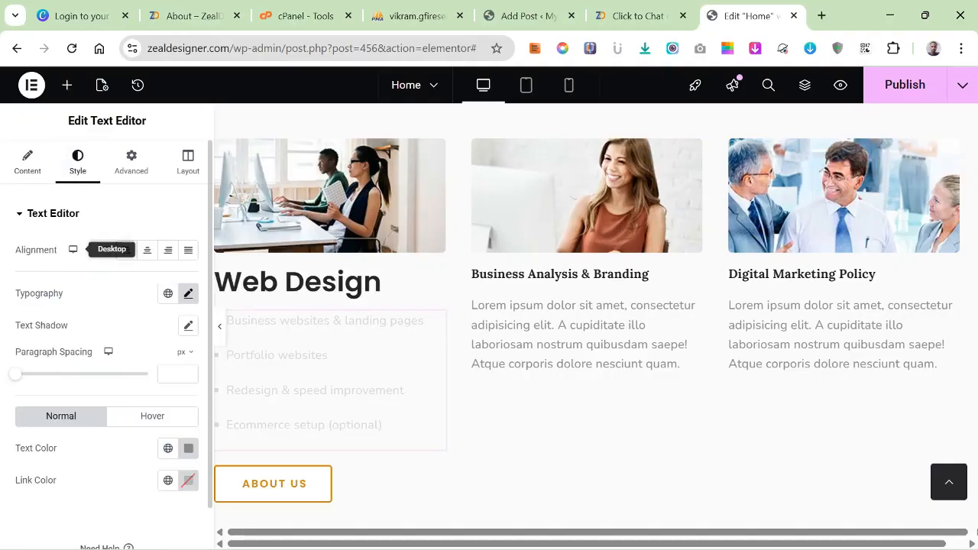
left_click(188, 448)
left_click_drag(164, 357, 100, 367)
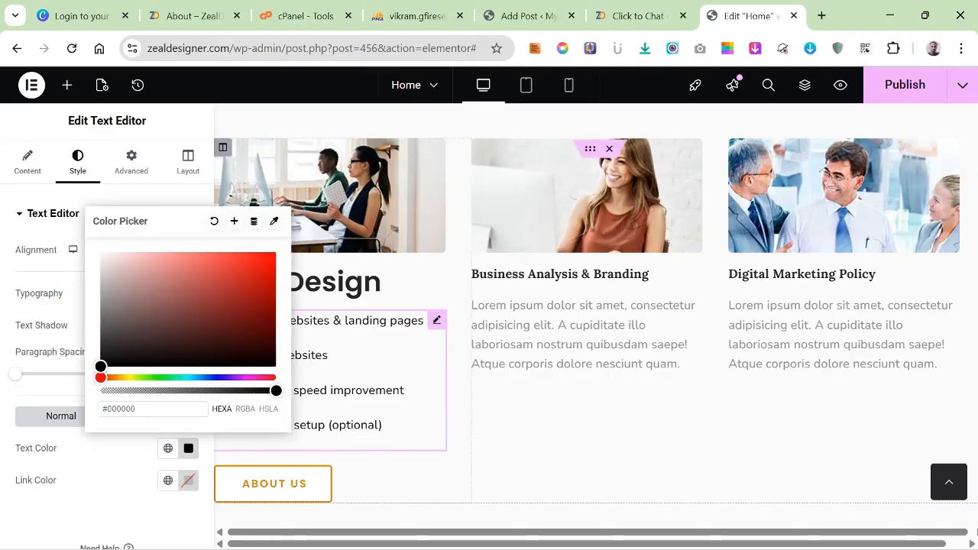
left_click(382, 424)
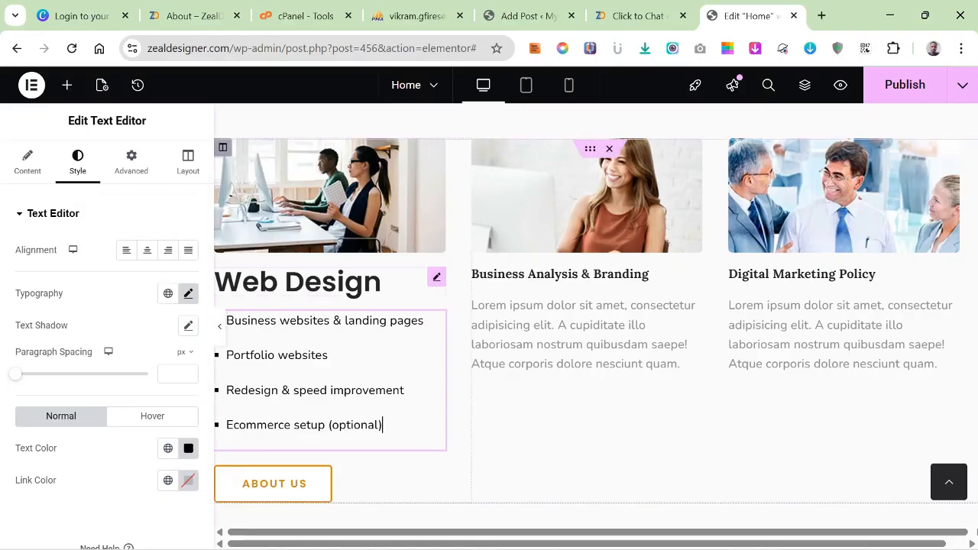
Open the image chooser for the Web Design card's photo and search the media library for "webdeign".
scroll(596, 321, "up", 2)
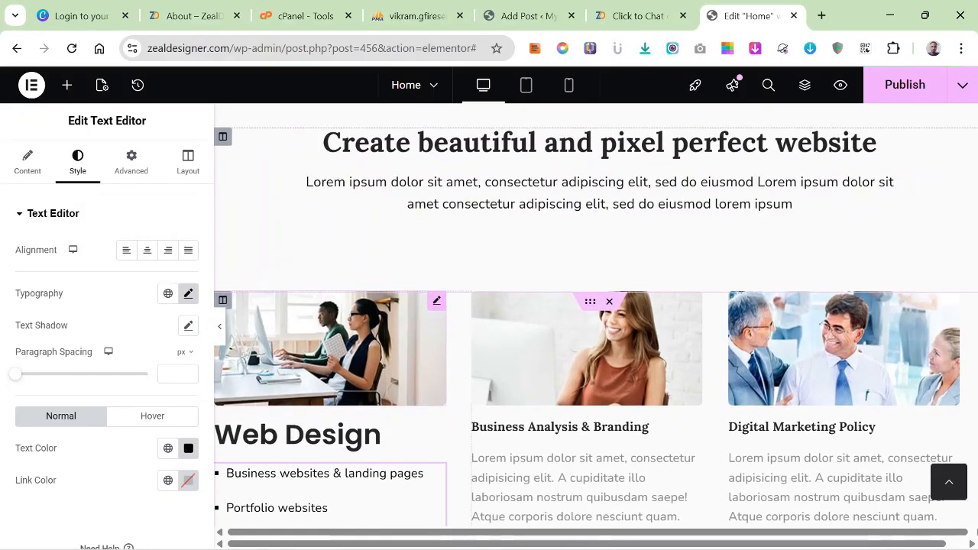
left_click(436, 301)
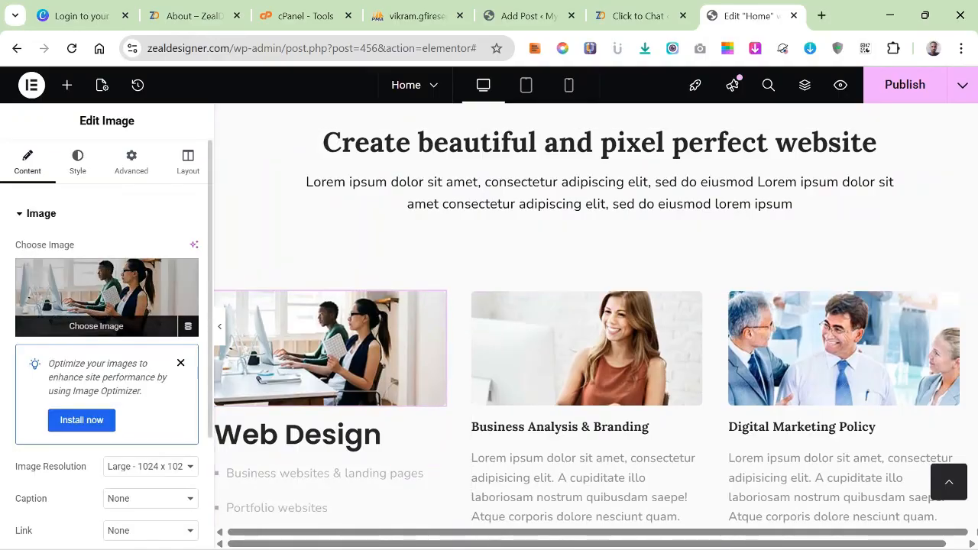
left_click(96, 326)
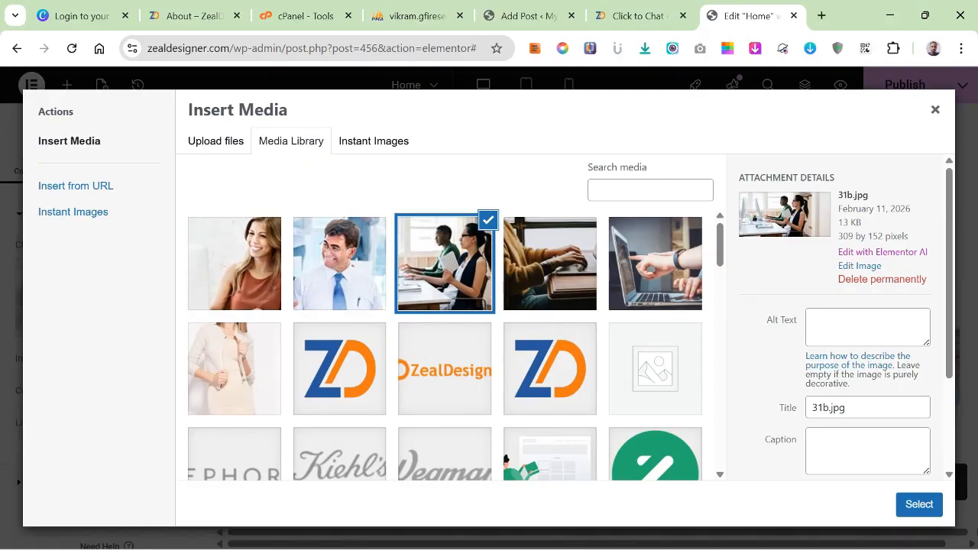
left_click(650, 191)
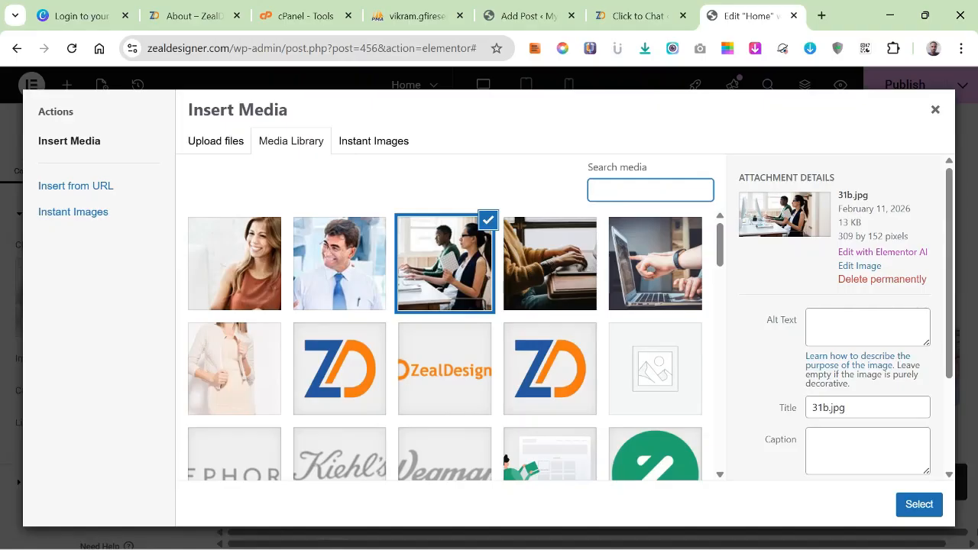
type("webde")
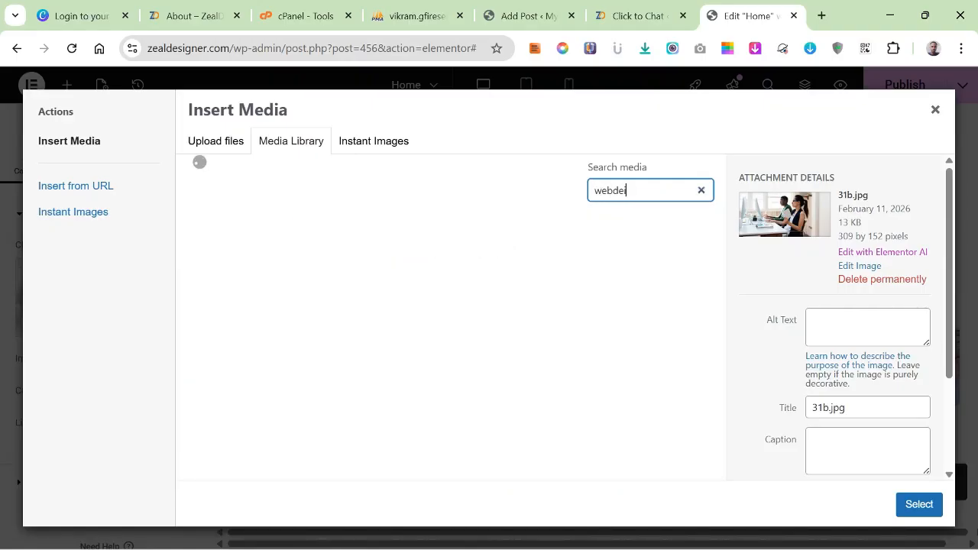
type("ign")
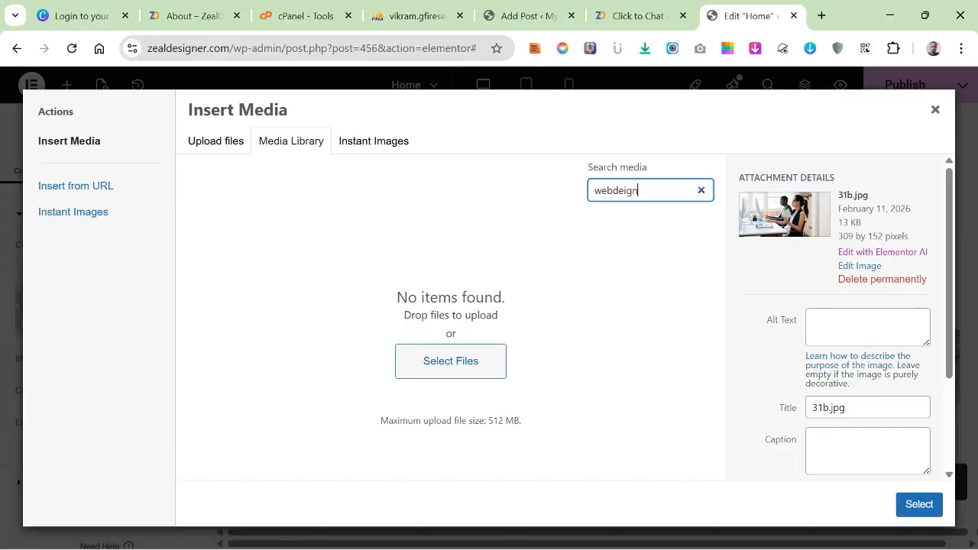
Search the Unsplash collection in Instant Images for "webdesign".
left_click(374, 142)
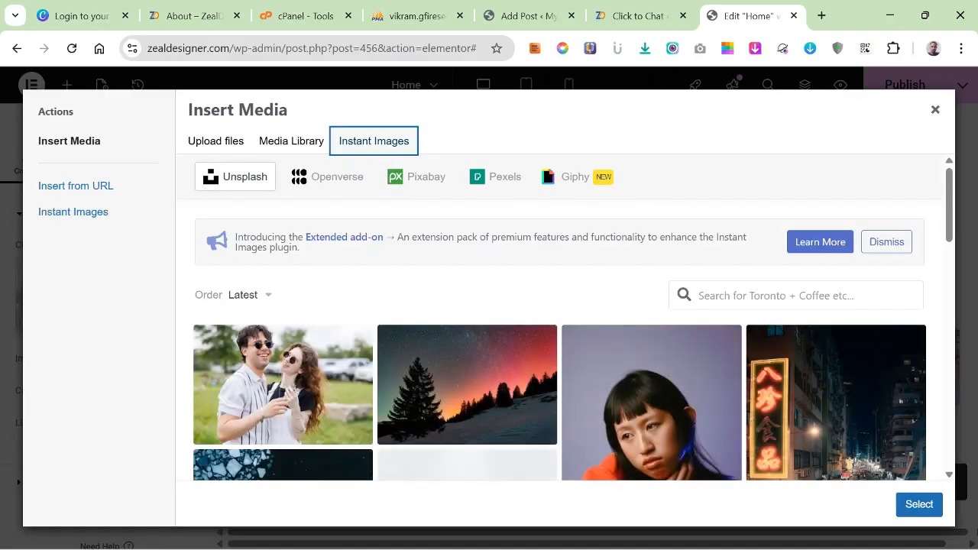
left_click(796, 296)
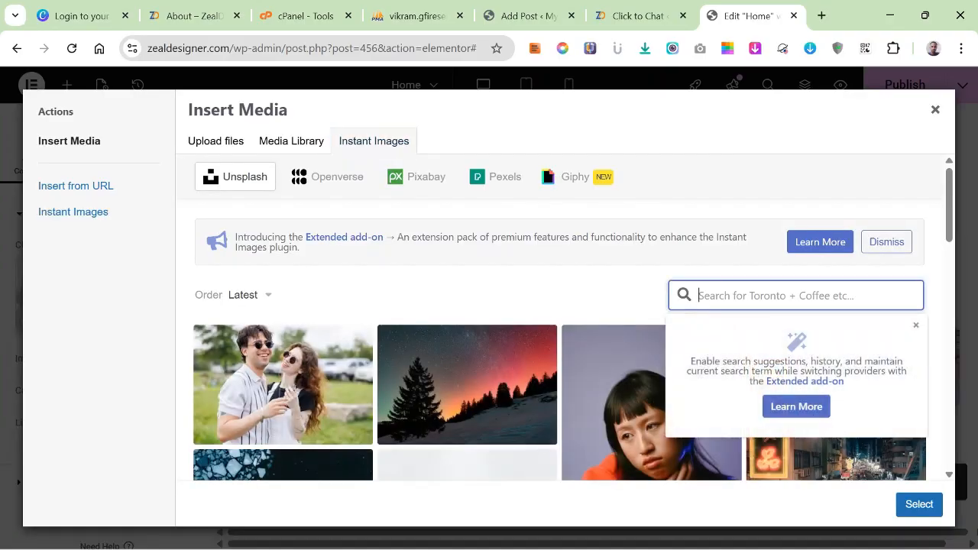
type("webdesign")
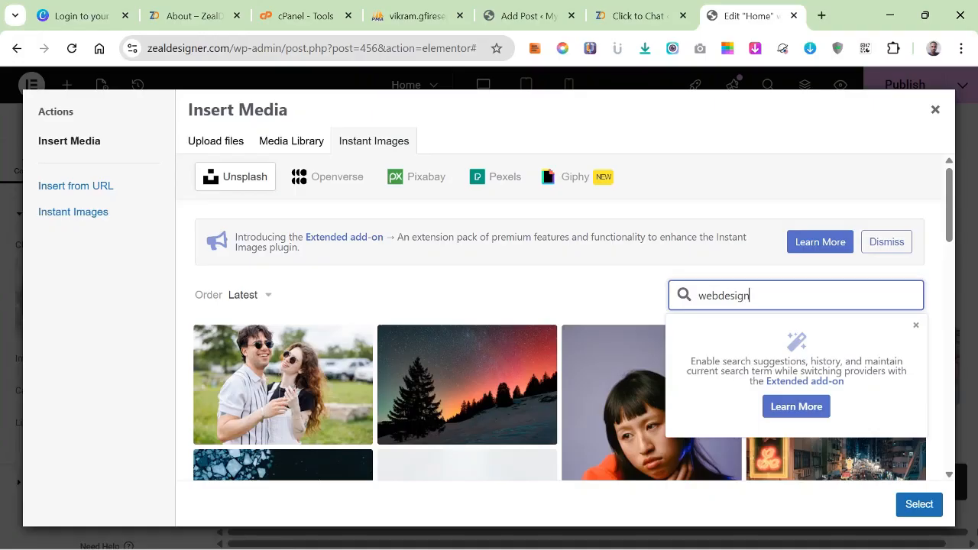
key("Return")
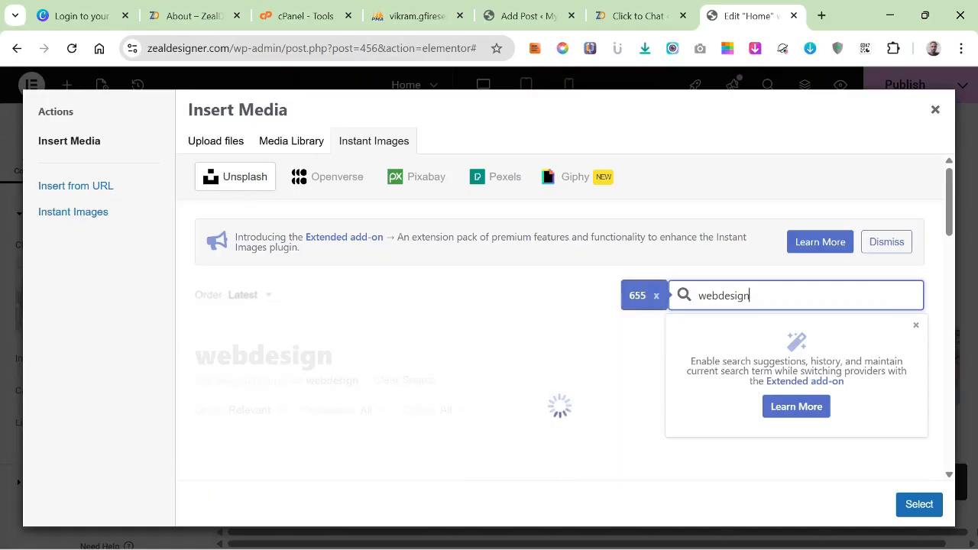
Import the "webdesign" result photo of hands using a laptop that displays a website into the media library.
scroll(560, 317, "down", 5)
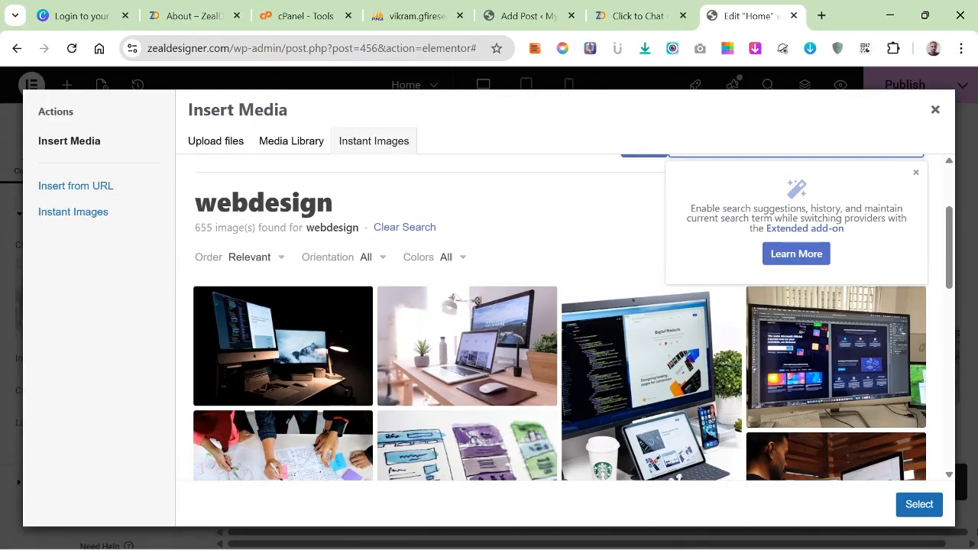
scroll(559, 317, "down", 2)
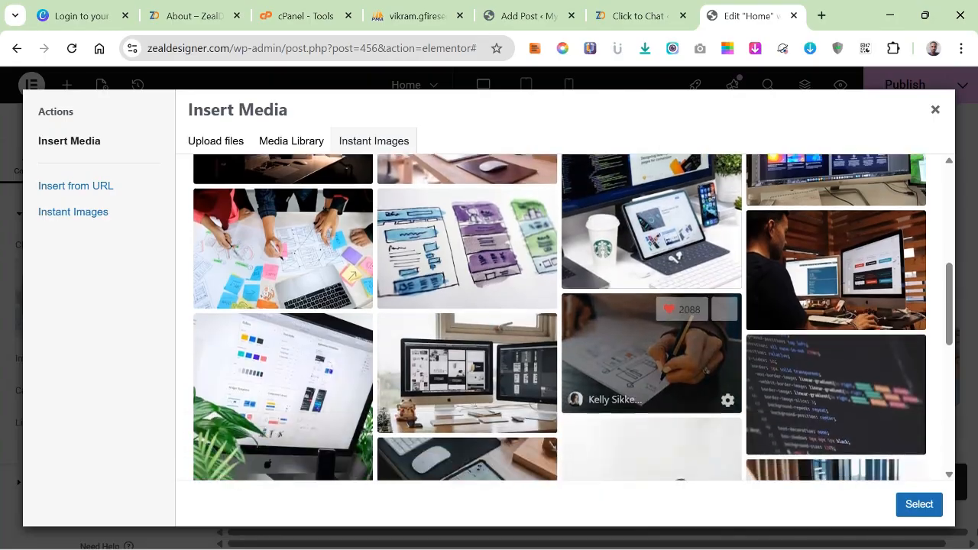
scroll(467, 367, "down", 4)
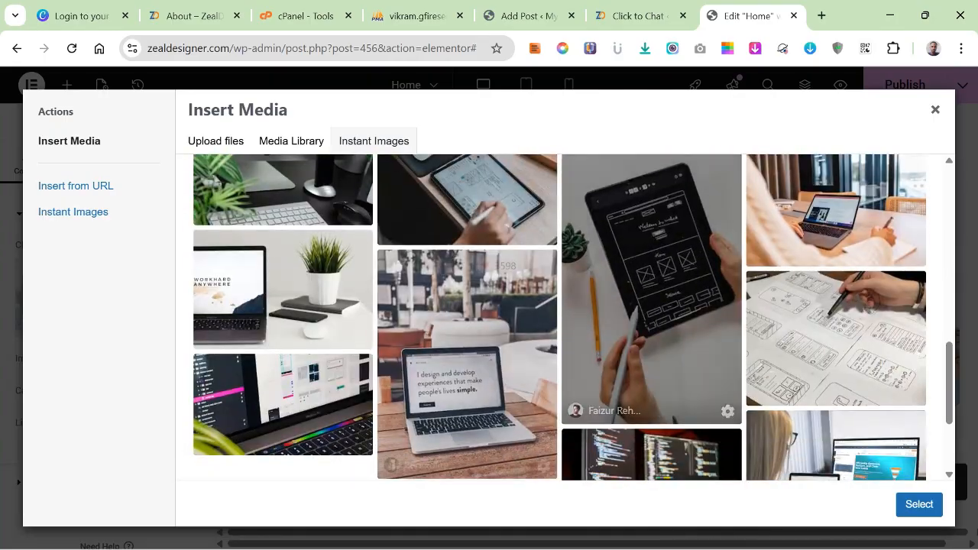
scroll(467, 367, "down", 1)
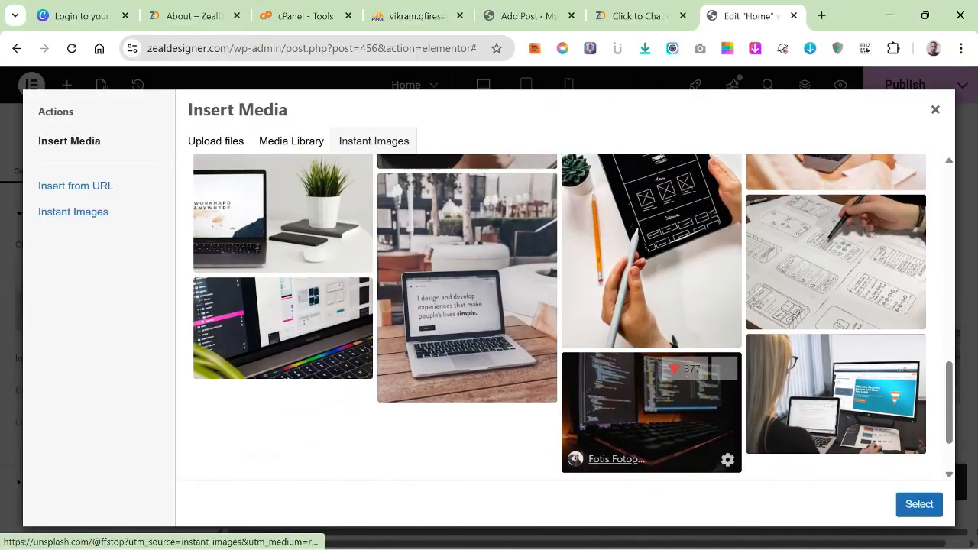
scroll(607, 413, "down", 1)
scroll(608, 413, "up", 3)
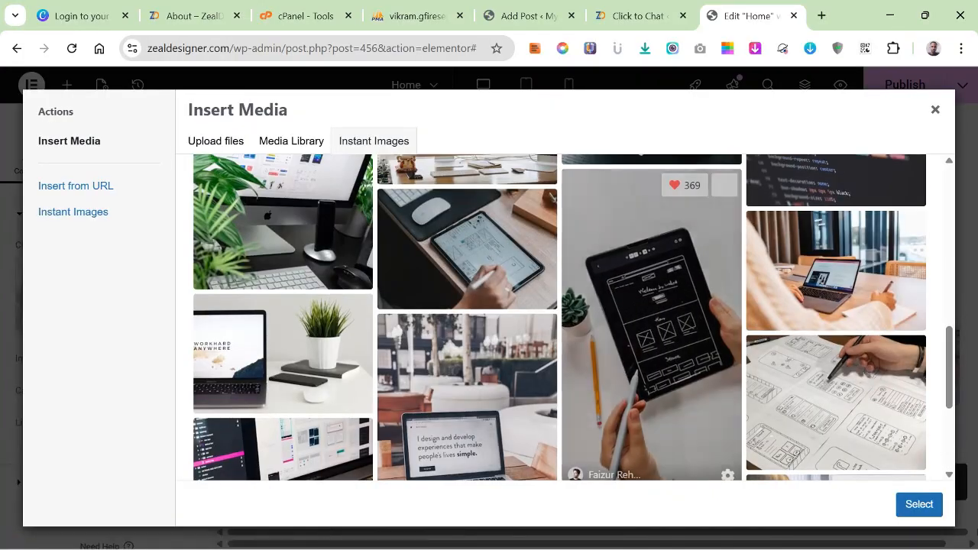
scroll(608, 413, "down", 2)
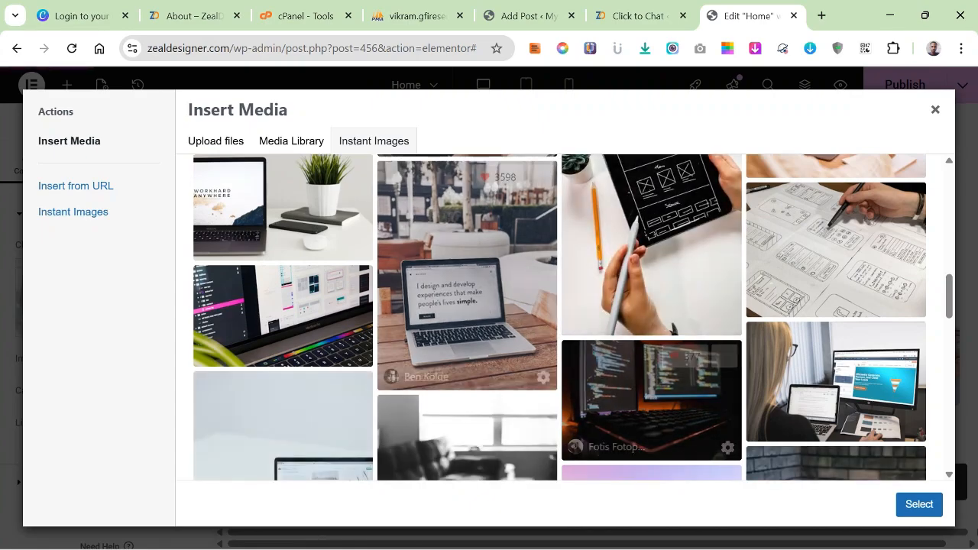
scroll(489, 344, "up", 2)
scroll(489, 343, "down", 2)
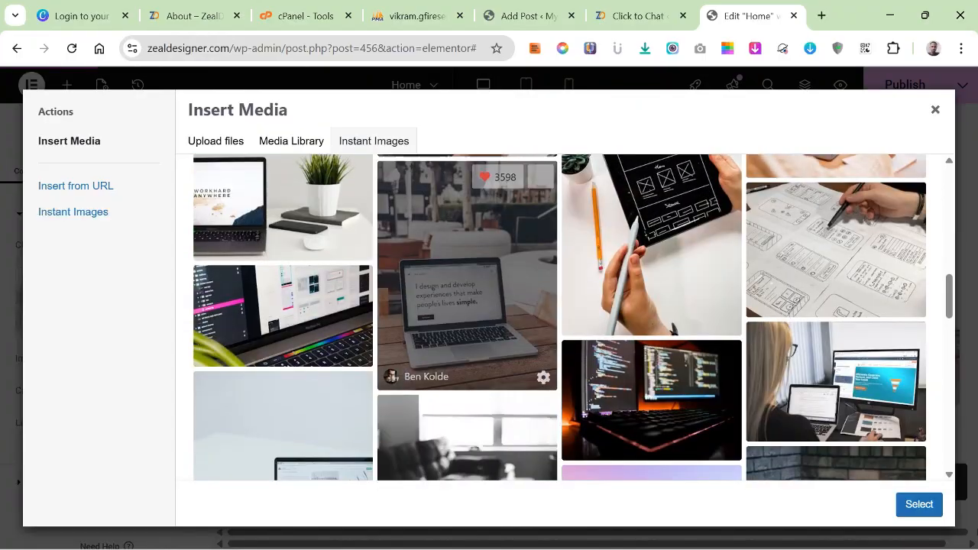
scroll(467, 305, "down", 2)
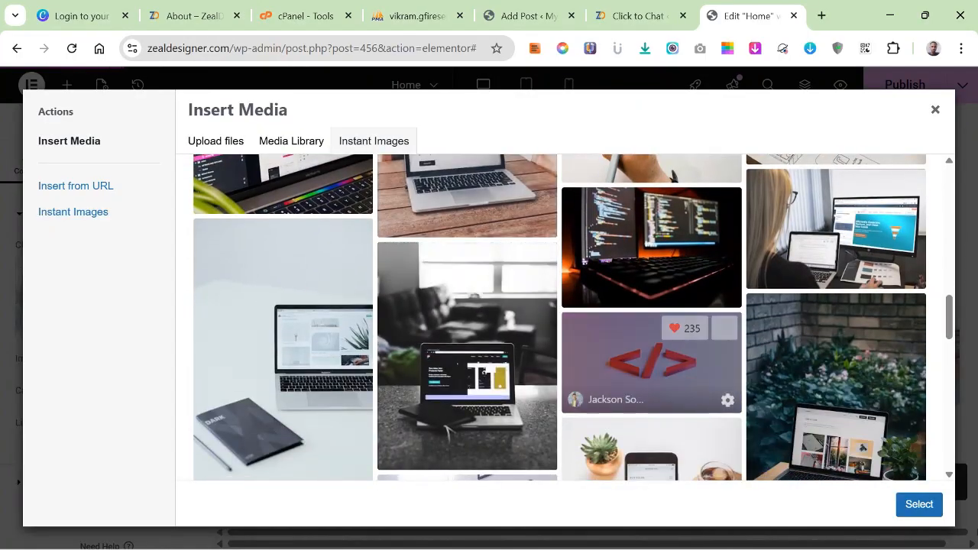
scroll(651, 359, "down", 3)
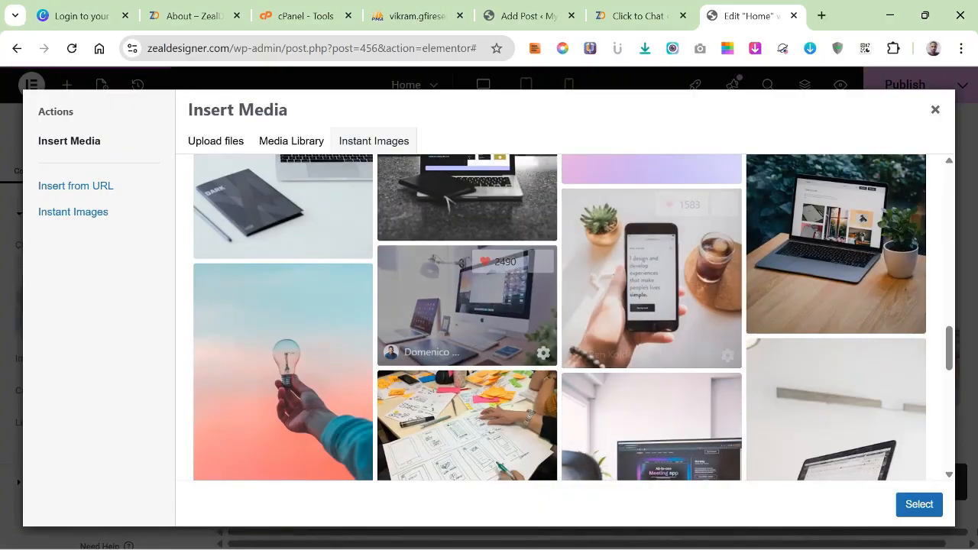
scroll(651, 306, "down", 3)
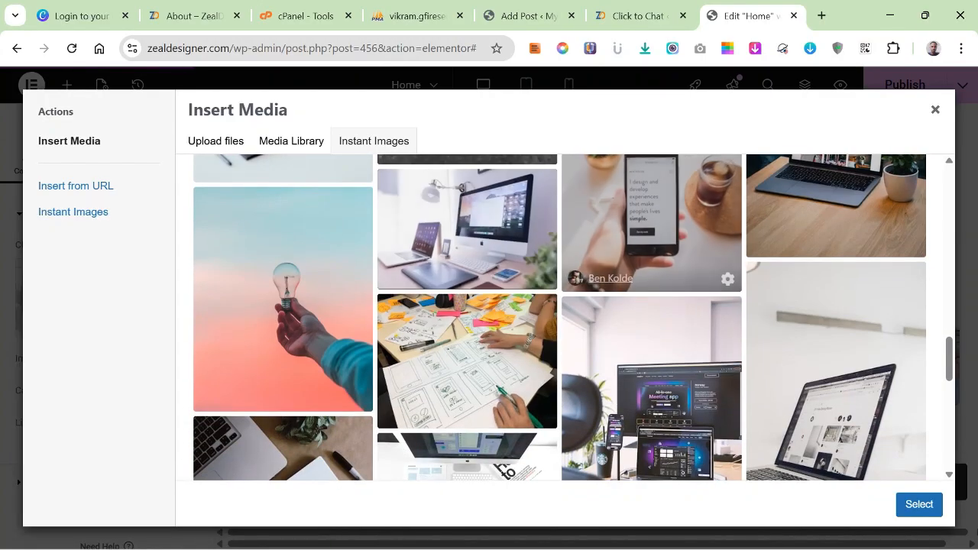
scroll(651, 306, "down", 3)
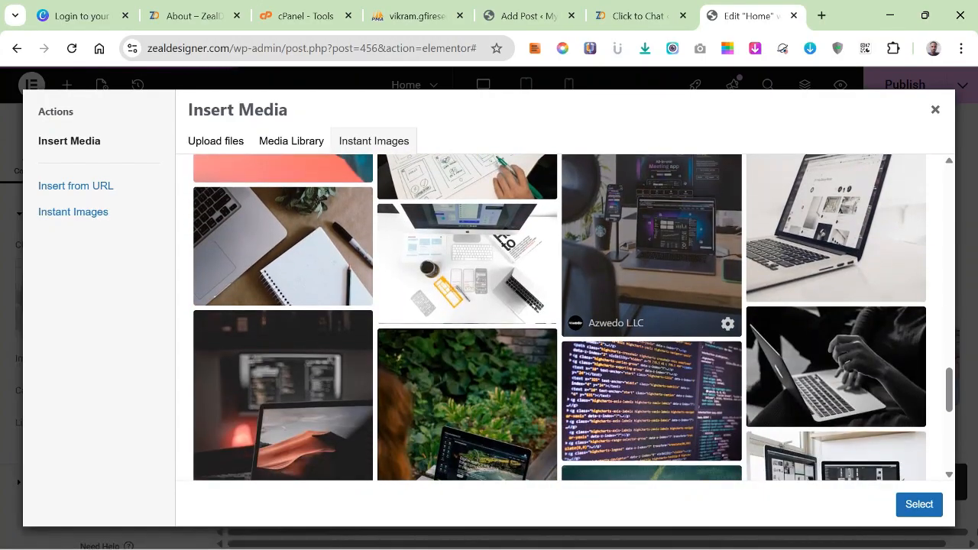
scroll(651, 191, "down", 3)
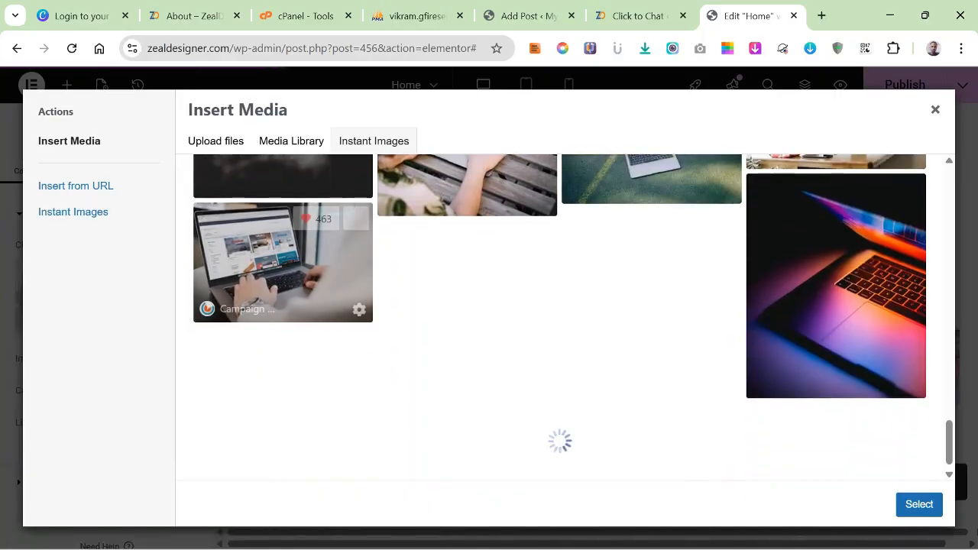
left_click(283, 260)
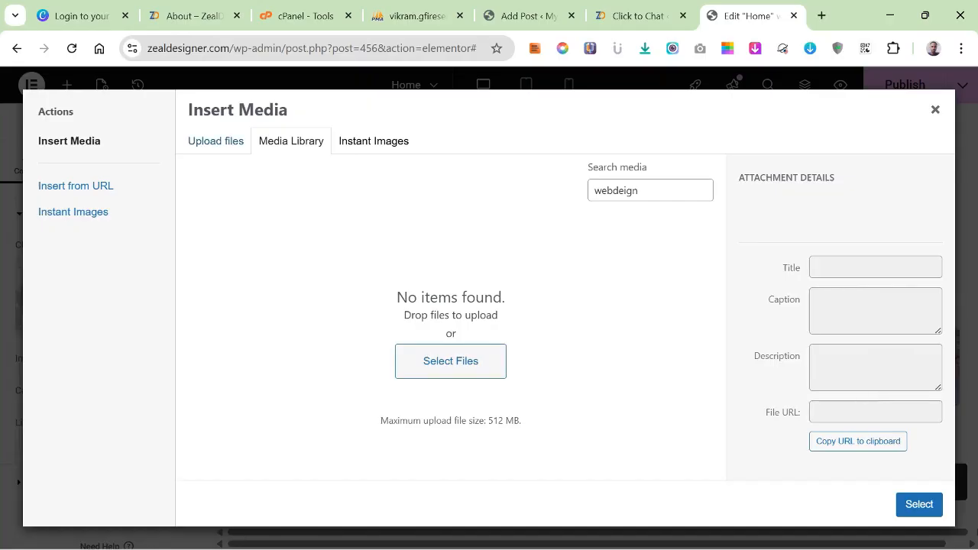
Check the upload, media library and Instant Images views for the imported web design photo and close the image chooser.
left_click(215, 141)
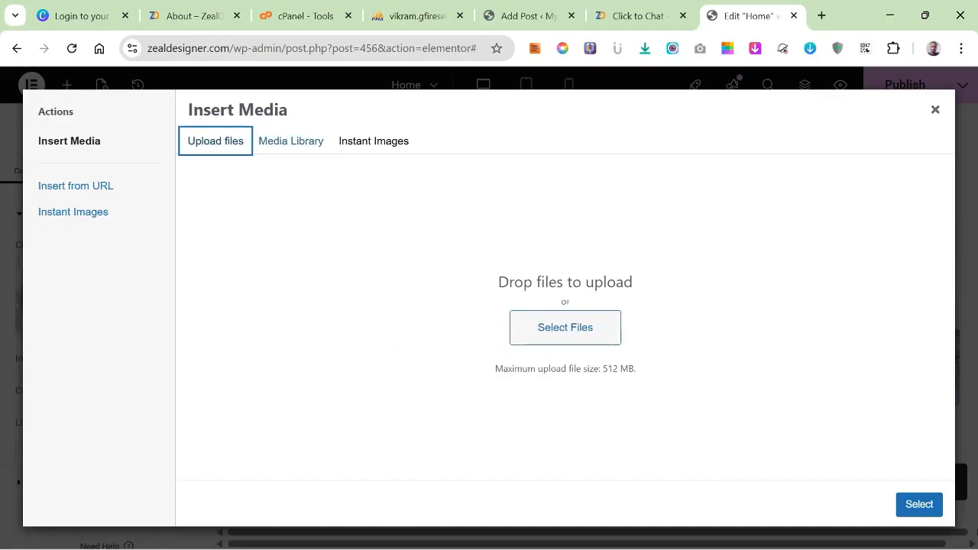
left_click(291, 141)
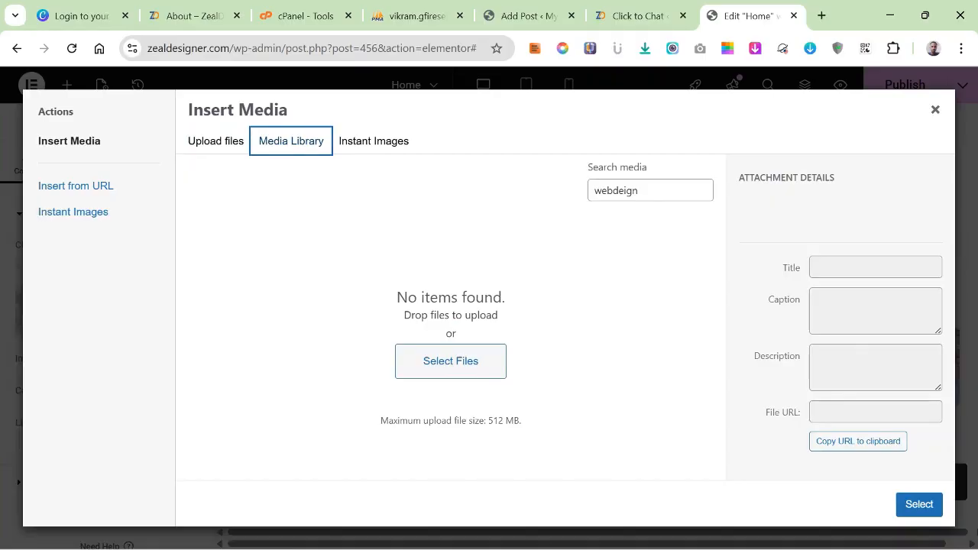
left_click(374, 142)
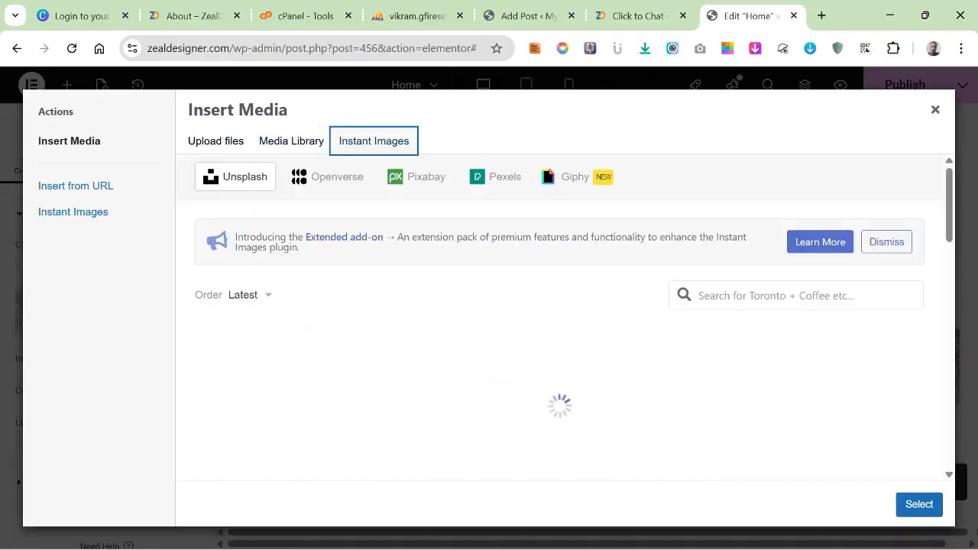
left_click(291, 142)
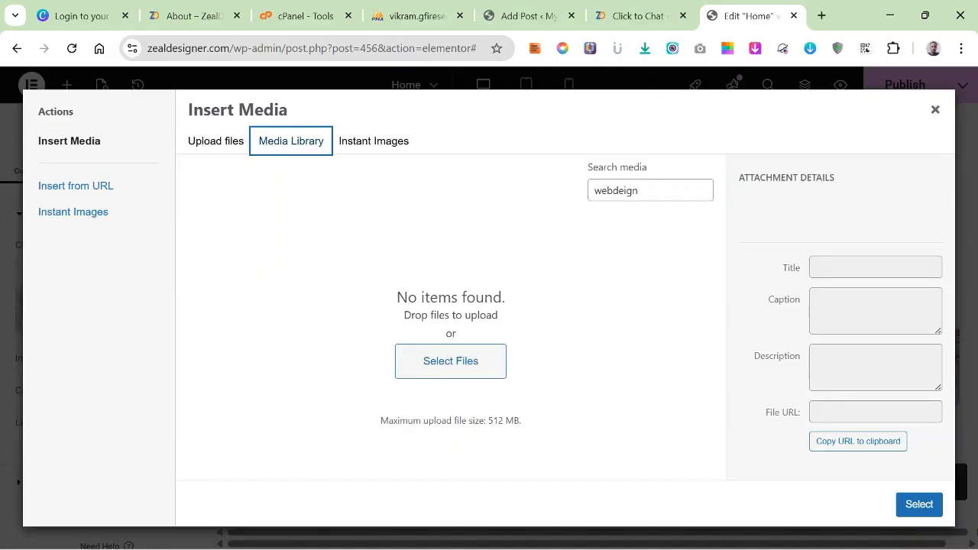
left_click(935, 109)
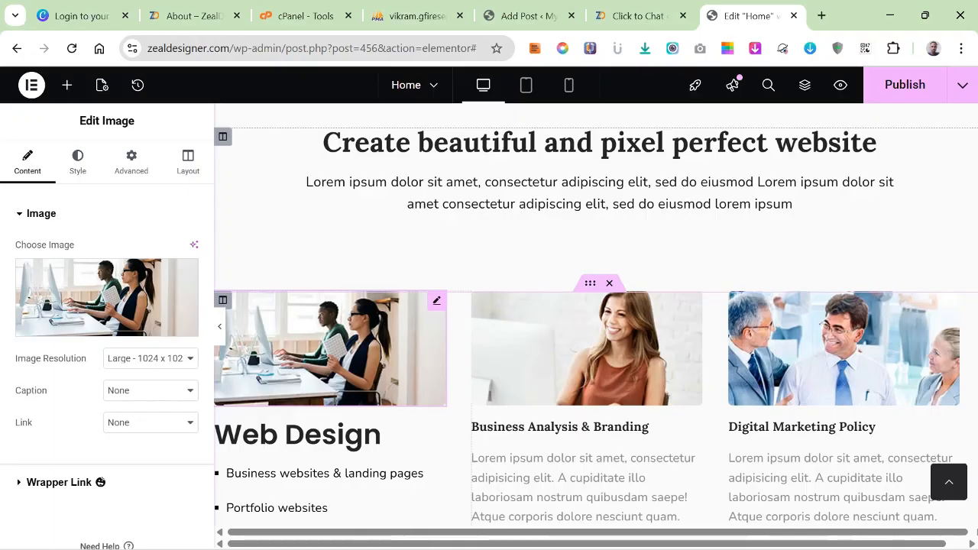
Reopen the image chooser for the Web Design card's photo and search Unsplash in Instant Images for "webdesign".
left_click(107, 302)
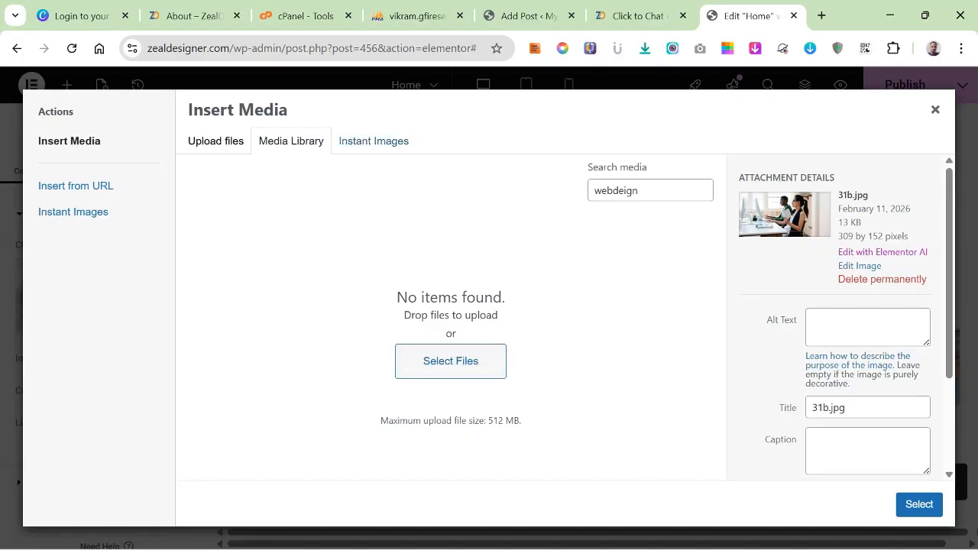
left_click(374, 141)
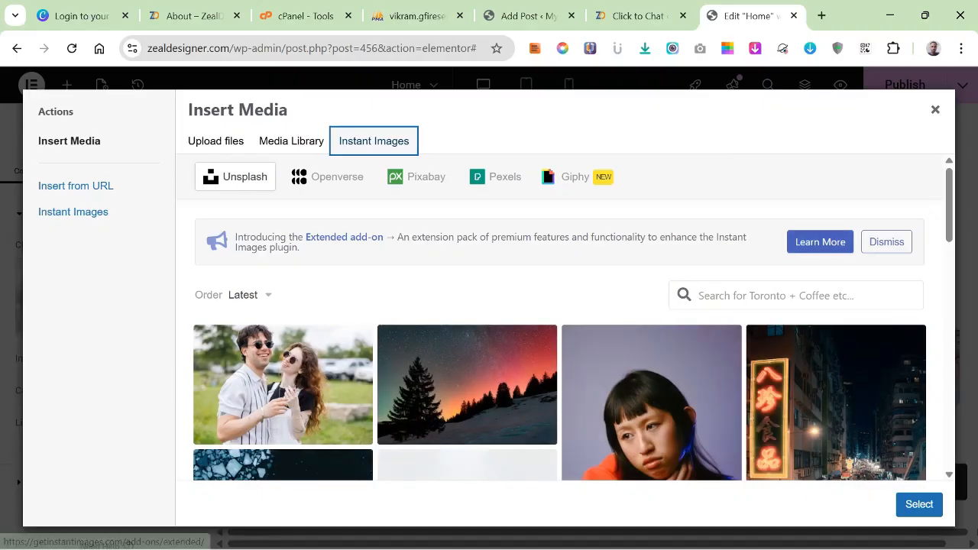
left_click(795, 295)
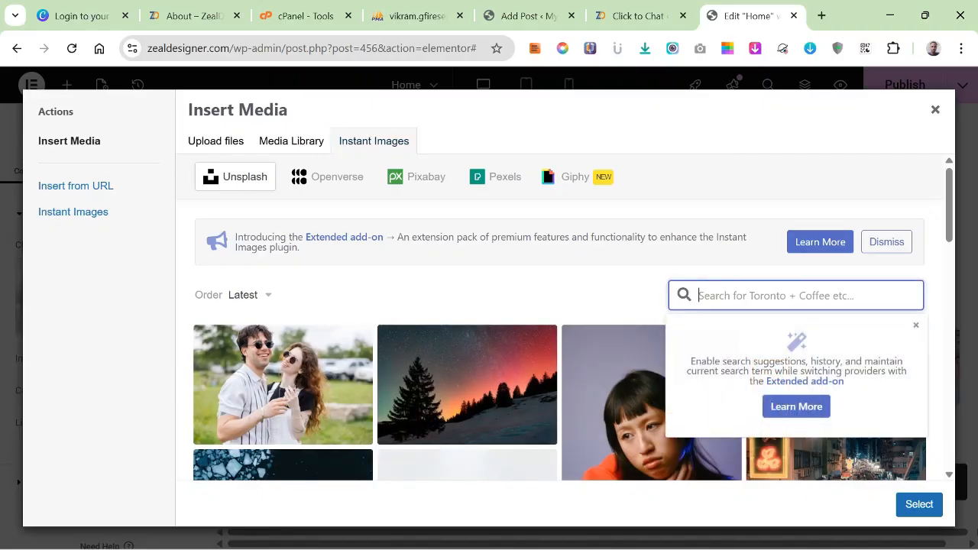
type("webdesign")
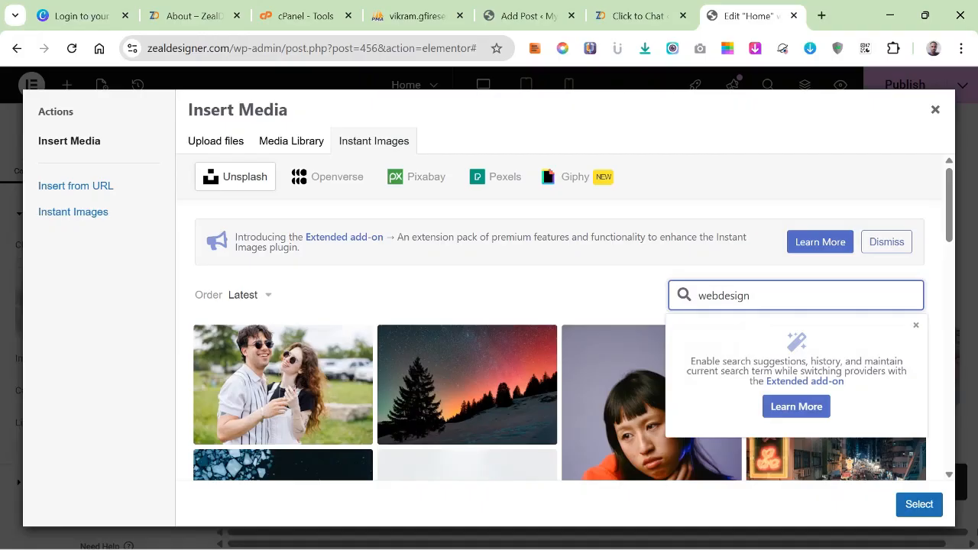
key("Return")
Try to import another photo from the "webdesign" results, clearing the media library search and closing the image chooser.
scroll(651, 322, "down", 3)
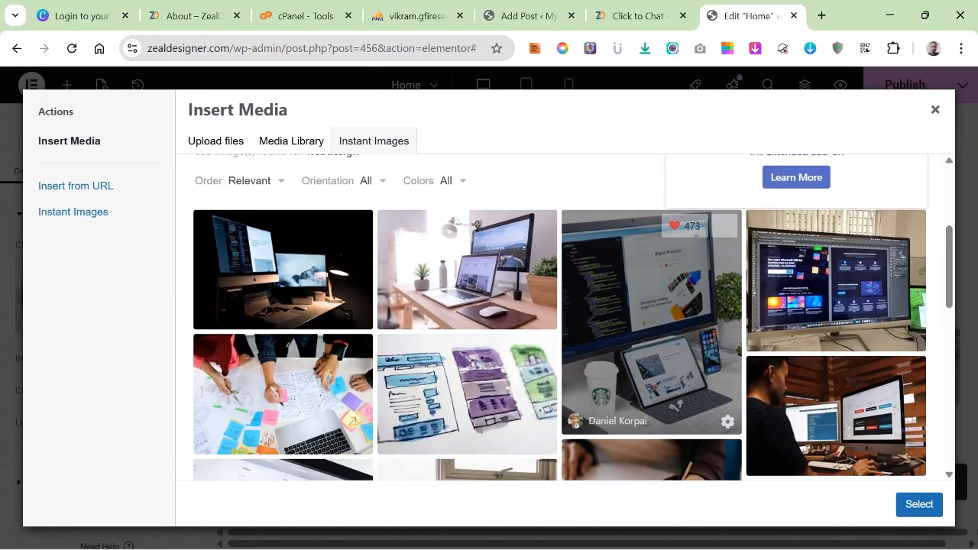
scroll(651, 322, "down", 1)
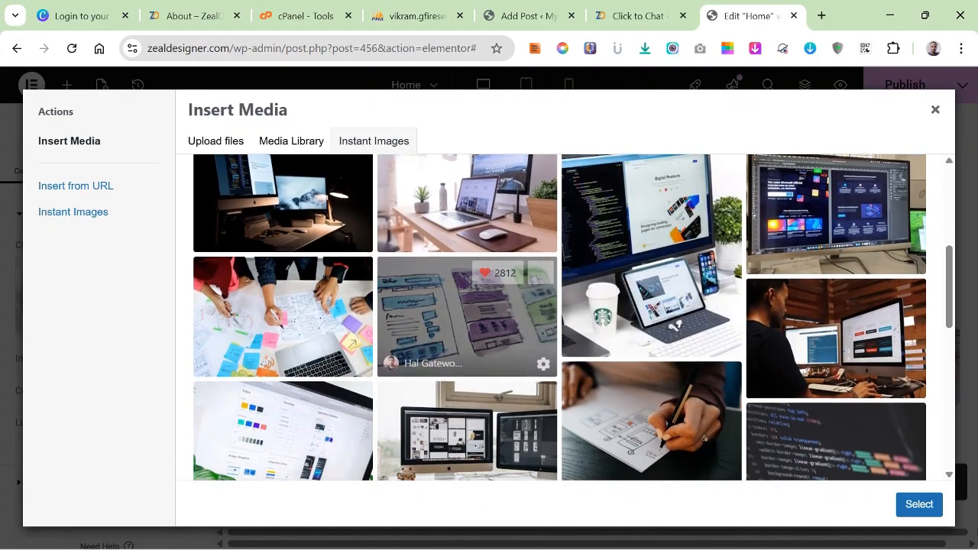
scroll(467, 317, "down", 8)
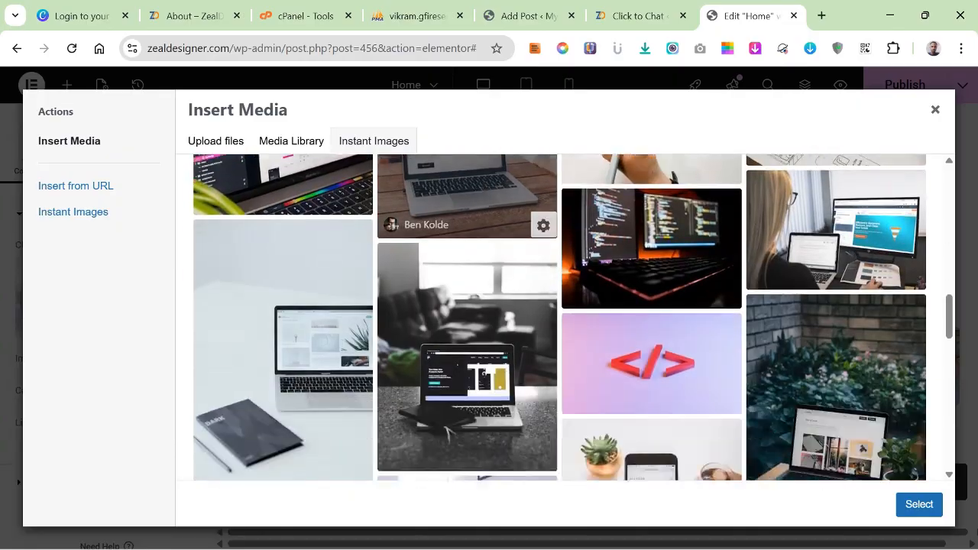
scroll(467, 230, "down", 10)
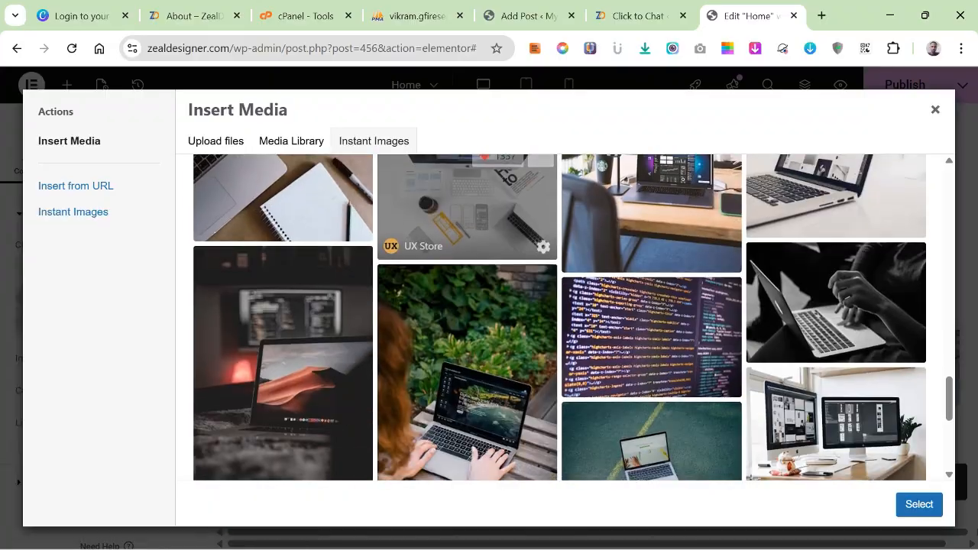
scroll(467, 306, "down", 8)
left_click(283, 275)
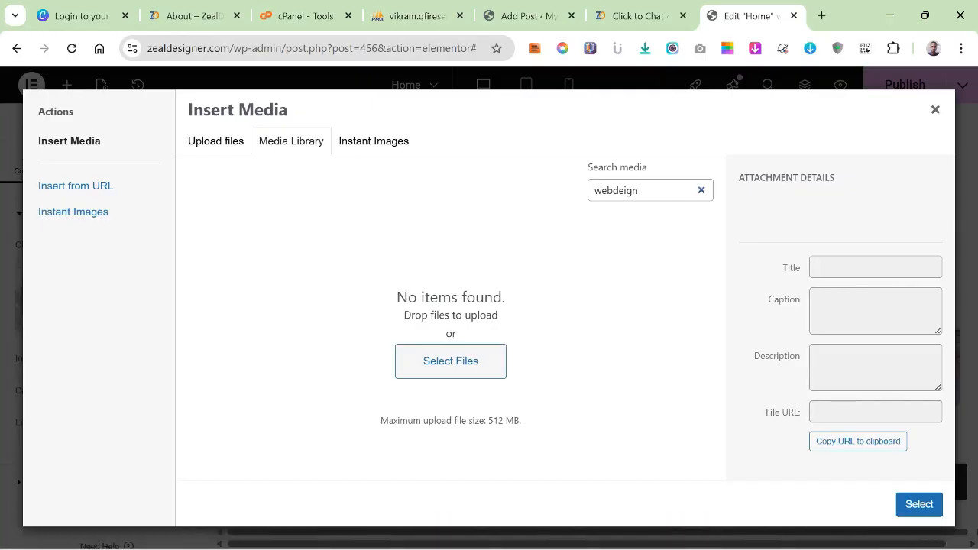
left_click(640, 191)
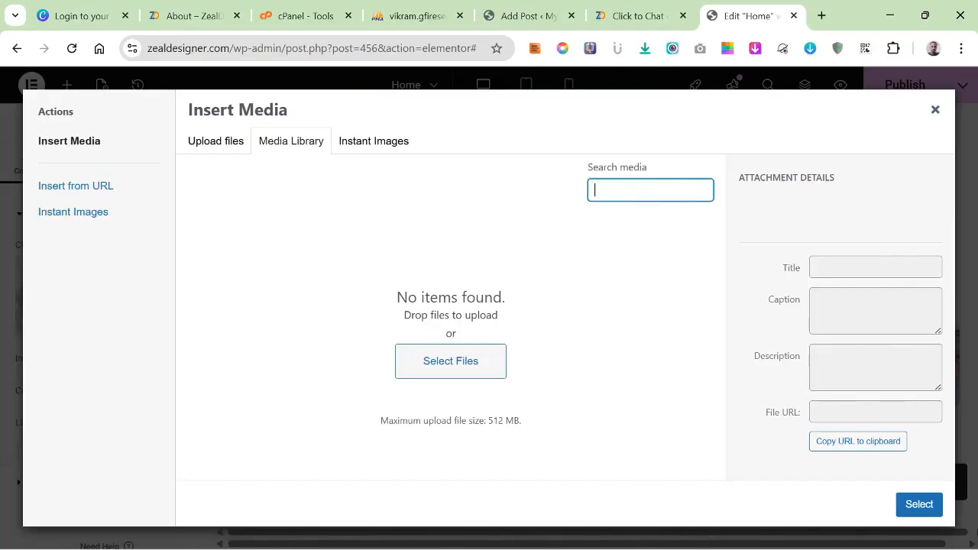
left_click(935, 111)
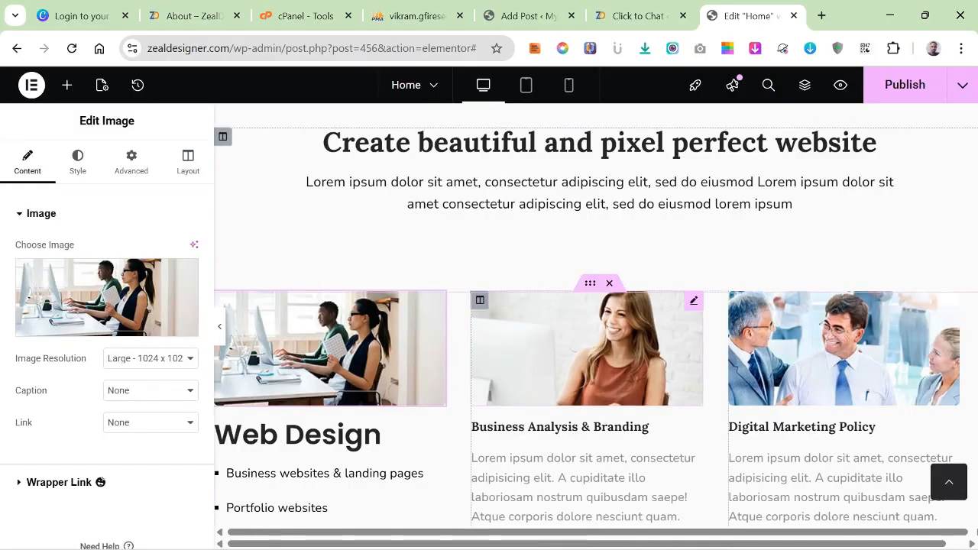
Switch to the ChatGPT chat in Opera and copy the four bullet points listed under Graphic Design.
scroll(596, 321, "down", 2)
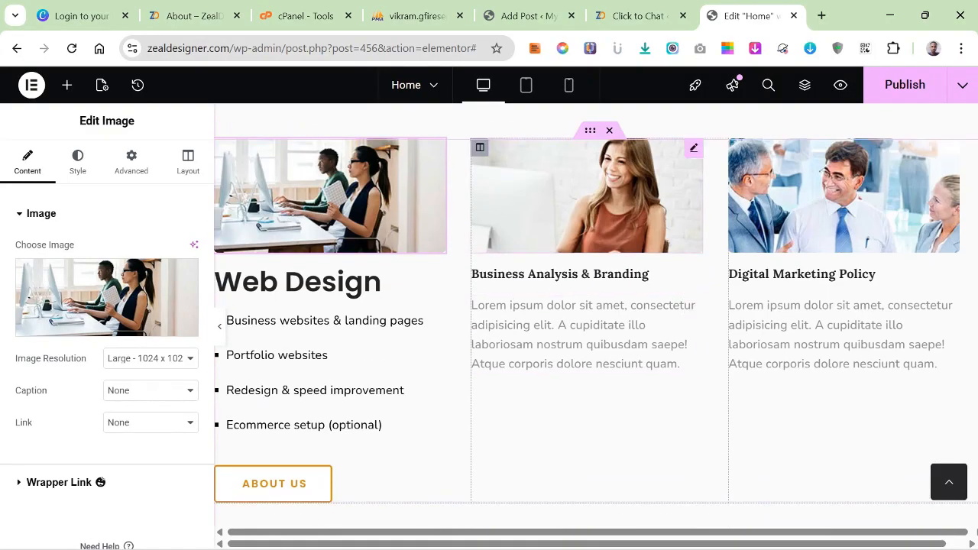
mouse_move(677, 529)
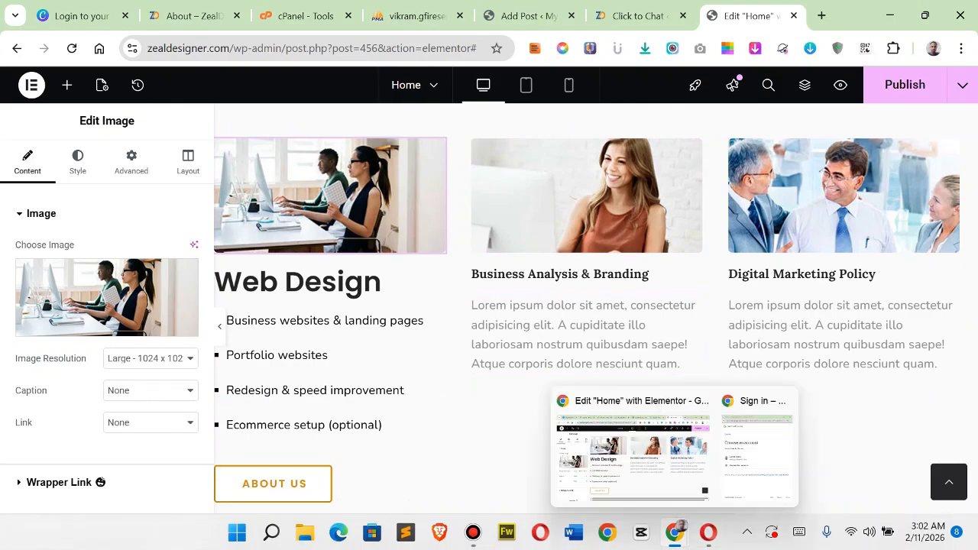
left_click(709, 532)
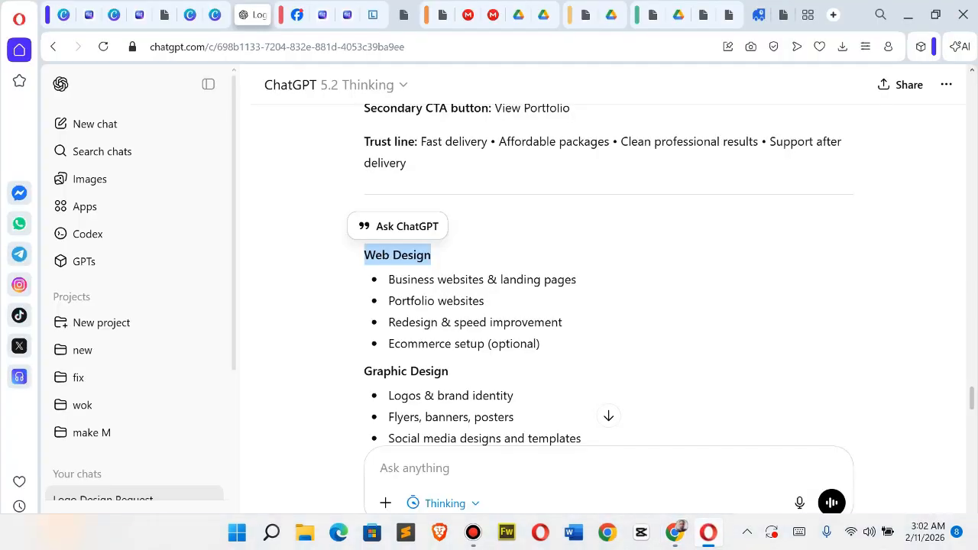
scroll(609, 278, "down", 2)
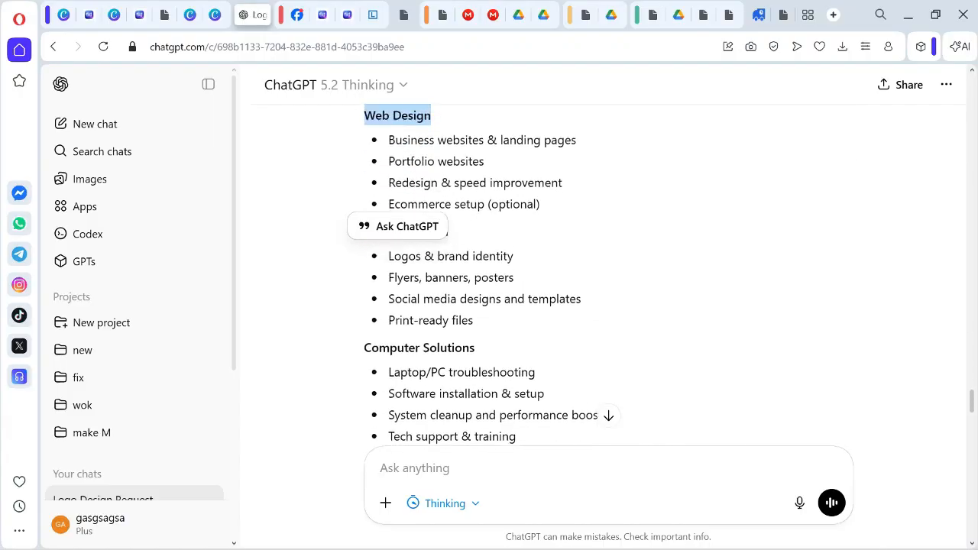
scroll(609, 278, "up", 1)
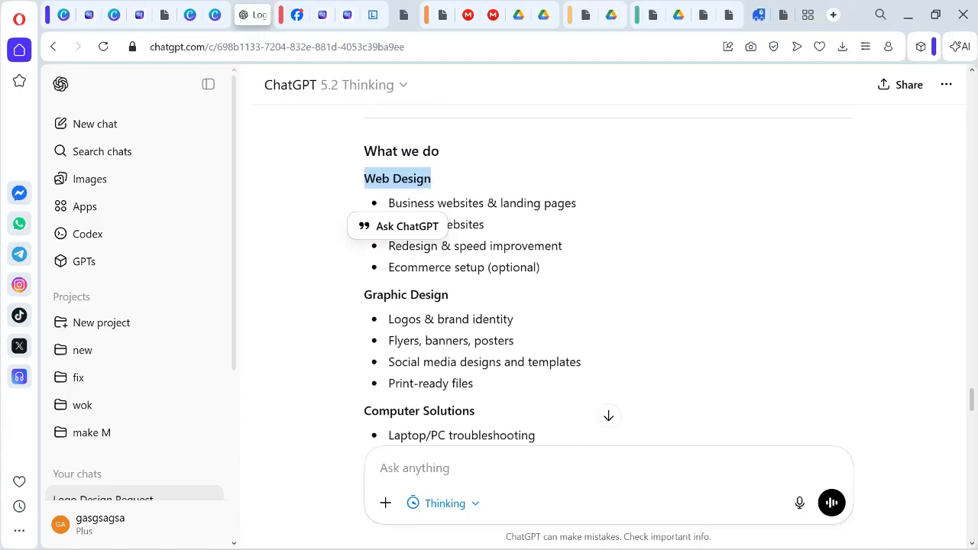
left_click_drag(389, 319, 474, 383)
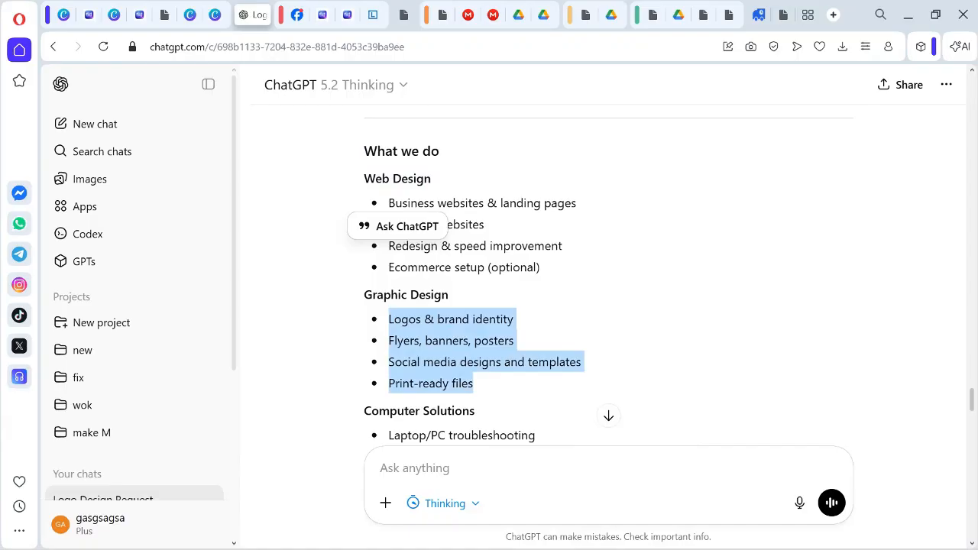
right_click(432, 359)
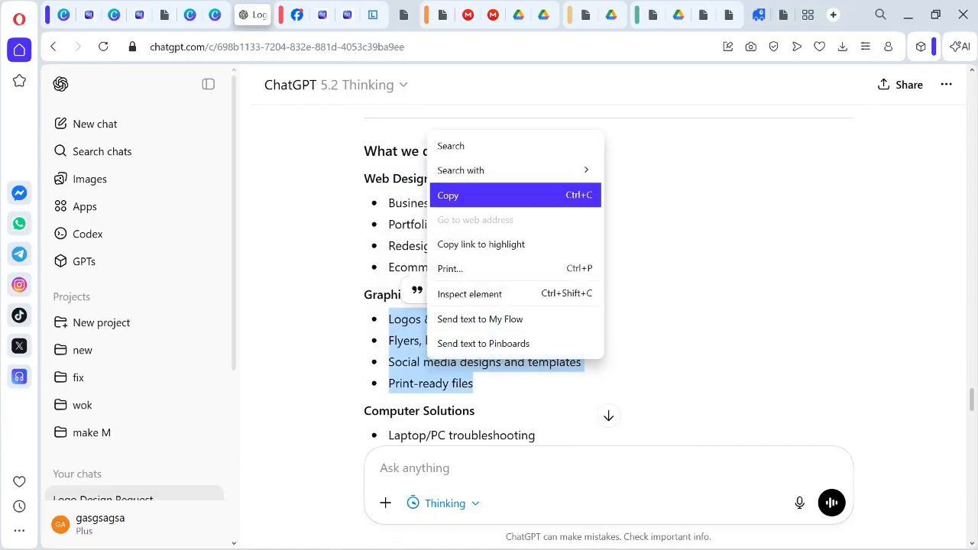
left_click(459, 192)
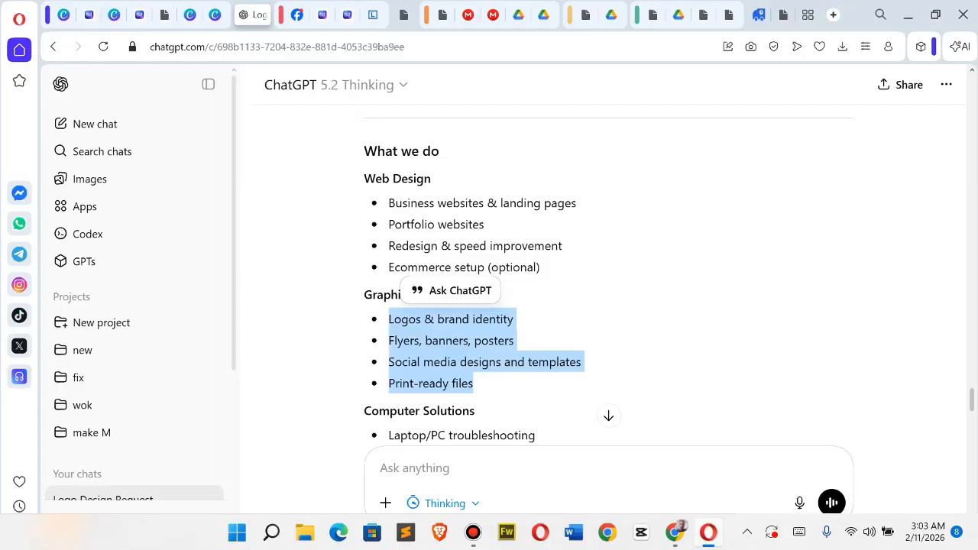
Back in the Elementor page in Chrome, replace the Business Analysis & Branding card's placeholder paragraph with the copied bullet list.
left_click(709, 533)
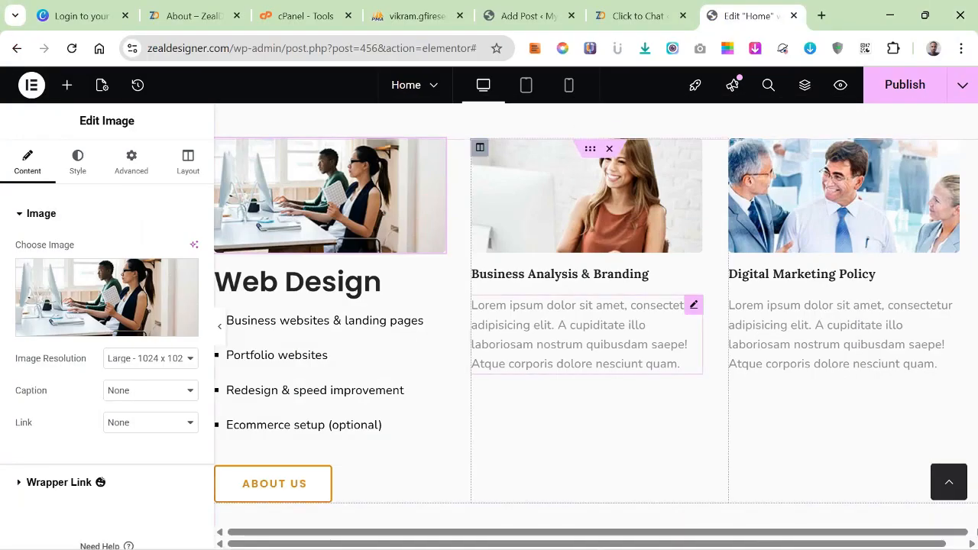
left_click(694, 304)
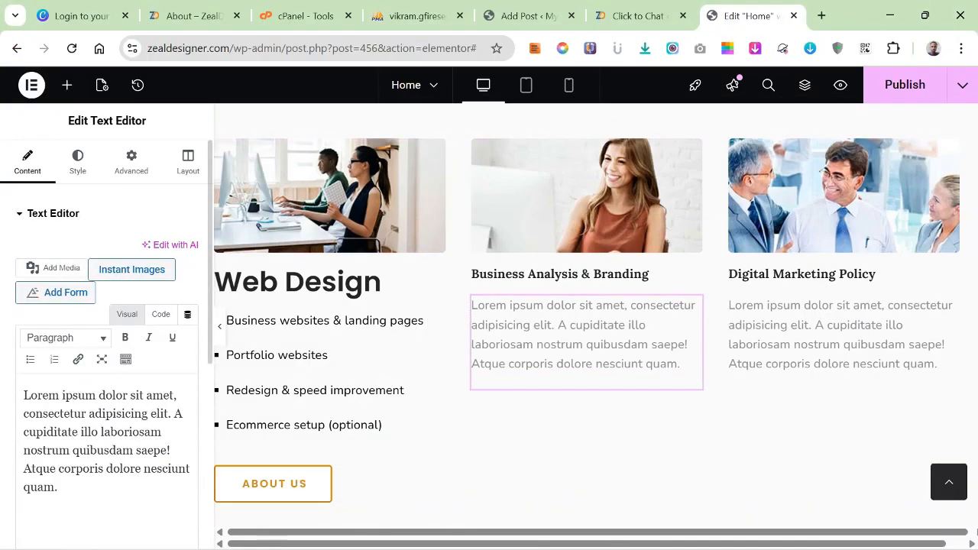
left_click_drag(24, 395, 58, 486)
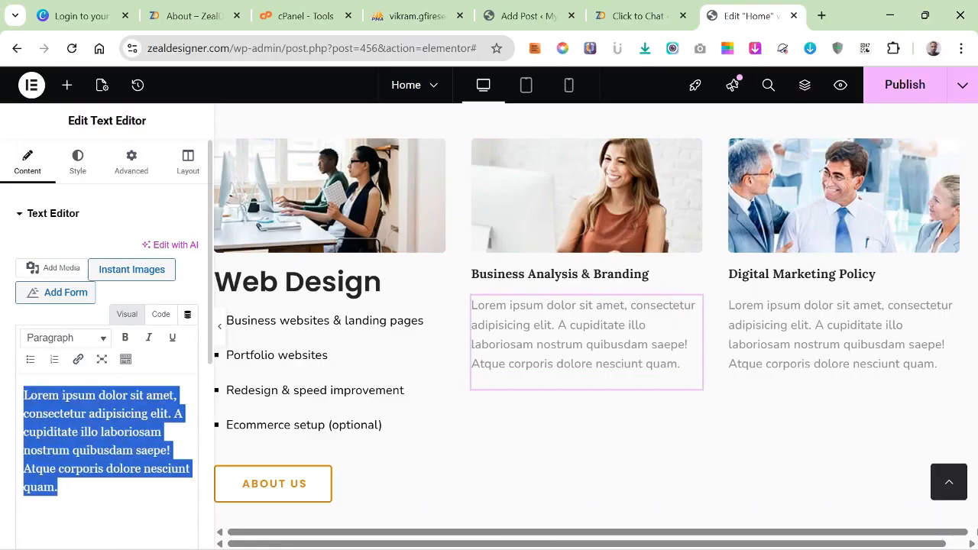
right_click(76, 458)
left_click(153, 120)
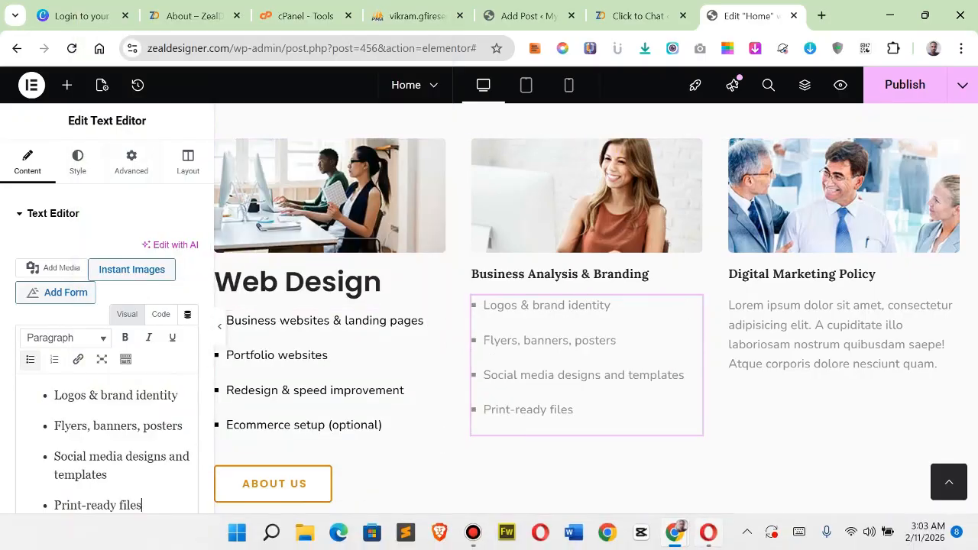
Switch to the ChatGPT chat in Opera and copy the "Graphic Design" heading.
left_click(709, 532)
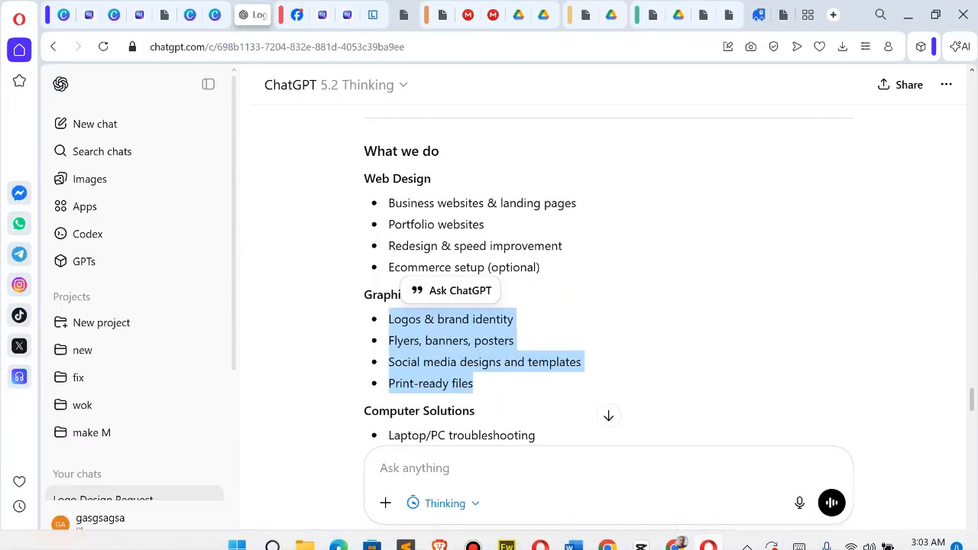
left_click_drag(364, 295, 448, 296)
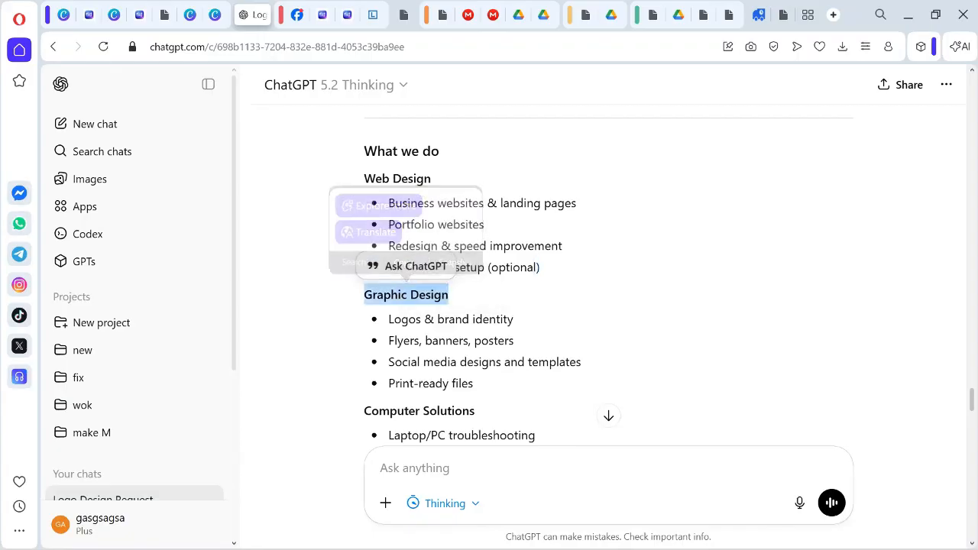
right_click(394, 294)
left_click(416, 355)
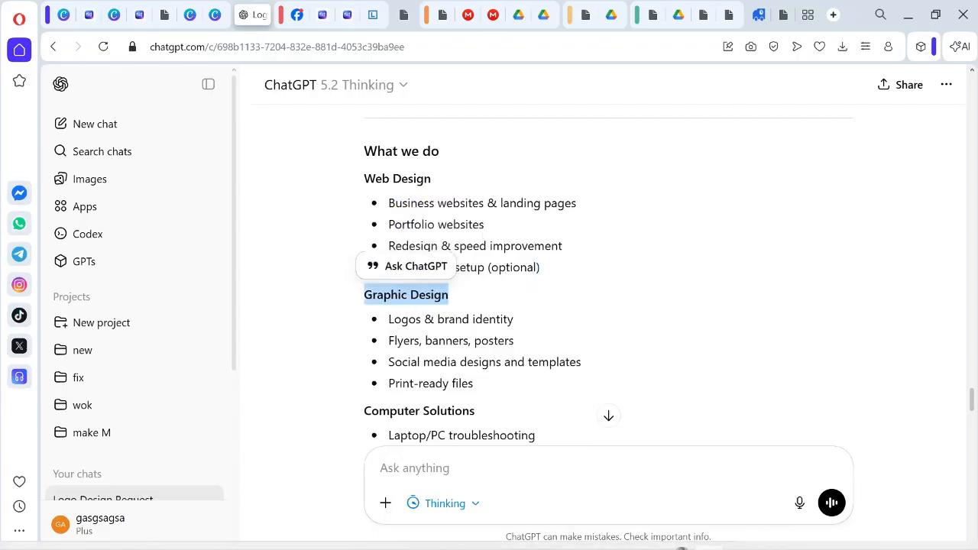
Return to the Elementor page in Chrome and change the Business Analysis & Branding card's heading to "Graphic Design".
mouse_move(676, 533)
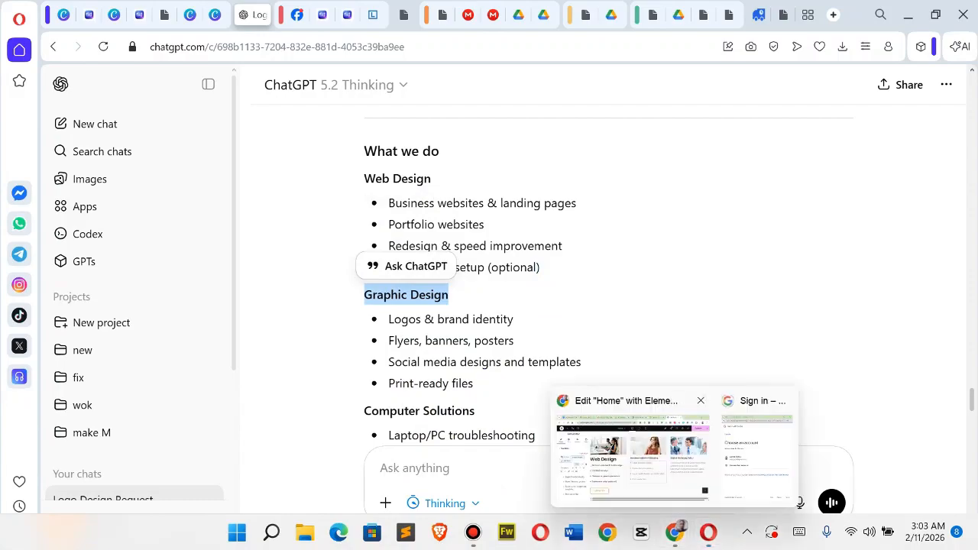
left_click(632, 457)
left_click(560, 274)
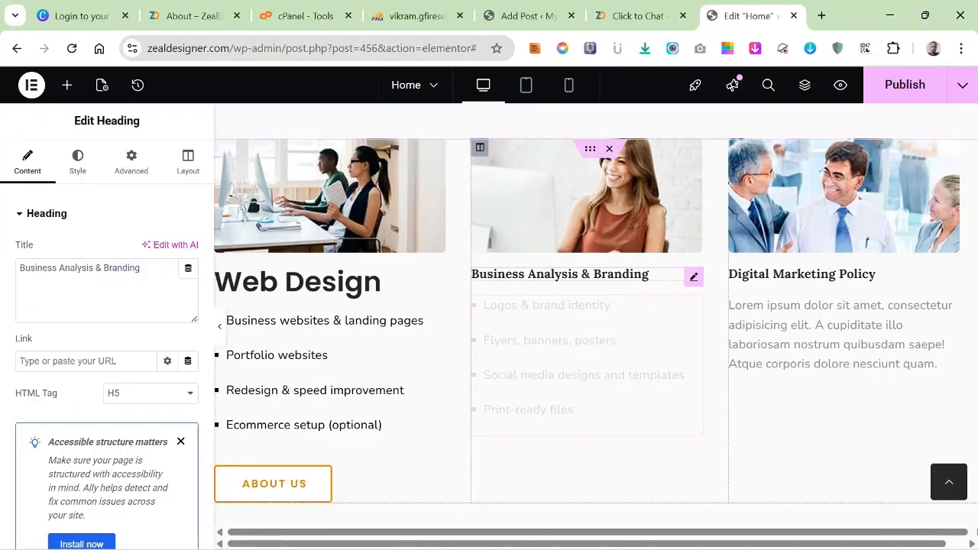
left_click_drag(153, 268, 19, 267)
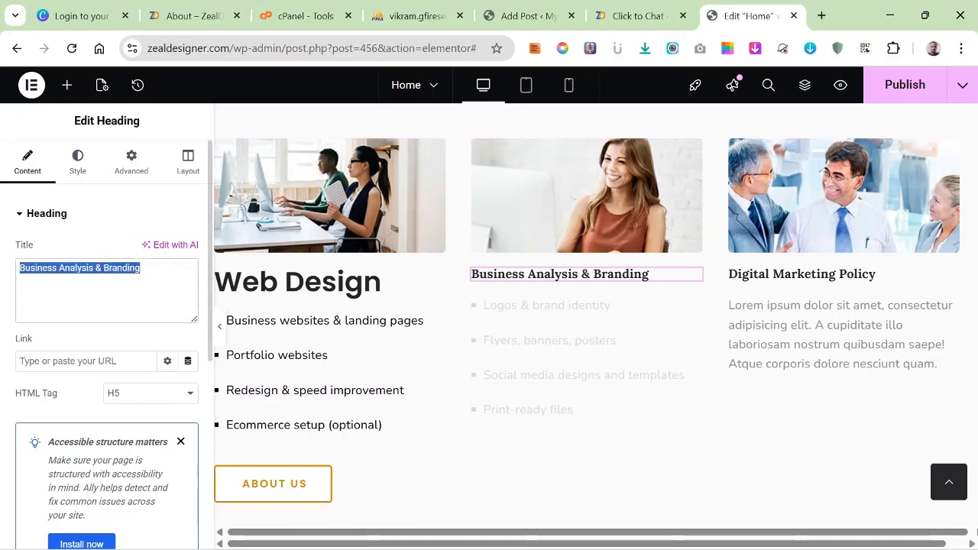
right_click(57, 285)
left_click(84, 222)
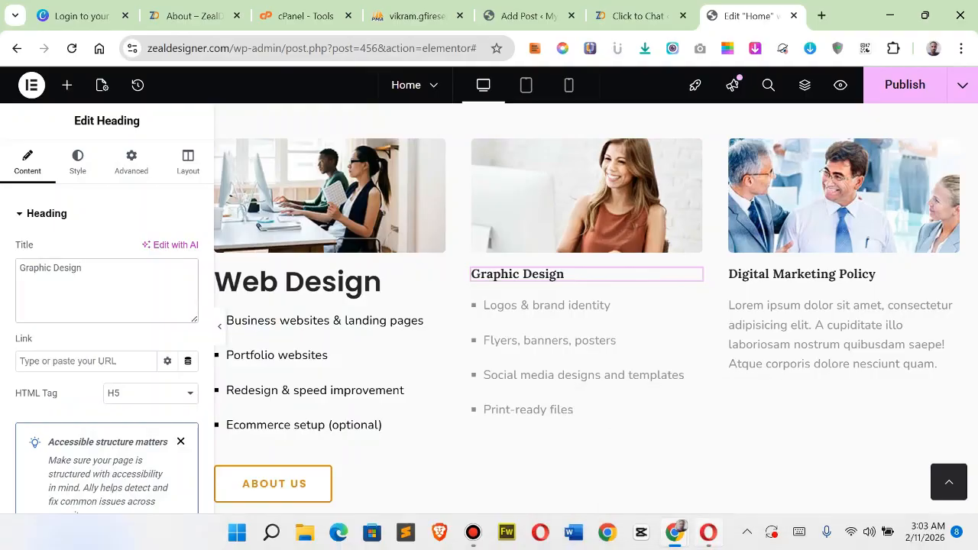
Switch to the ChatGPT chat in Opera and copy the four bullet points listed under Computer Solutions.
left_click(708, 533)
scroll(609, 275, "down", 3)
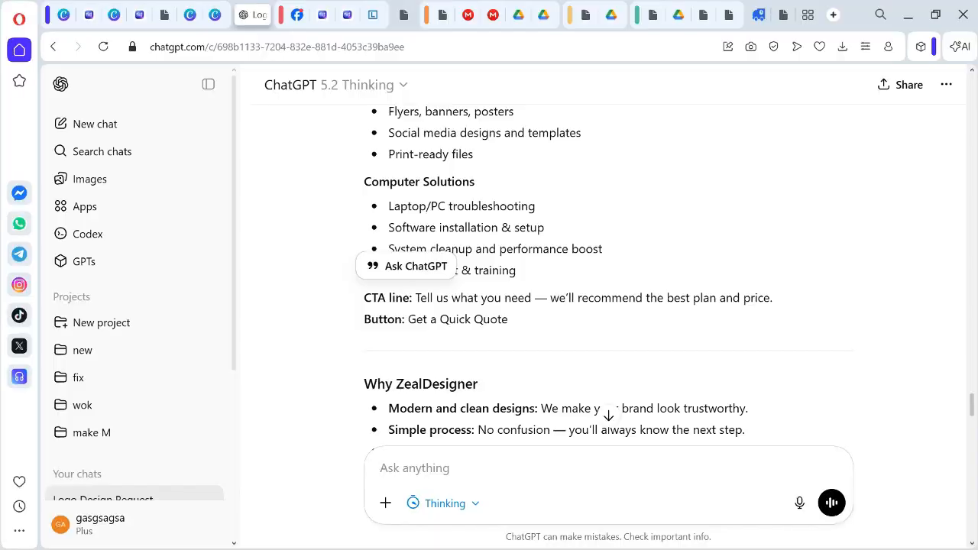
left_click_drag(391, 206, 517, 272)
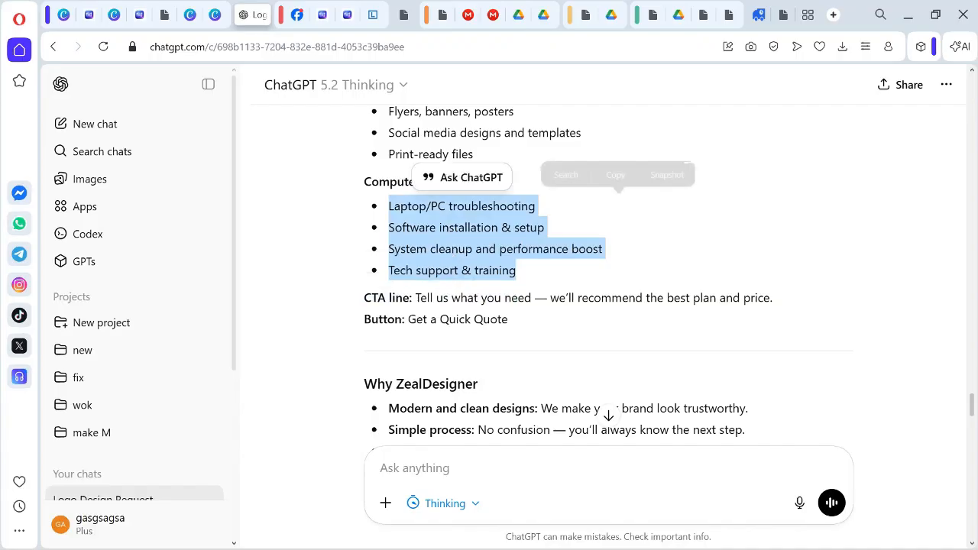
right_click(487, 246)
left_click(535, 306)
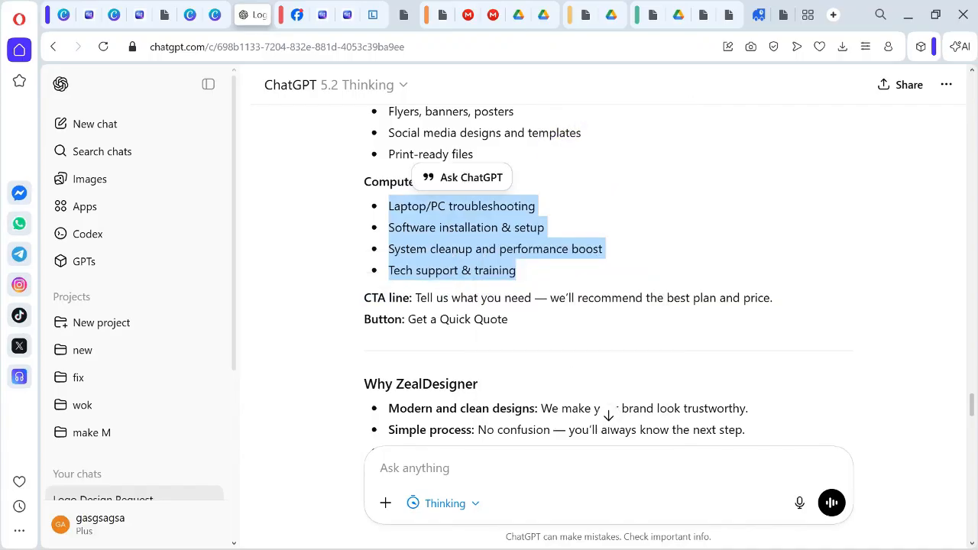
Back in the Elementor page in Chrome, replace the Digital Marketing Policy card's placeholder paragraph with the copied bullet list.
mouse_move(642, 548)
left_click(674, 533)
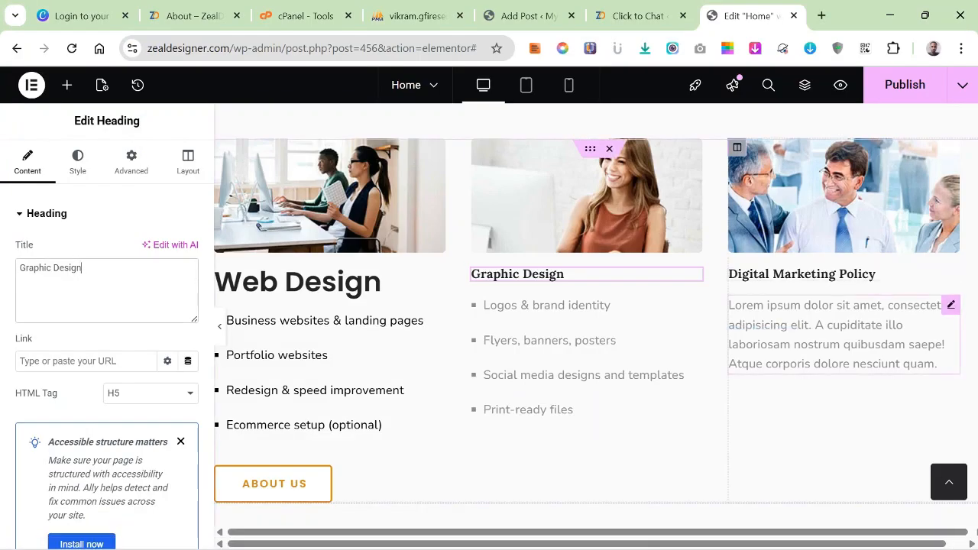
left_click(841, 336)
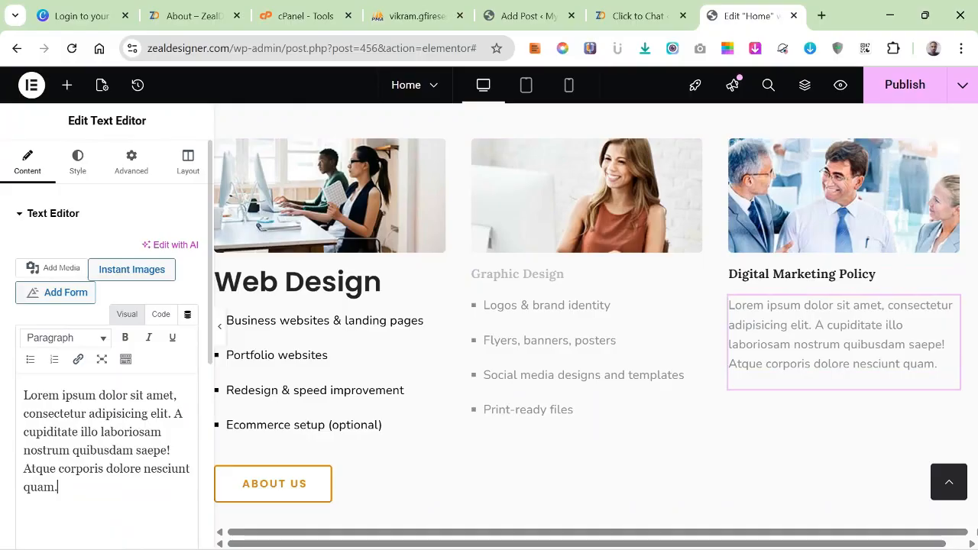
left_click_drag(58, 487, 30, 395)
right_click(68, 443)
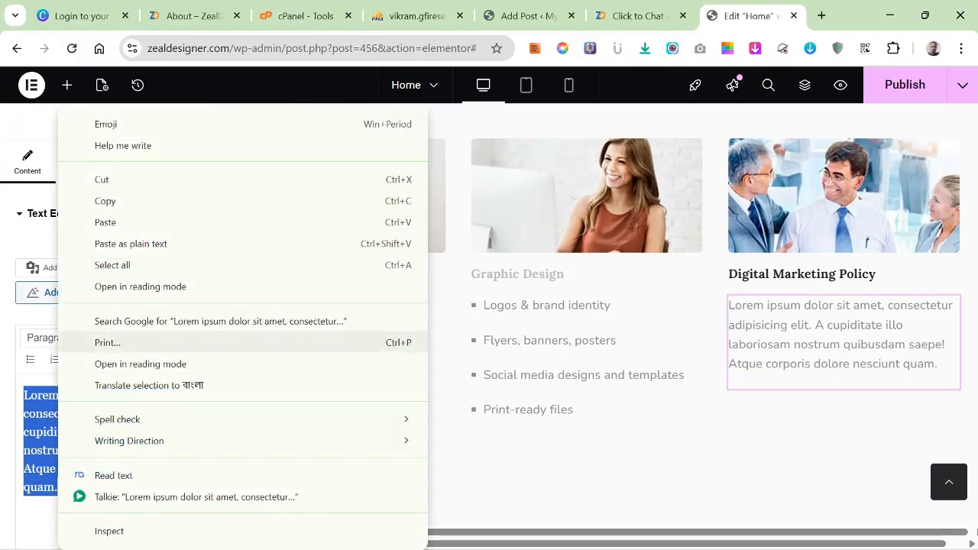
left_click(107, 221)
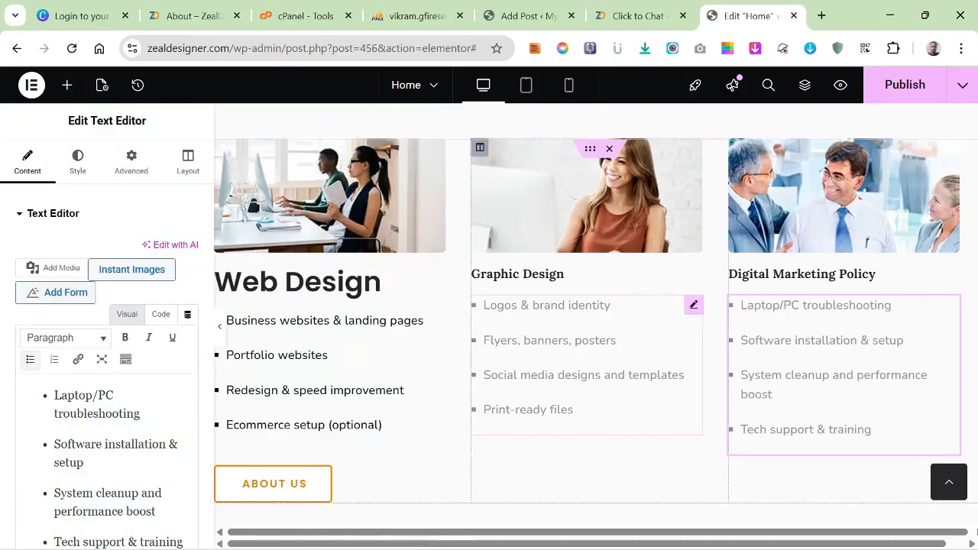
Open the Digital Marketing Policy heading for editing and copy the "Computer Solutions" heading from the ChatGPT chat in Opera.
left_click(810, 274)
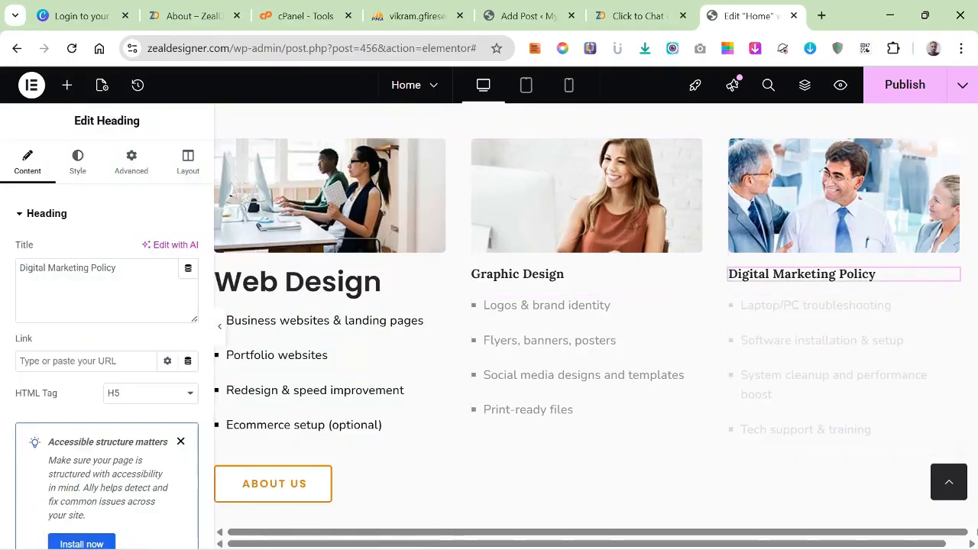
left_click(709, 533)
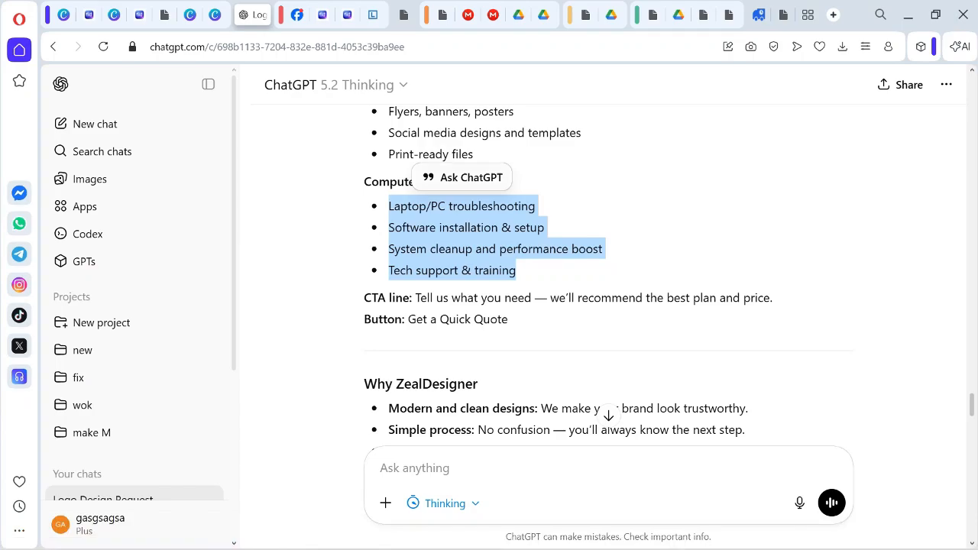
left_click_drag(365, 182, 476, 182)
right_click(418, 184)
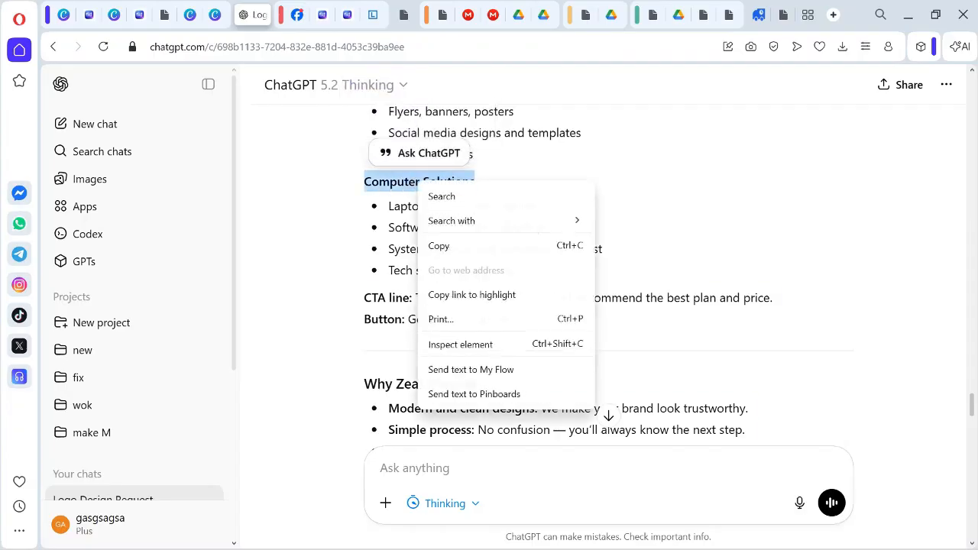
left_click(458, 245)
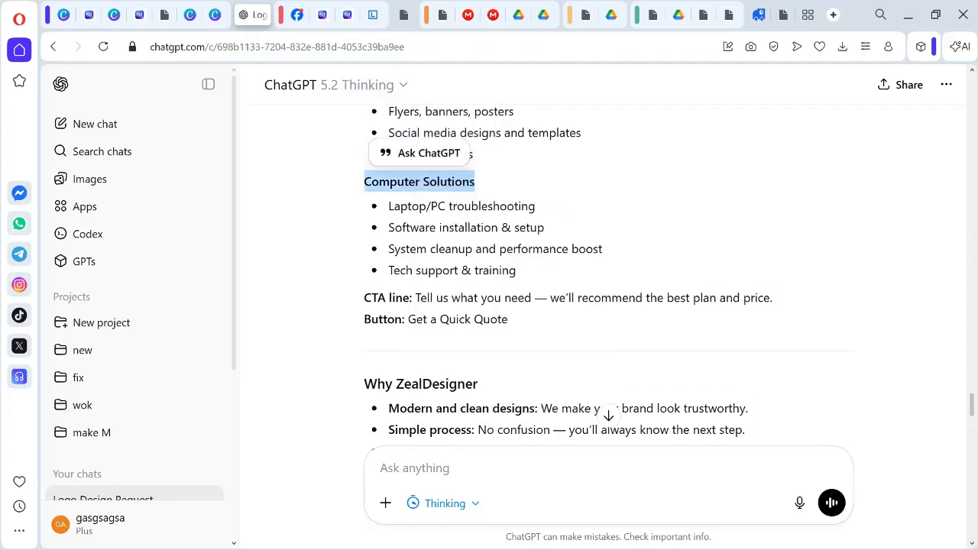
Return to the Elementor page in Chrome and change the Digital Marketing Policy card's heading to "Computer Solutions".
left_click(676, 540)
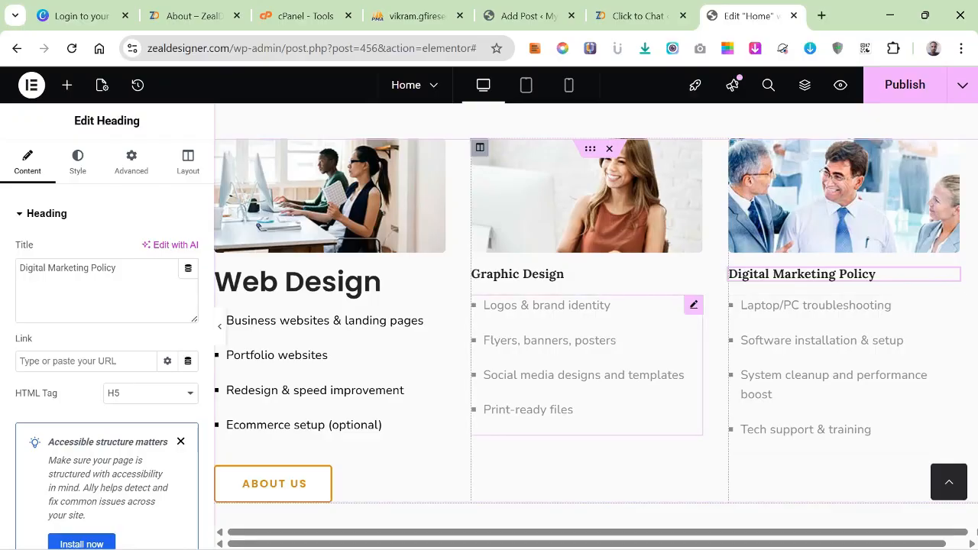
left_click_drag(119, 269, 43, 269)
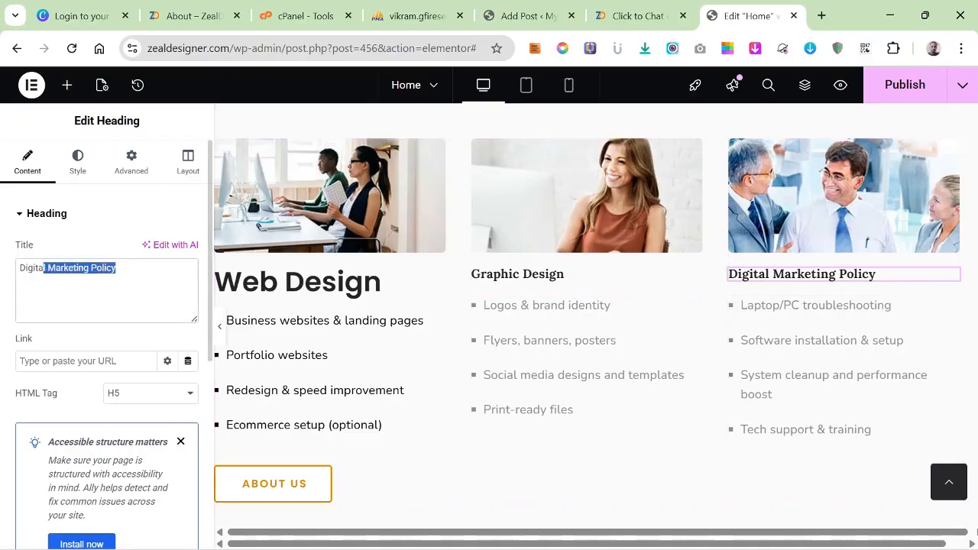
right_click(54, 269)
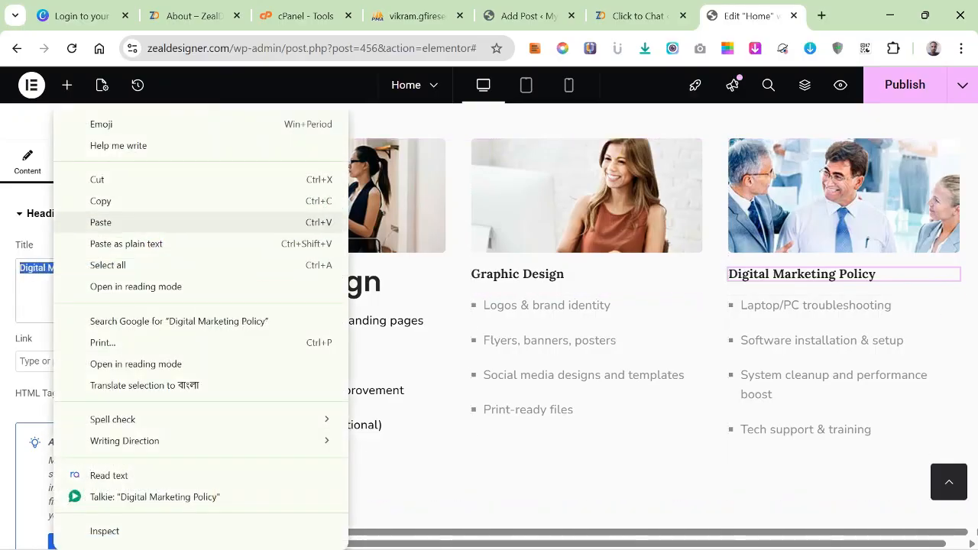
left_click(98, 222)
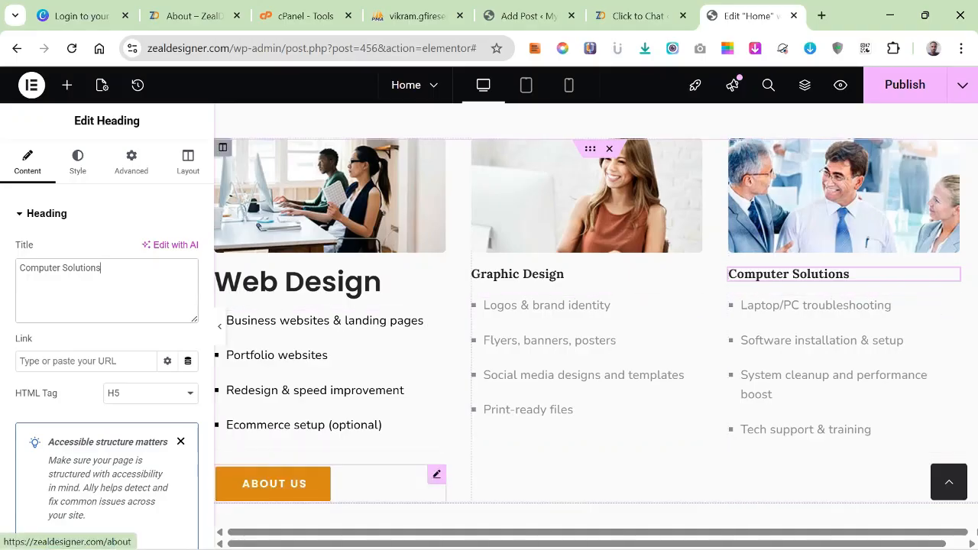
Copy the Web Design card's About Us button into the Graphic Design and Computer Solutions columns.
right_click(301, 484)
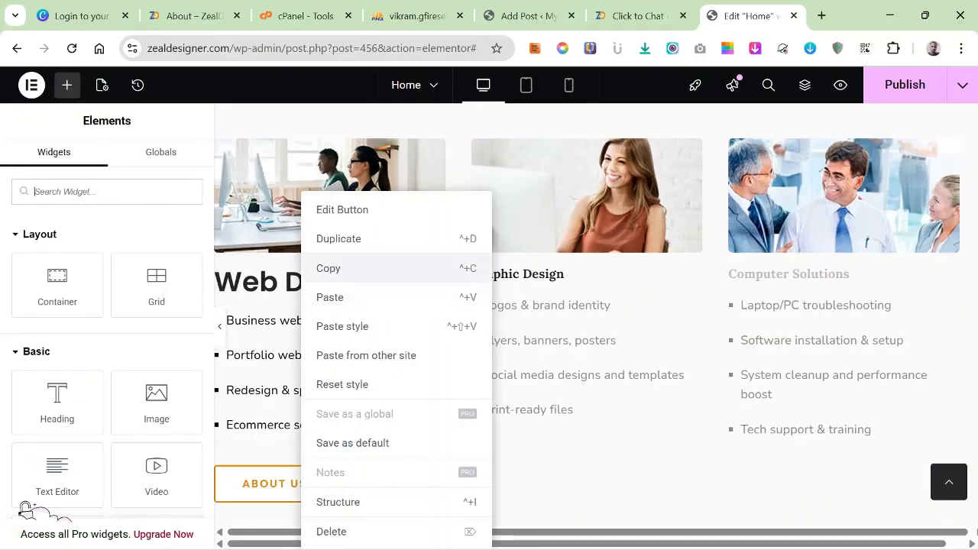
left_click(329, 269)
right_click(527, 221)
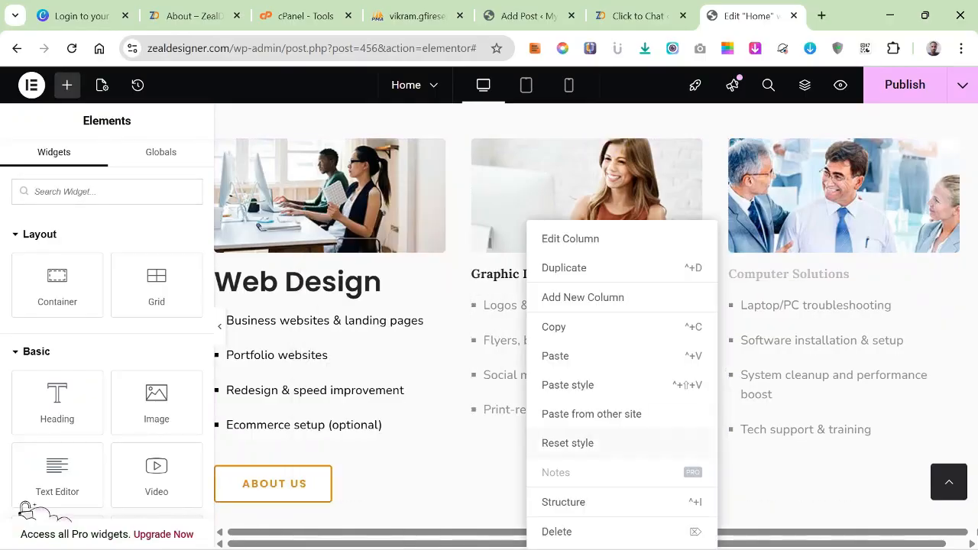
left_click(555, 355)
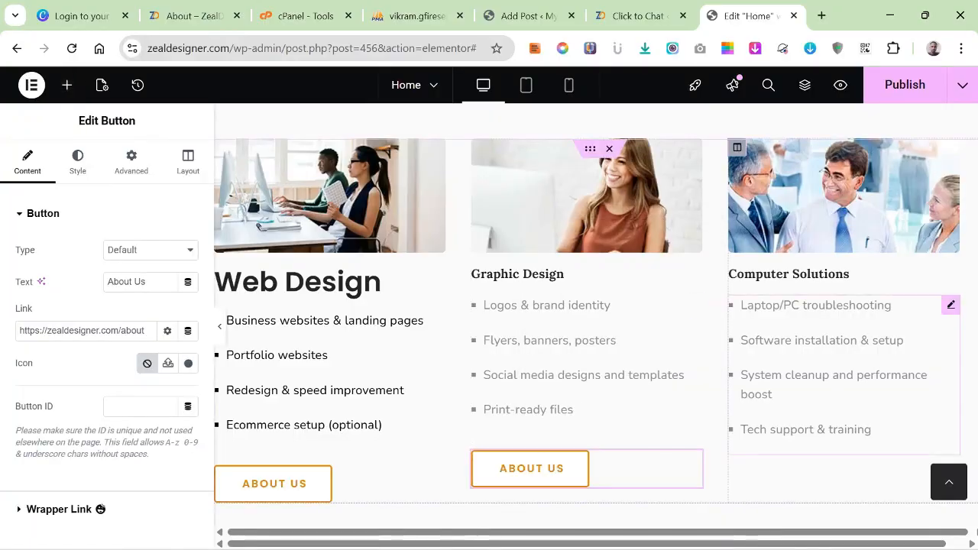
right_click(776, 443)
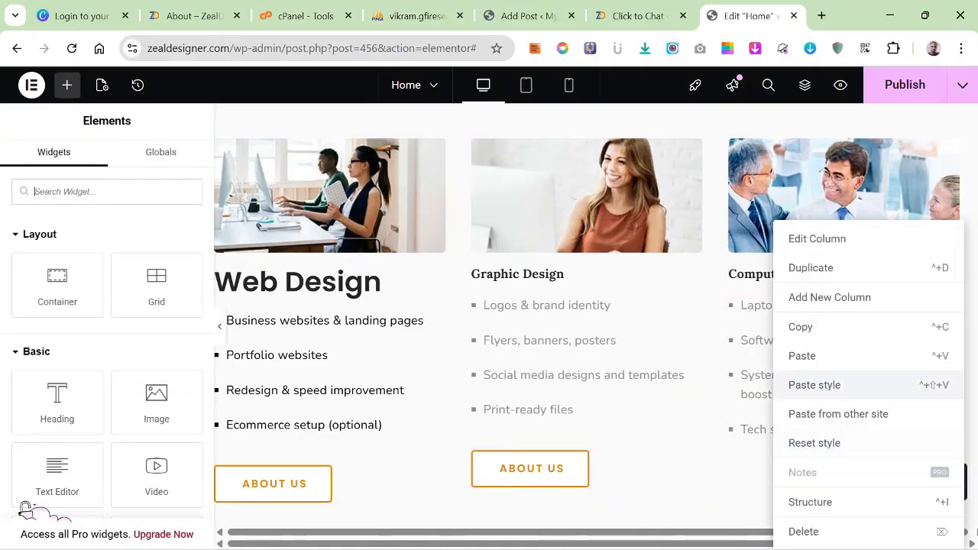
left_click(802, 356)
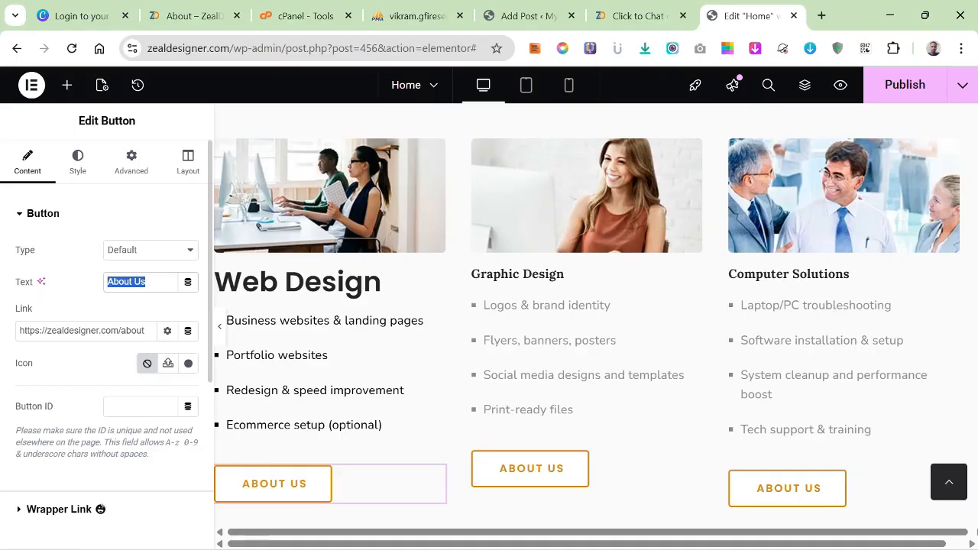
Change the text of the button under the Web Design card to "Get started".
type("Get")
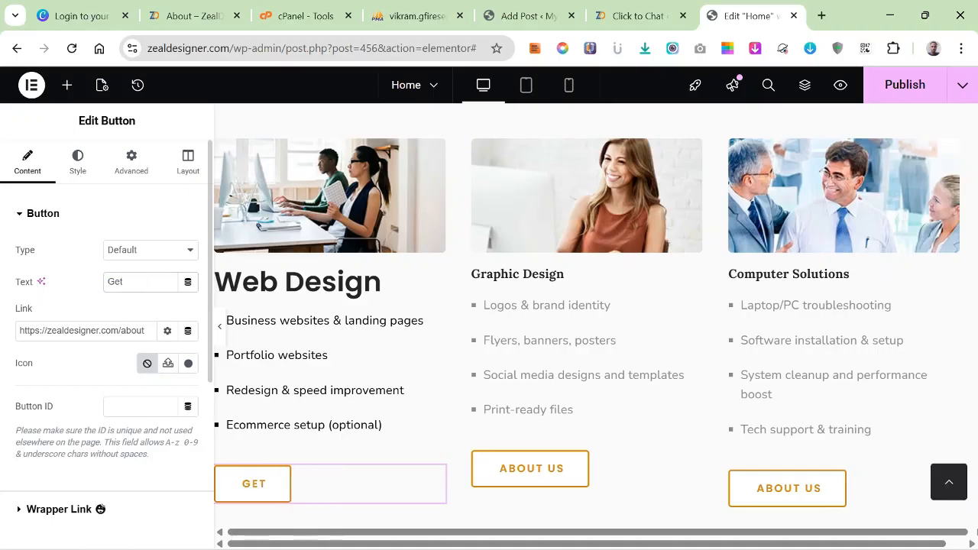
type(" st")
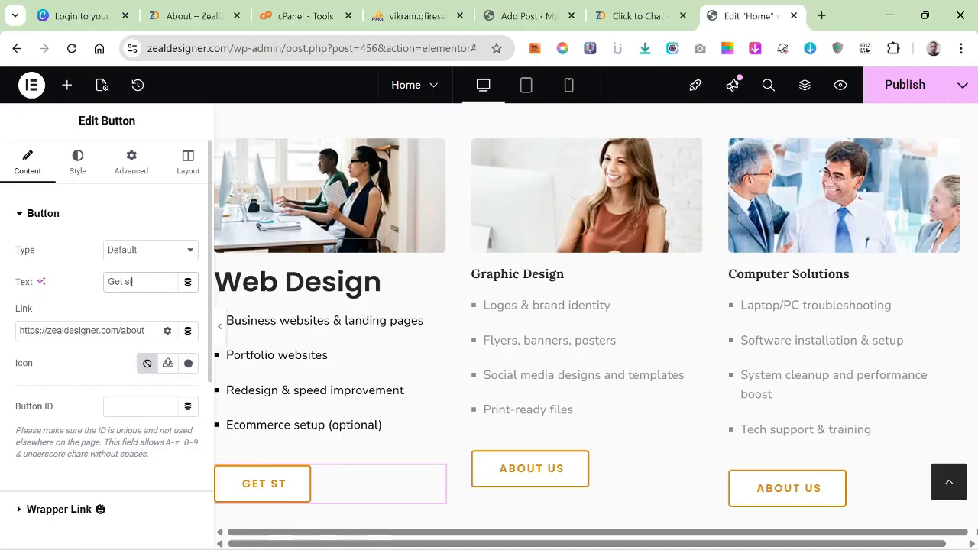
type("arted")
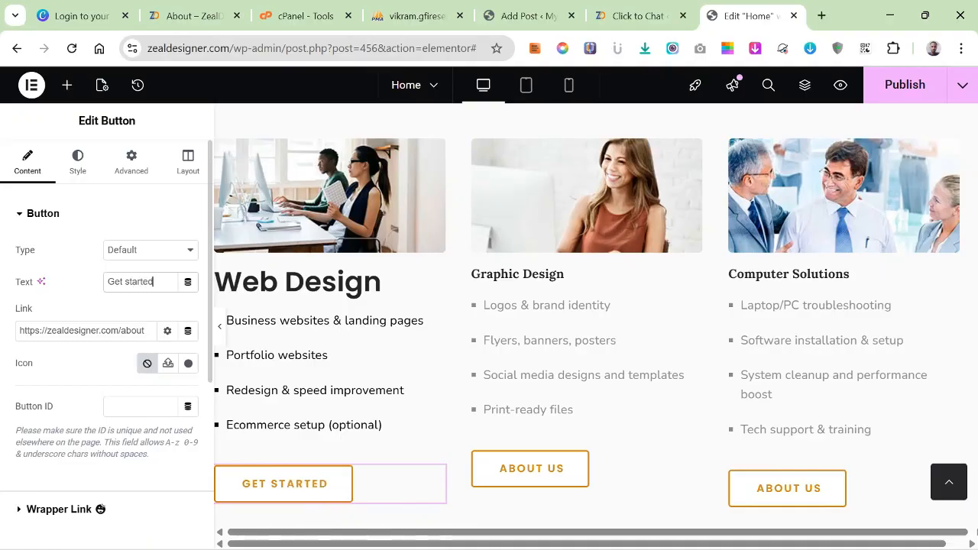
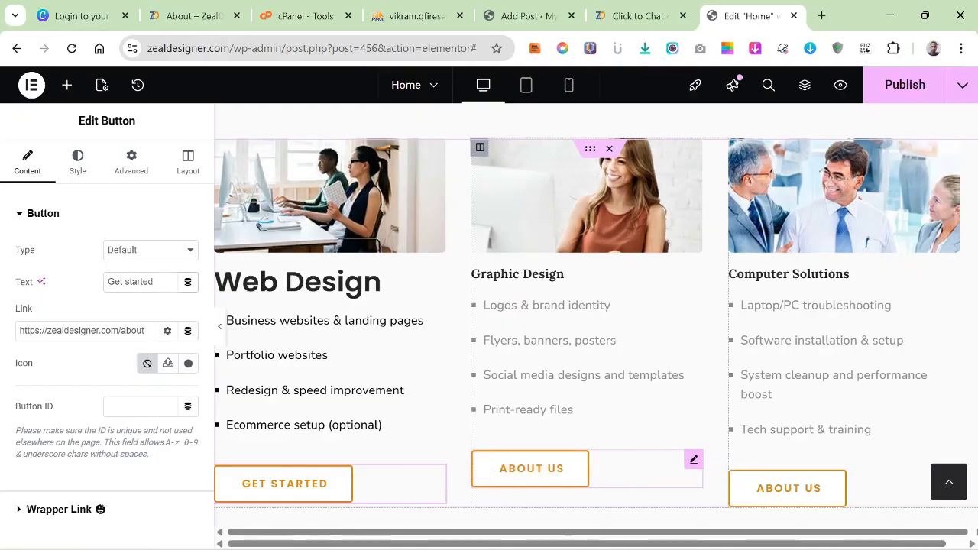
Delete the About Us buttons from the Graphic Design and Computer Solutions columns.
right_click(693, 459)
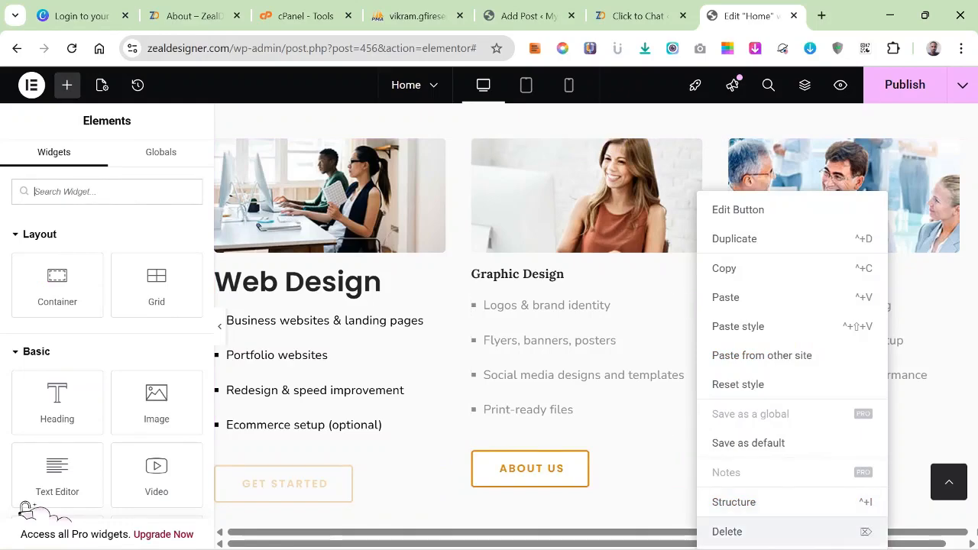
left_click(749, 531)
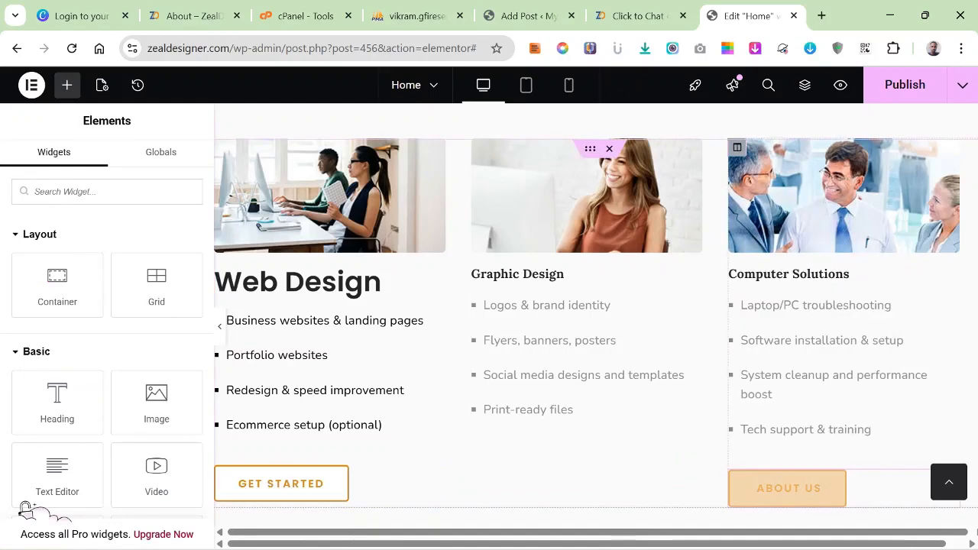
right_click(791, 487)
left_click(817, 531)
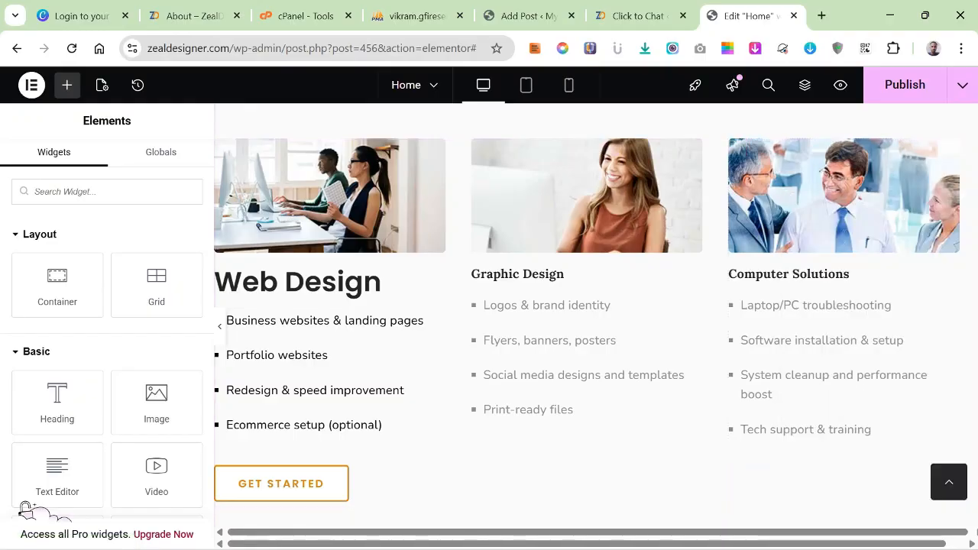
Copy the Web Design card's Get Started button into the Graphic Design and Computer Solutions columns.
right_click(314, 483)
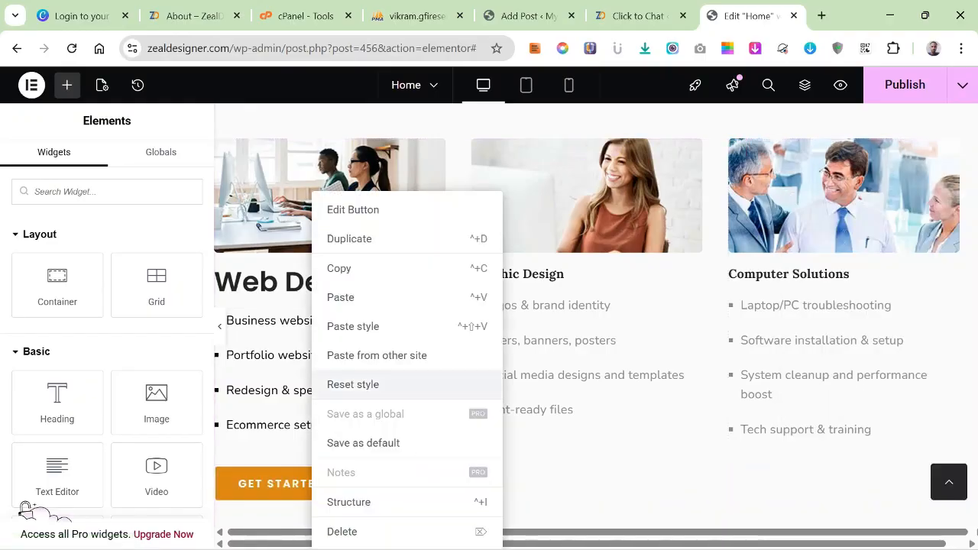
left_click(348, 268)
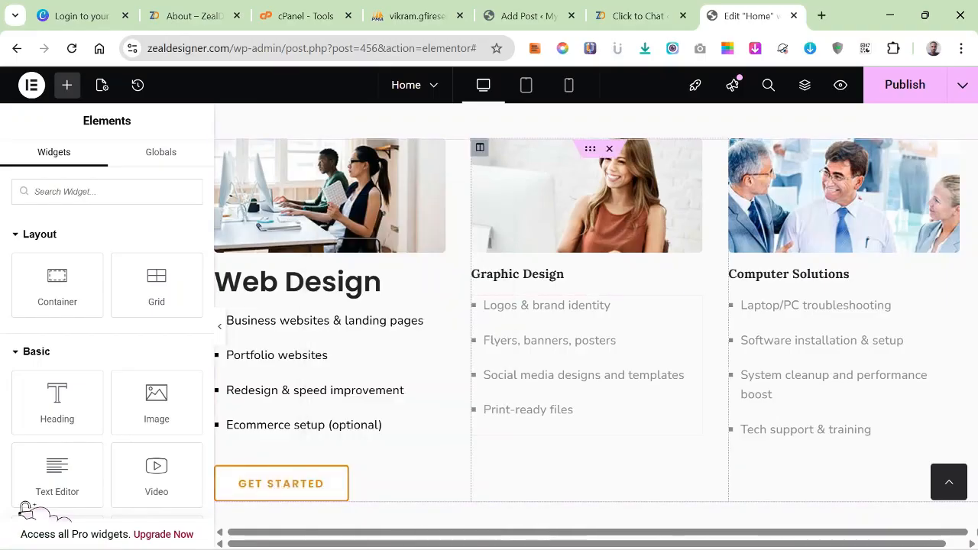
right_click(502, 468)
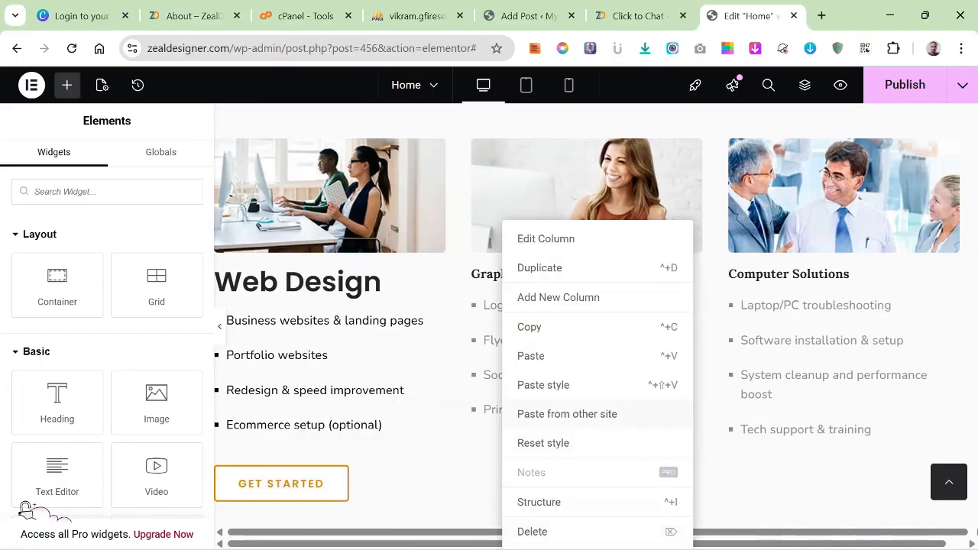
left_click(532, 355)
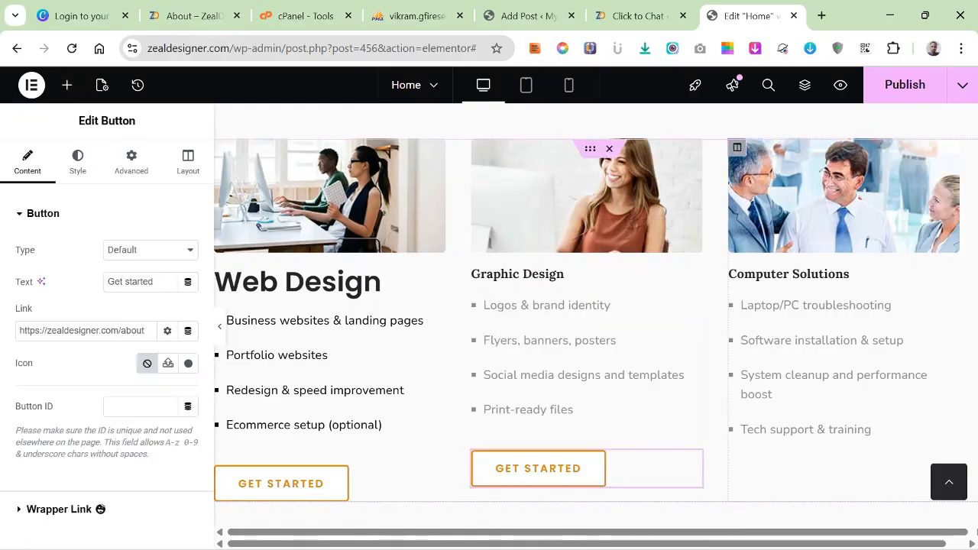
right_click(762, 459)
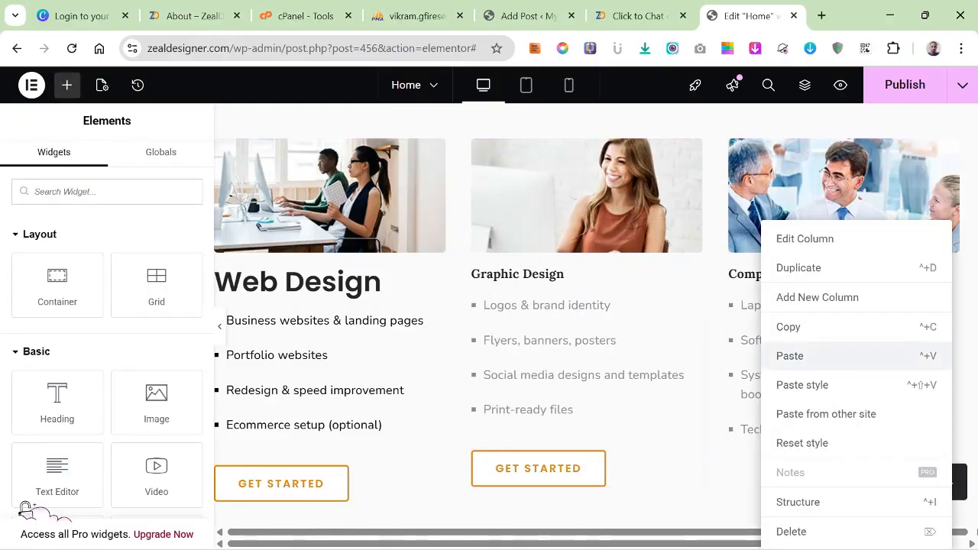
left_click(789, 356)
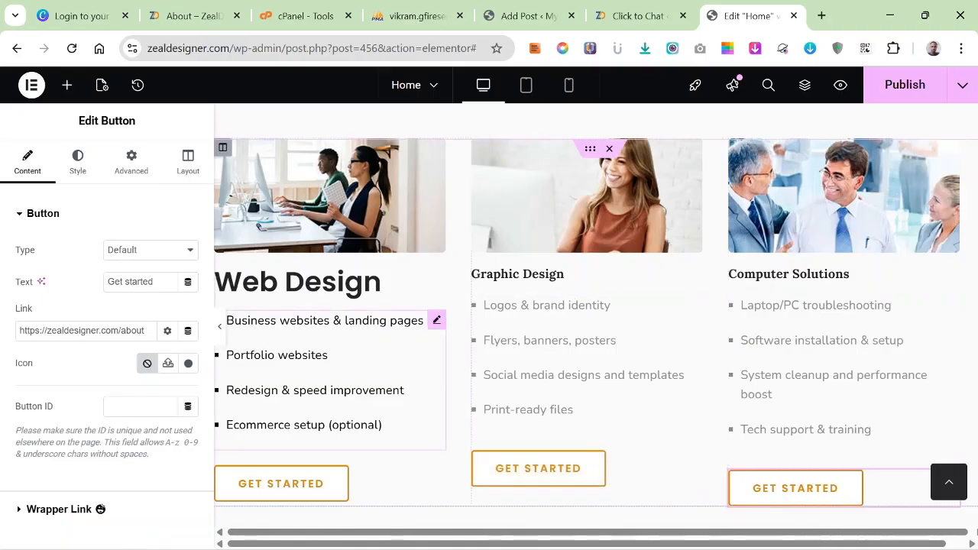
Apply the Web Design heading's style to the Graphic Design and Computer Solutions headings.
scroll(587, 474, "up", 2)
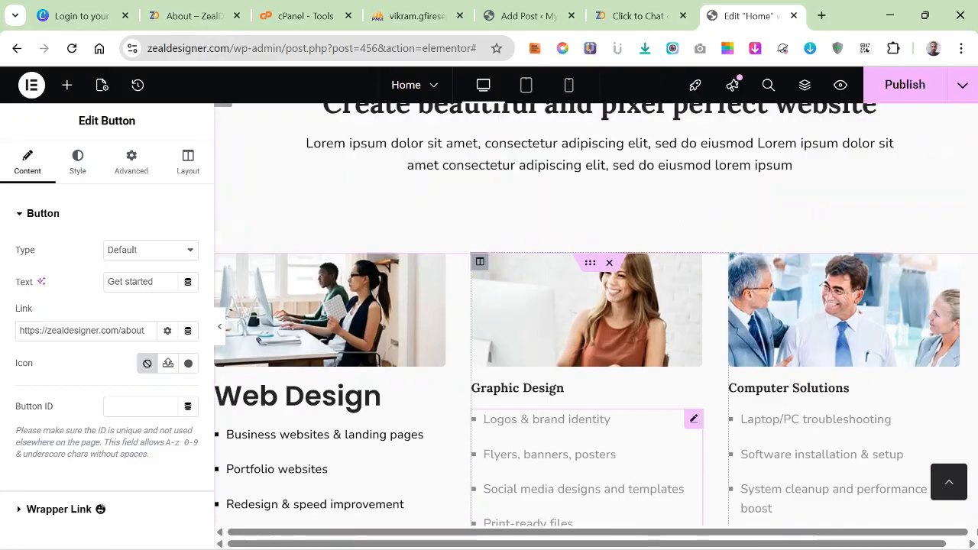
scroll(596, 339, "down", 2)
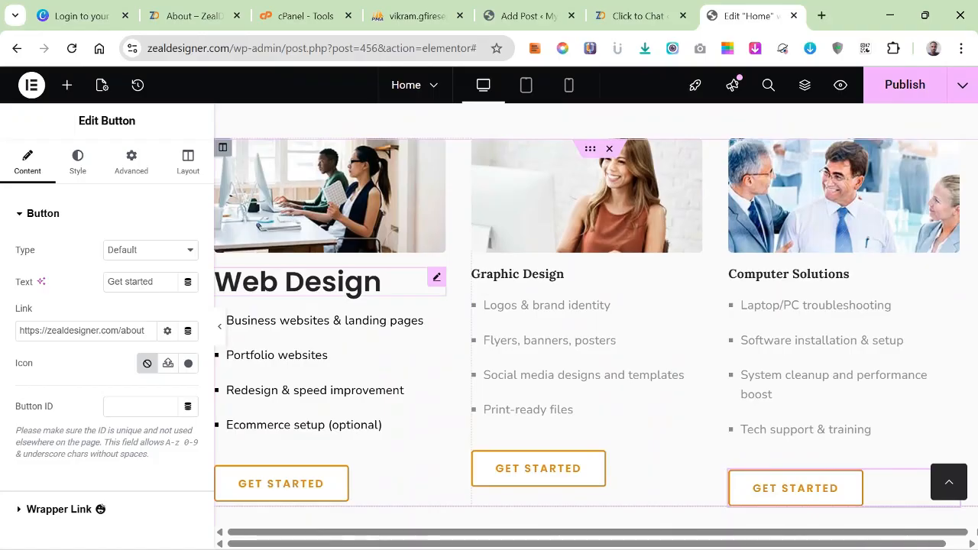
right_click(324, 281)
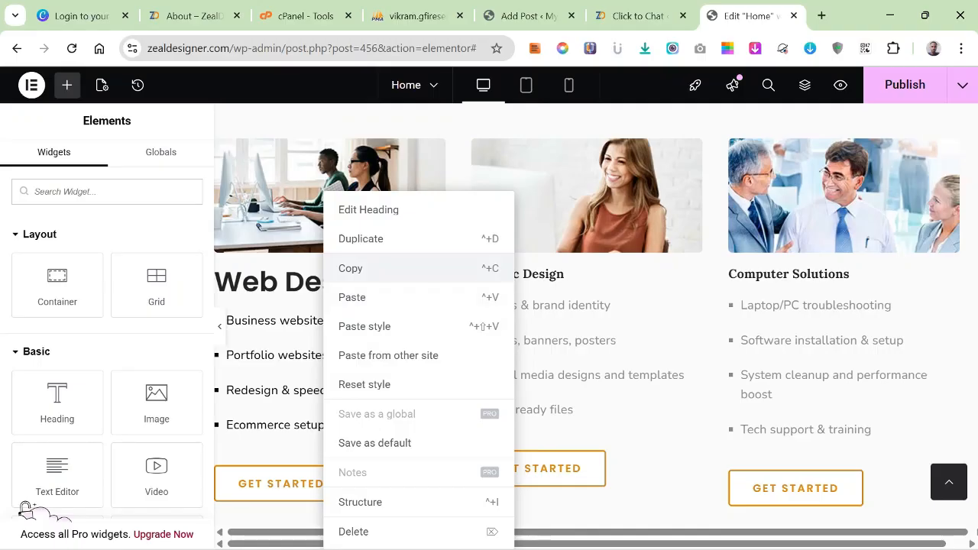
left_click(351, 268)
right_click(511, 274)
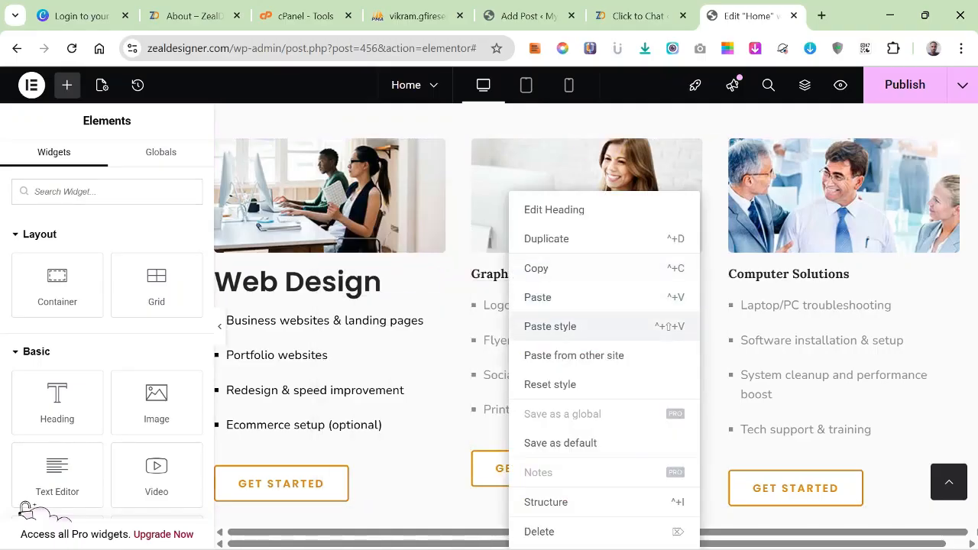
left_click(550, 327)
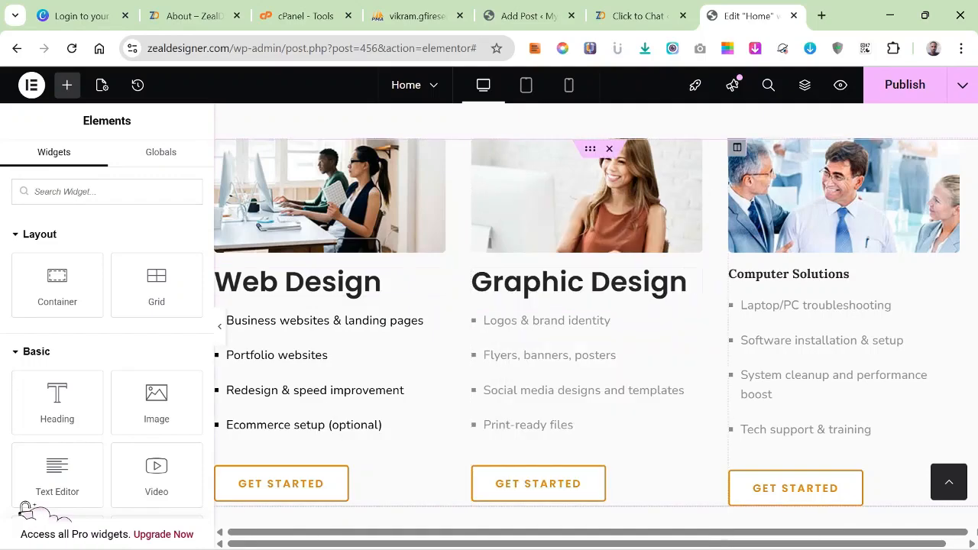
right_click(756, 273)
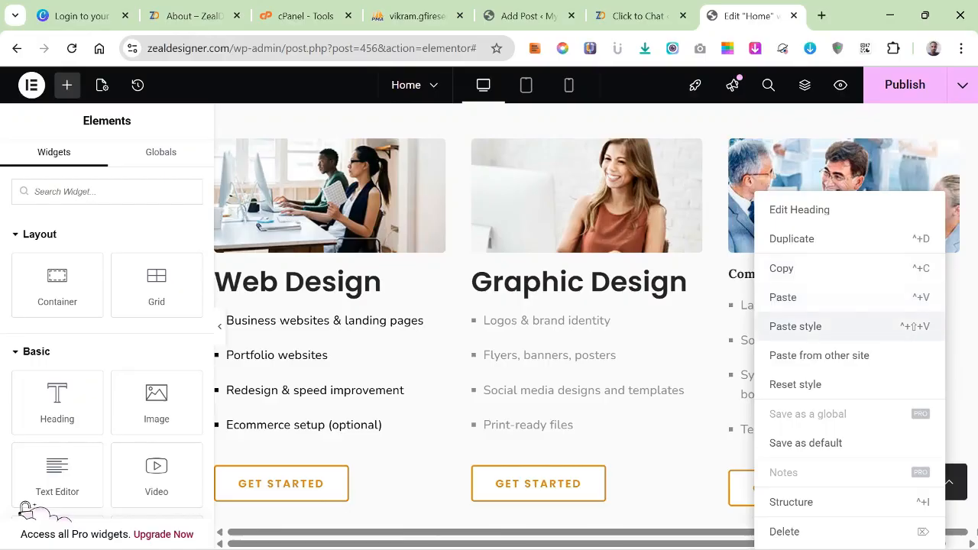
left_click(794, 326)
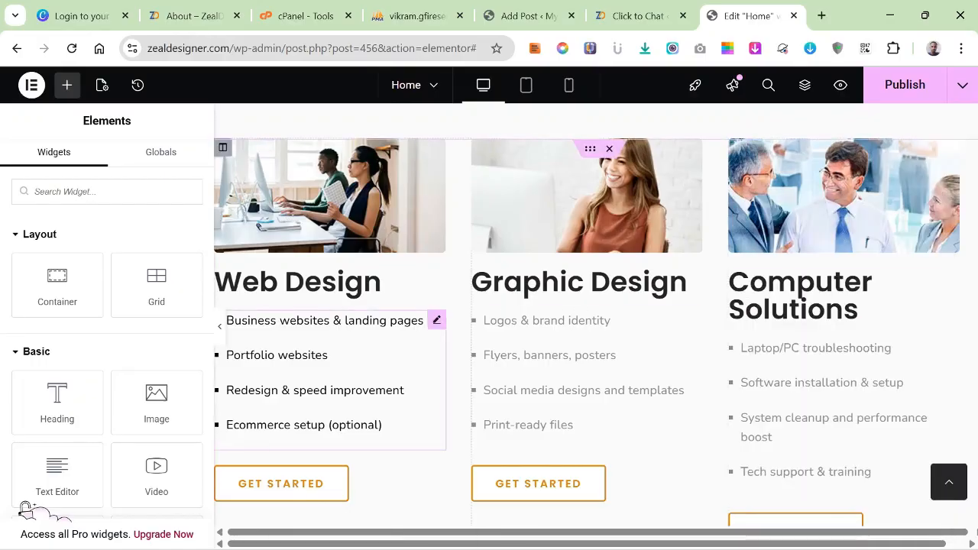
Apply the Web Design bullet list's text style to the Graphic Design and Computer Solutions lists.
right_click(281, 356)
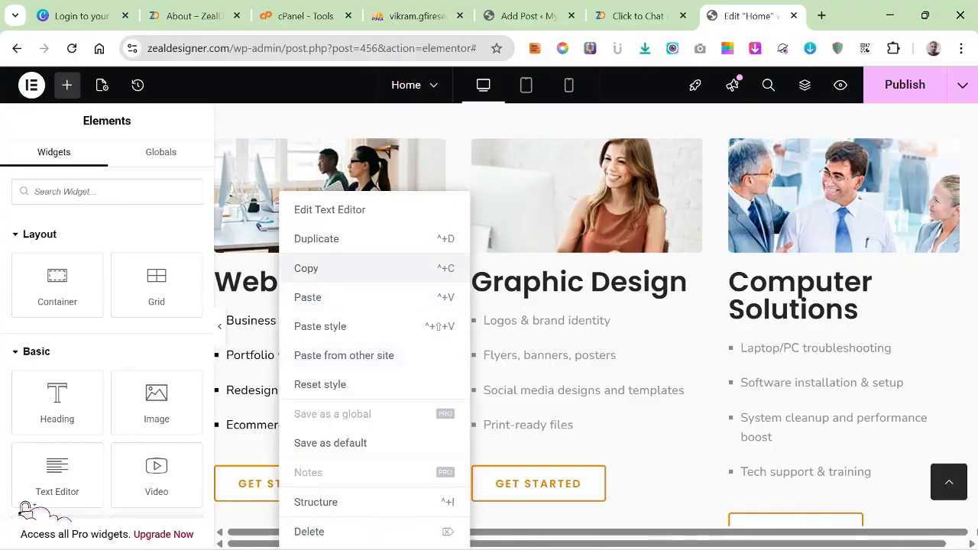
left_click(321, 268)
right_click(505, 356)
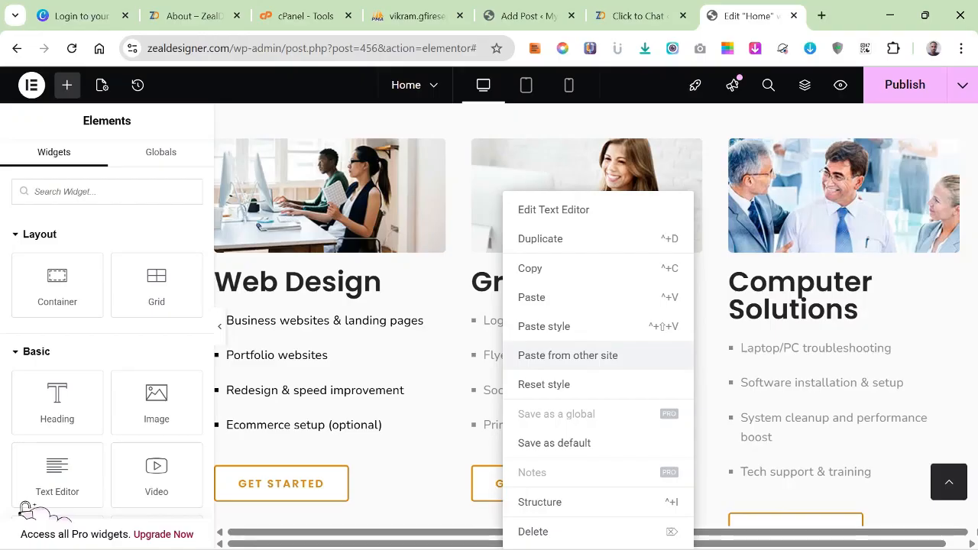
left_click(539, 325)
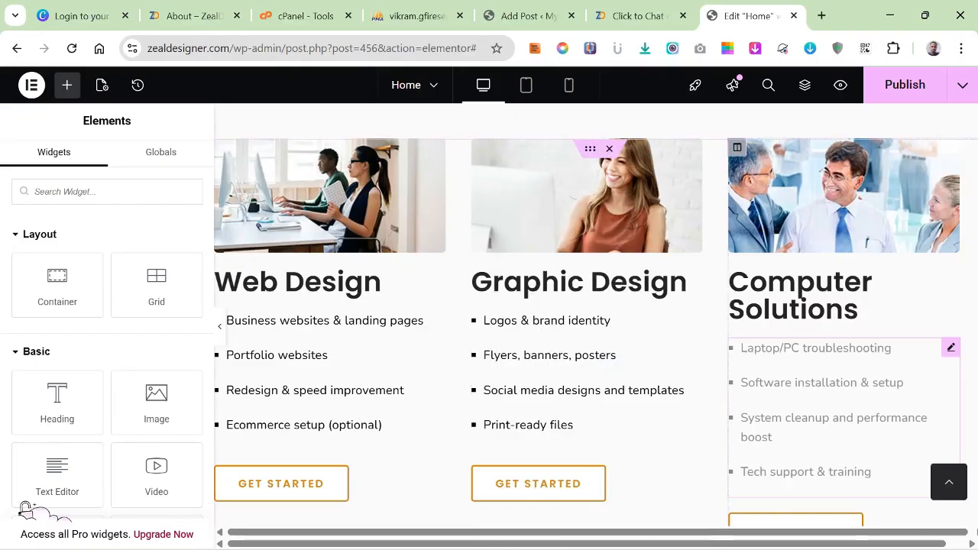
right_click(787, 355)
left_click(824, 327)
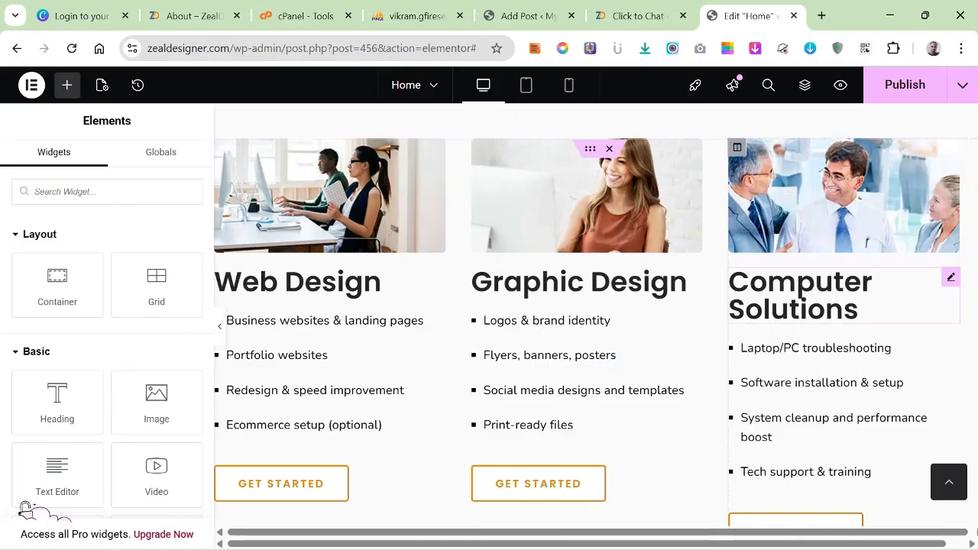
Reduce the Computer Solutions heading's font size to 26 px.
scroll(840, 329, "down", 3)
scroll(587, 321, "up", 3)
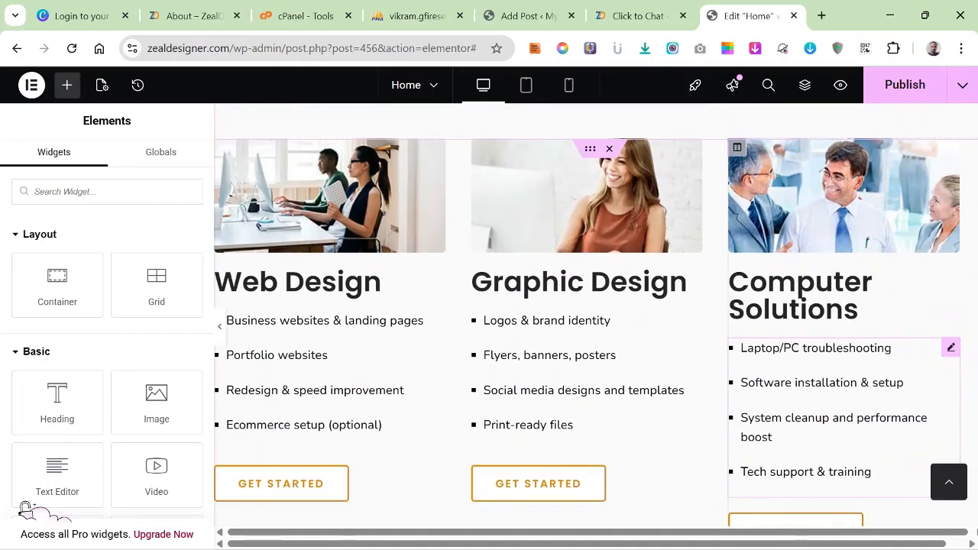
scroll(841, 359, "up", 1)
scroll(841, 360, "down", 1)
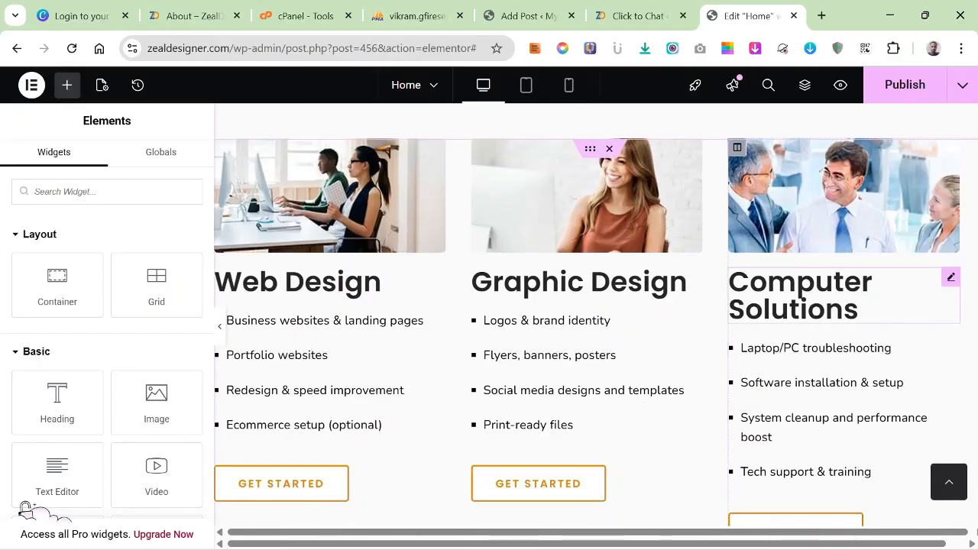
left_click(802, 295)
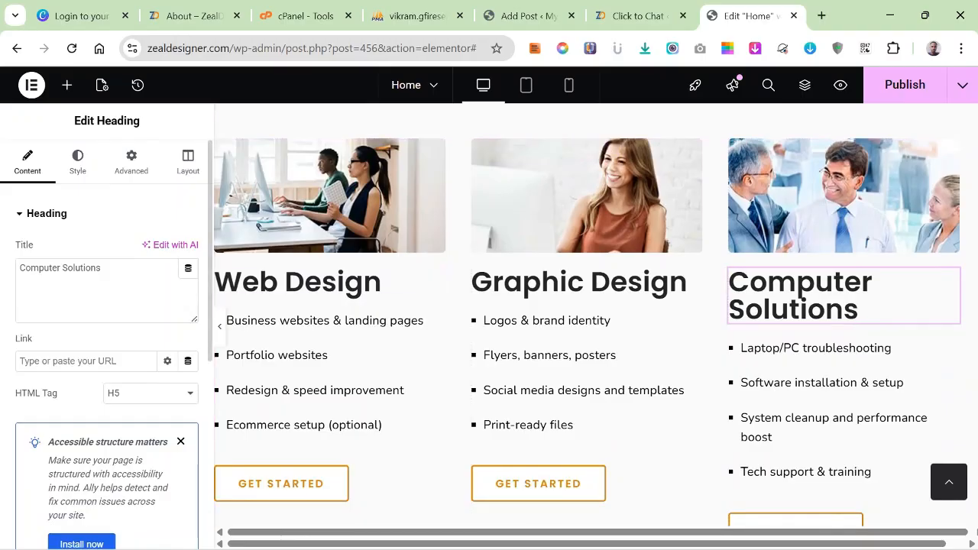
left_click(78, 163)
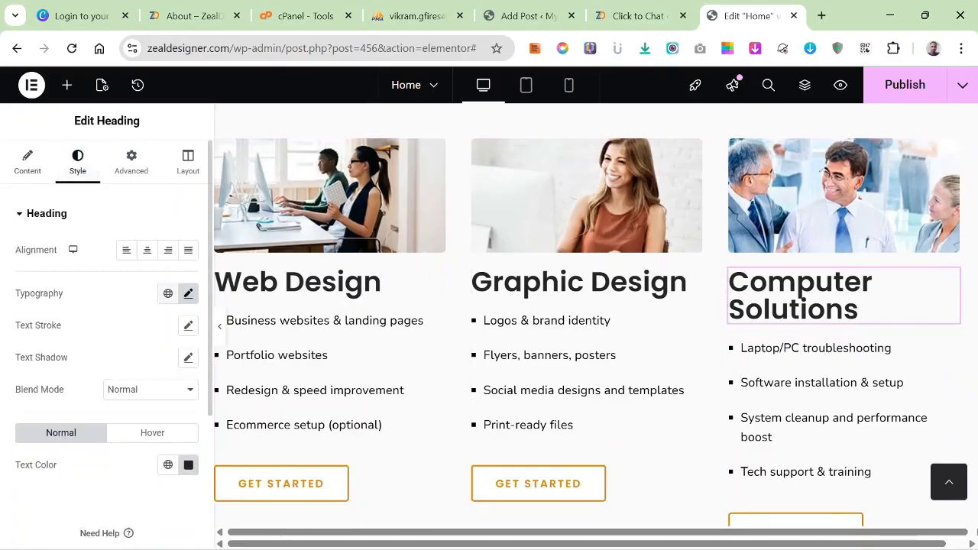
left_click(188, 293)
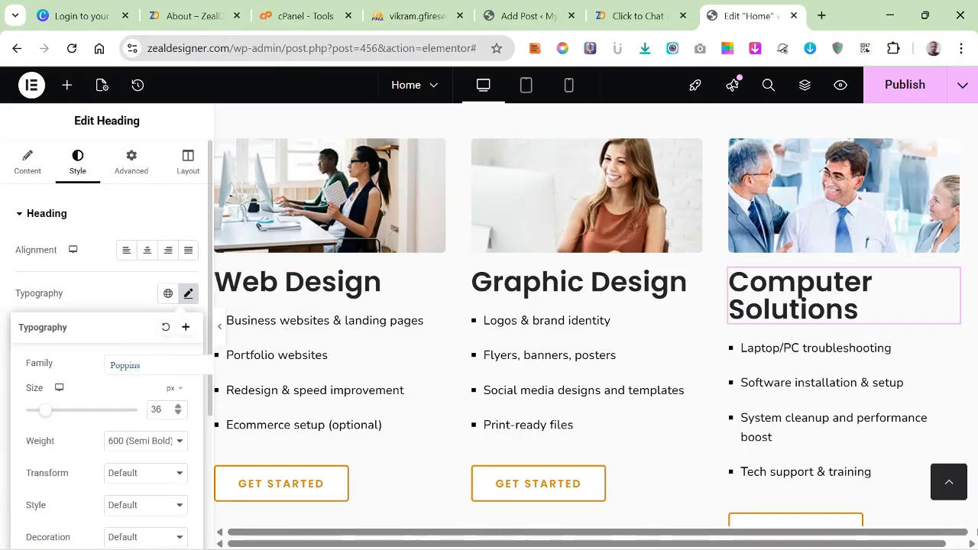
left_click(178, 413)
left_click(178, 414)
left_click(178, 414)
left_click(178, 413)
left_click(178, 413)
left_click(178, 414)
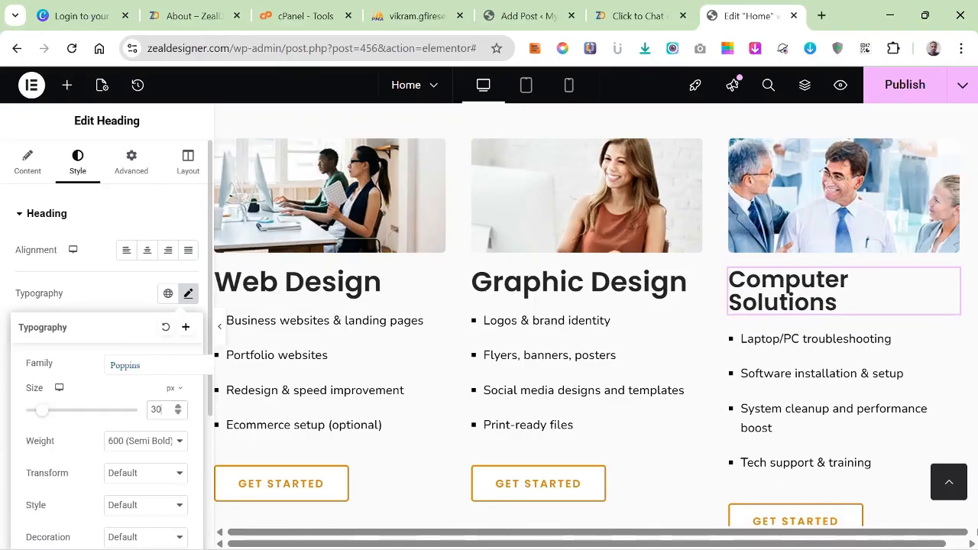
key("Down")
key("Down")
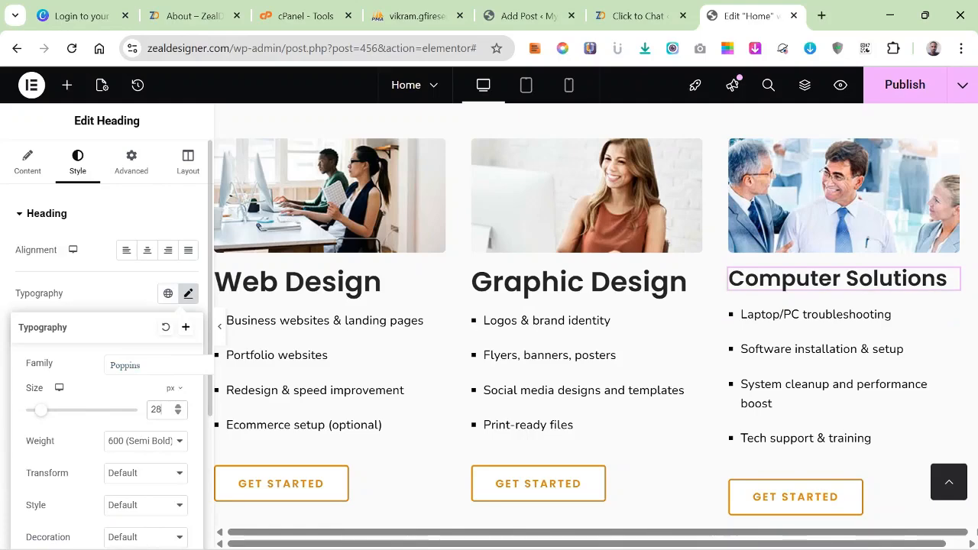
key("Down")
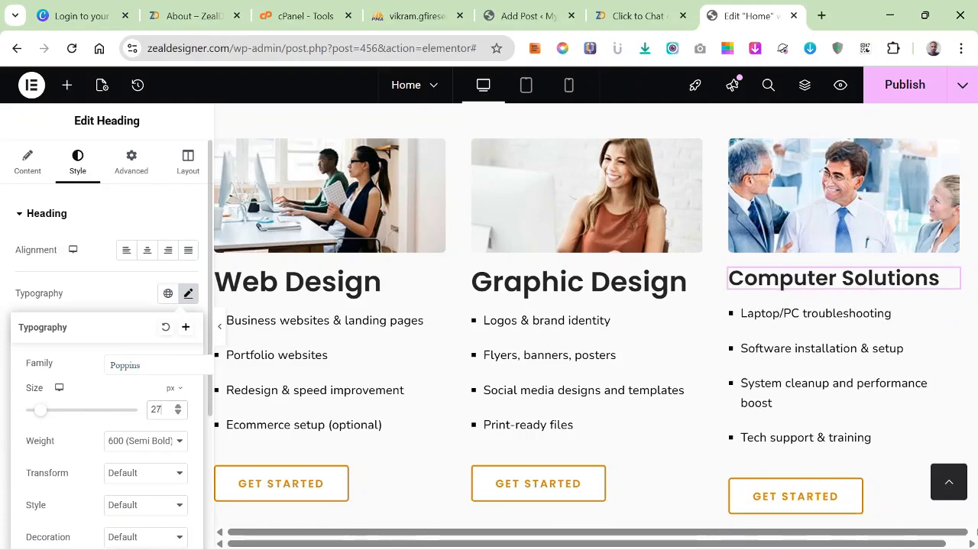
key("Down")
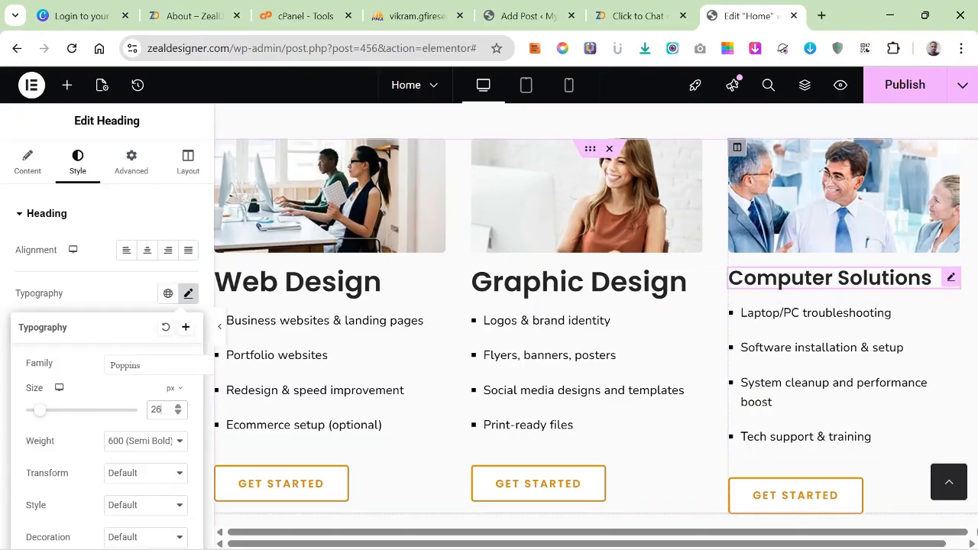
Apply the Computer Solutions heading's style to the Graphic Design and Web Design headings.
right_click(860, 277)
left_click(815, 268)
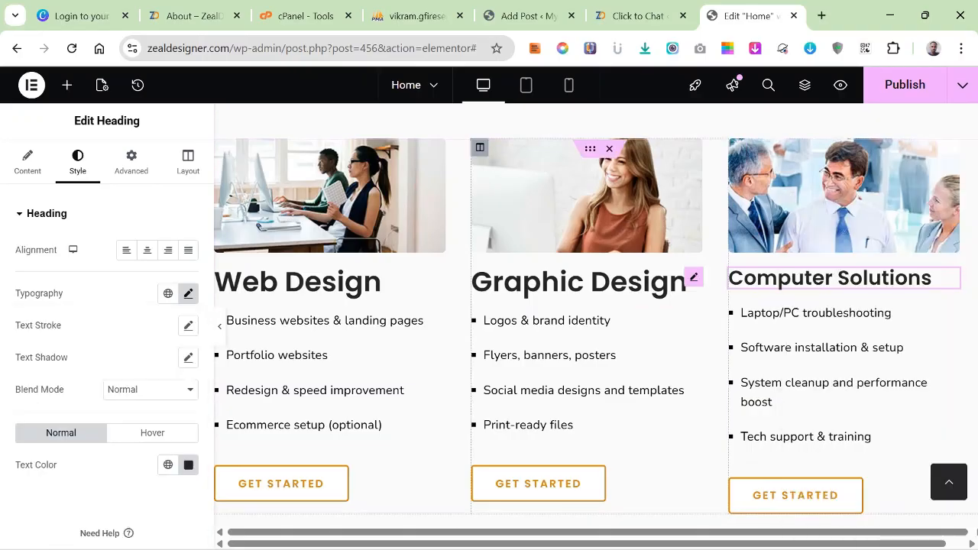
right_click(631, 281)
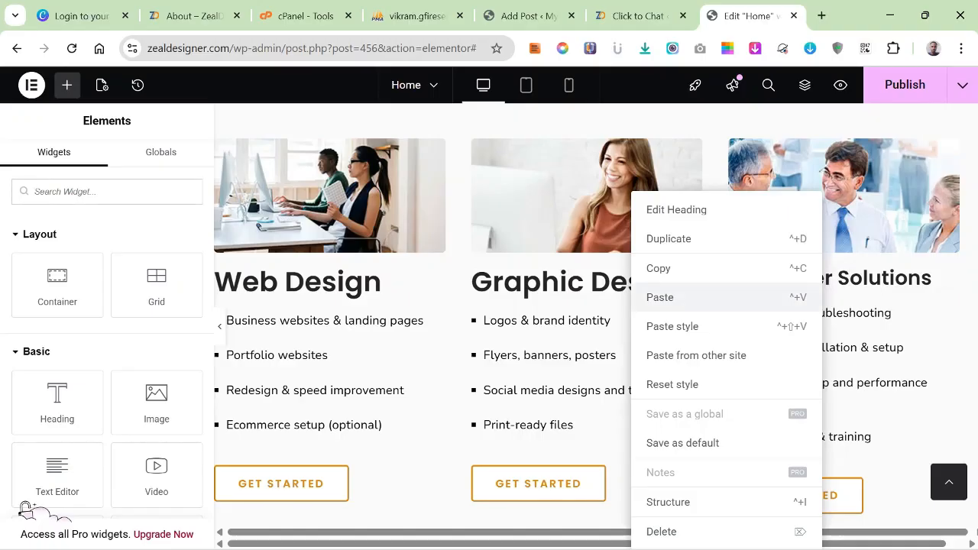
left_click(673, 327)
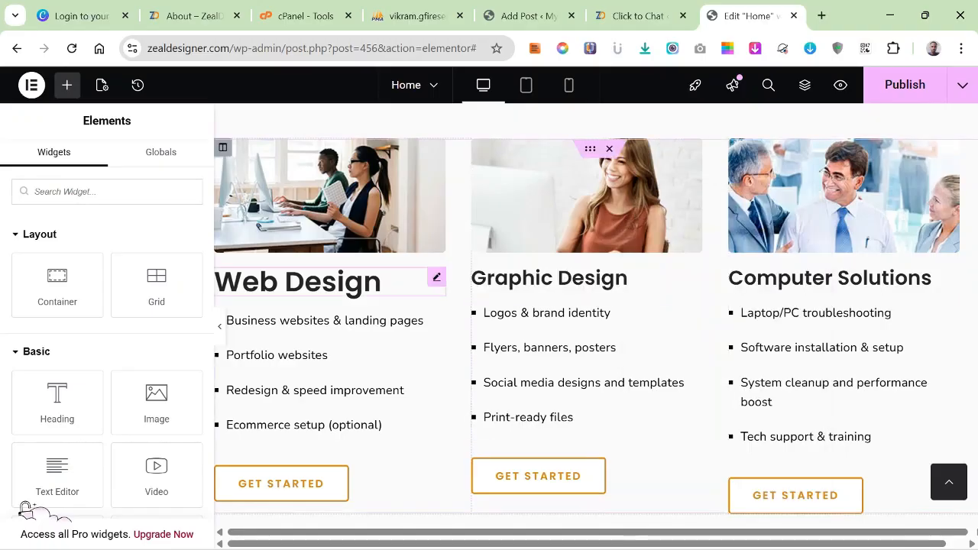
right_click(318, 280)
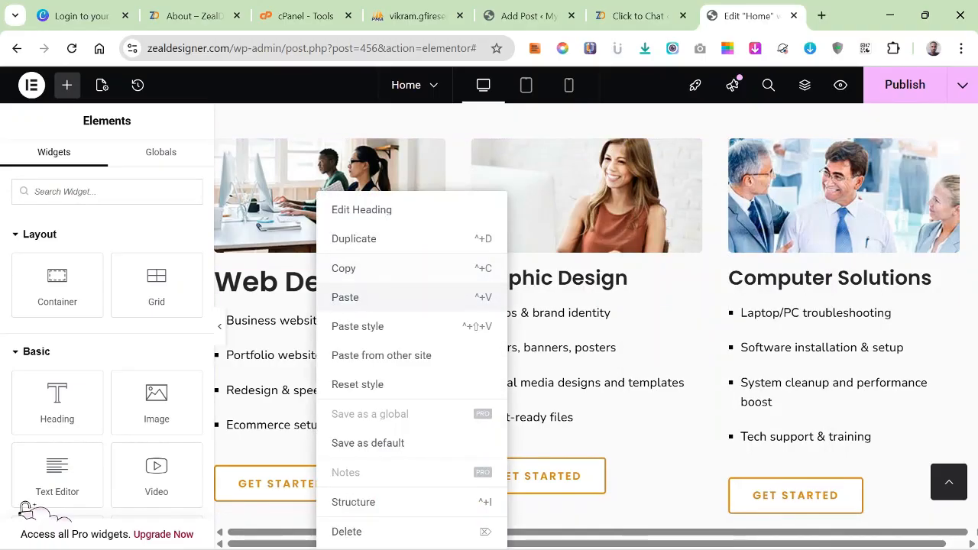
left_click(358, 326)
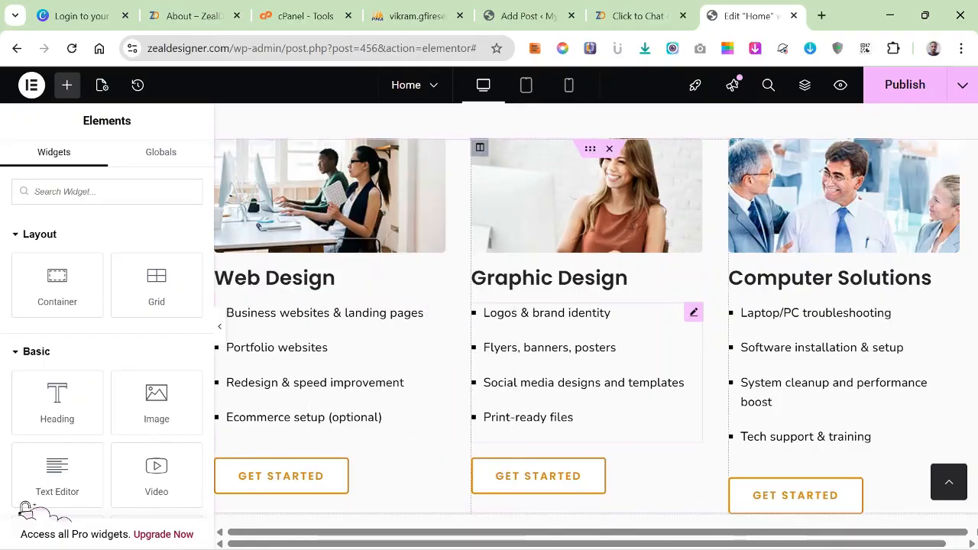
scroll(596, 321, "down", 3)
scroll(596, 321, "down", 4)
scroll(596, 321, "up", 8)
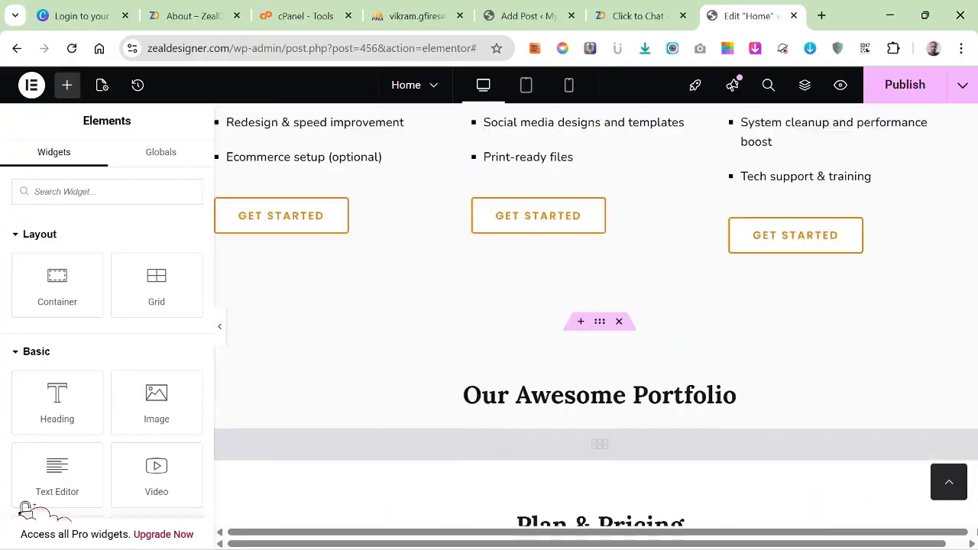
scroll(596, 321, "down", 2)
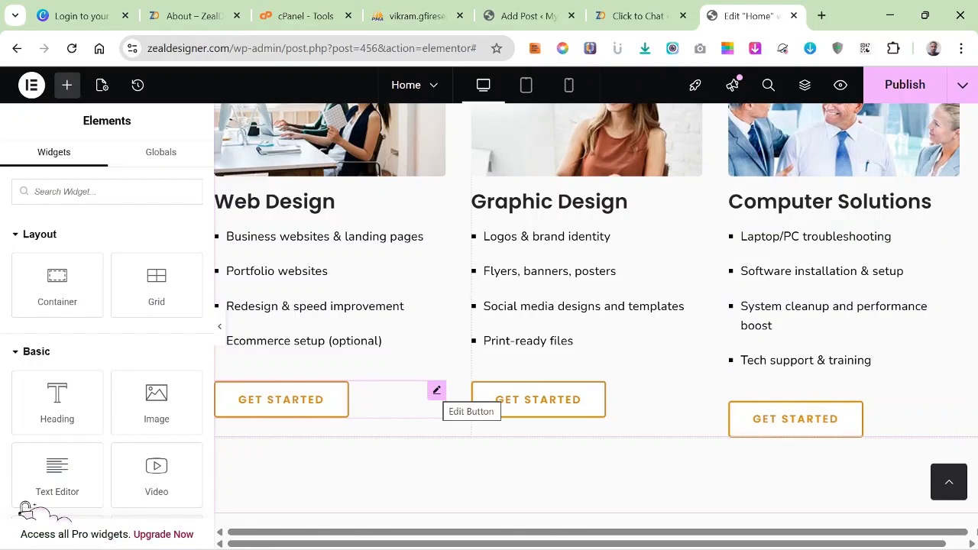
left_click(437, 390)
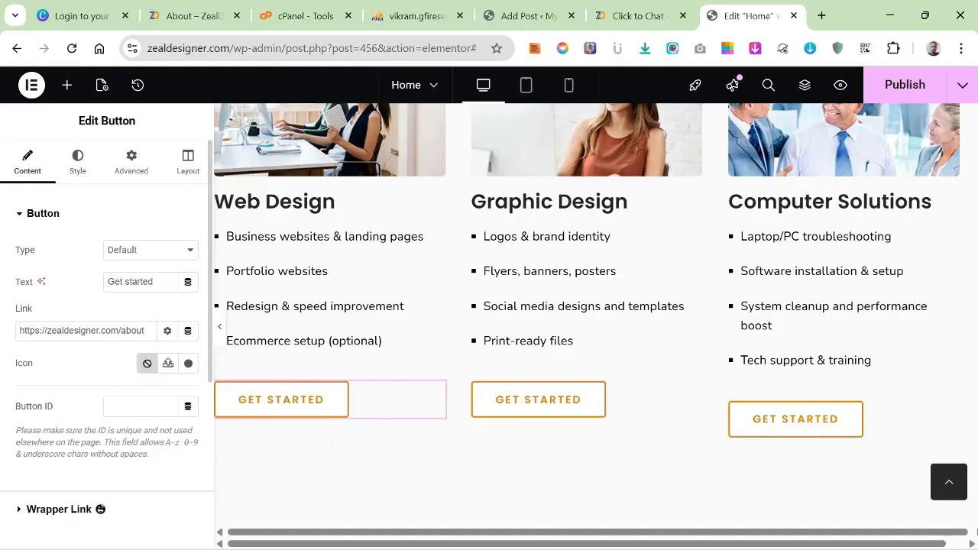
left_click_drag(138, 331, 166, 332)
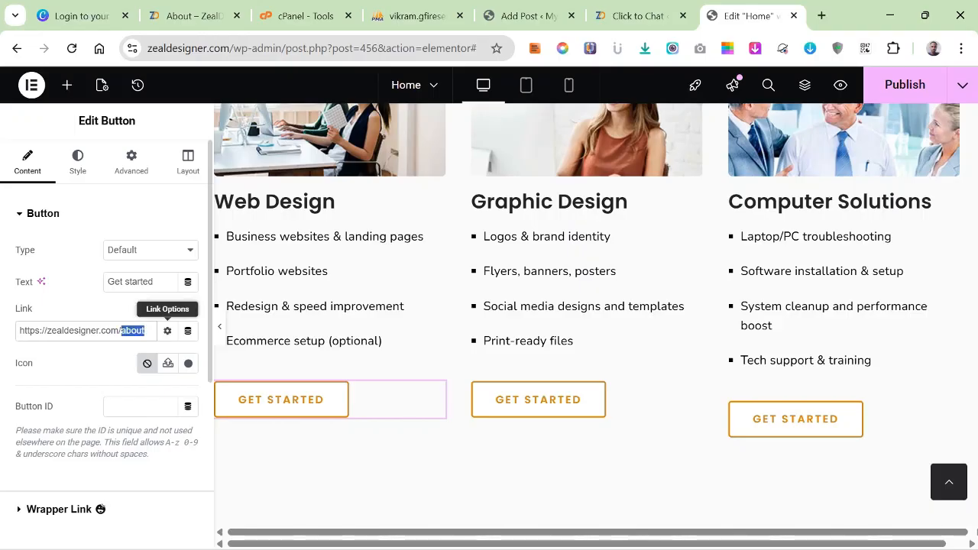
type("contac")
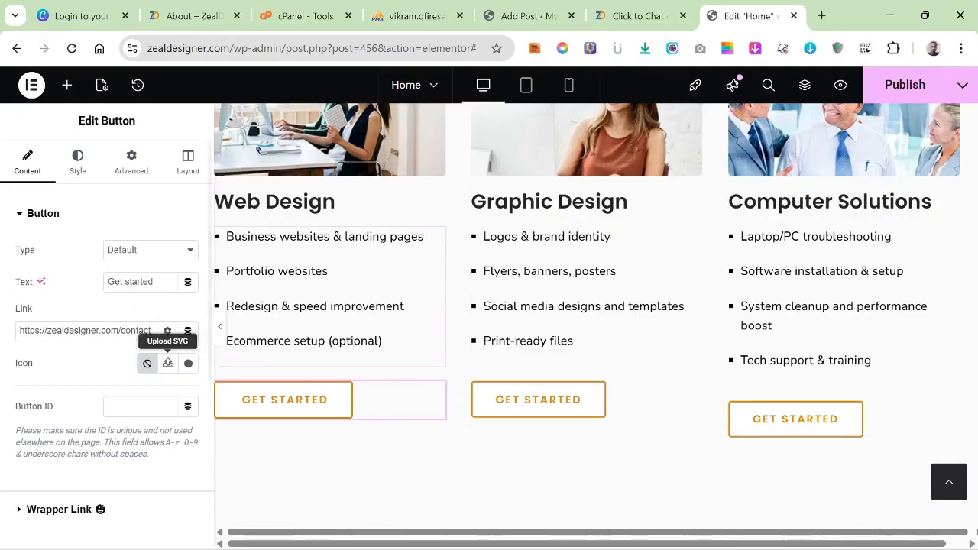
Replace the "Create beautiful and pixel perfect website" heading text with "What we Do".
scroll(596, 321, "down", 5)
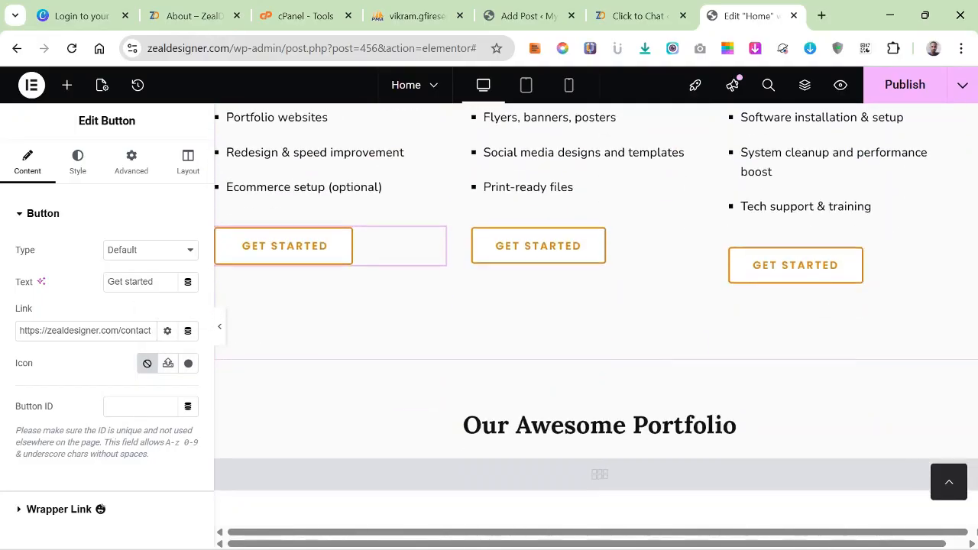
scroll(596, 321, "up", 2)
scroll(596, 321, "up", 8)
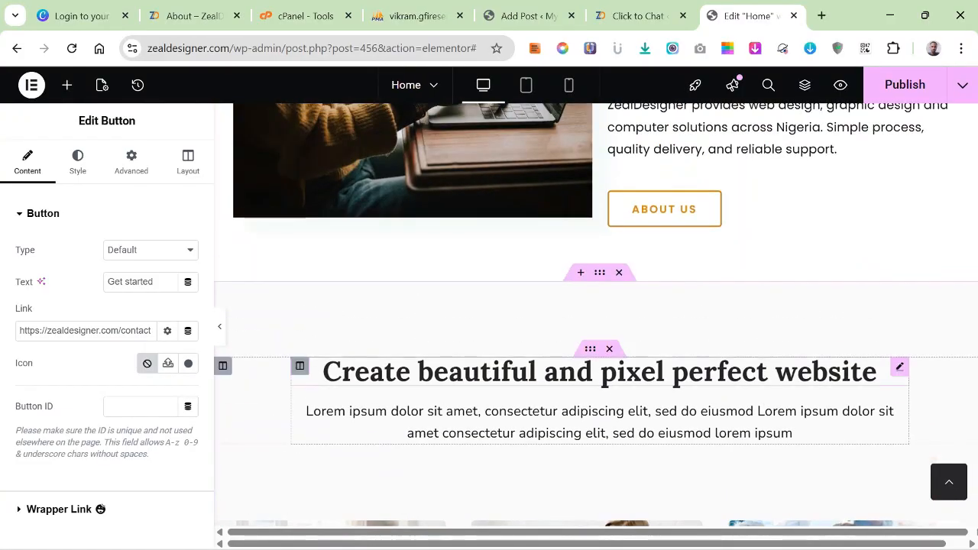
left_click(599, 372)
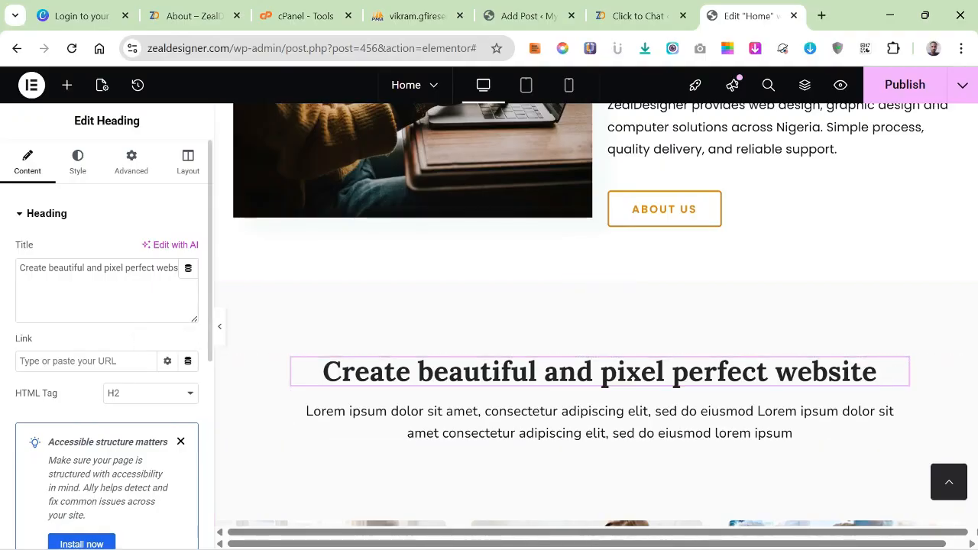
left_click_drag(20, 267, 189, 267)
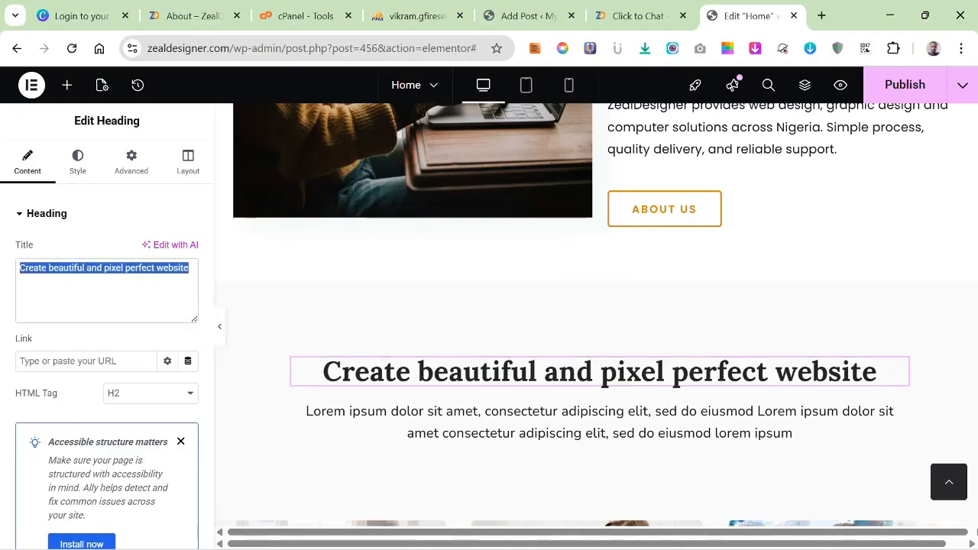
type("W")
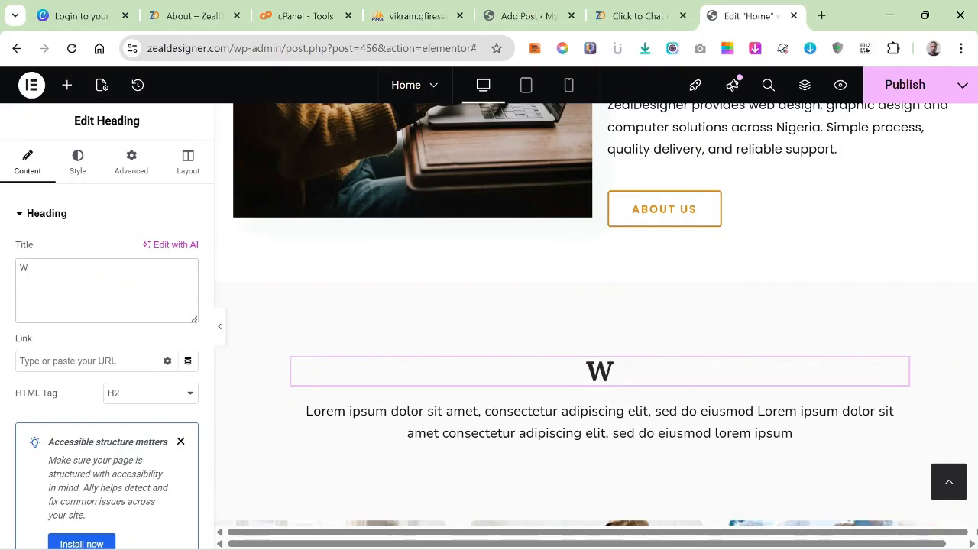
type("h")
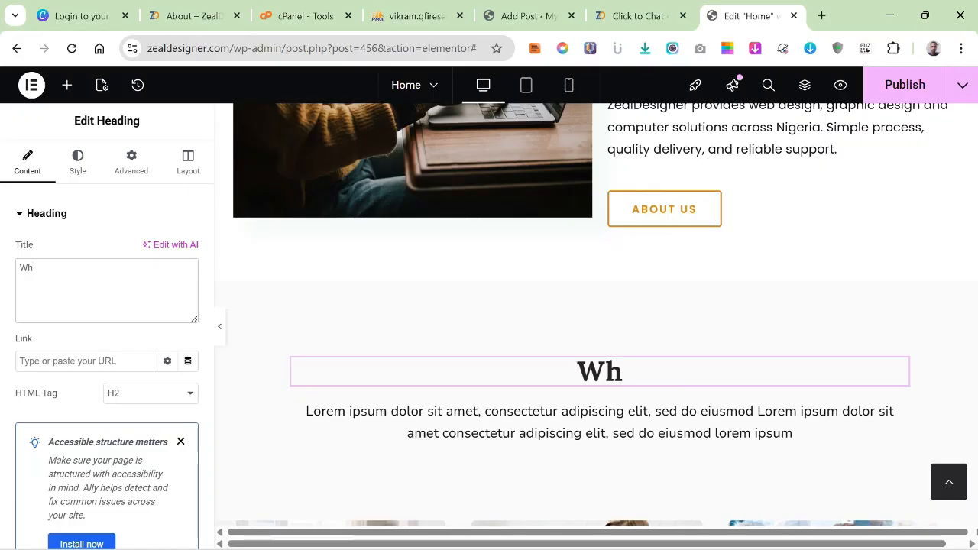
type("at w")
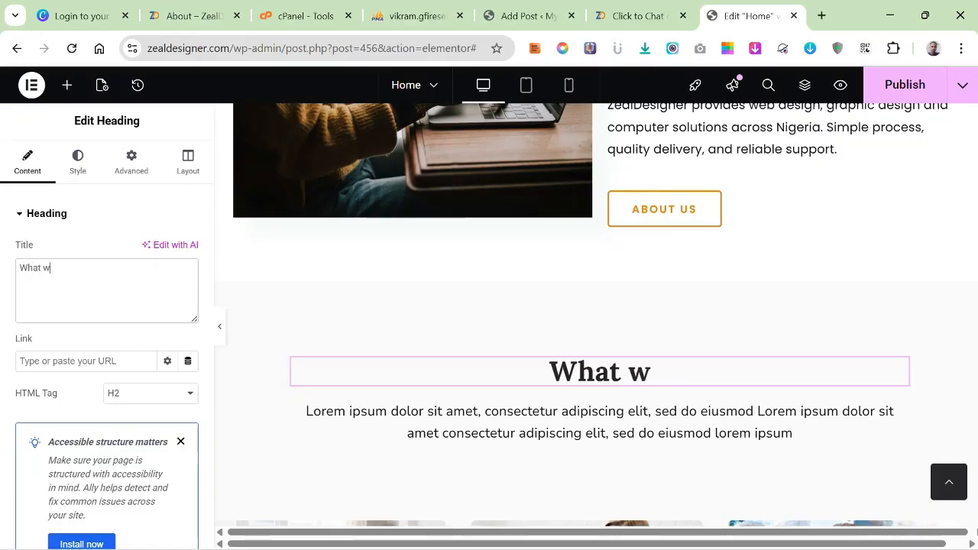
type("e Do")
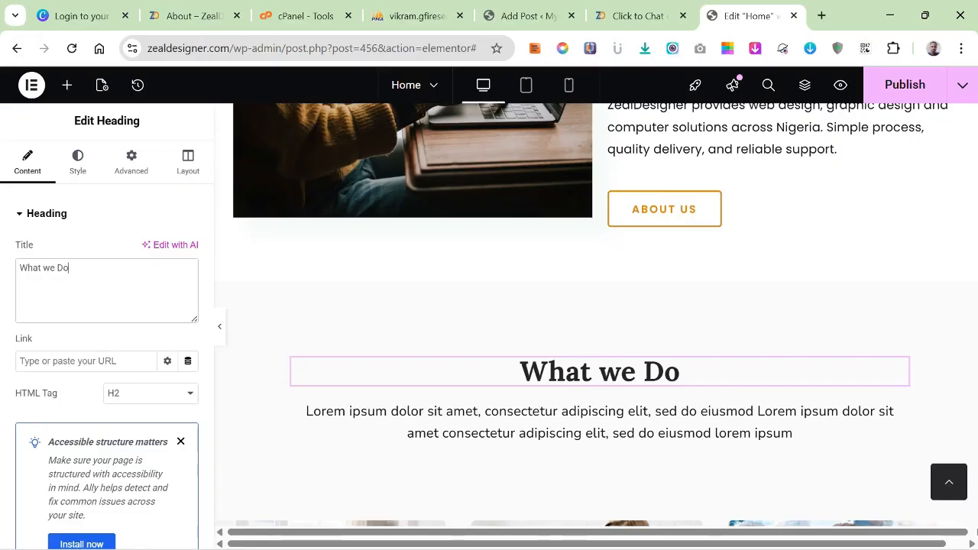
Switch to ChatGPT and copy the Hero trust line "Fast delivery • Affordable packages • Clean professional results • Support after delivery".
scroll(596, 412, "down", 1)
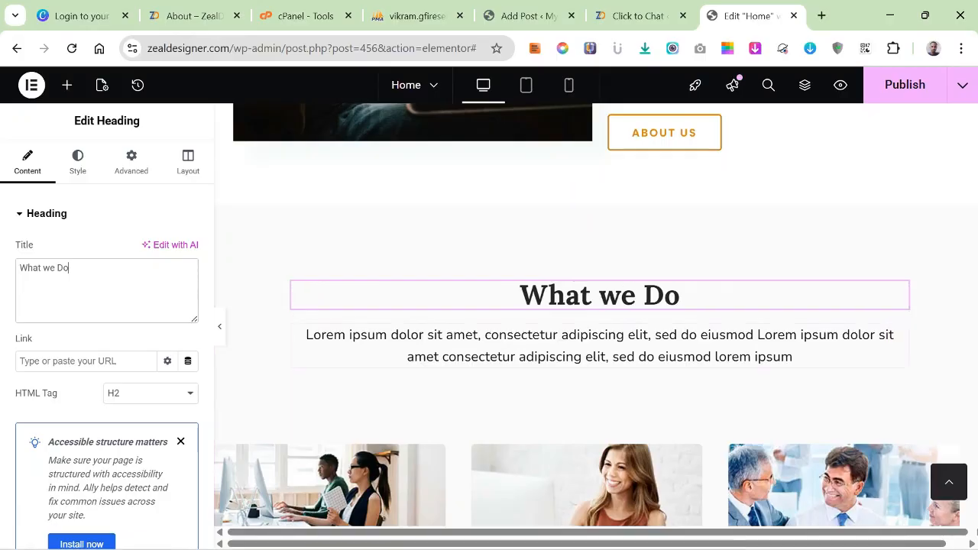
left_click(708, 534)
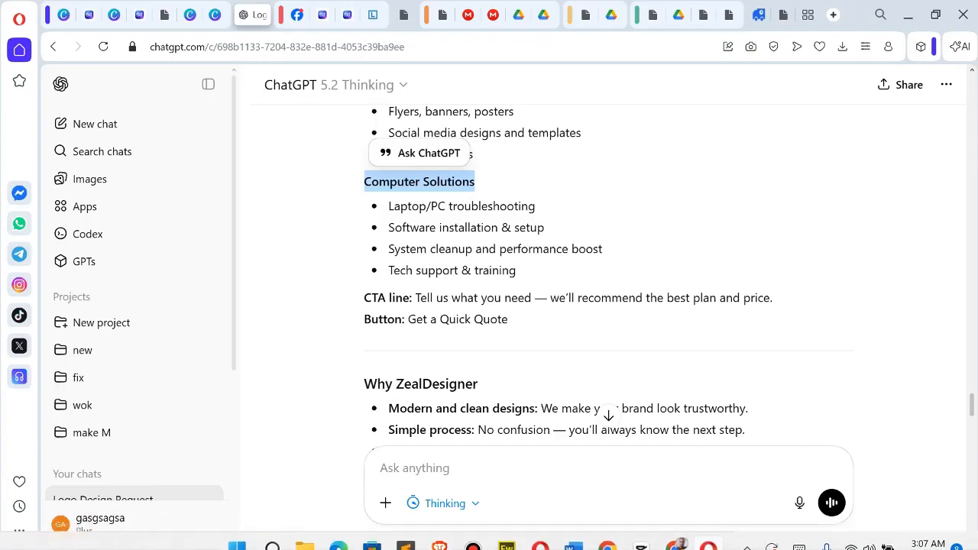
scroll(608, 268, "up", 2)
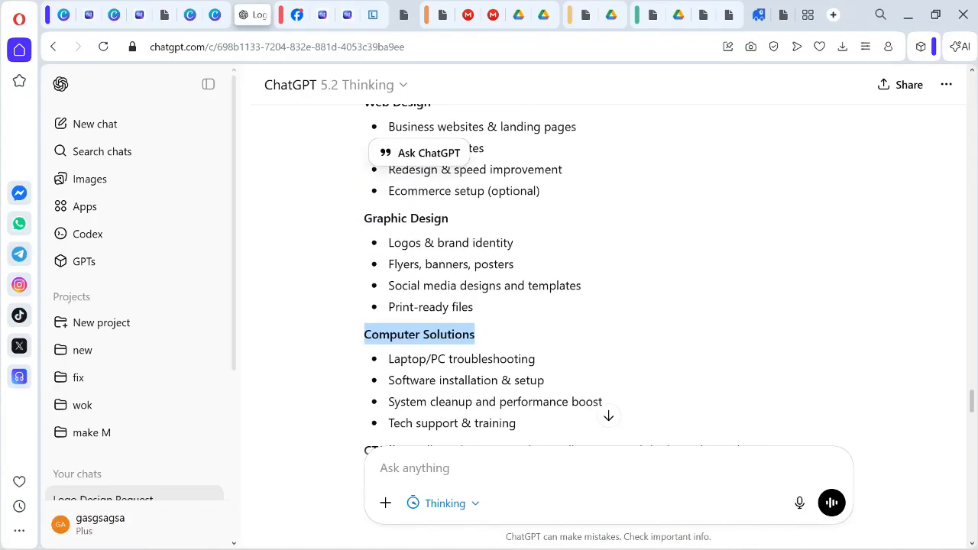
scroll(609, 275, "down", 2)
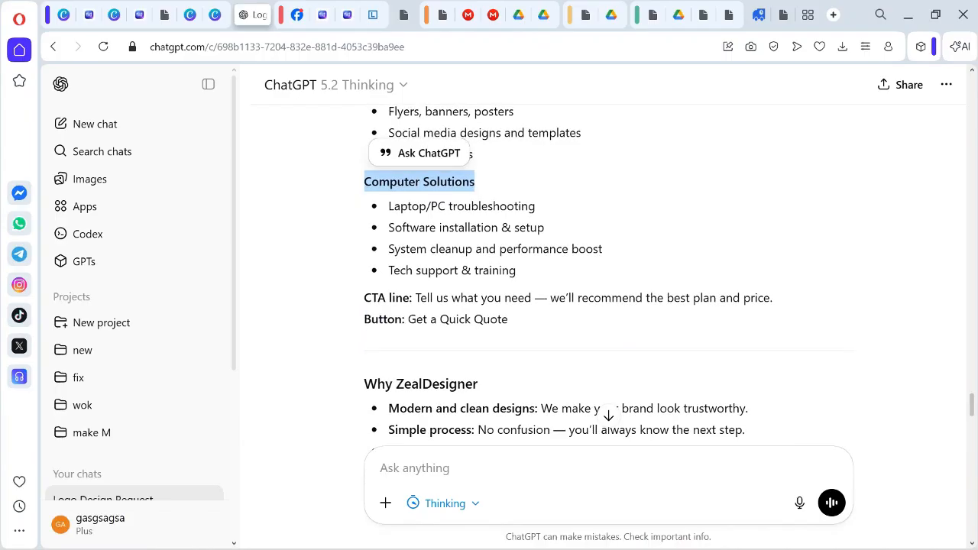
scroll(608, 275, "up", 1)
scroll(608, 275, "down", 1)
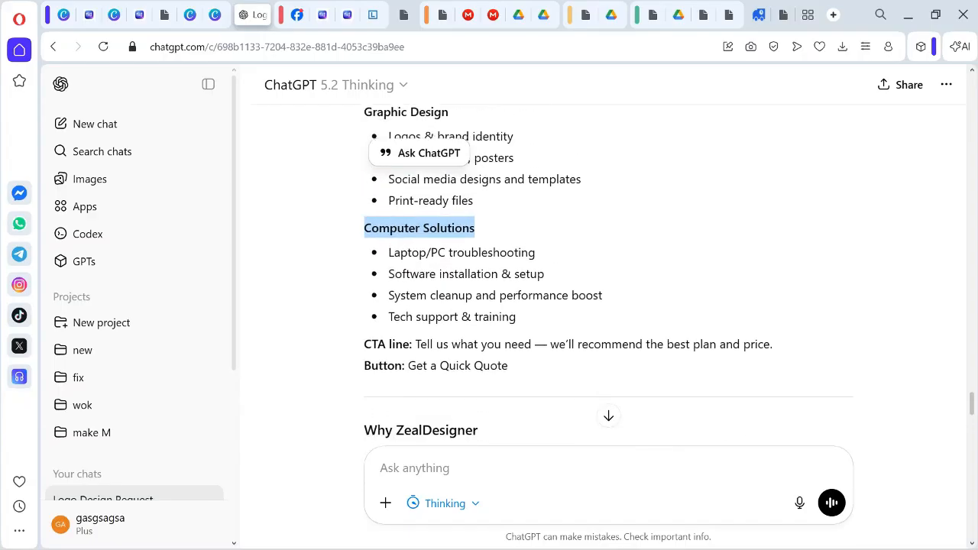
scroll(608, 276, "up", 3)
scroll(609, 275, "up", 2)
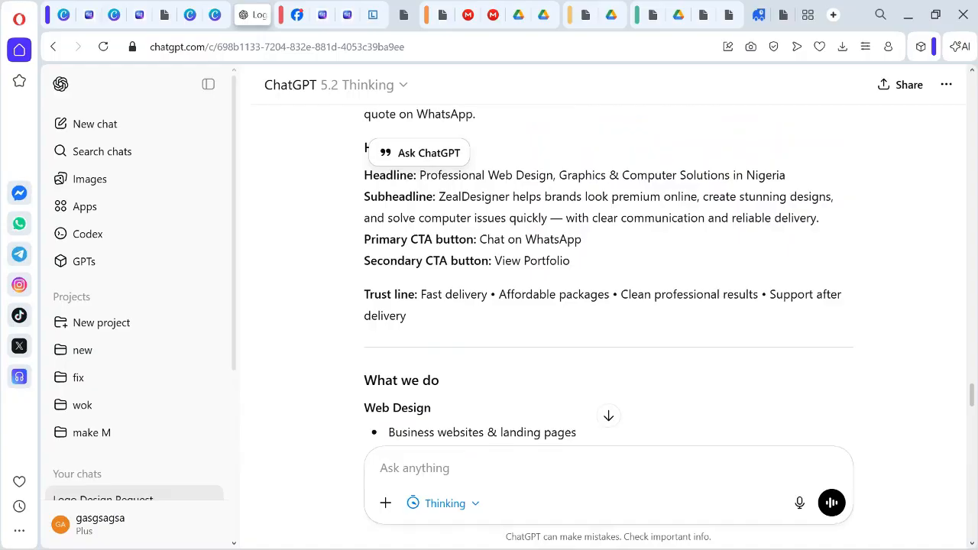
left_click_drag(422, 294, 407, 316)
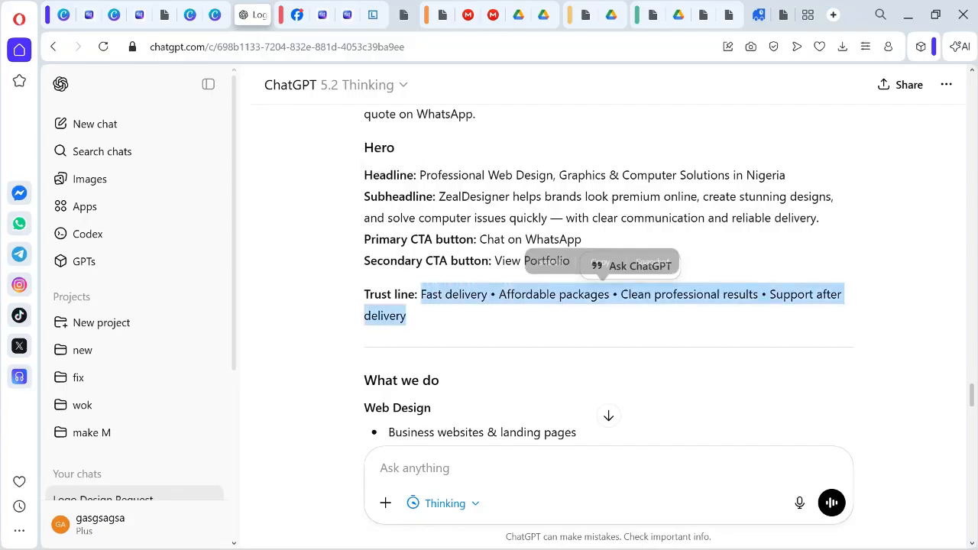
right_click(467, 300)
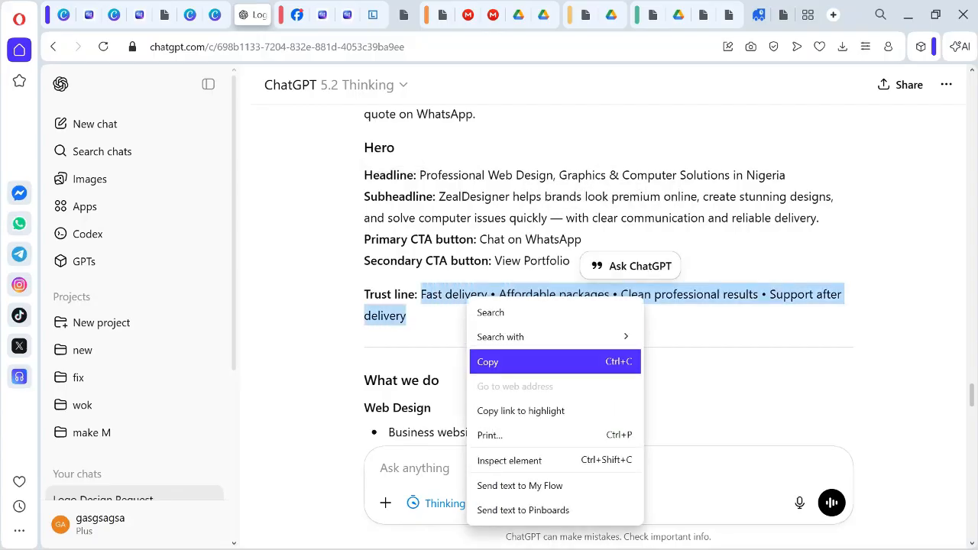
left_click(489, 361)
mouse_move(573, 548)
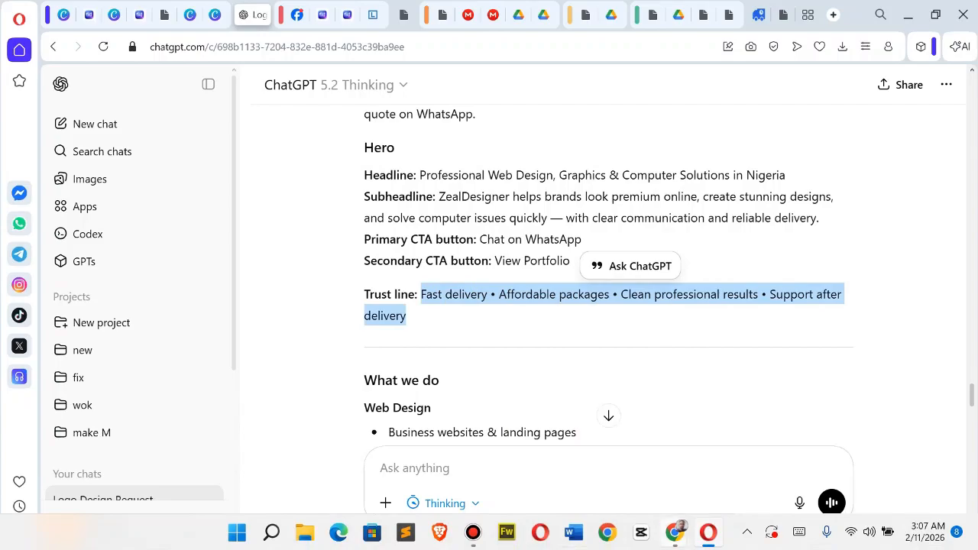
Return to Elementor and replace the lorem ipsum text under the "What we Do" heading with the copied trust line.
left_click(708, 533)
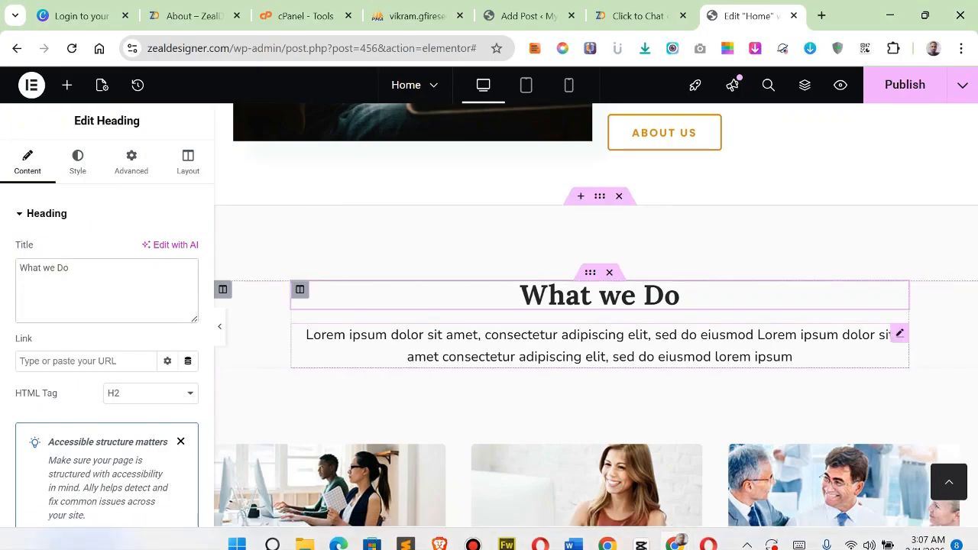
left_click(600, 345)
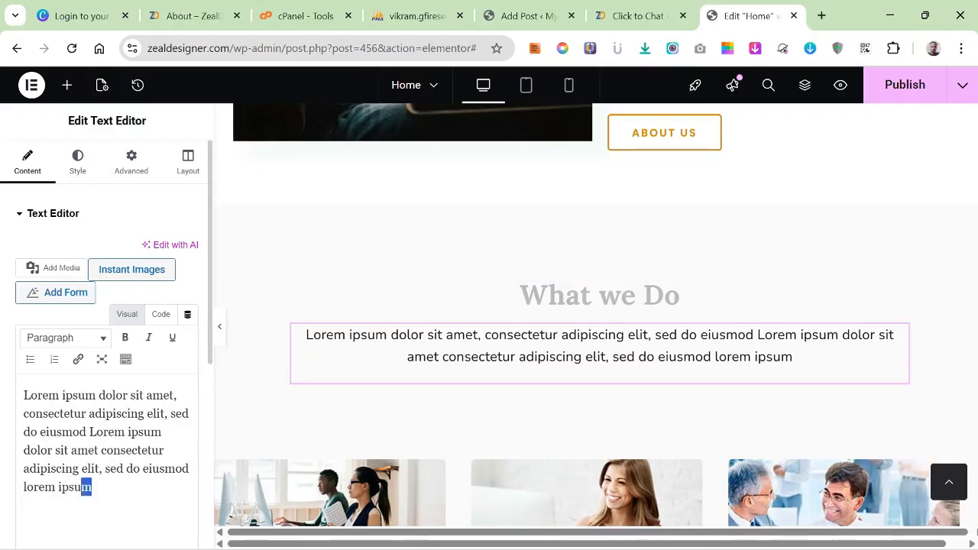
left_click_drag(83, 486, 24, 395)
right_click(46, 443)
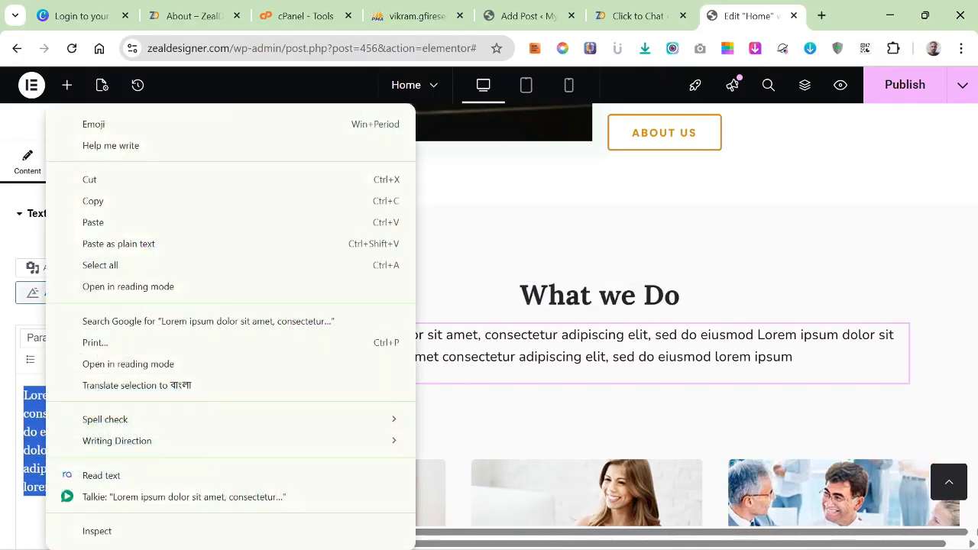
left_click(92, 221)
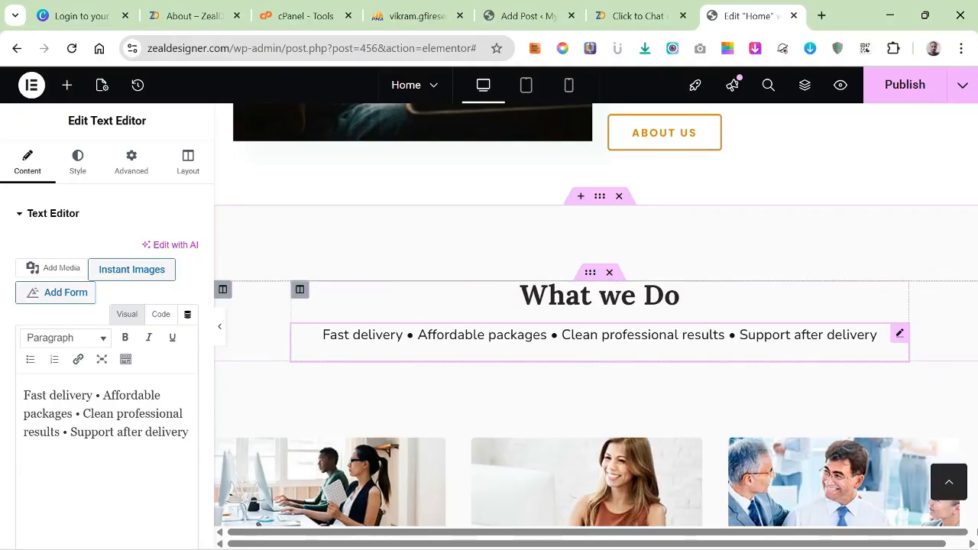
Delete the Plan & Pricing description's inner section and the whole Plan & Pricing section.
scroll(596, 321, "down", 8)
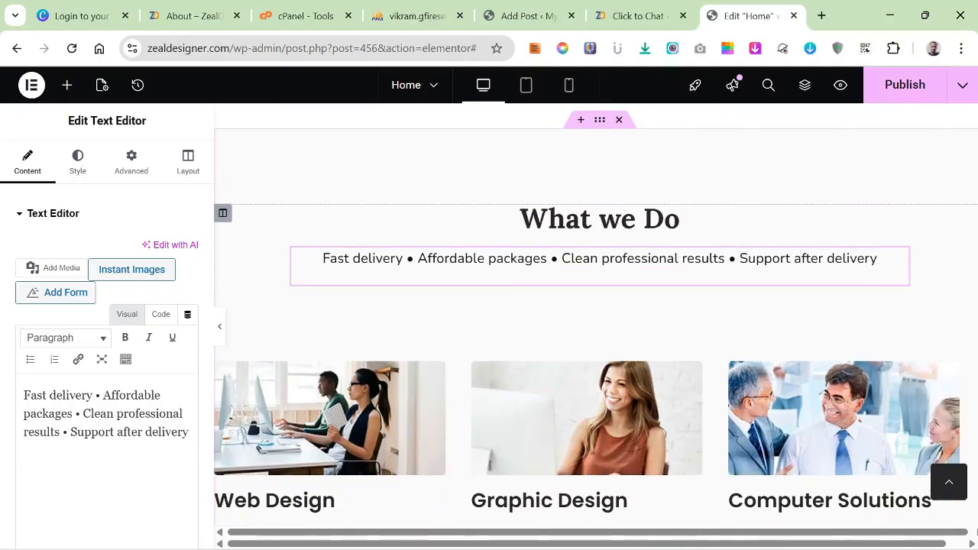
scroll(596, 321, "down", 2)
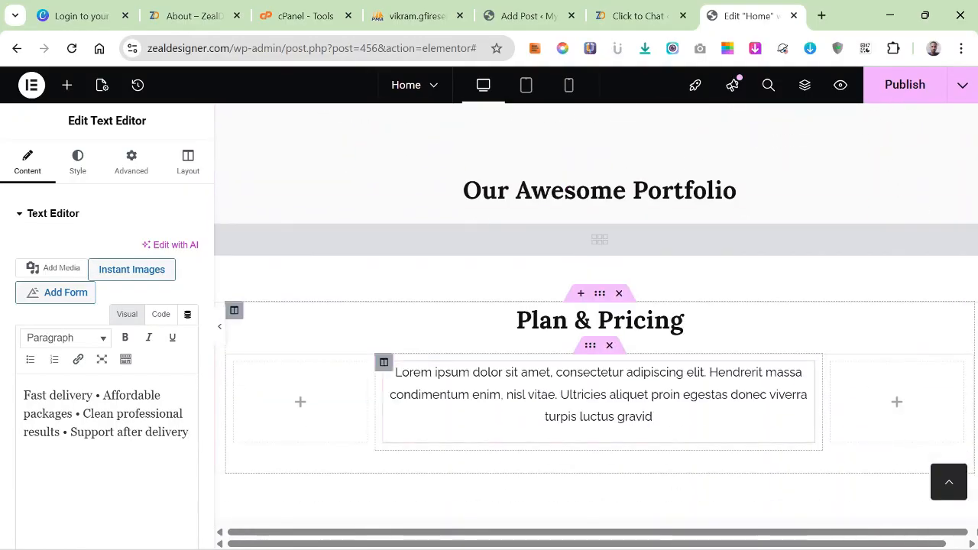
scroll(596, 321, "up", 3)
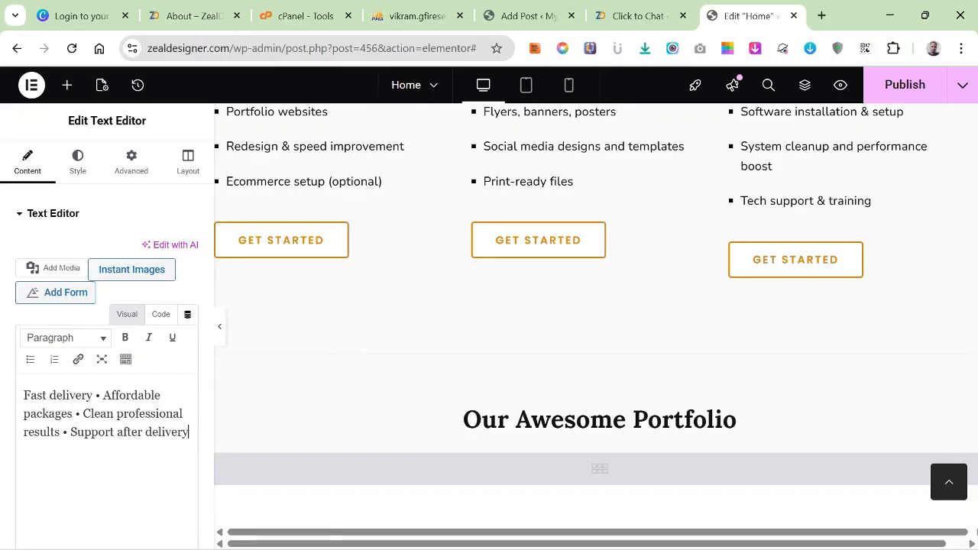
scroll(587, 291, "up", 2)
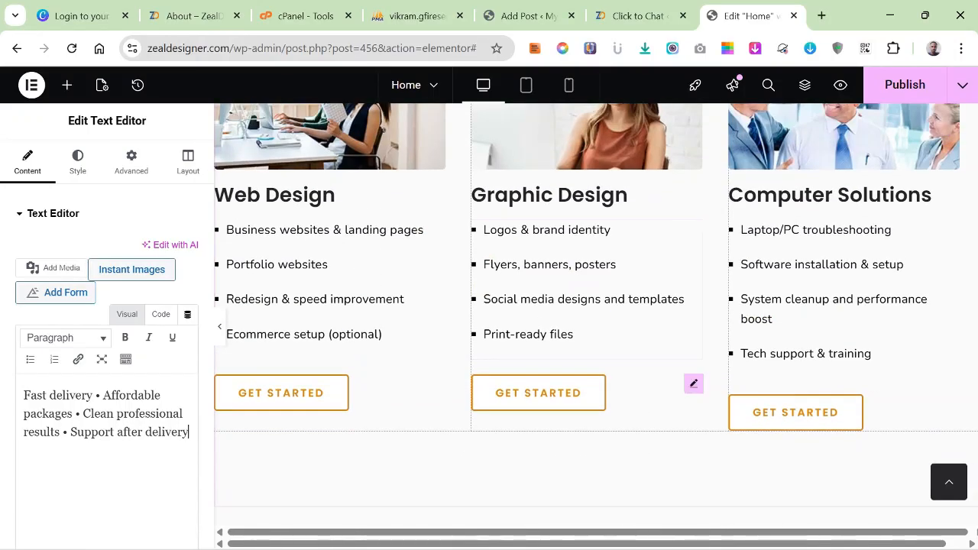
scroll(596, 319, "down", 4)
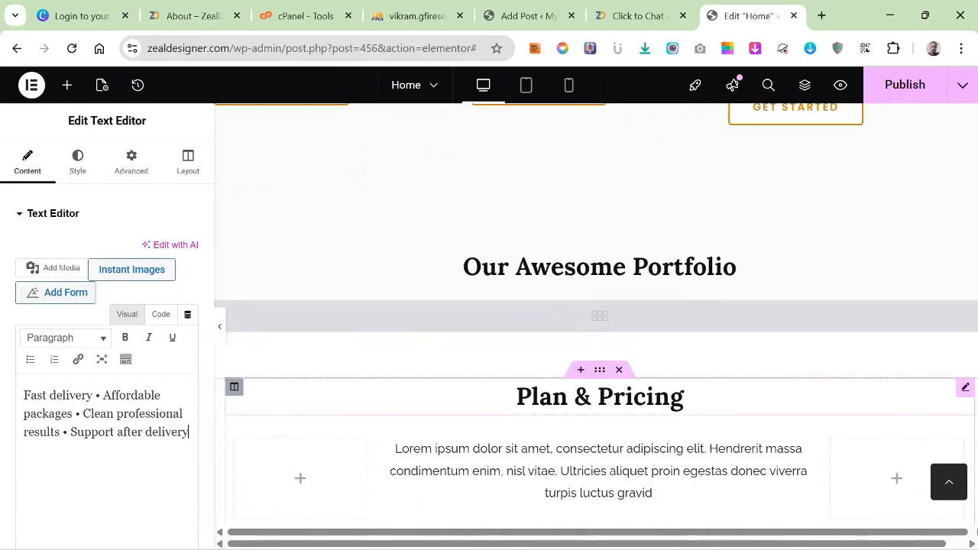
scroll(596, 320, "down", 3)
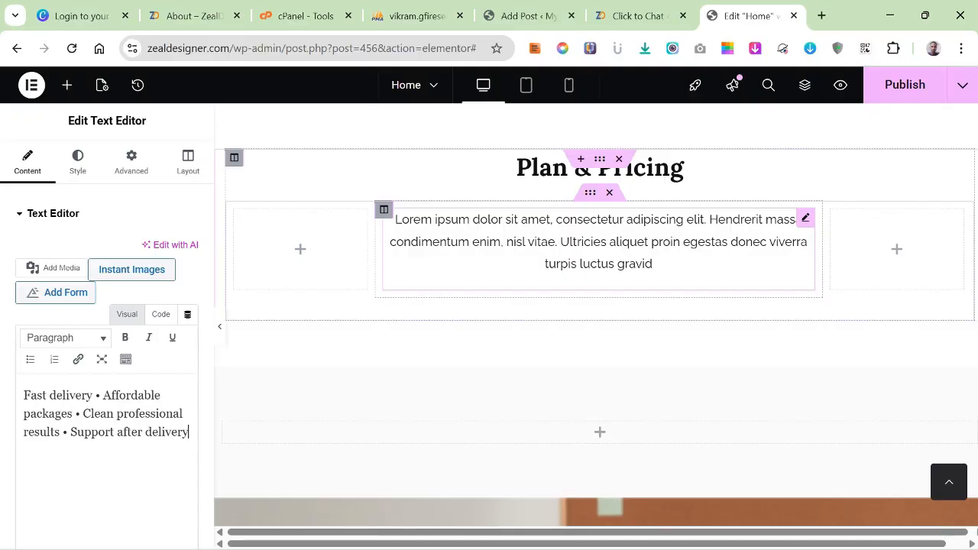
left_click(609, 192)
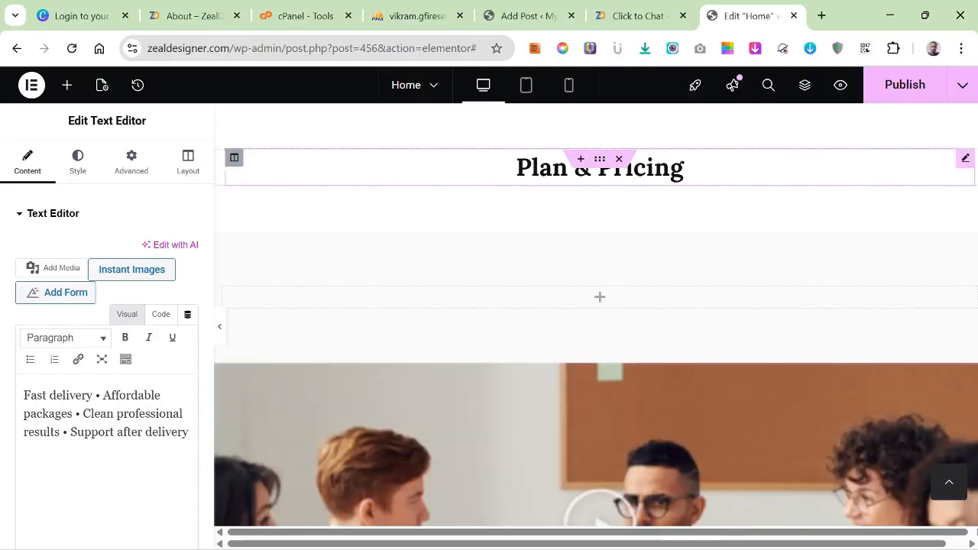
left_click(618, 157)
Delete the empty section between the portfolio and the video banner.
scroll(600, 306, "down", 4)
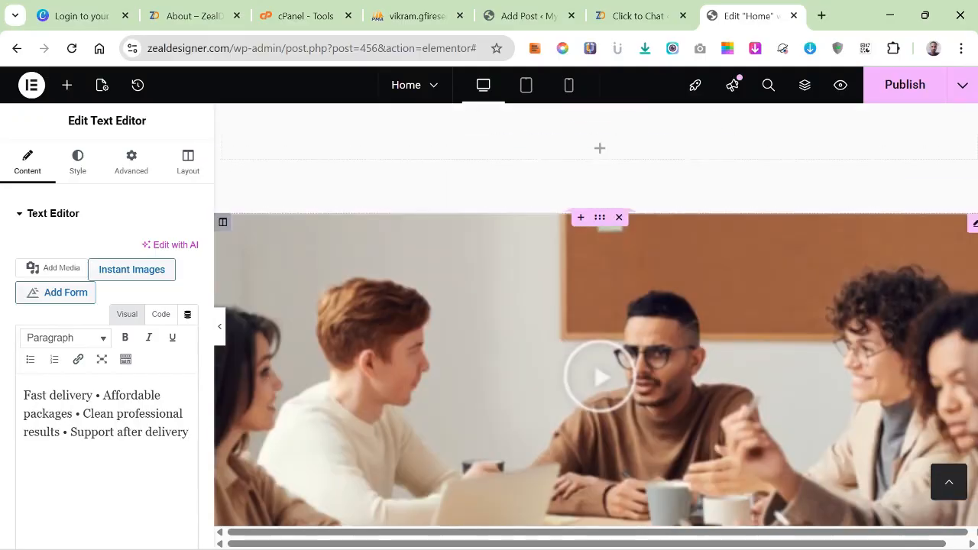
scroll(599, 306, "up", 4)
left_click(619, 222)
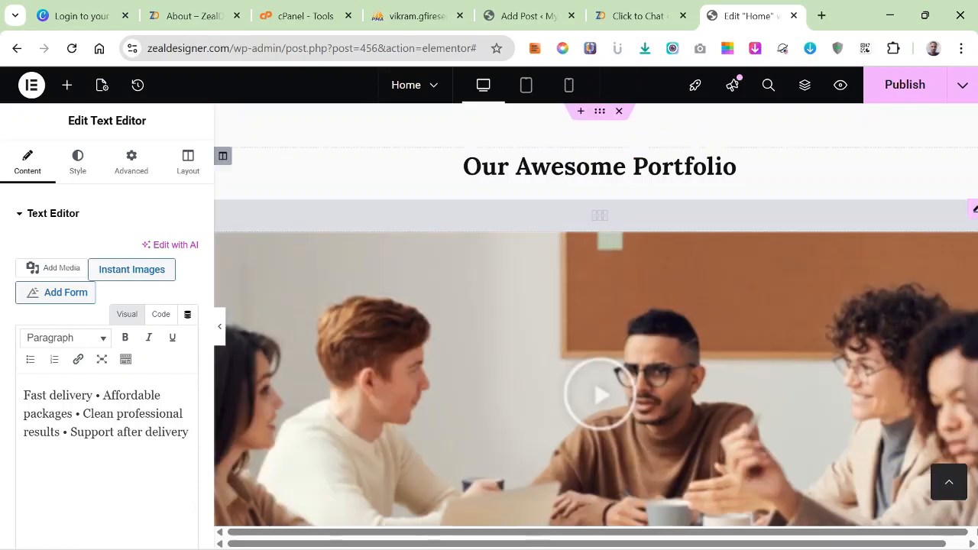
scroll(600, 305, "down", 4)
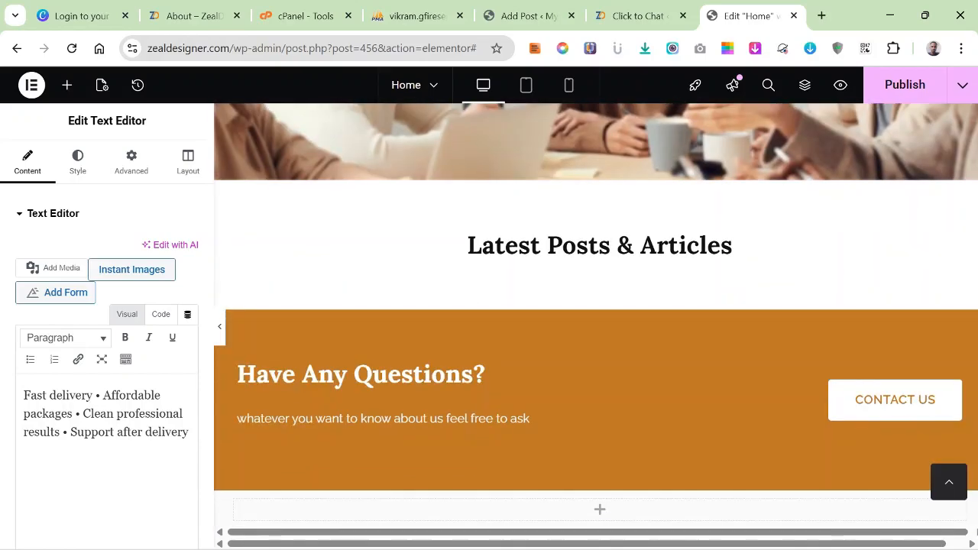
Delete the Our Awesome Portfolio section and the video banner below it.
scroll(600, 306, "up", 10)
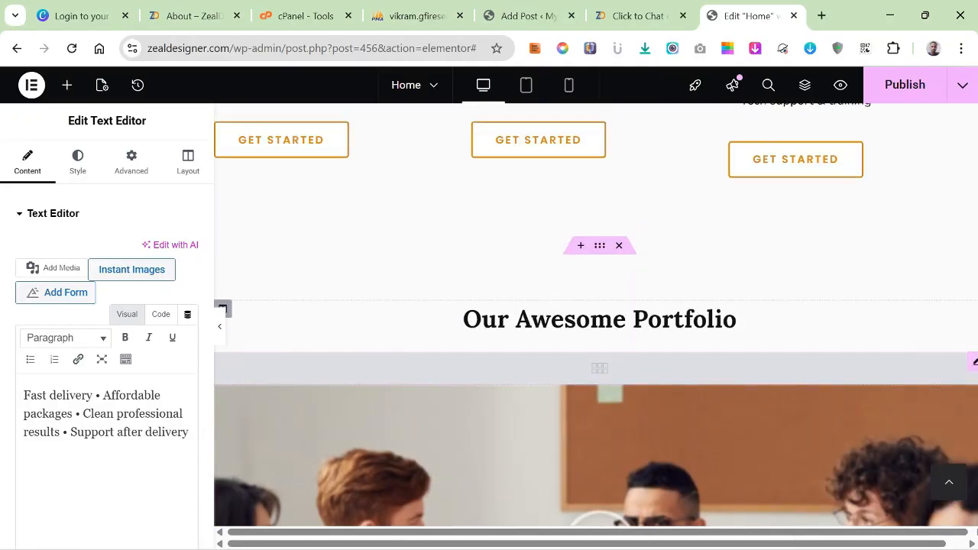
left_click(619, 245)
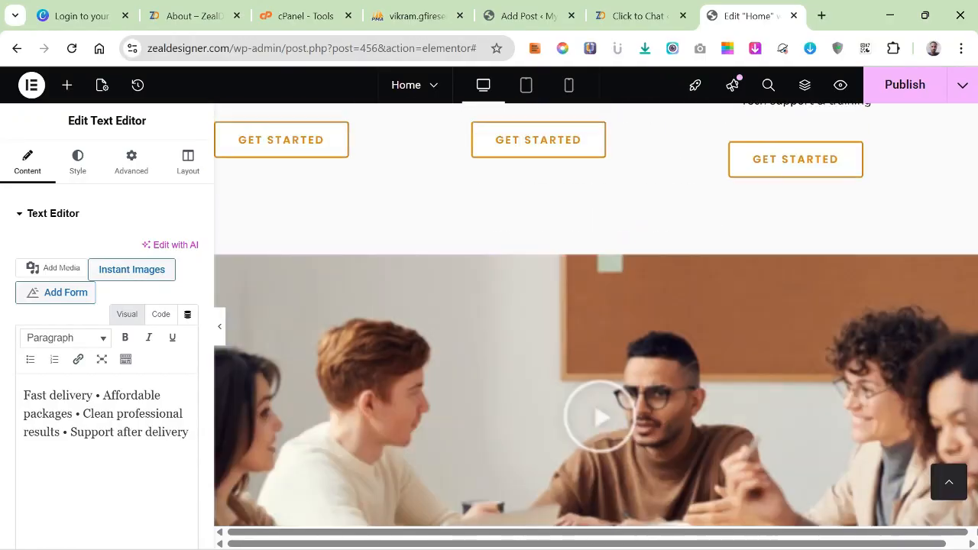
left_click(619, 245)
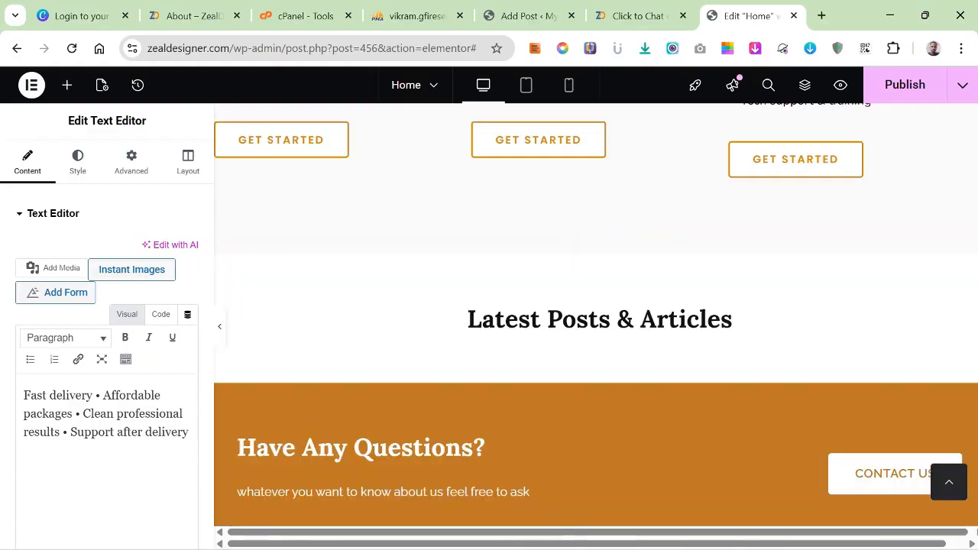
Delete the Latest Posts & Articles section above the Have Any Questions banner.
scroll(596, 321, "down", 3)
scroll(596, 321, "up", 4)
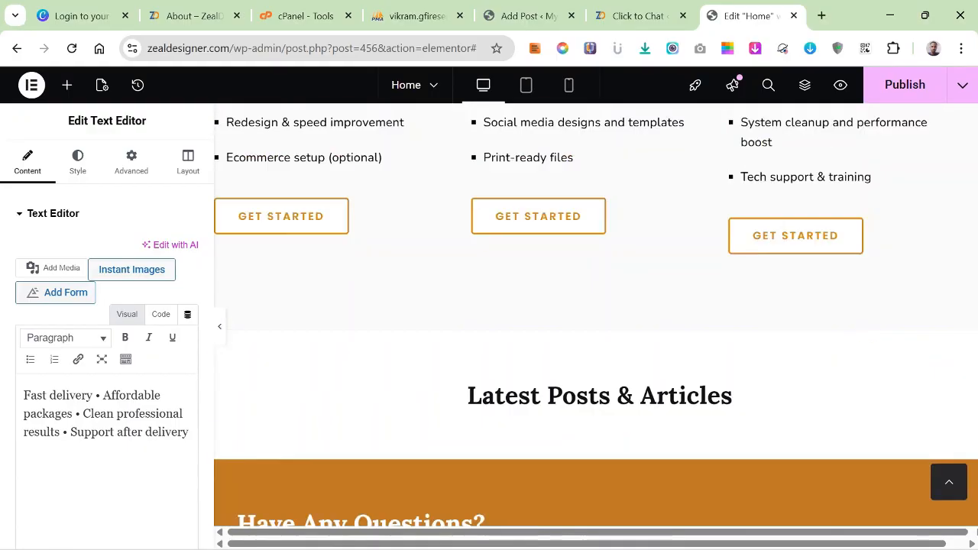
left_click(619, 367)
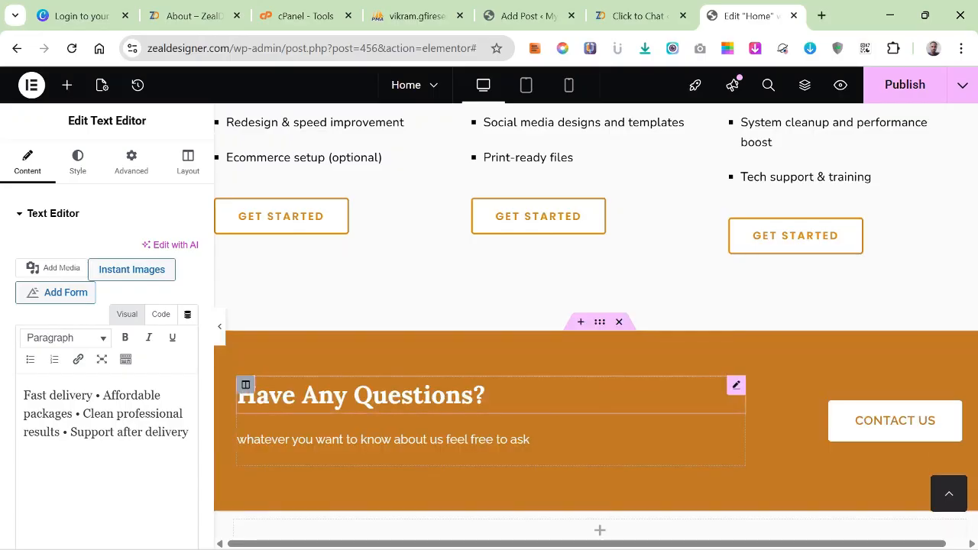
Open the Have Any Questions banner's description for editing, and copy the services CTA line with its "Get a Quick Quote" button text from ChatGPT.
scroll(619, 368, "down", 2)
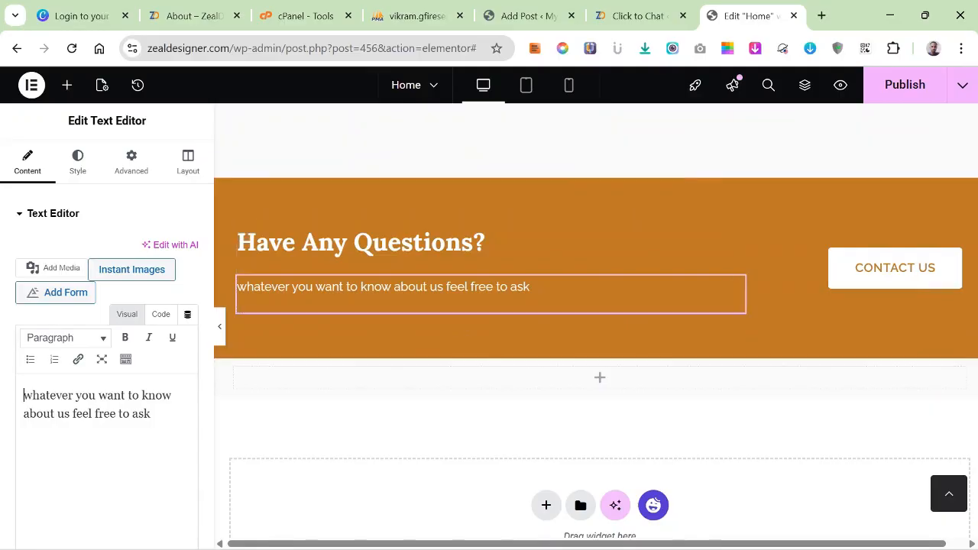
mouse_move(708, 532)
mouse_move(675, 532)
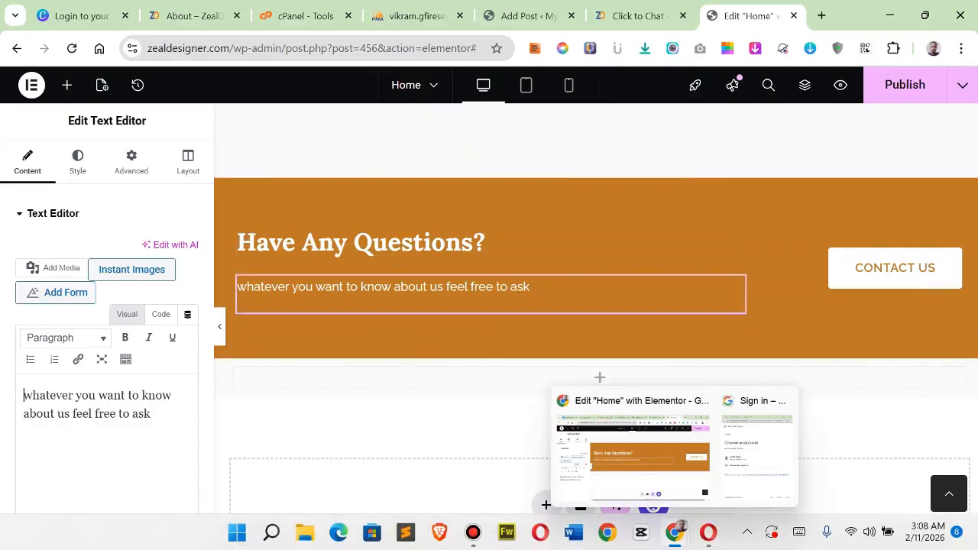
left_click(709, 532)
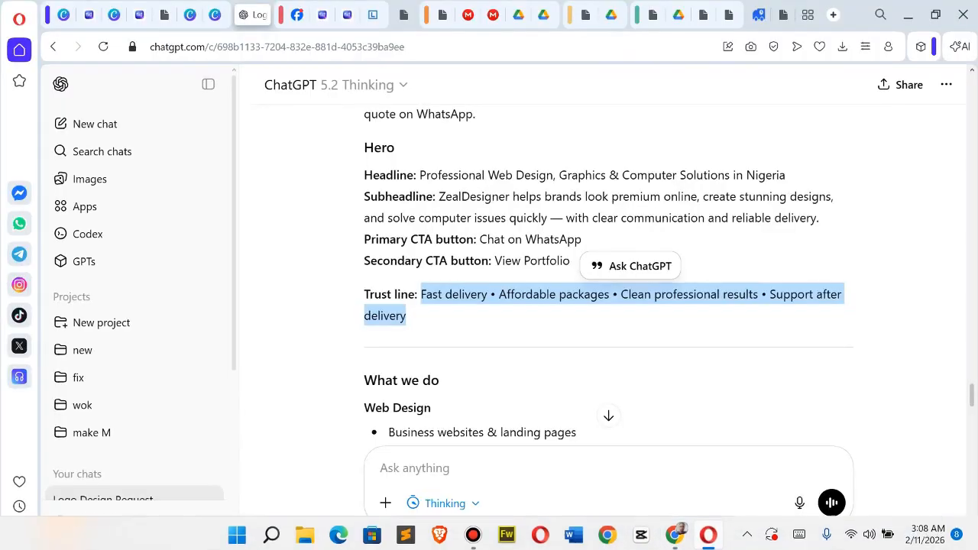
scroll(608, 275, "down", 7)
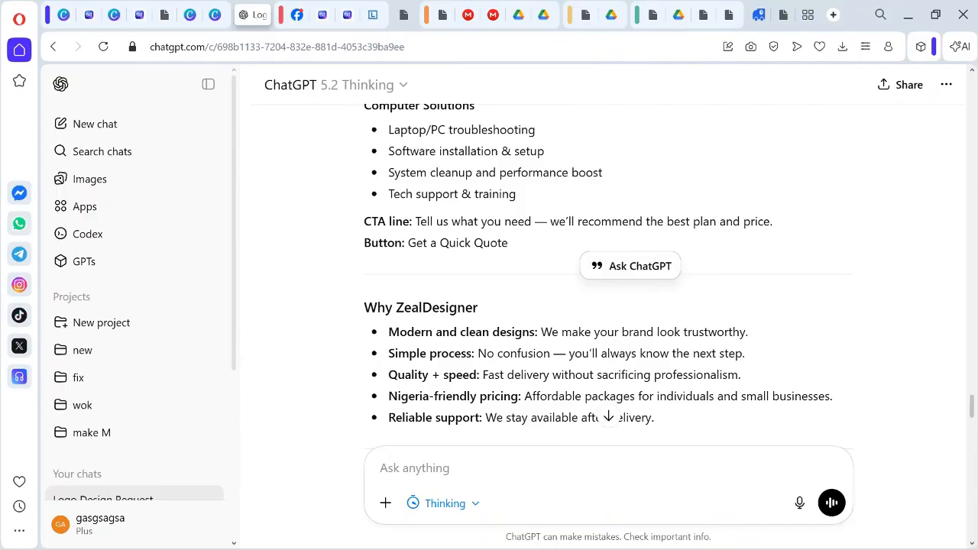
left_click_drag(419, 222, 508, 243)
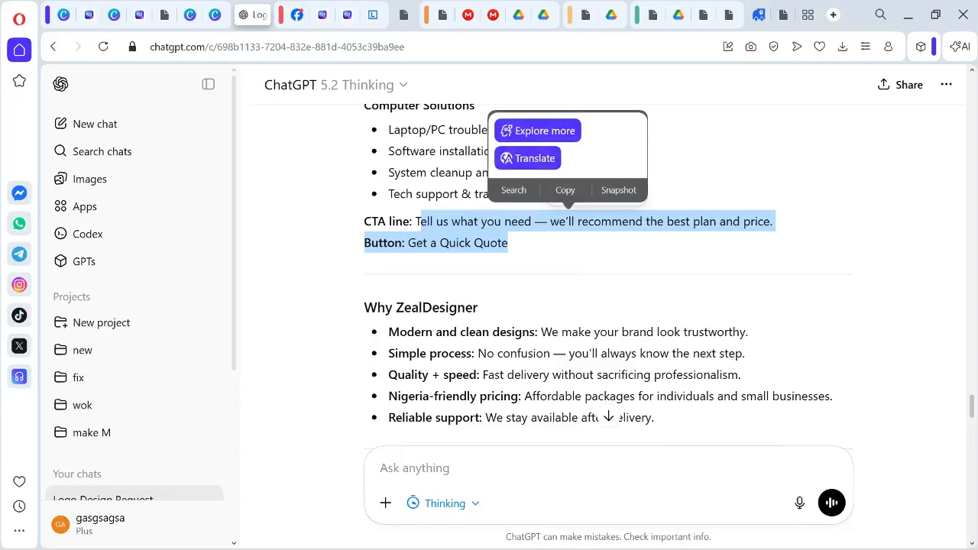
right_click(463, 243)
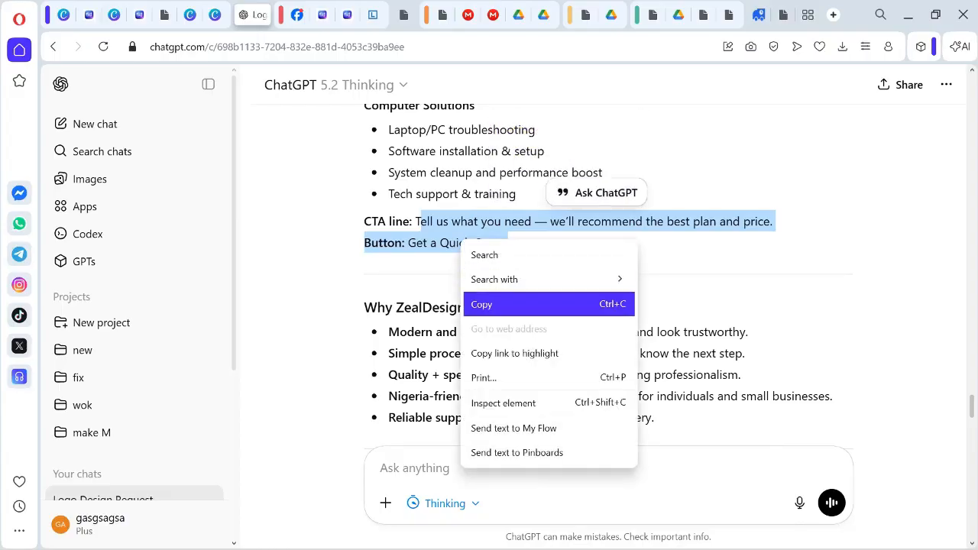
left_click(505, 304)
Return to Elementor and replace the banner description with the copied CTA text, making it start with "Tell us what you need".
mouse_move(657, 548)
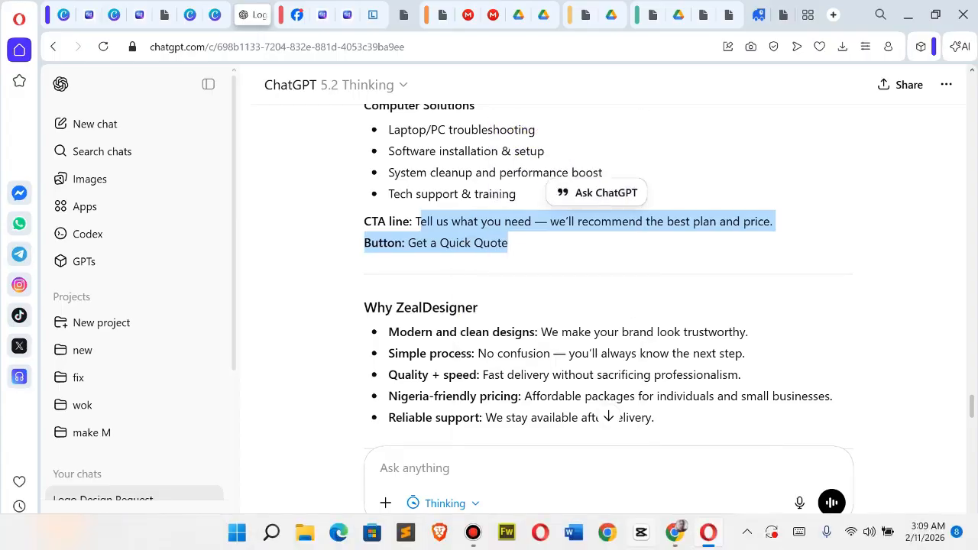
left_click(677, 534)
scroll(596, 329, "up", 10)
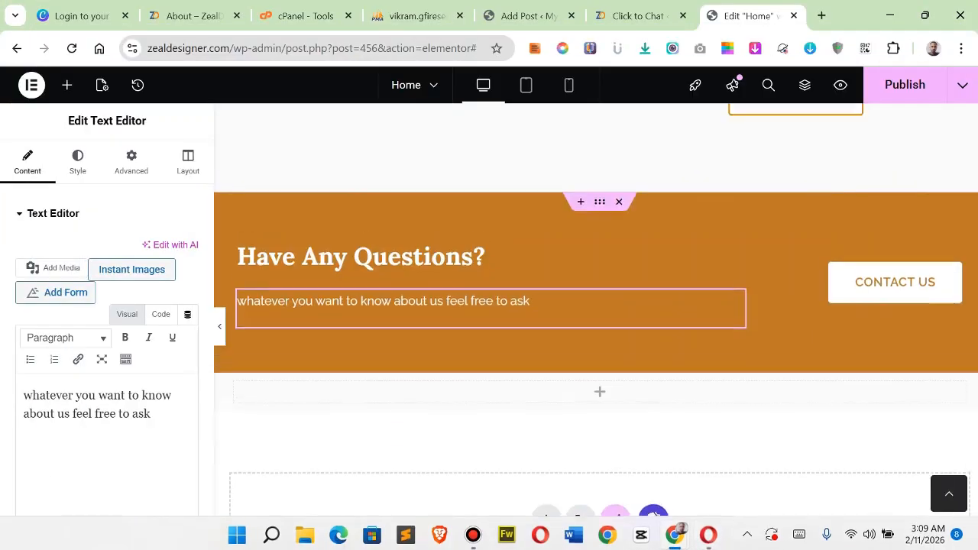
scroll(597, 329, "up", 5)
scroll(596, 328, "down", 6)
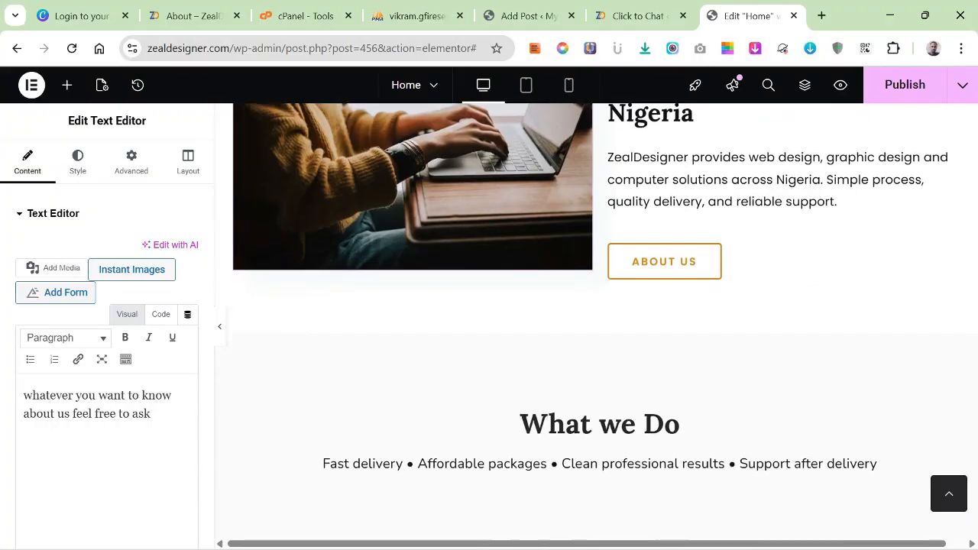
scroll(596, 328, "down", 5)
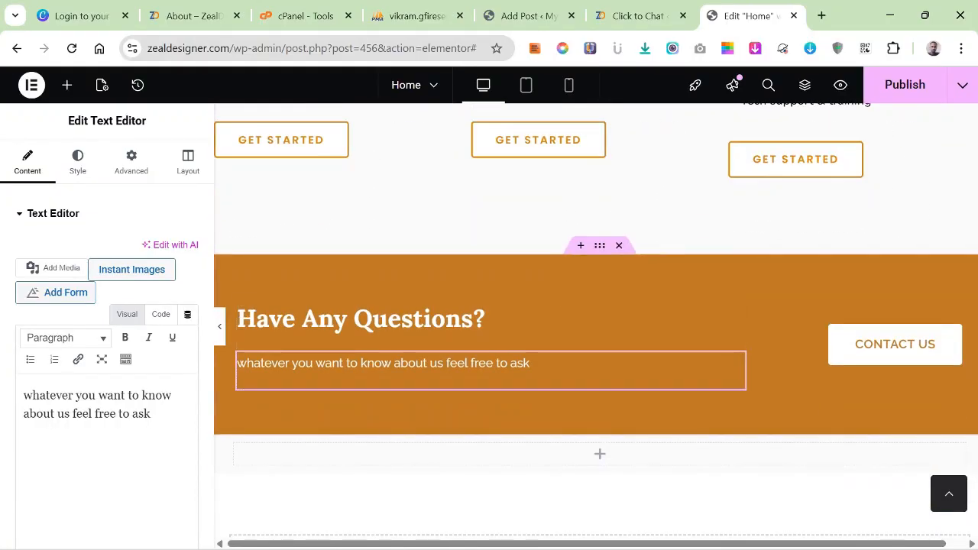
left_click_drag(151, 414, 23, 395)
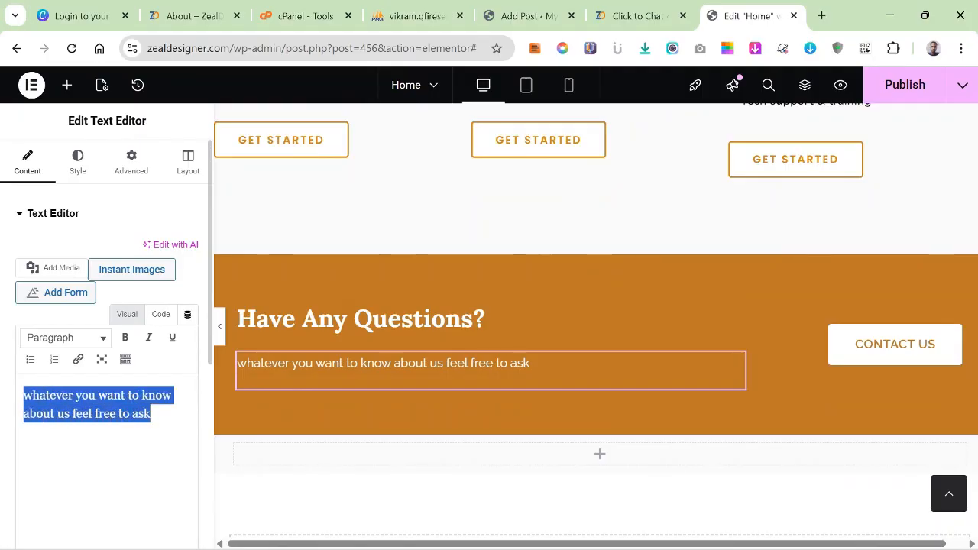
right_click(73, 405)
left_click(114, 223)
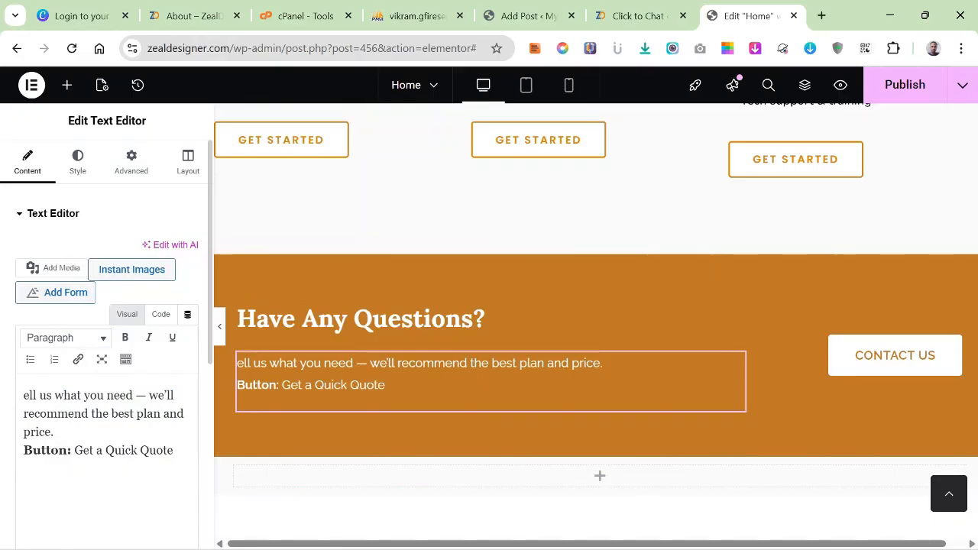
type("T")
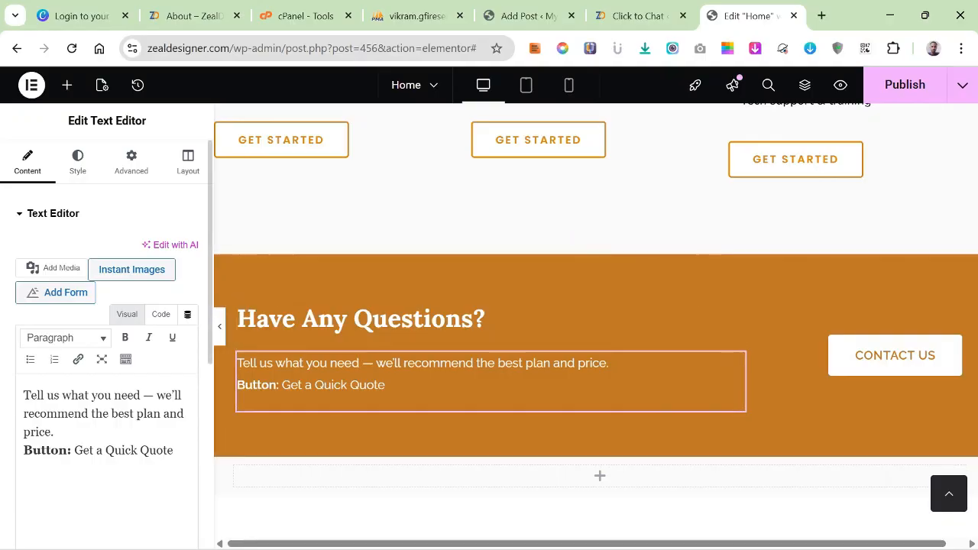
Copy "Get a Quick Quote" from the banner description and delete the "Button:" line, ending the text at "best plan and price".
left_click_drag(175, 451, 72, 451)
right_click(87, 451)
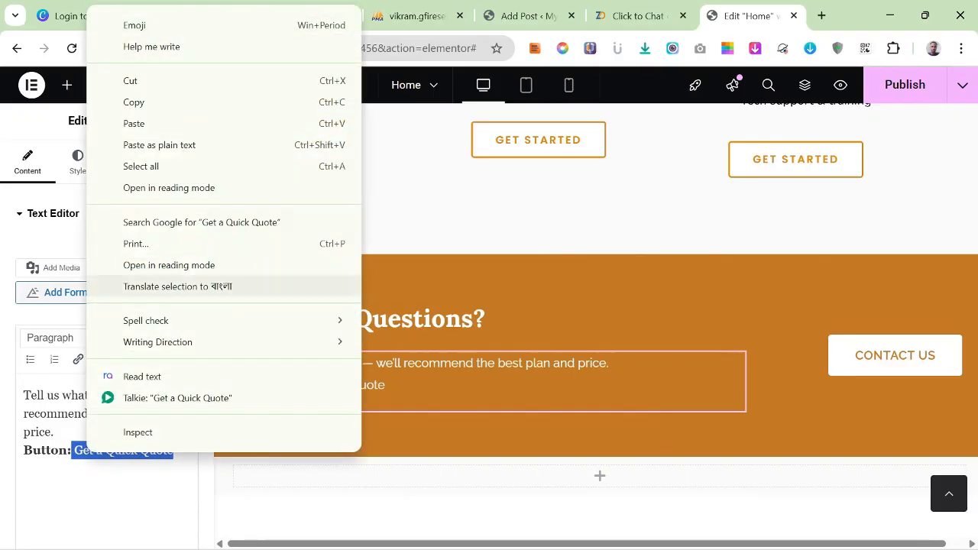
left_click(134, 102)
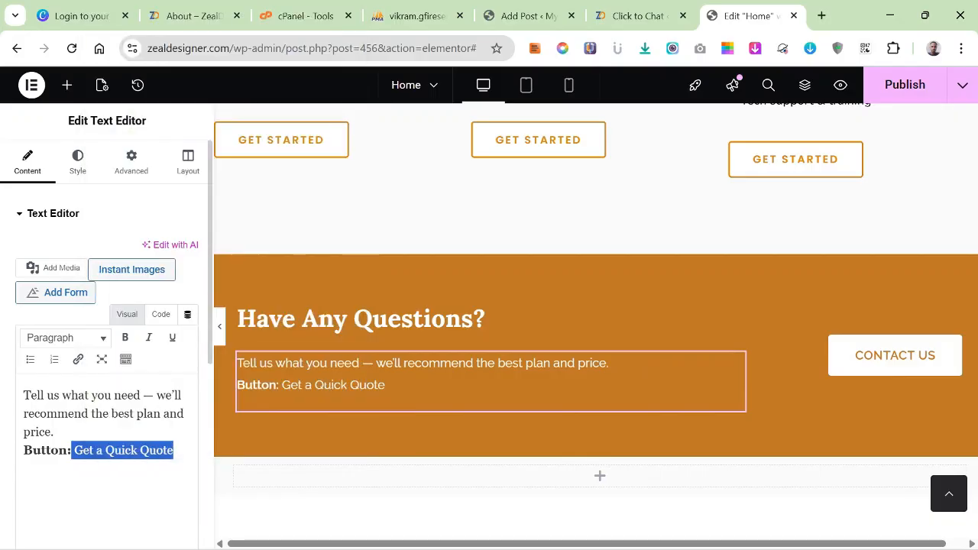
key("BackSpace")
key("BackSpace")
key("BackSpace")
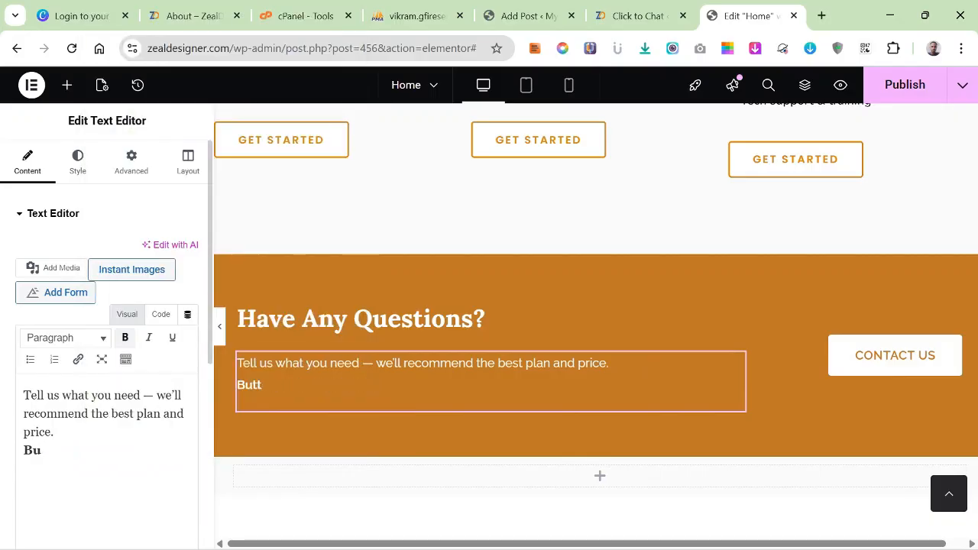
key("BackSpace")
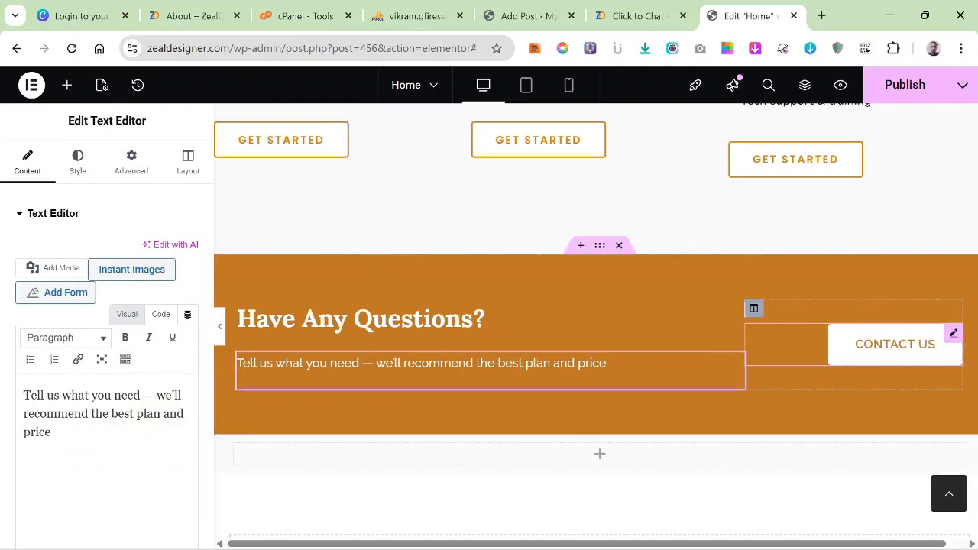
Replace the text of the banner's Contact us button with the copied "Get a Quick Quote".
left_click(895, 344)
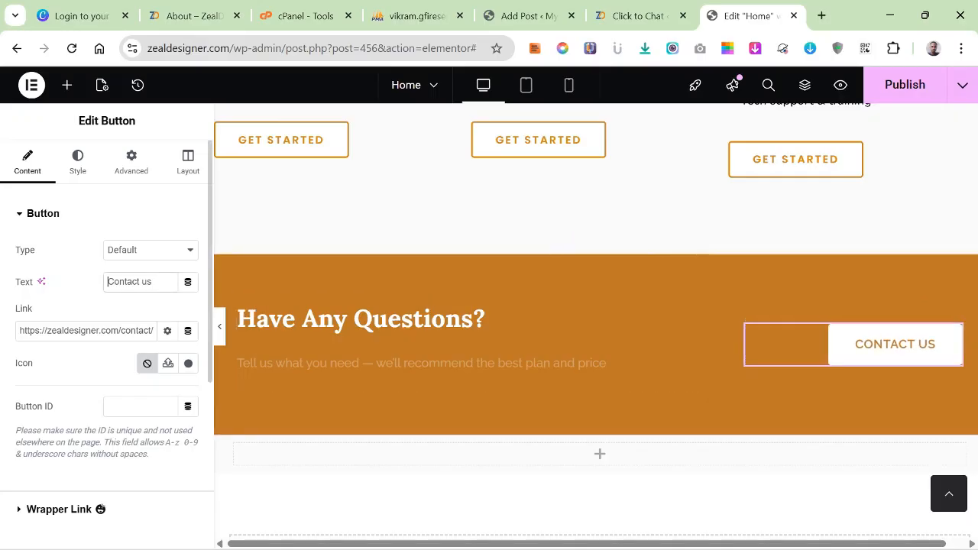
left_click_drag(108, 282, 153, 282)
right_click(132, 281)
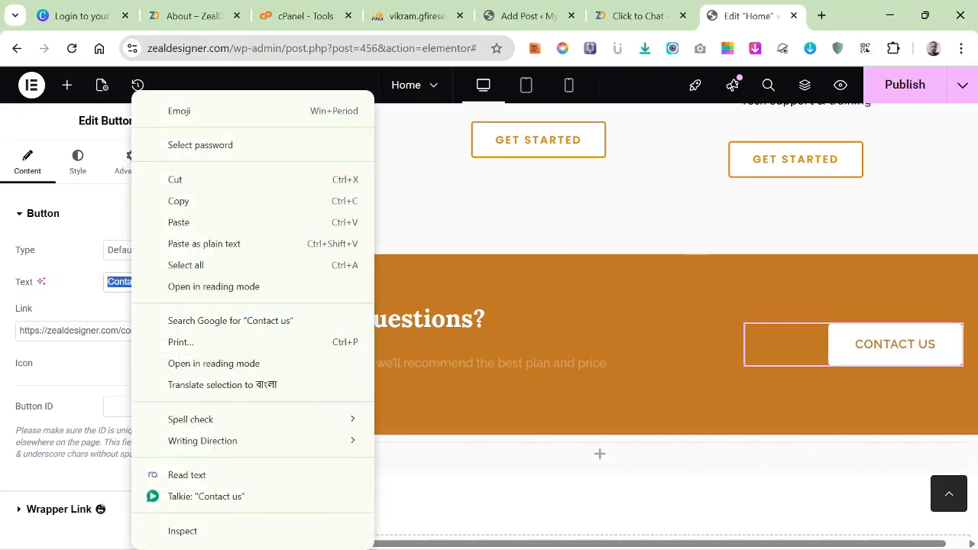
left_click(178, 223)
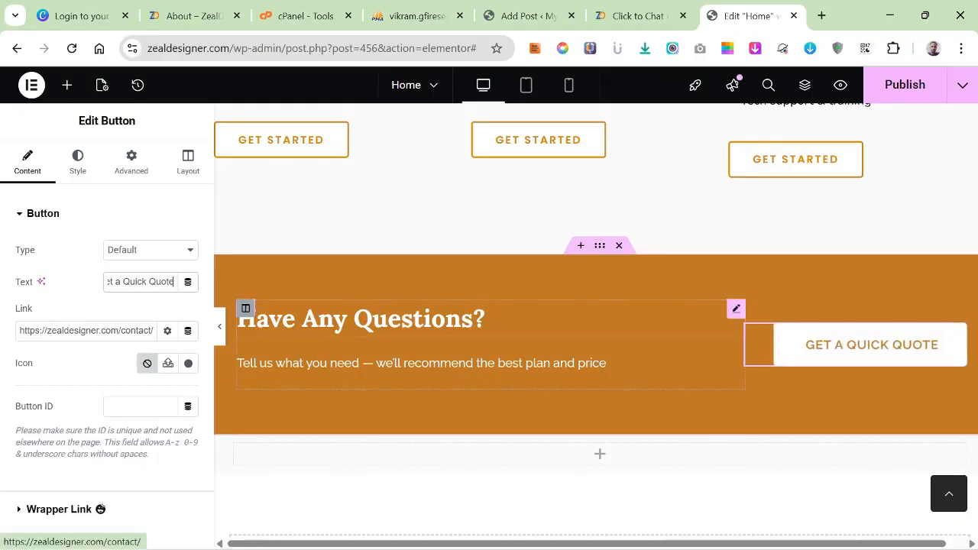
Set the Have Any Questions section's vertical alignment to Middle.
left_click(245, 306)
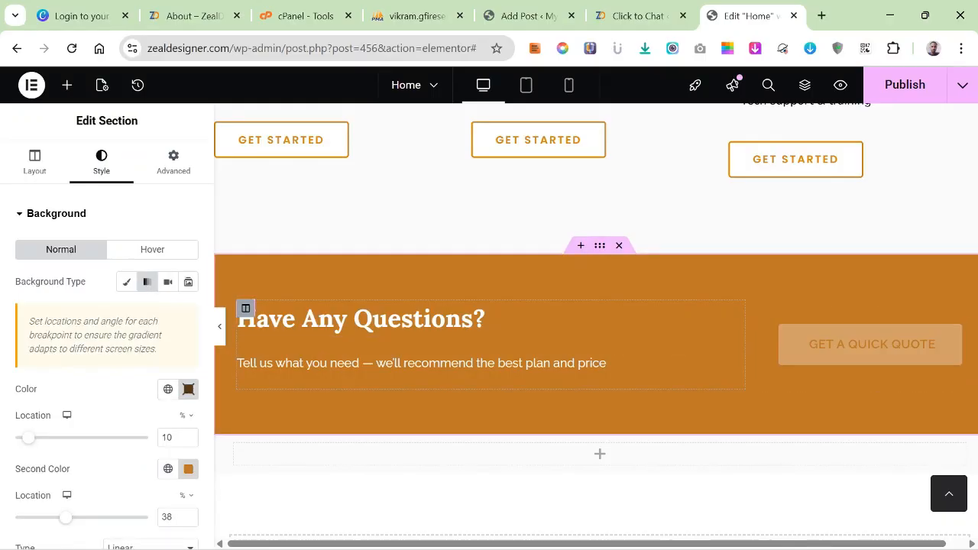
scroll(107, 344, "down", 2)
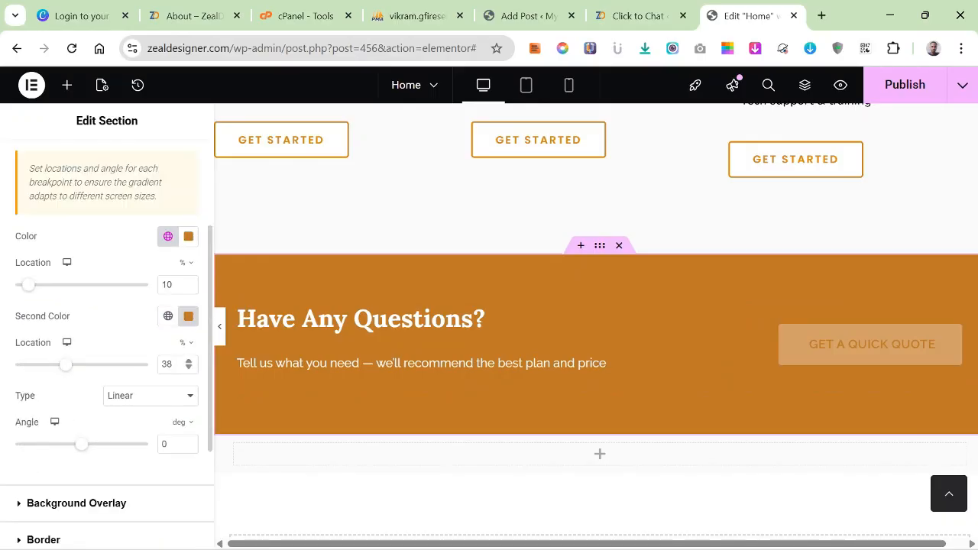
scroll(107, 344, "down", 2)
scroll(107, 344, "up", 4)
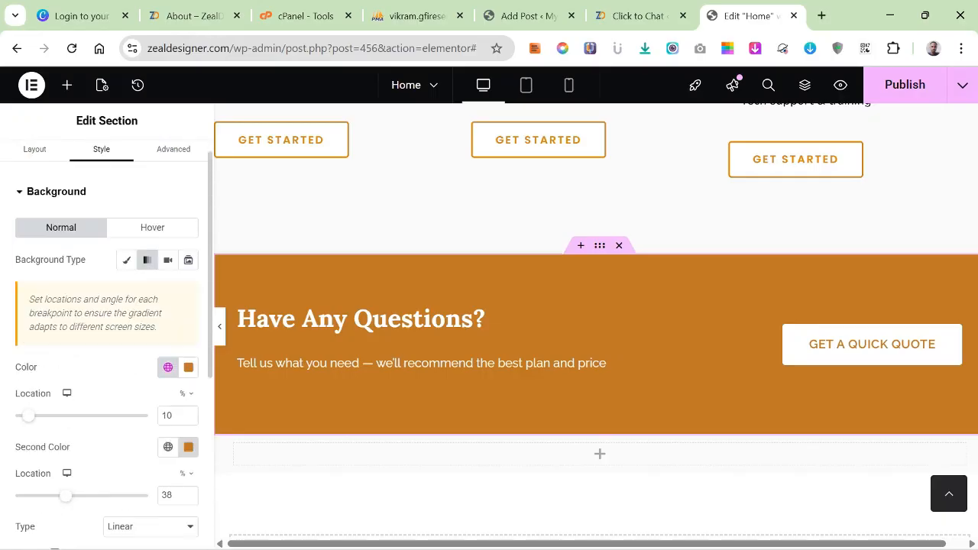
left_click(34, 162)
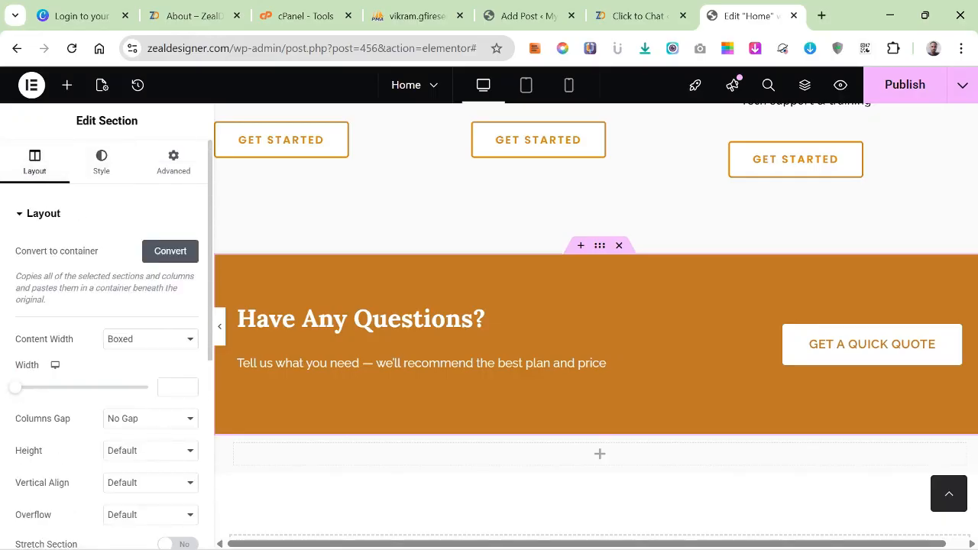
left_click(151, 482)
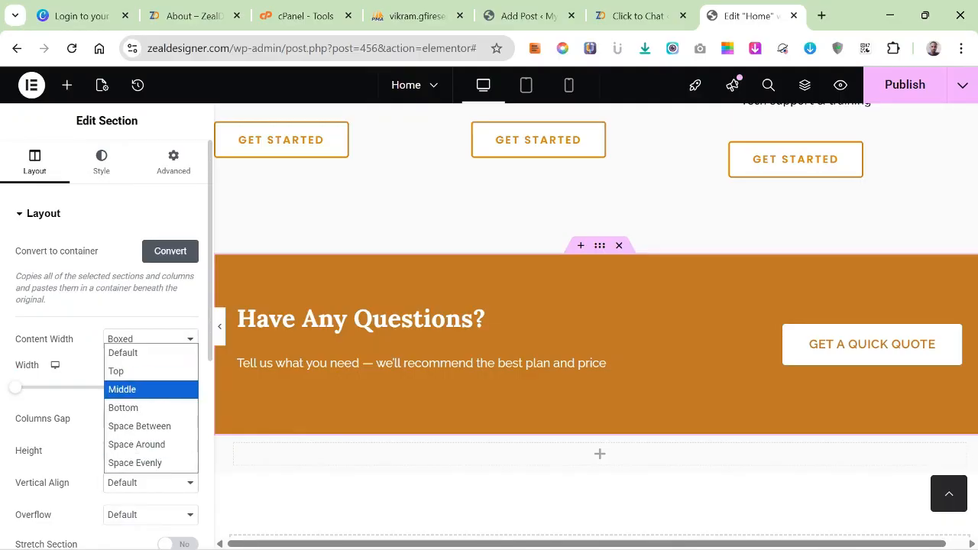
left_click(122, 389)
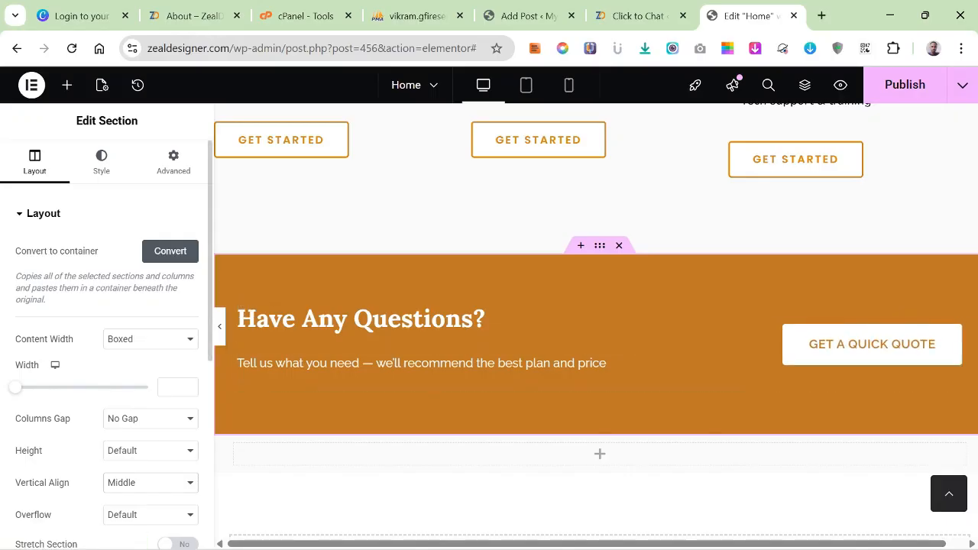
Publish the updated Home page.
scroll(107, 328, "down", 2)
scroll(107, 329, "down", 2)
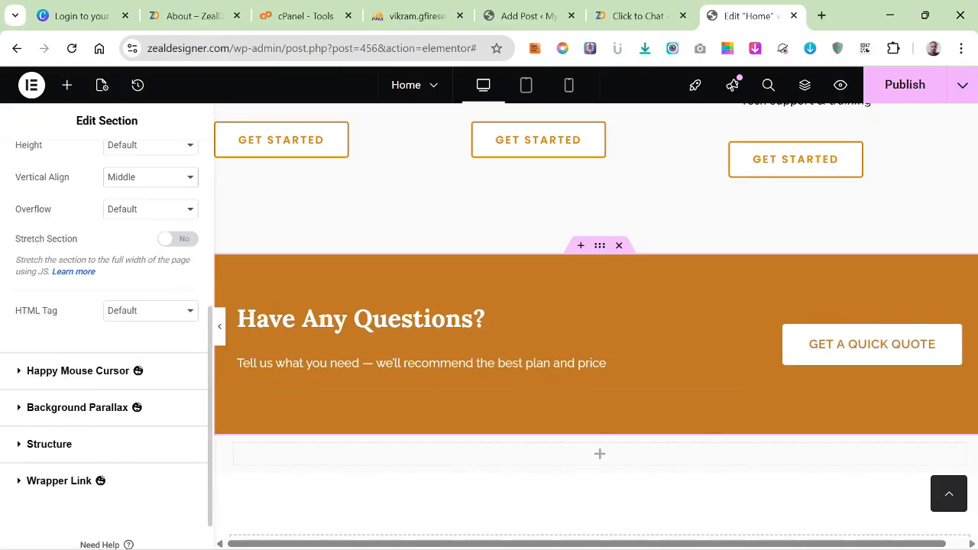
scroll(489, 344, "up", 1)
scroll(489, 419, "up", 20)
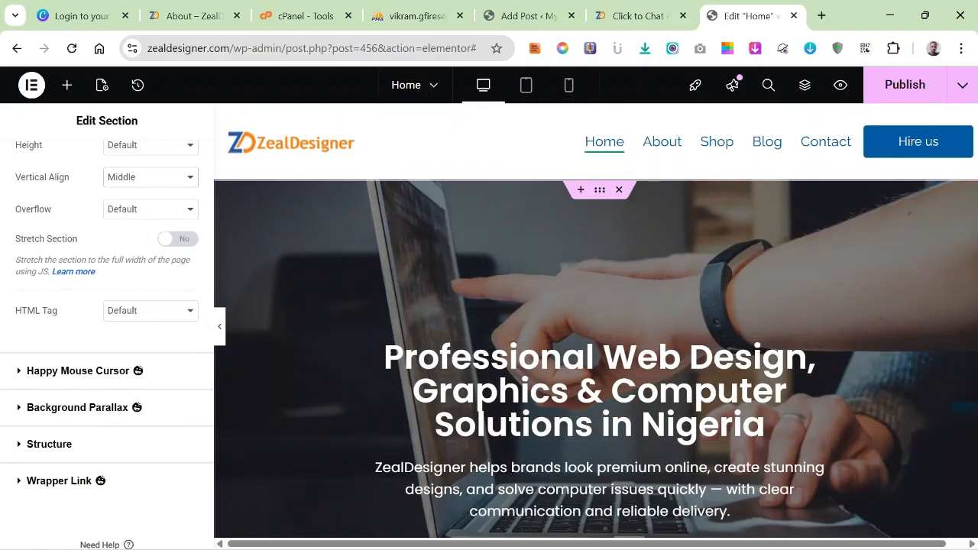
left_click(905, 85)
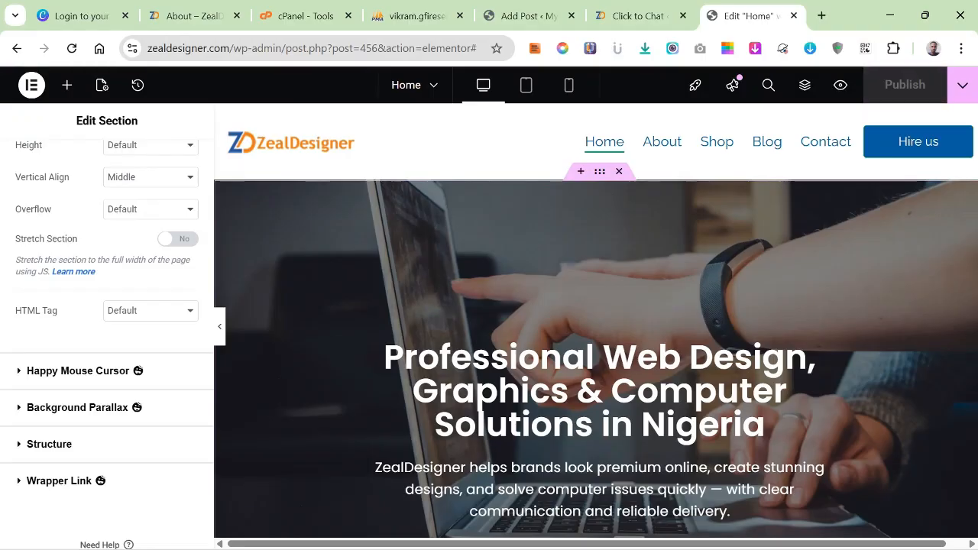
Review the Home page down to the footer and switch to the site's About page.
scroll(597, 321, "down", 10)
scroll(596, 321, "down", 10)
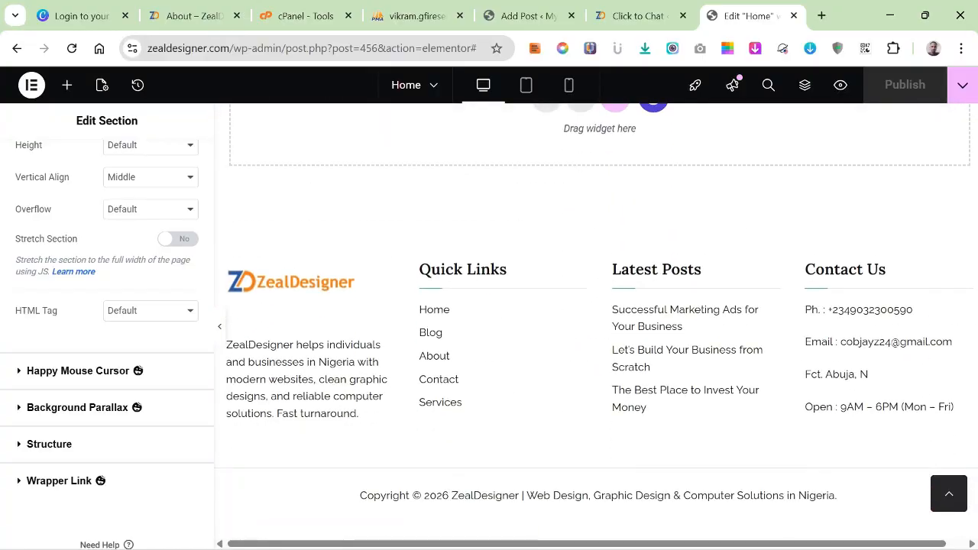
scroll(596, 321, "up", 10)
scroll(596, 321, "up", 8)
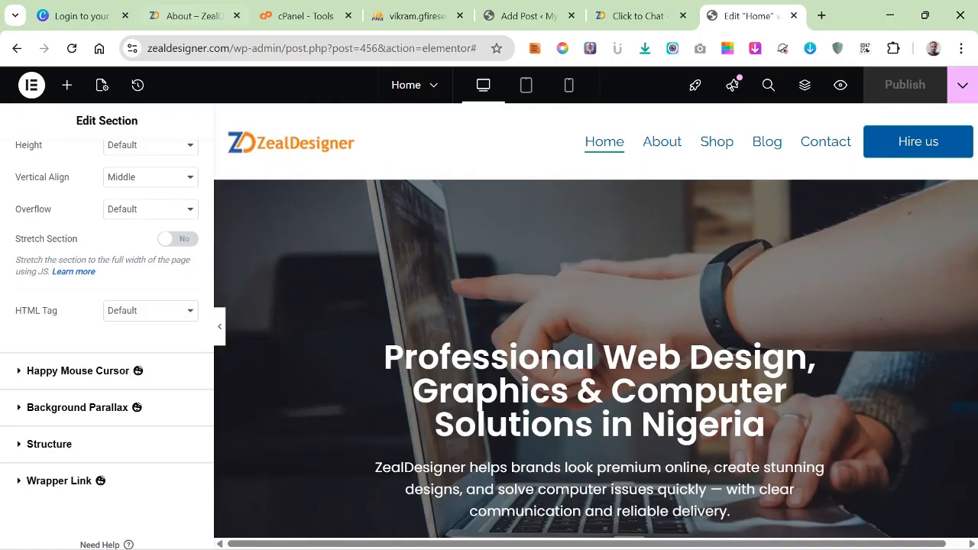
left_click(191, 15)
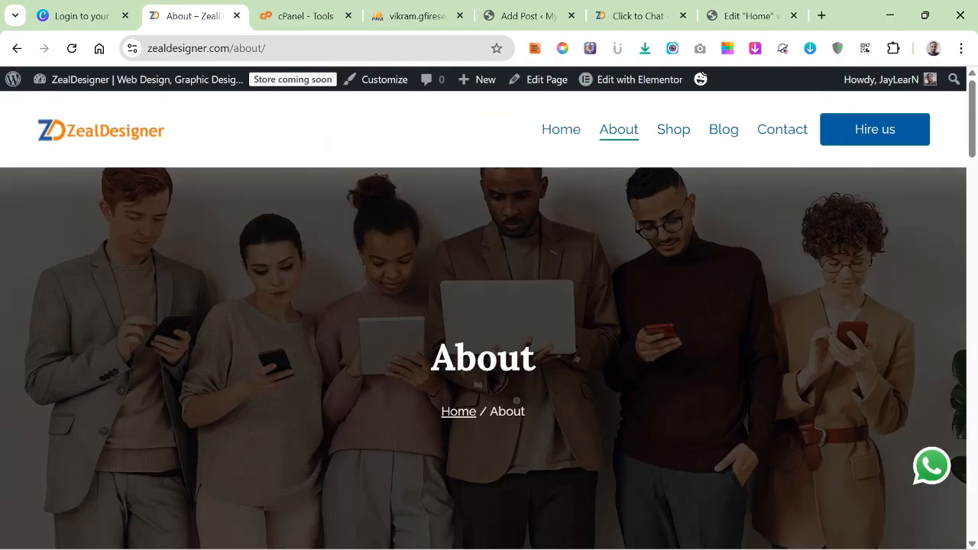